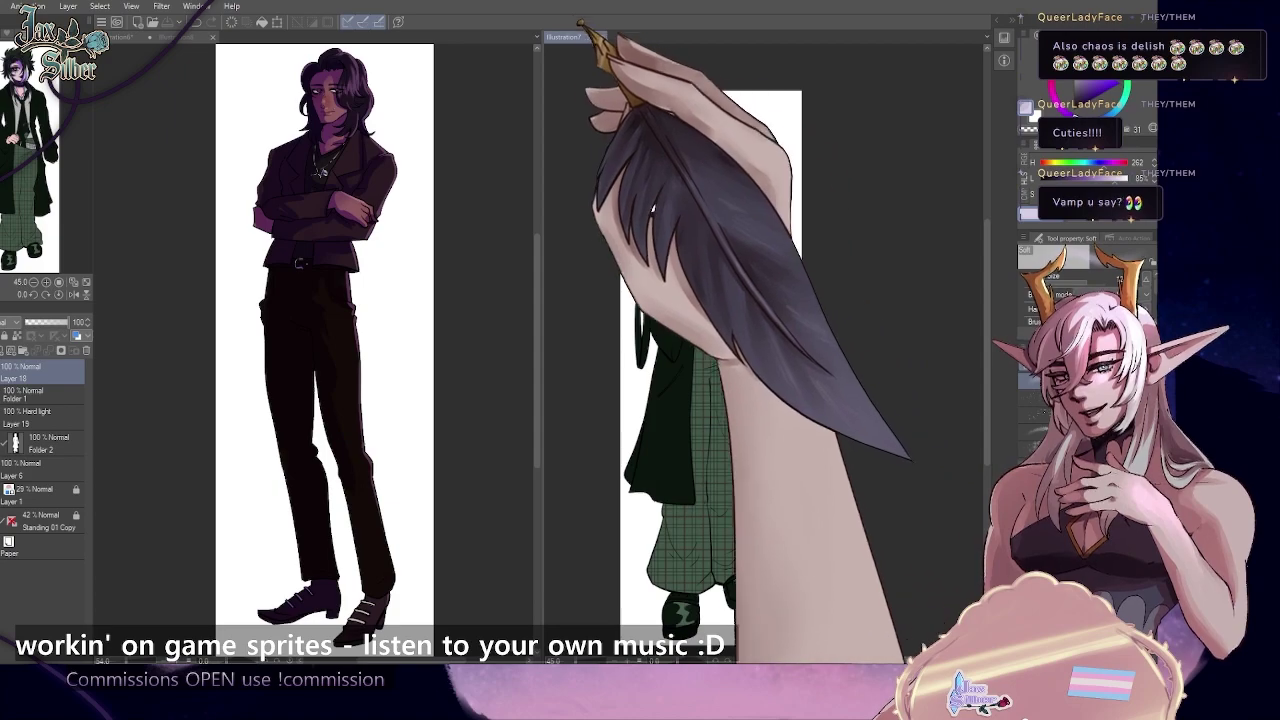
# - Examine the long-coat character sprite beside the crossed-arms sprite to compare their shading
pyautogui.scroll(5, 700, 137)
pyautogui.scroll(1, 690, 128)
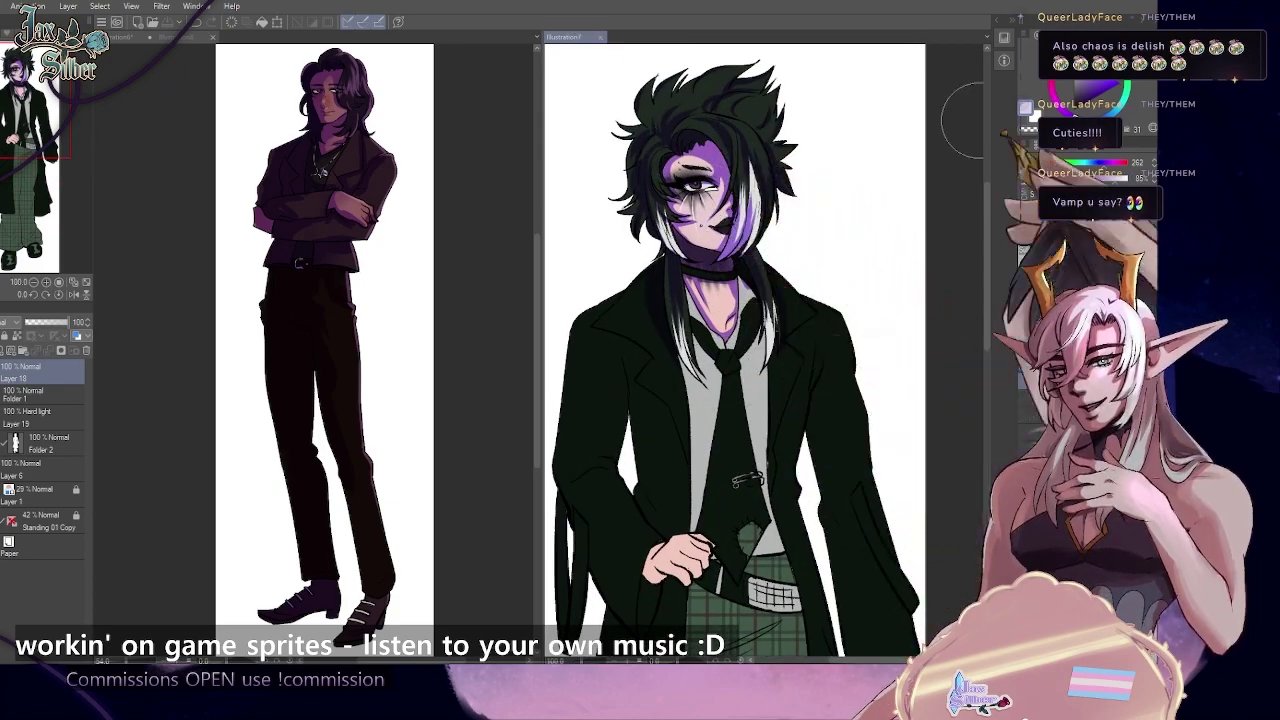
pyautogui.scroll(-2, 672, 237)
pyautogui.click(40, 144)
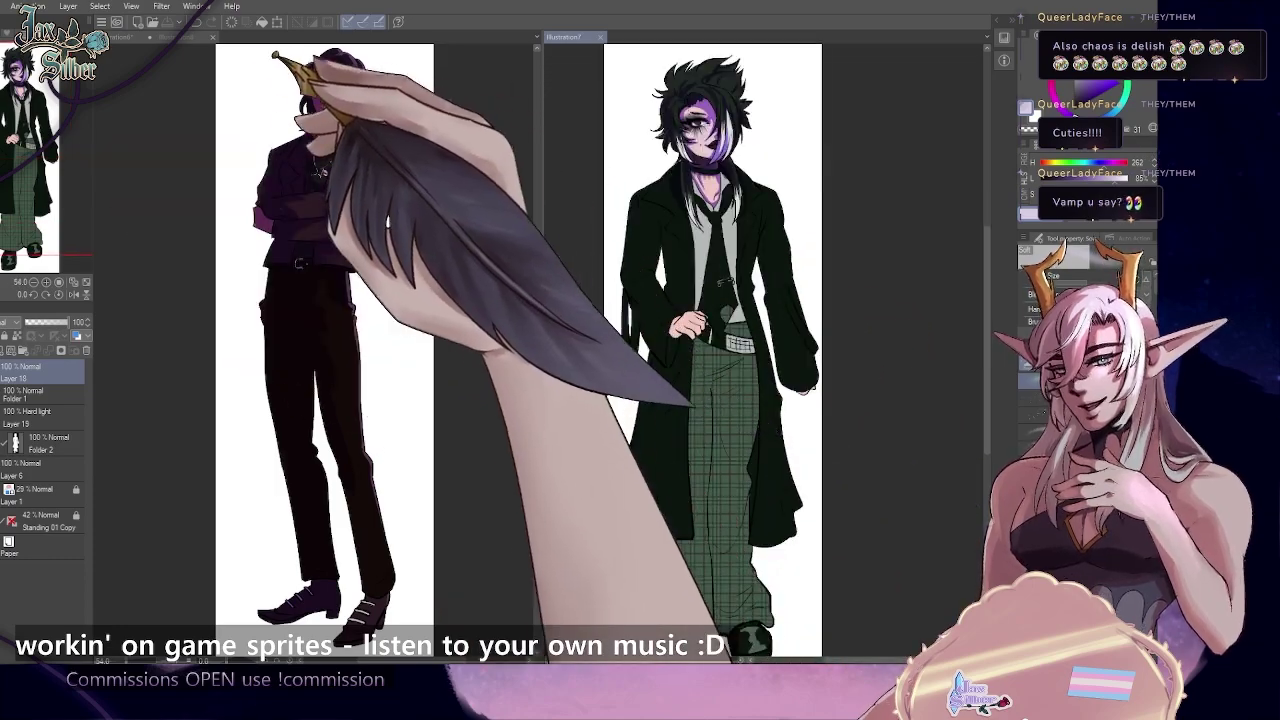
pyautogui.click(184, 37)
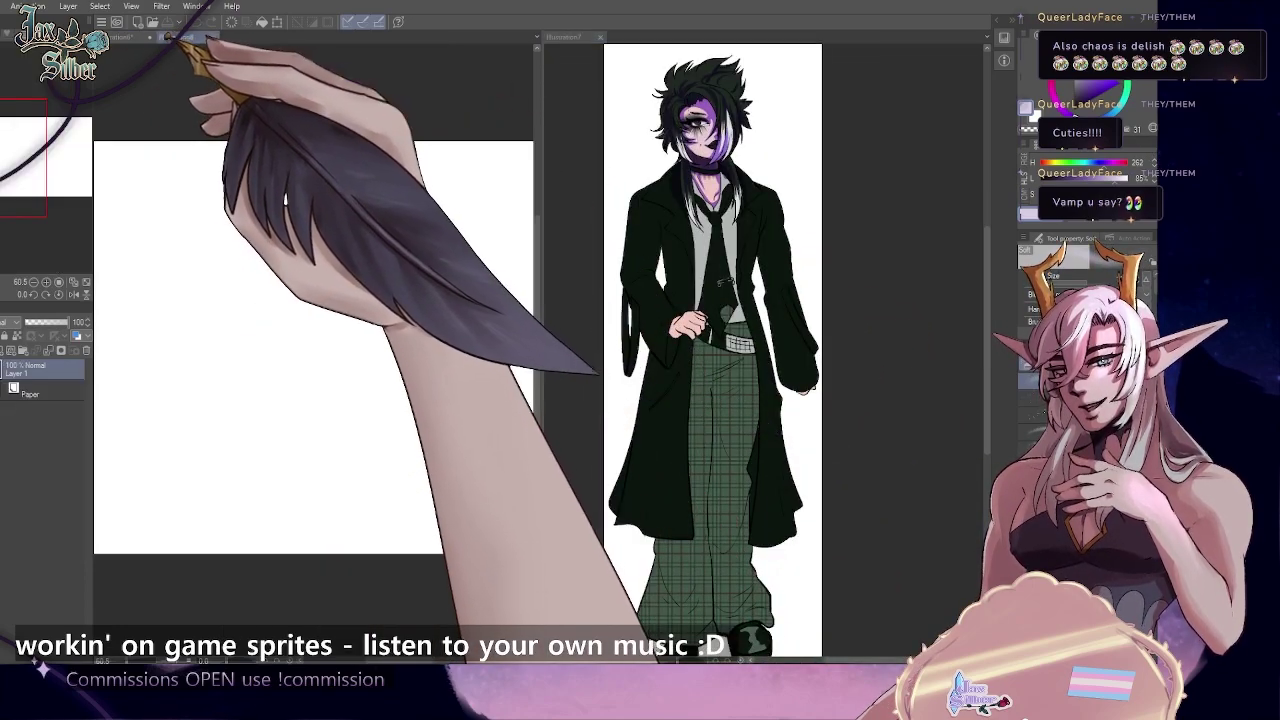
pyautogui.click(130, 37)
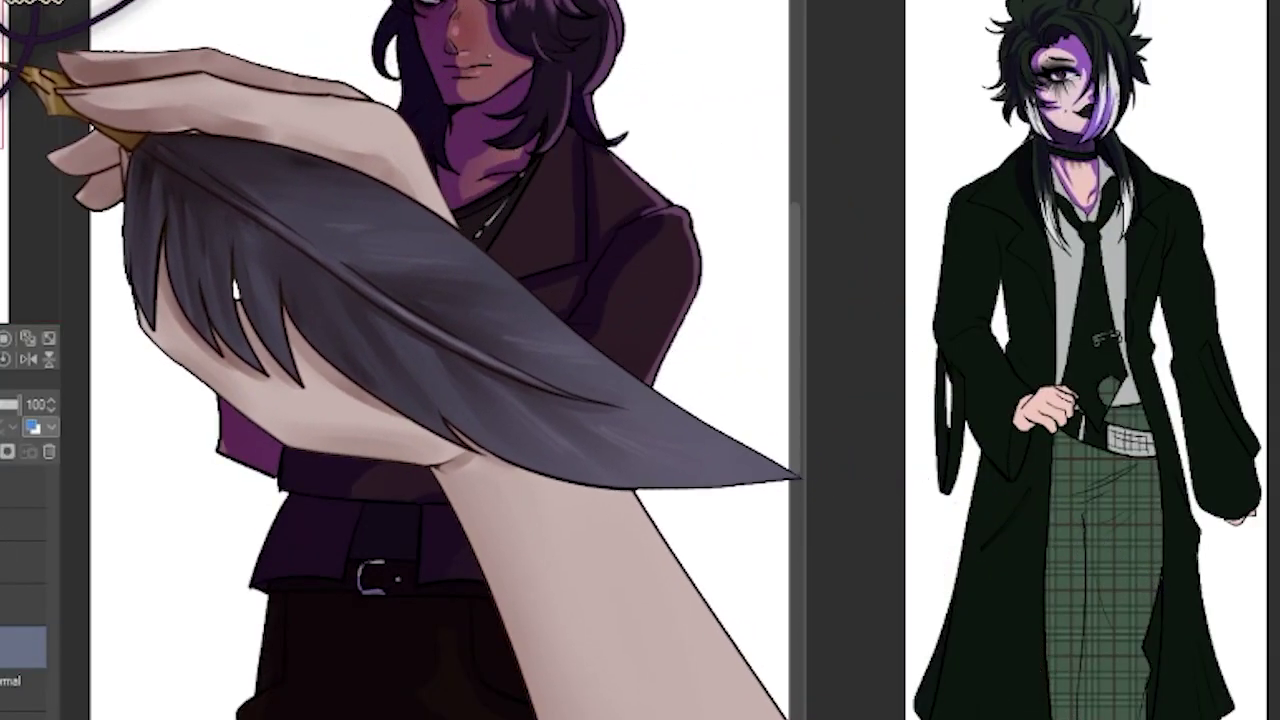
pyautogui.moveTo(8, 42); pyautogui.dragTo(7, 22)
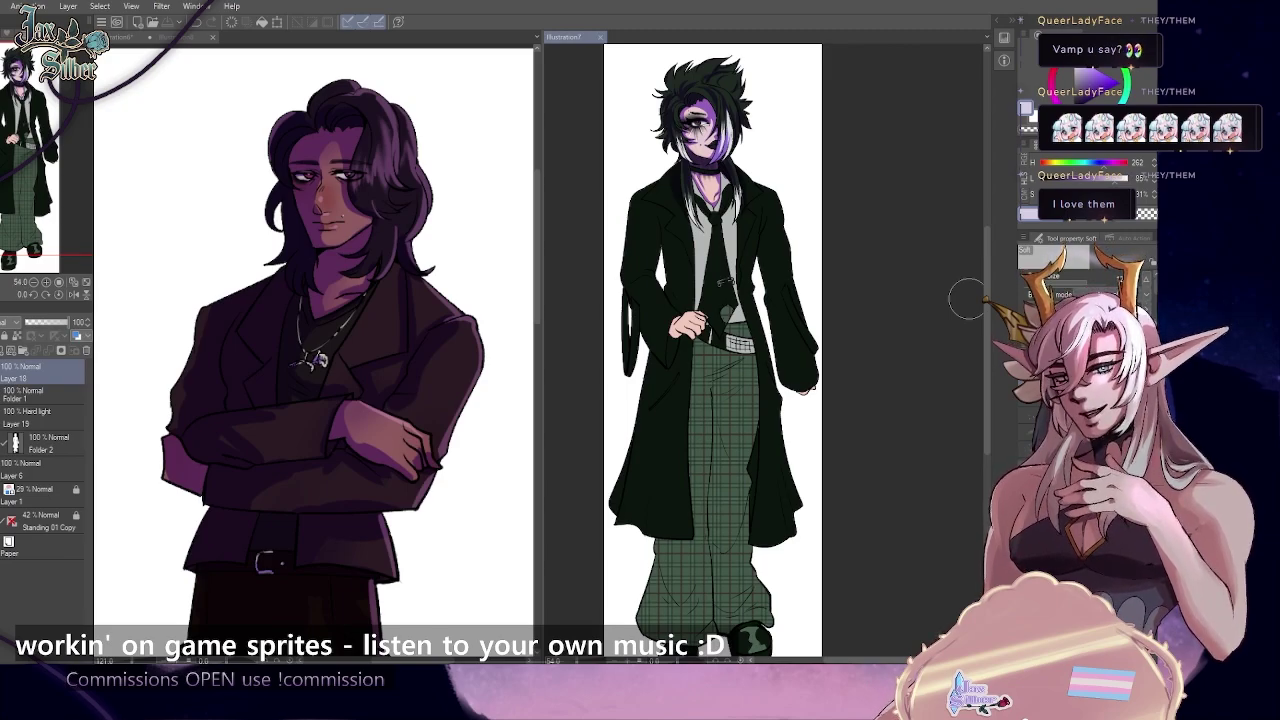
pyautogui.scroll(4, 709, 150)
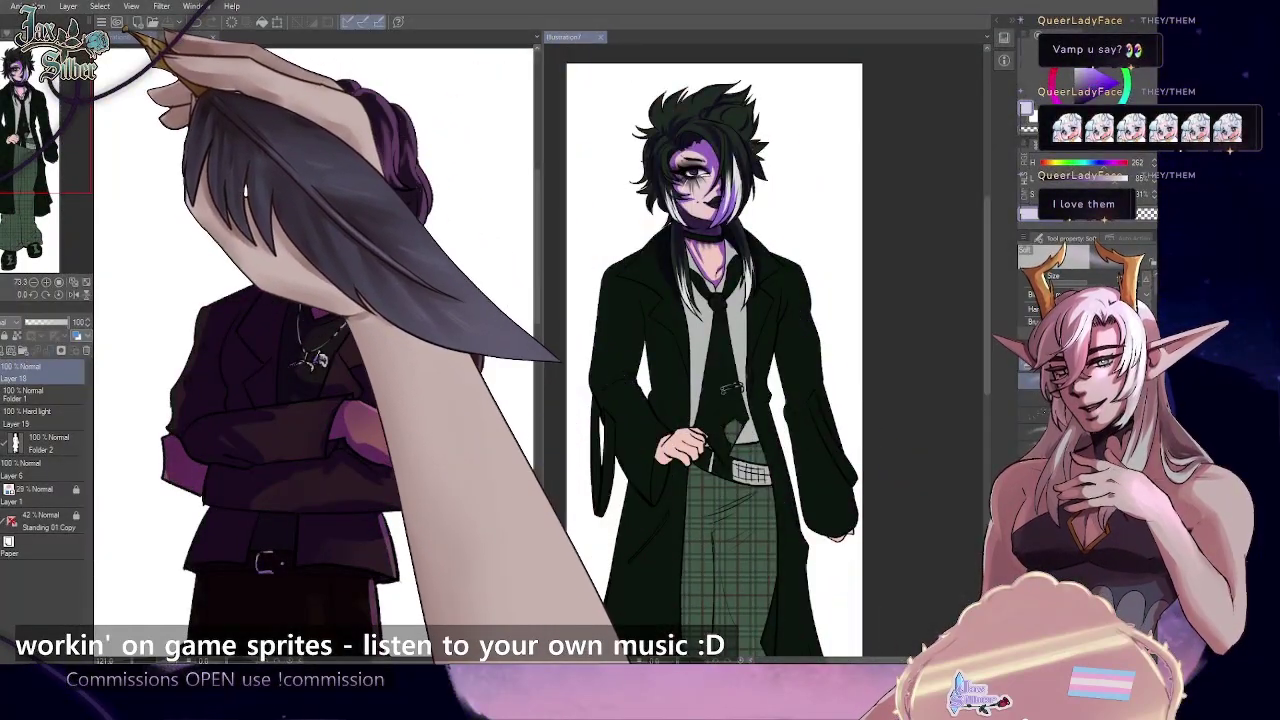
pyautogui.click(119, 38)
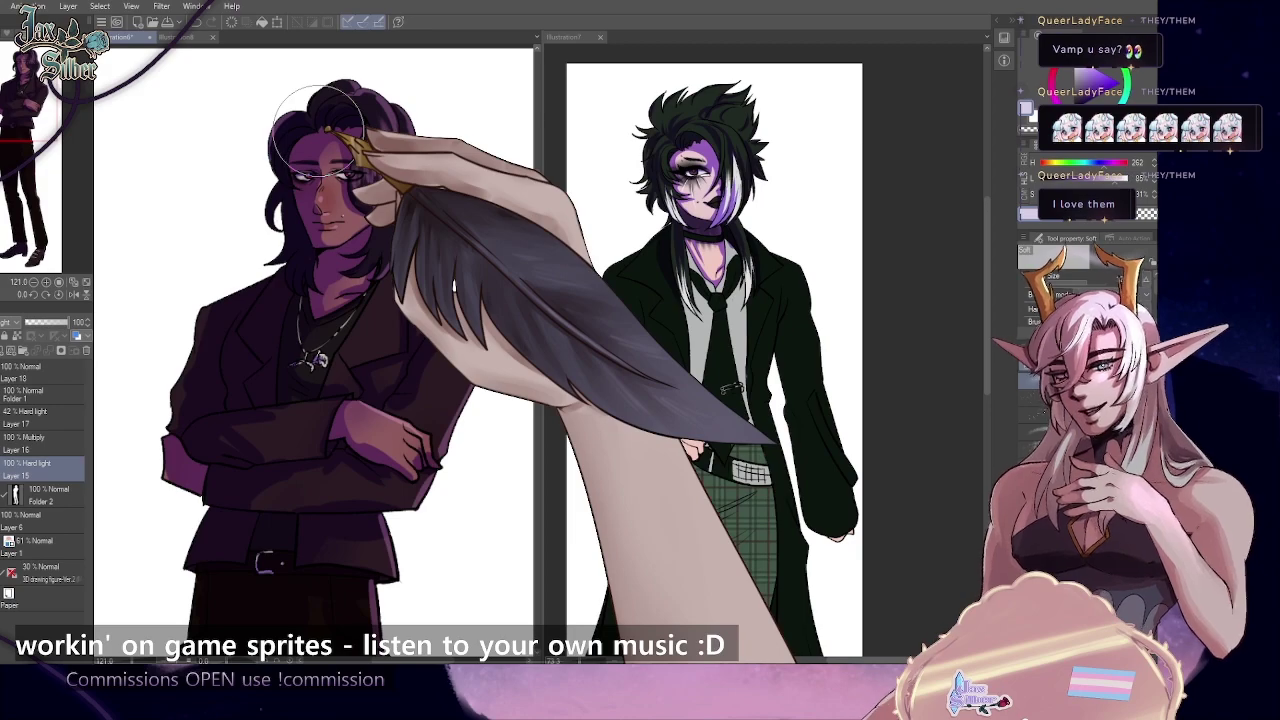
pyautogui.click(837, 200)
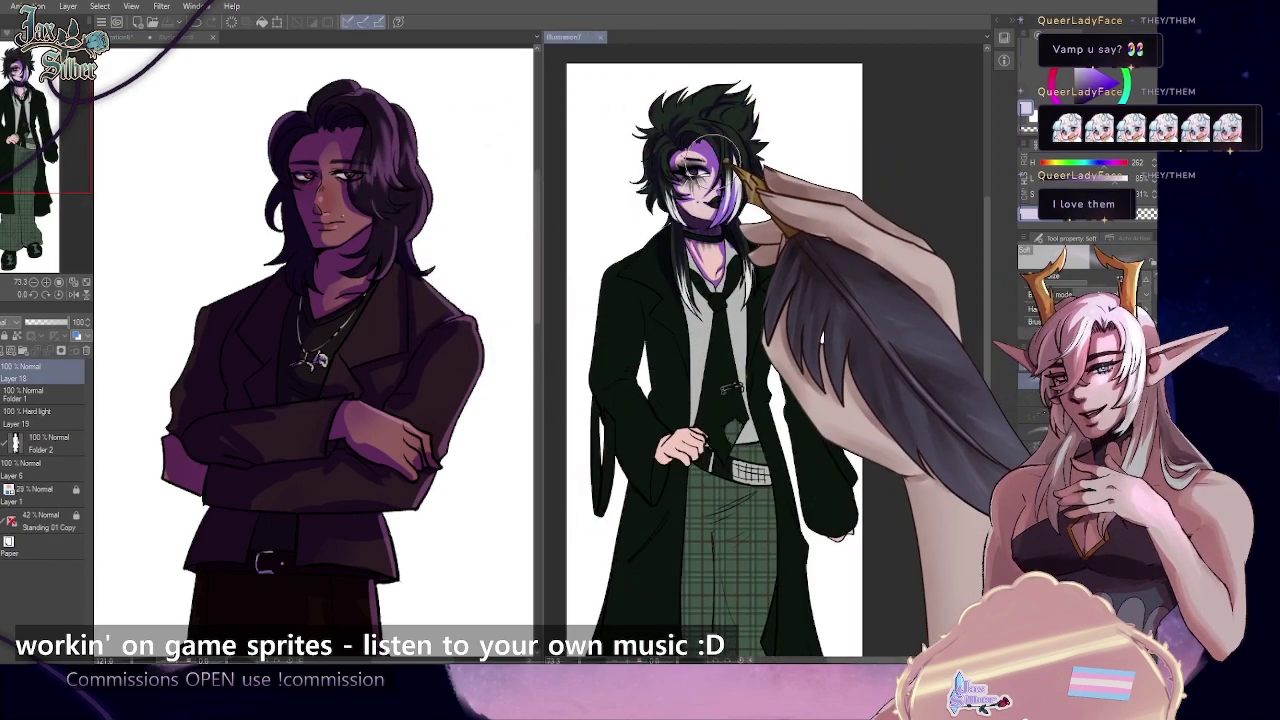
pyautogui.scroll(3, 702, 95)
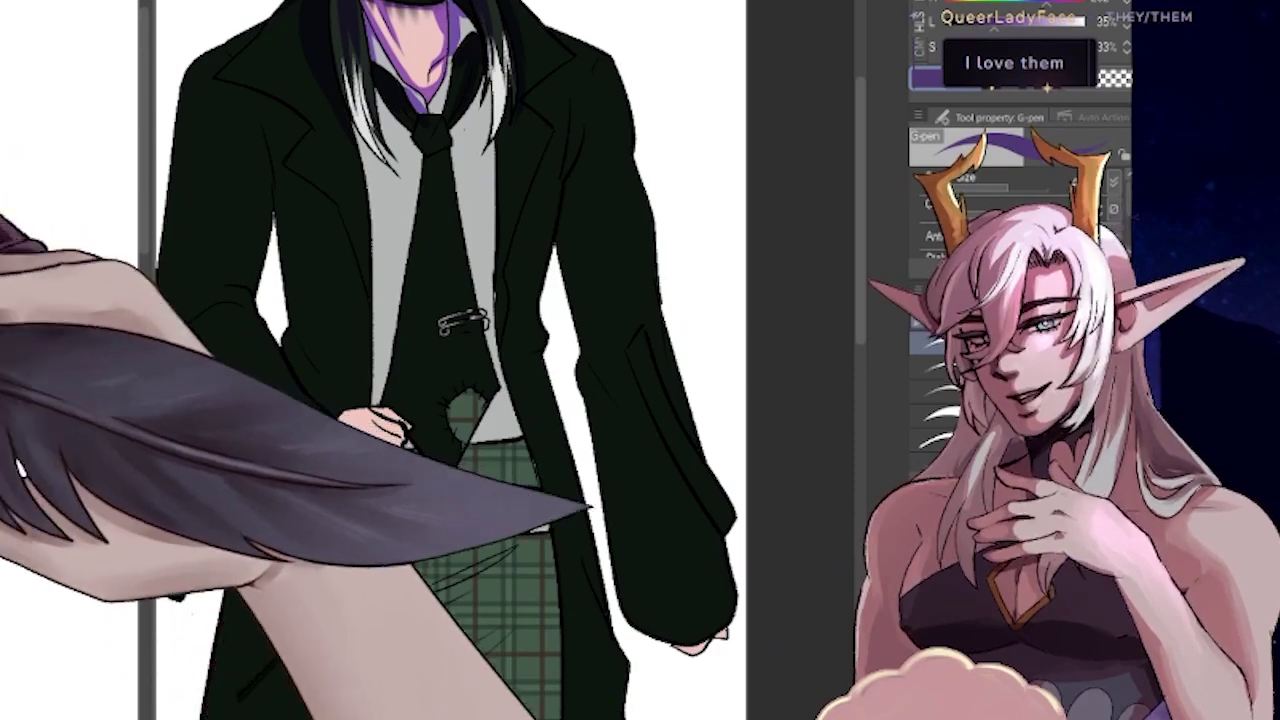
# - Paint purple shadows on the long-coat sprite's shirt beside the tie and lapels, using the G-pen on Hard light Layer 19
pyautogui.click(888, 5)
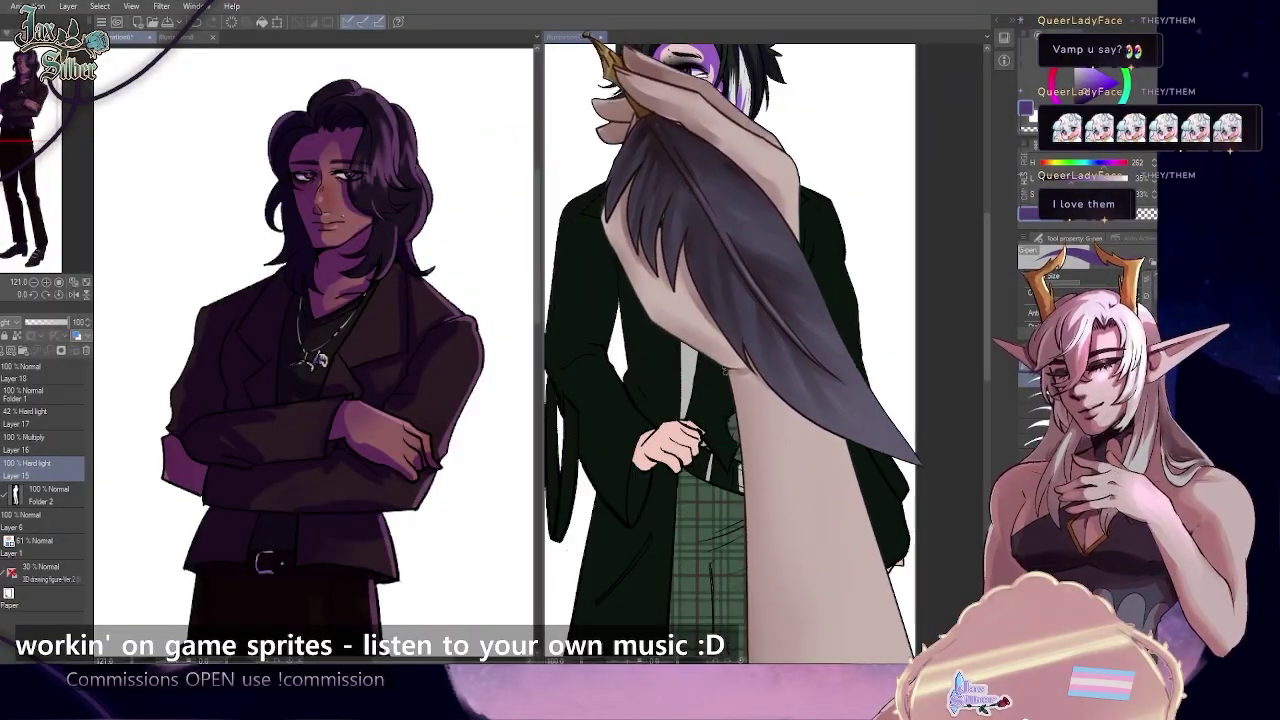
pyautogui.click(575, 37)
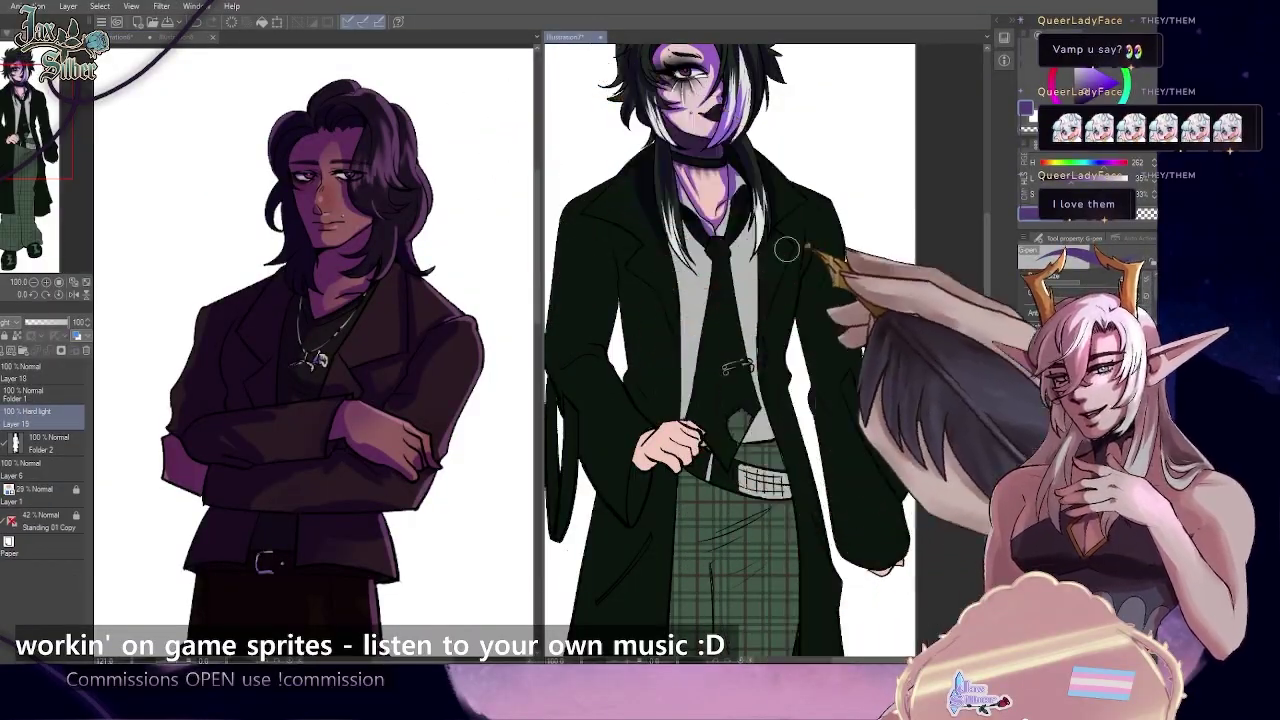
pyautogui.moveTo(987, 295); pyautogui.dragTo(987, 241)
pyautogui.scroll(-3, 730, 350)
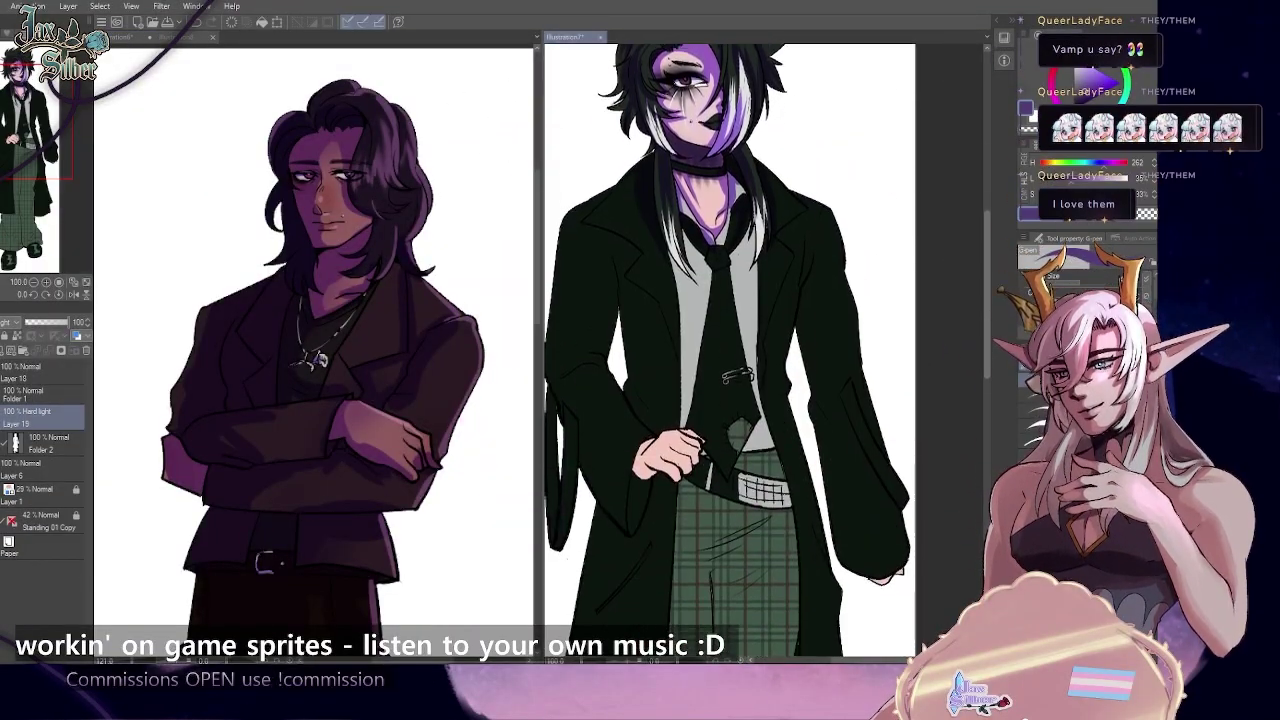
pyautogui.moveTo(708, 282); pyautogui.dragTo(688, 405)
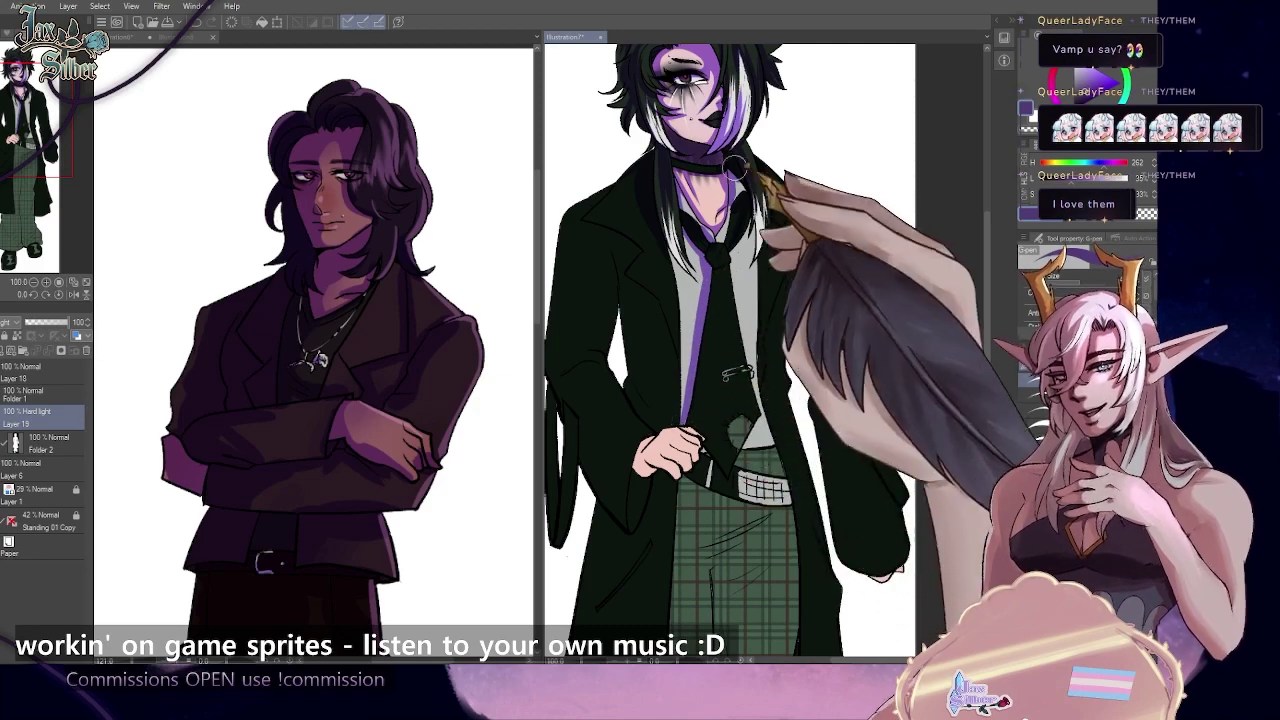
pyautogui.moveTo(690, 228); pyautogui.dragTo(698, 278)
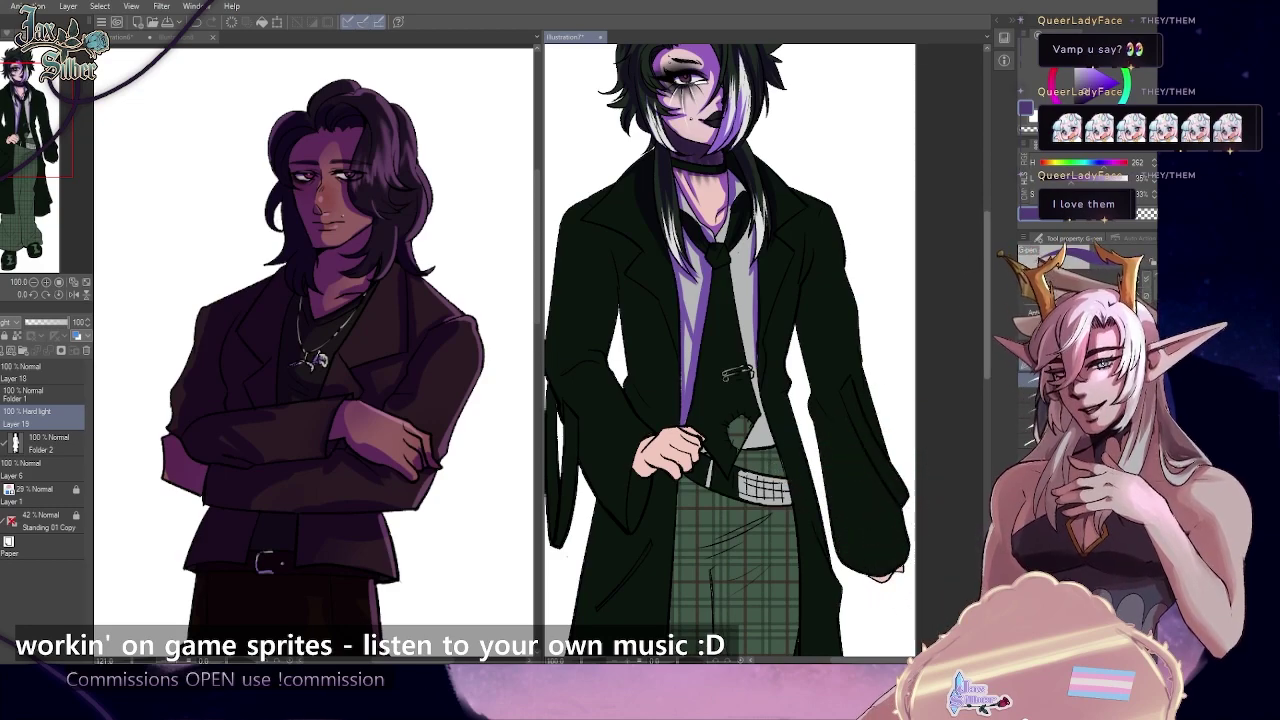
pyautogui.scroll(3, 729, 350)
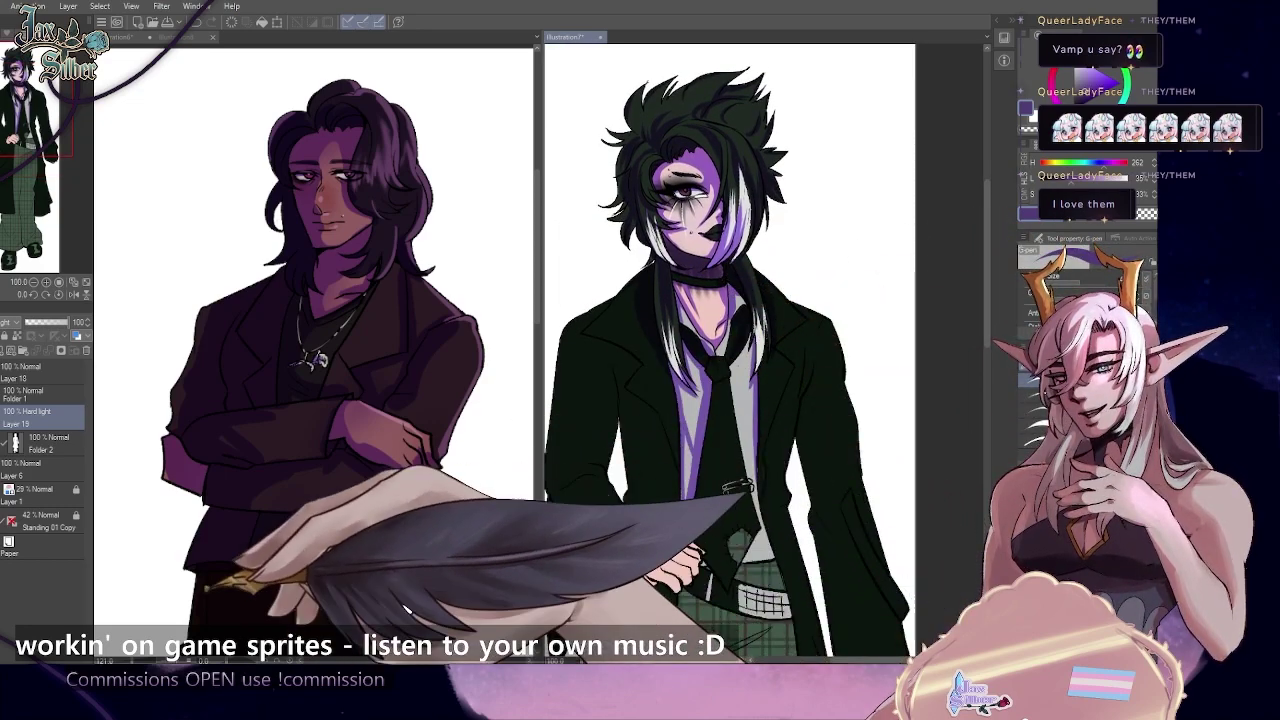
# - Try the Multiply blending mode on Layer 19, and restore it to Hard light
pyautogui.click(15, 358)
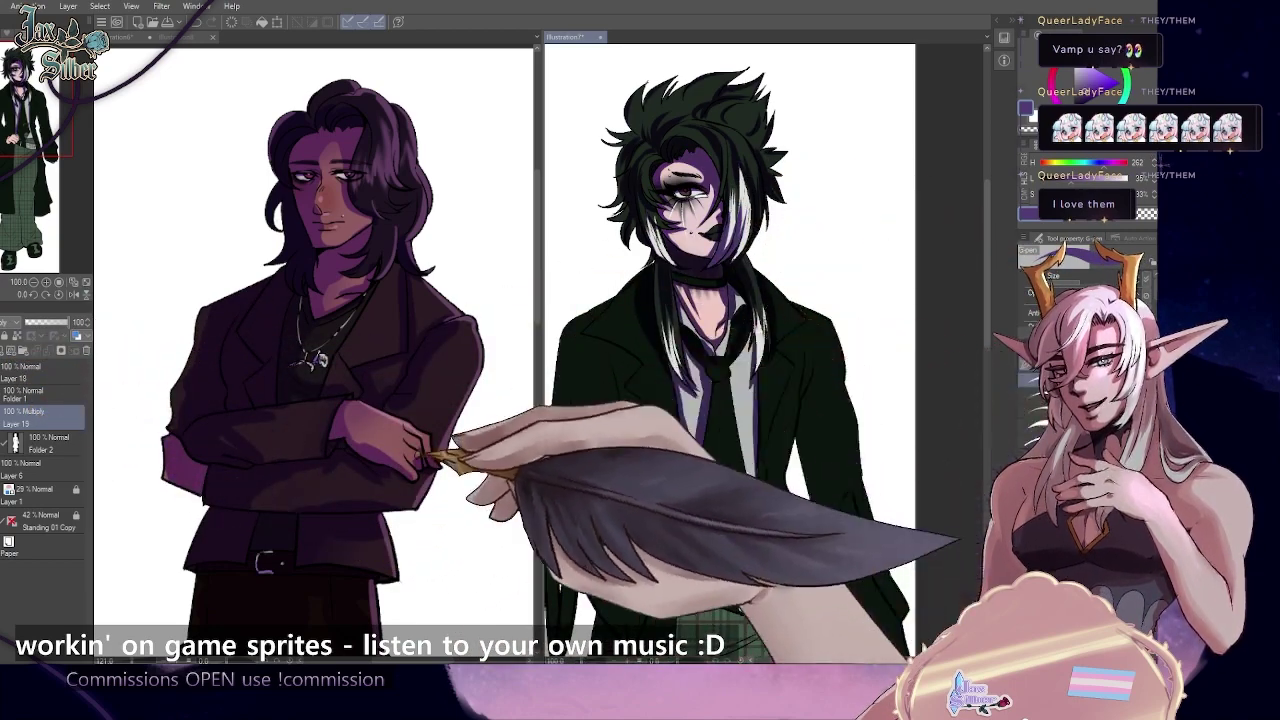
pyautogui.click(12, 322)
pyautogui.click(20, 316)
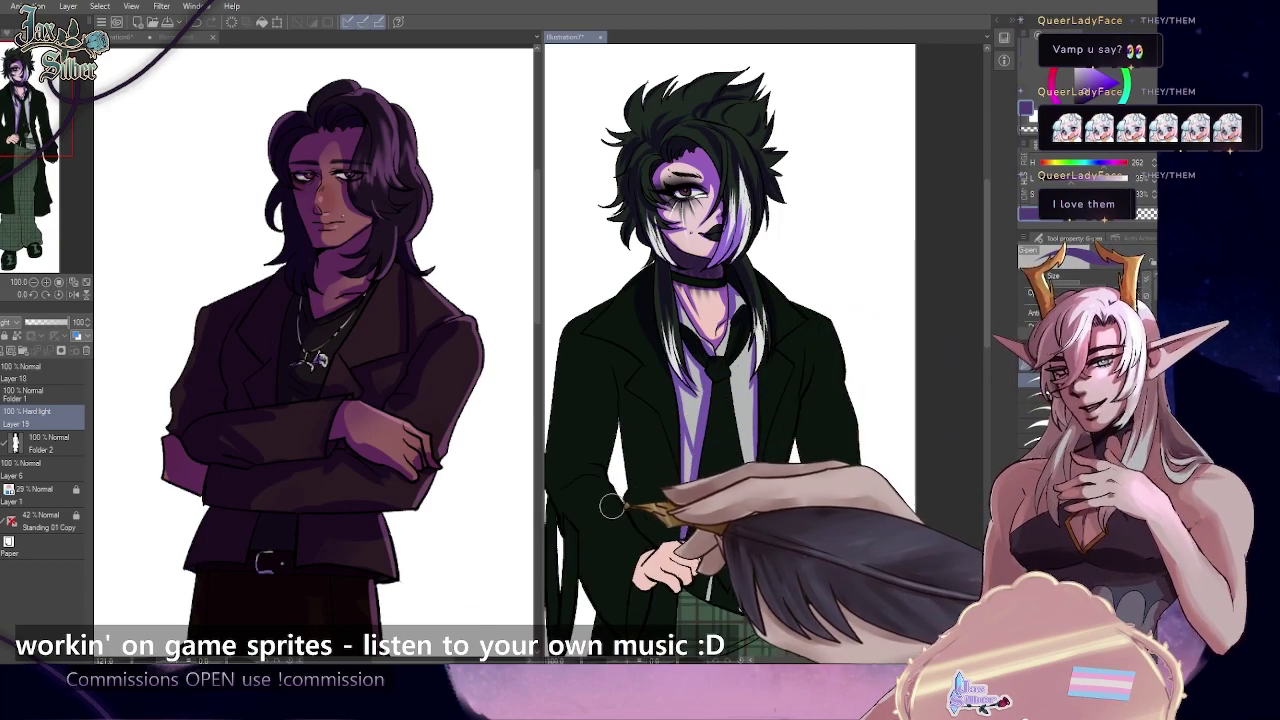
# - Check the effect of Layer 17 on the crossed-arms sprite by toggling its visibility, and reselect Layer 15
pyautogui.click(158, 38)
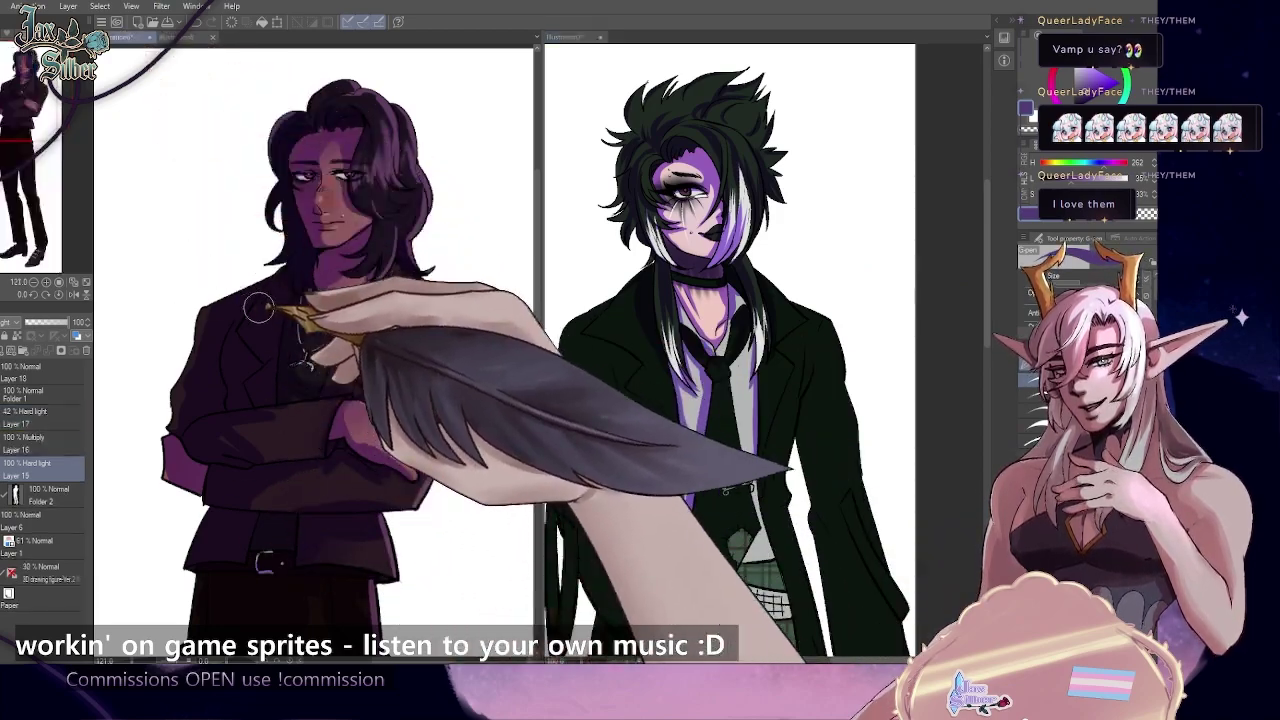
pyautogui.click(1, 417)
pyautogui.click(1, 417)
pyautogui.click(28, 418)
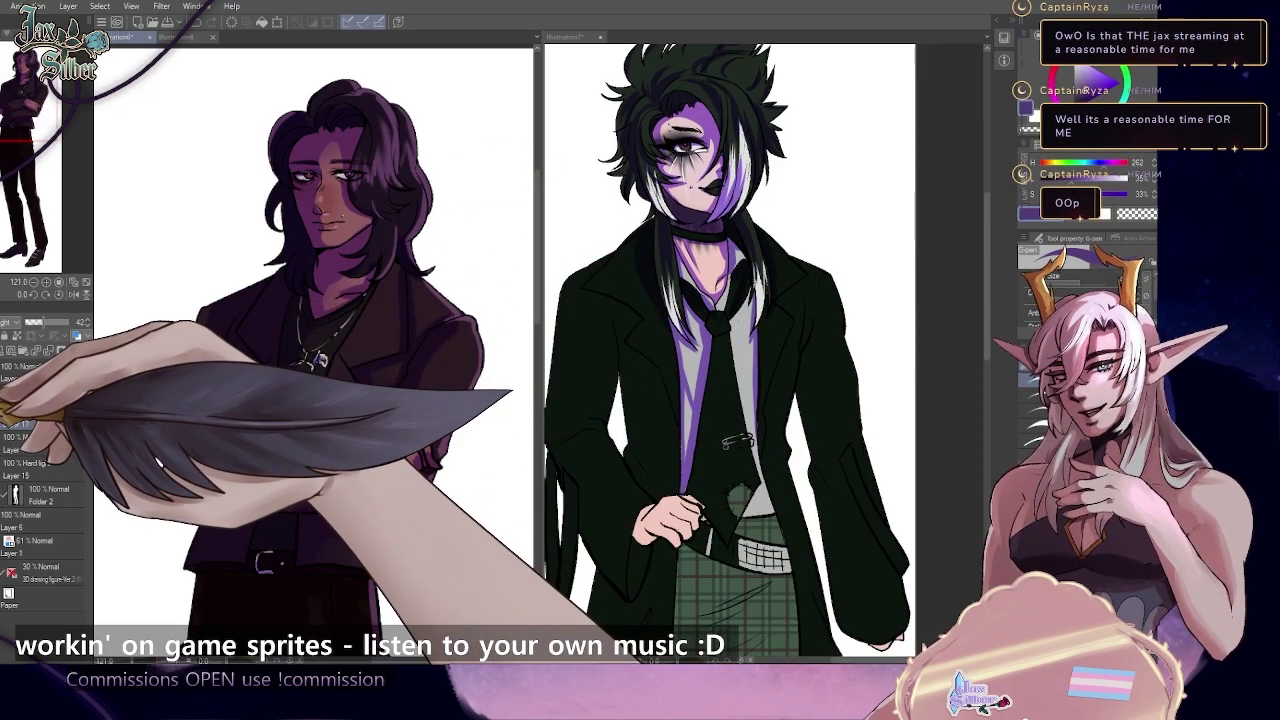
pyautogui.click(30, 468)
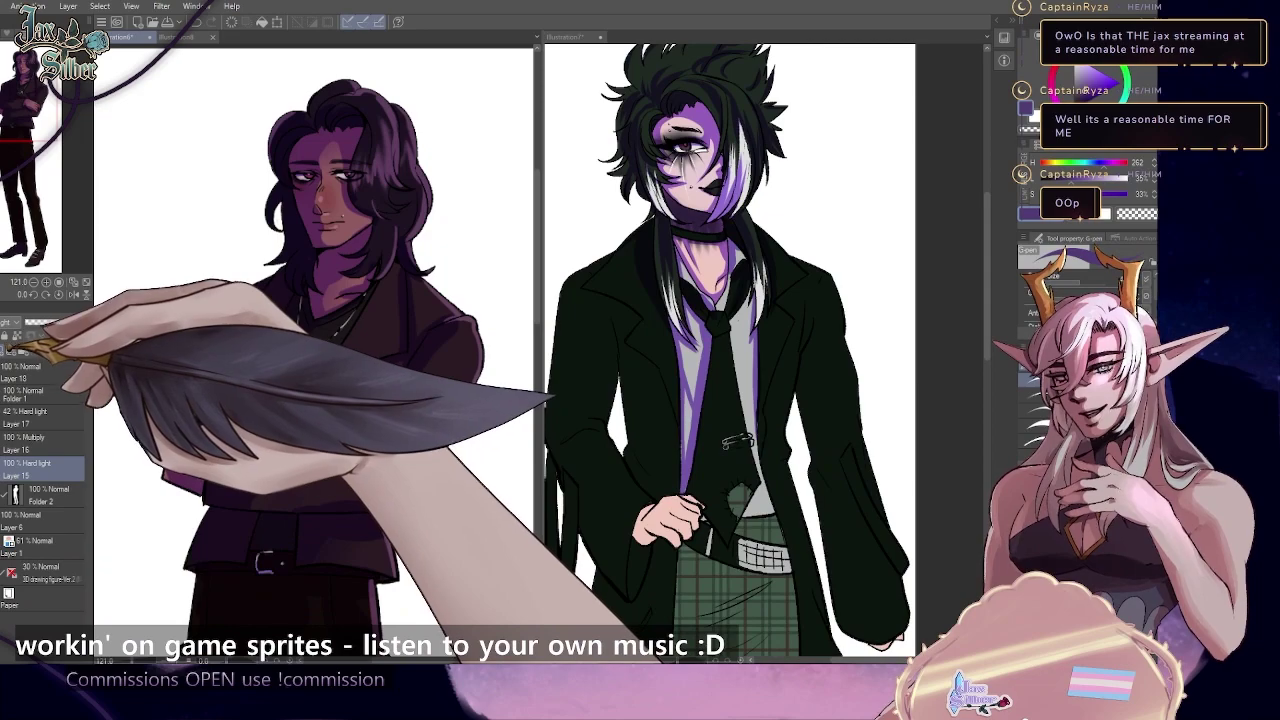
# - Add a layer above Layer 15 in the crossed-arms sprite, select the area around the shadow shapes, and set the new layer to Overlay
pyautogui.click(4, 350)
pyautogui.click(45, 496)
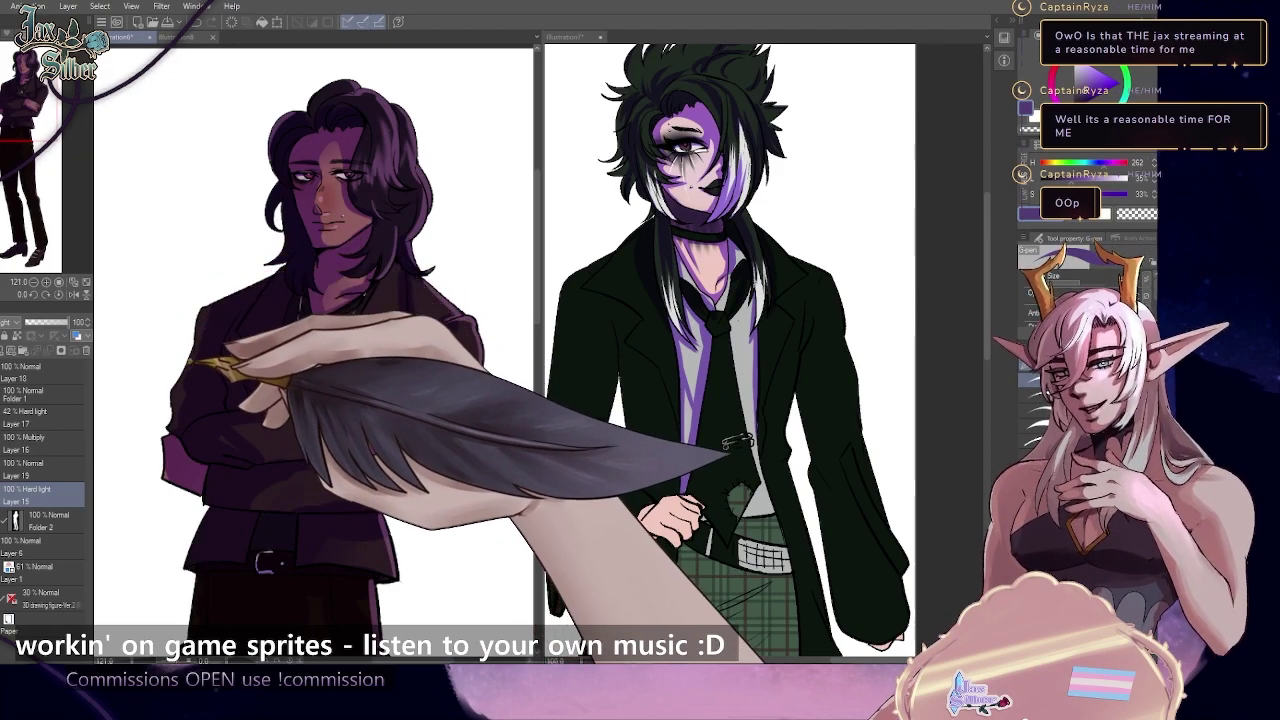
pyautogui.hotkey('ctrl', 'z')
pyautogui.hotkey('ctrl', 'z')
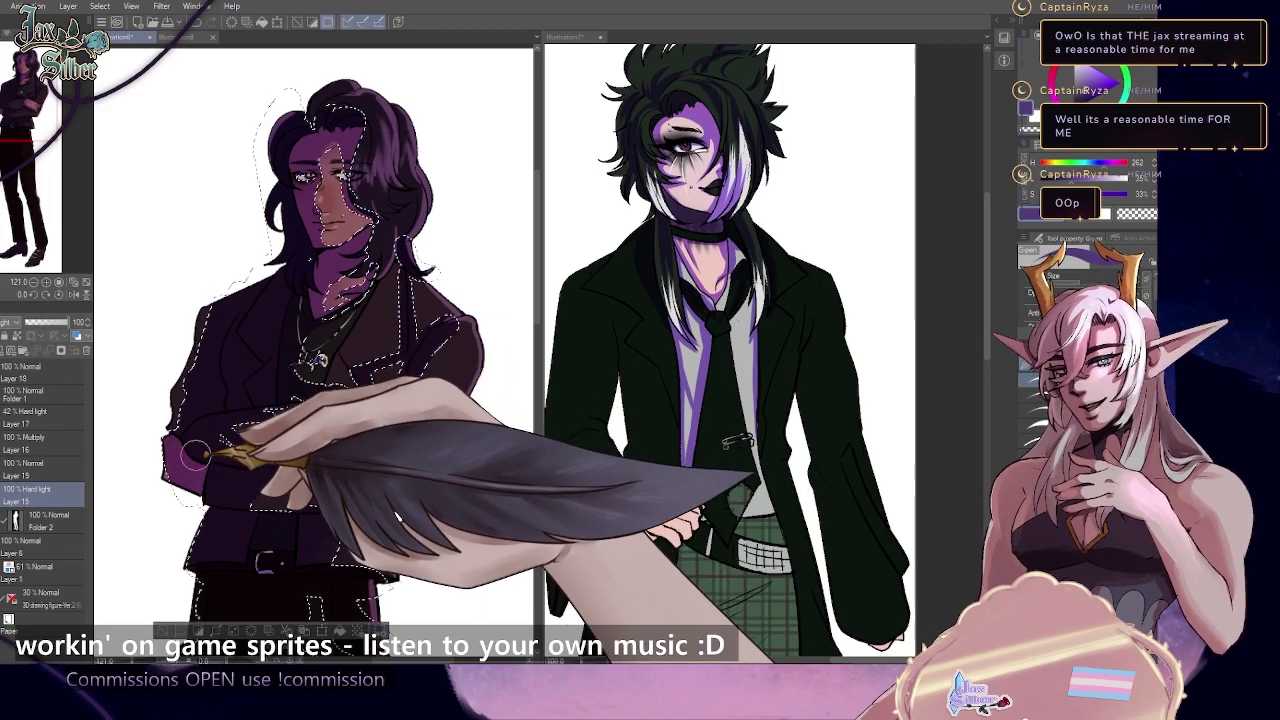
pyautogui.click(40, 470)
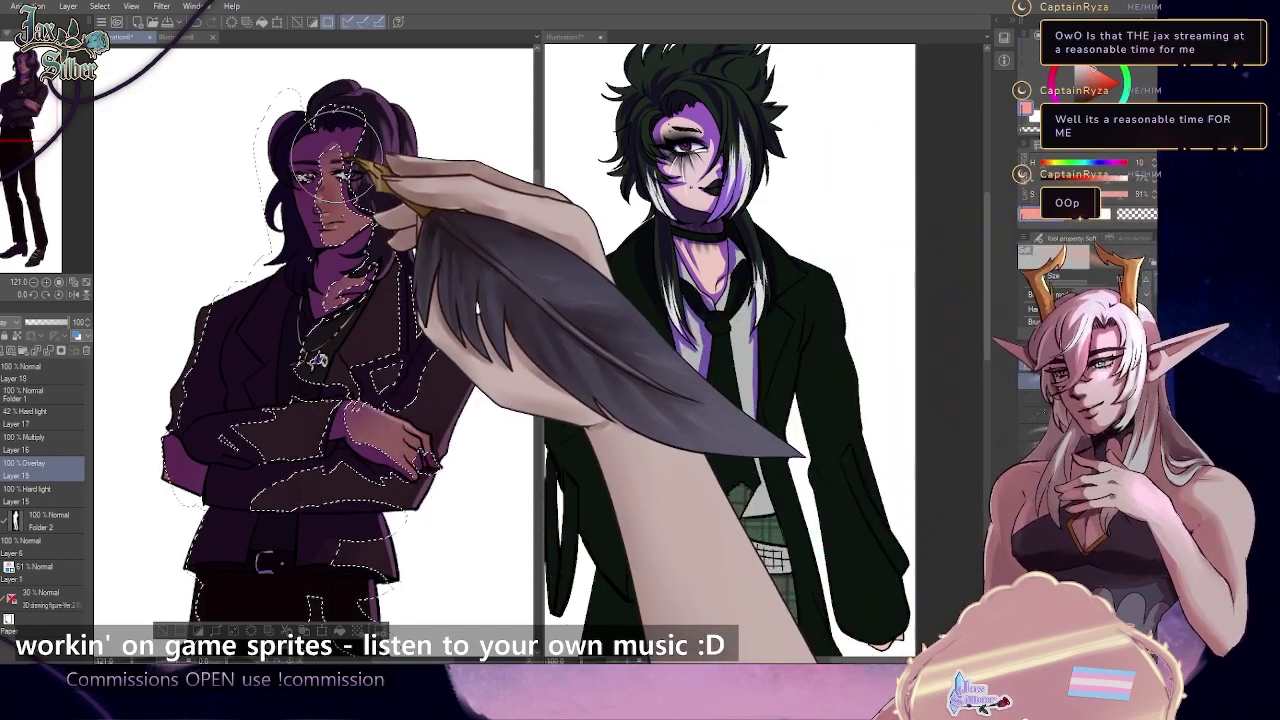
# - Airbrush soft salmon light over the crossed-arms figure within the selection, deselect, and set the Overlay layer's opacity to 55%
pyautogui.moveTo(352, 200); pyautogui.dragTo(328, 226)
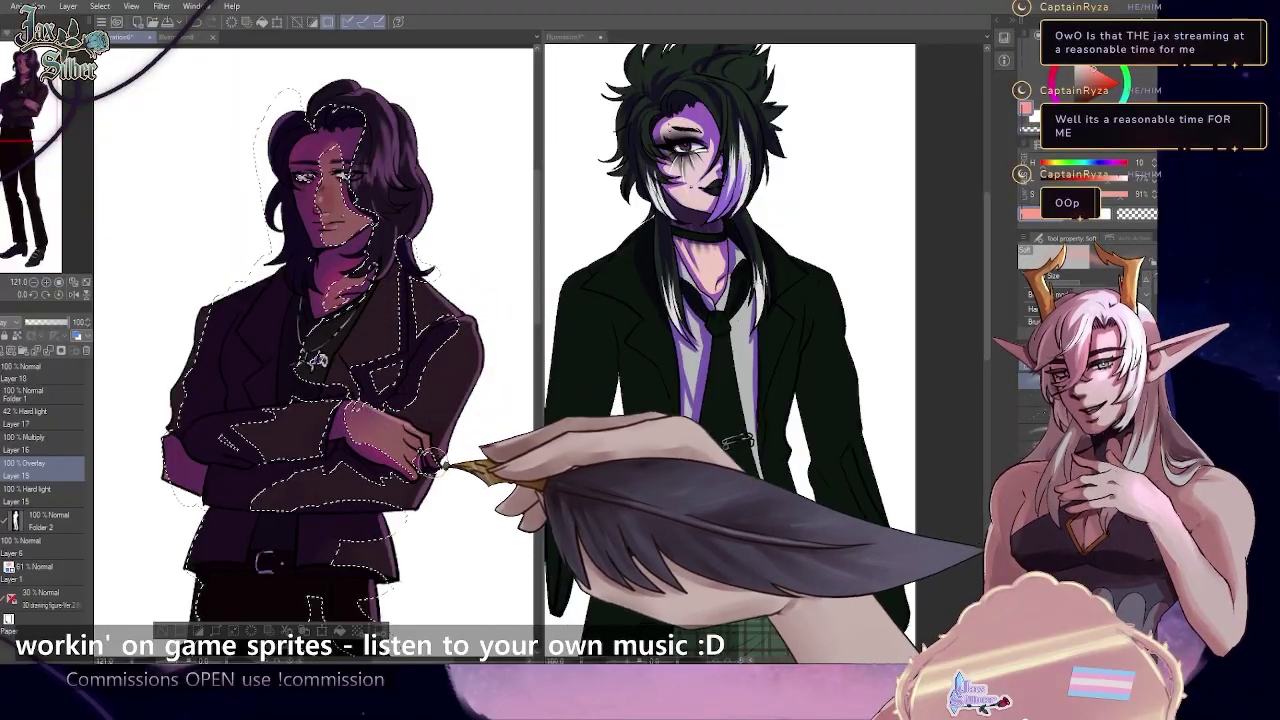
pyautogui.moveTo(536, 289); pyautogui.dragTo(538, 434)
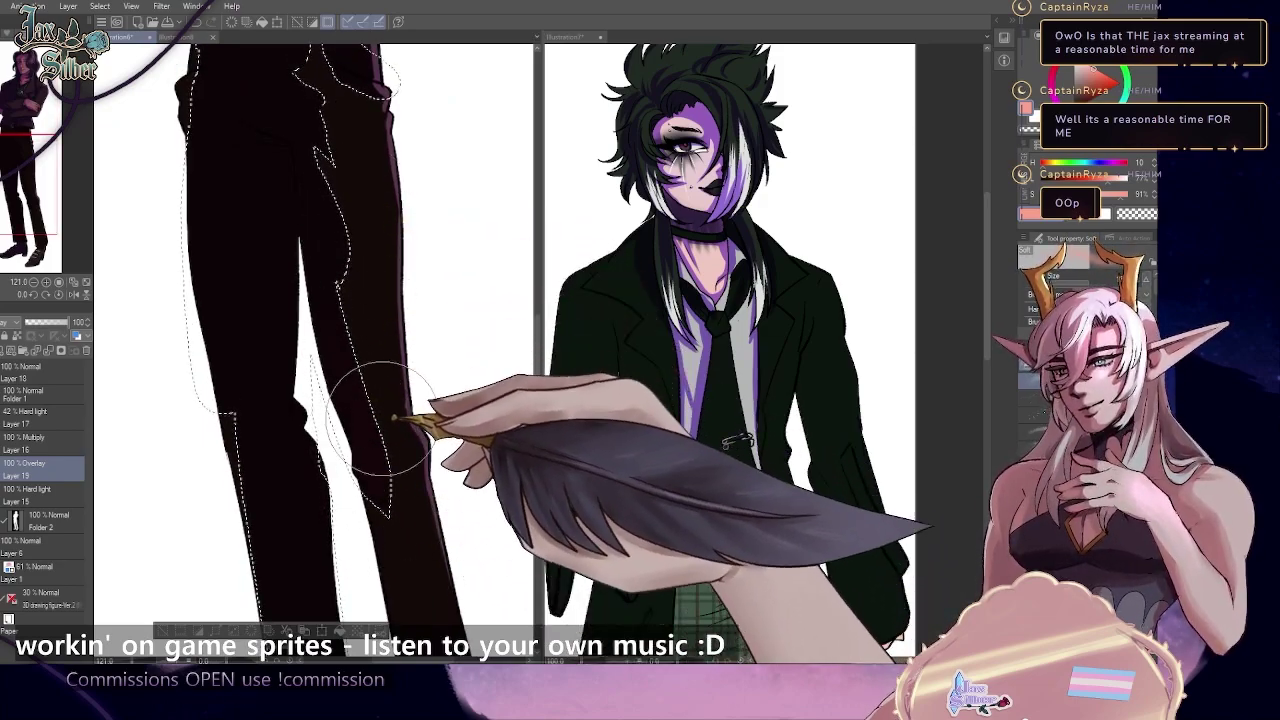
pyautogui.scroll(3, 510, 333)
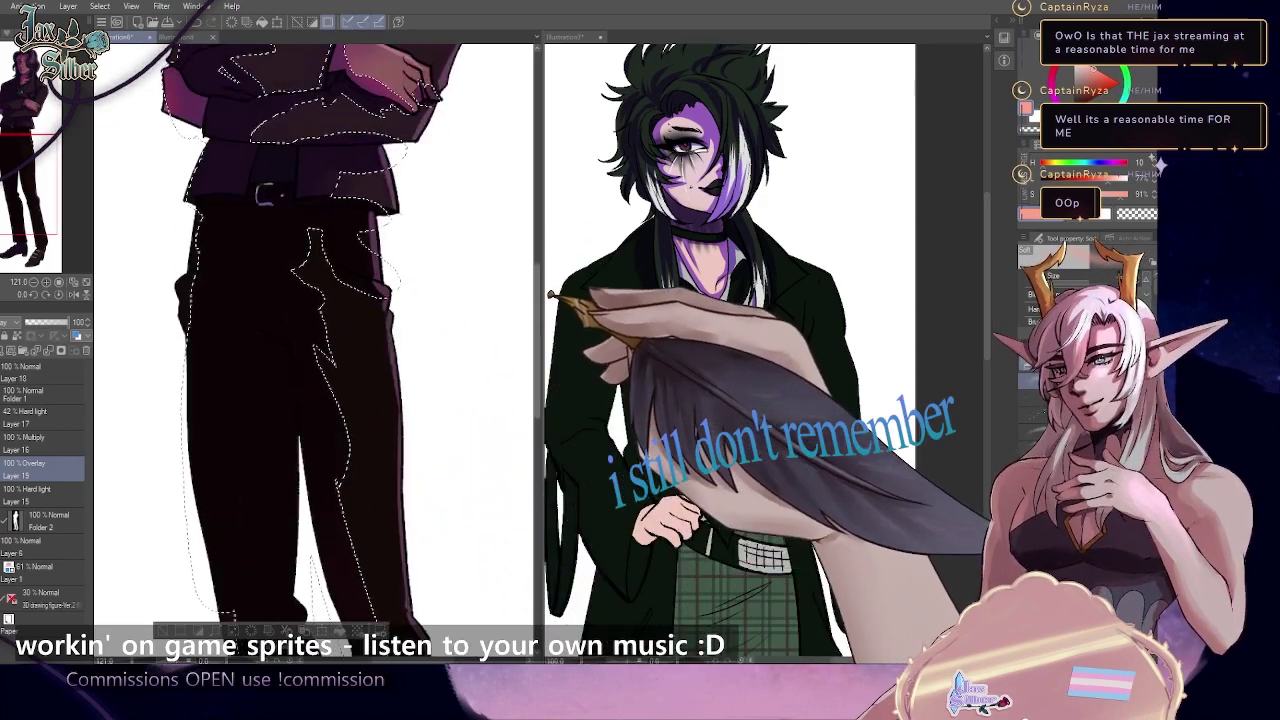
pyautogui.scroll(4, 530, 304)
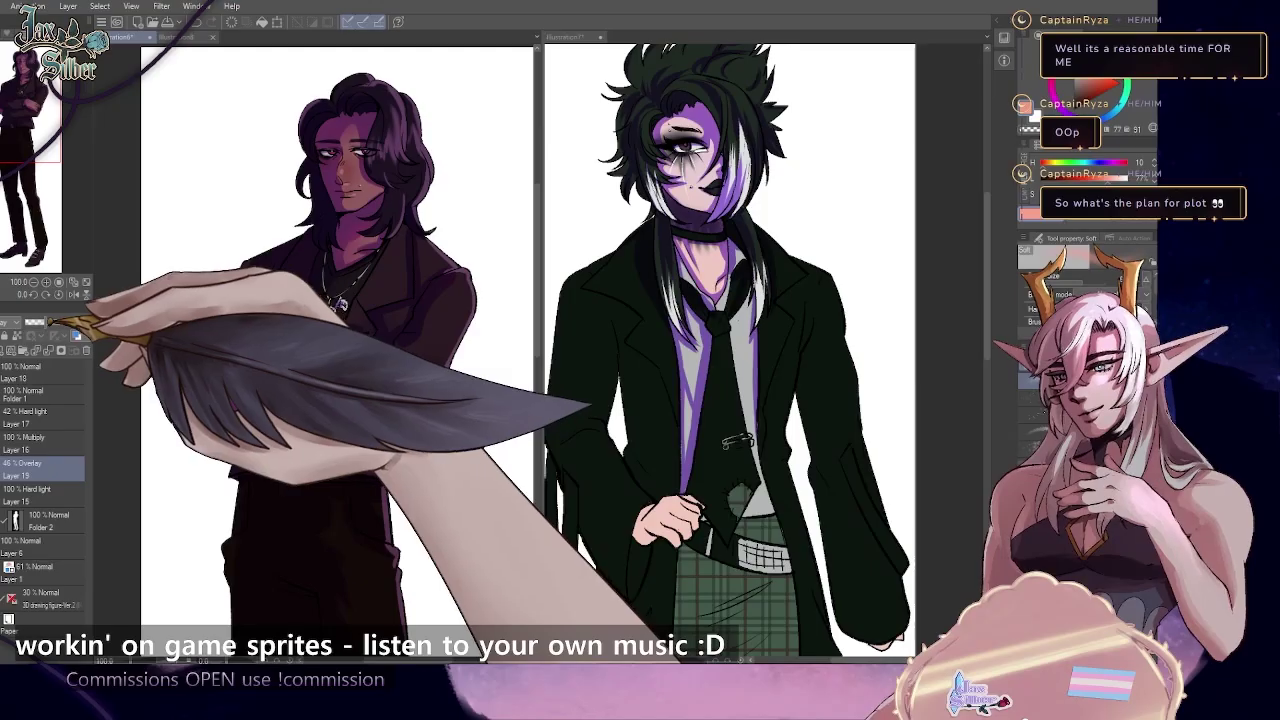
pyautogui.moveTo(48, 322); pyautogui.dragTo(43, 322)
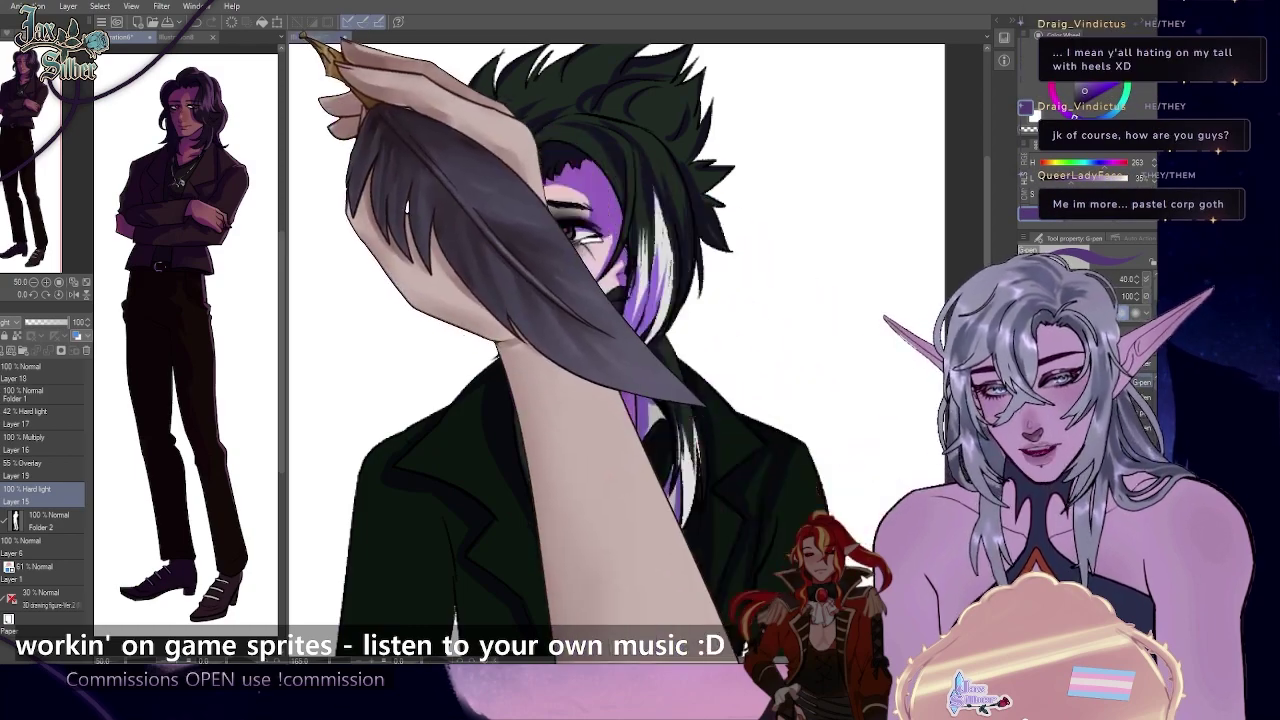
# - Return to the long-coat sprite and paint purple shadows on Layer 19 over its hair, face, neck and shirt
pyautogui.click(310, 37)
pyautogui.click(30, 104)
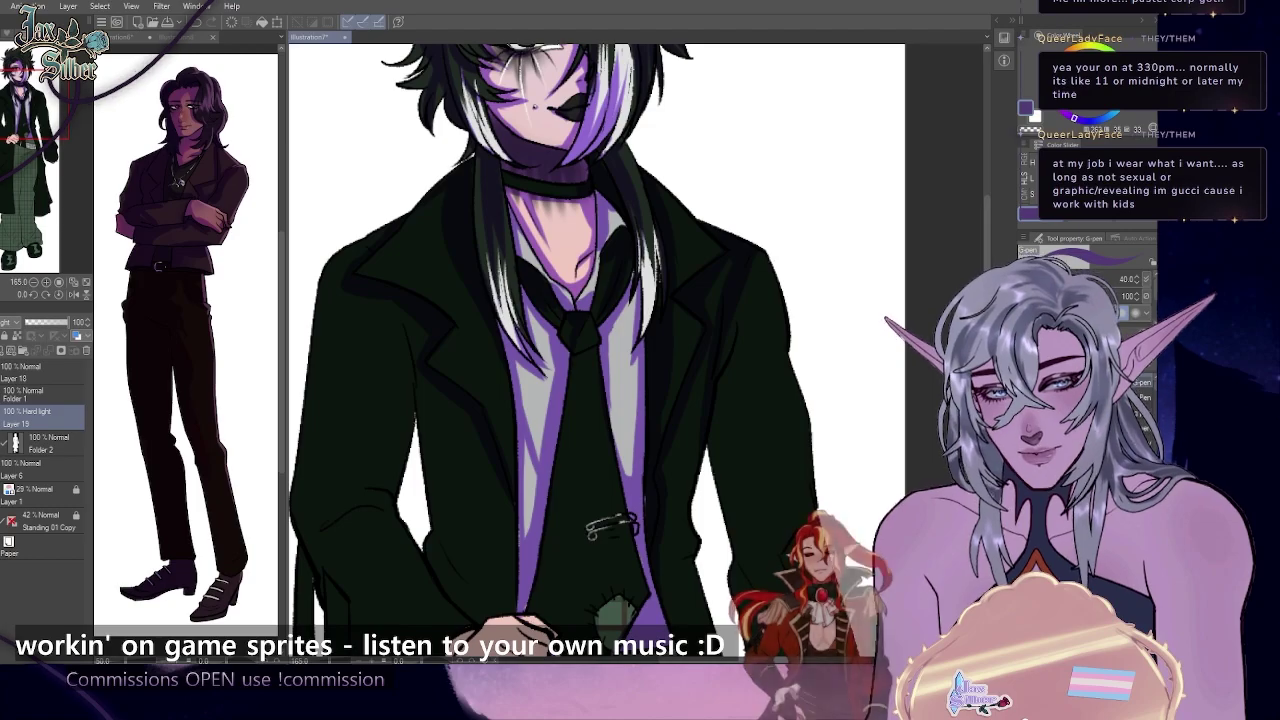
pyautogui.click(26, 83)
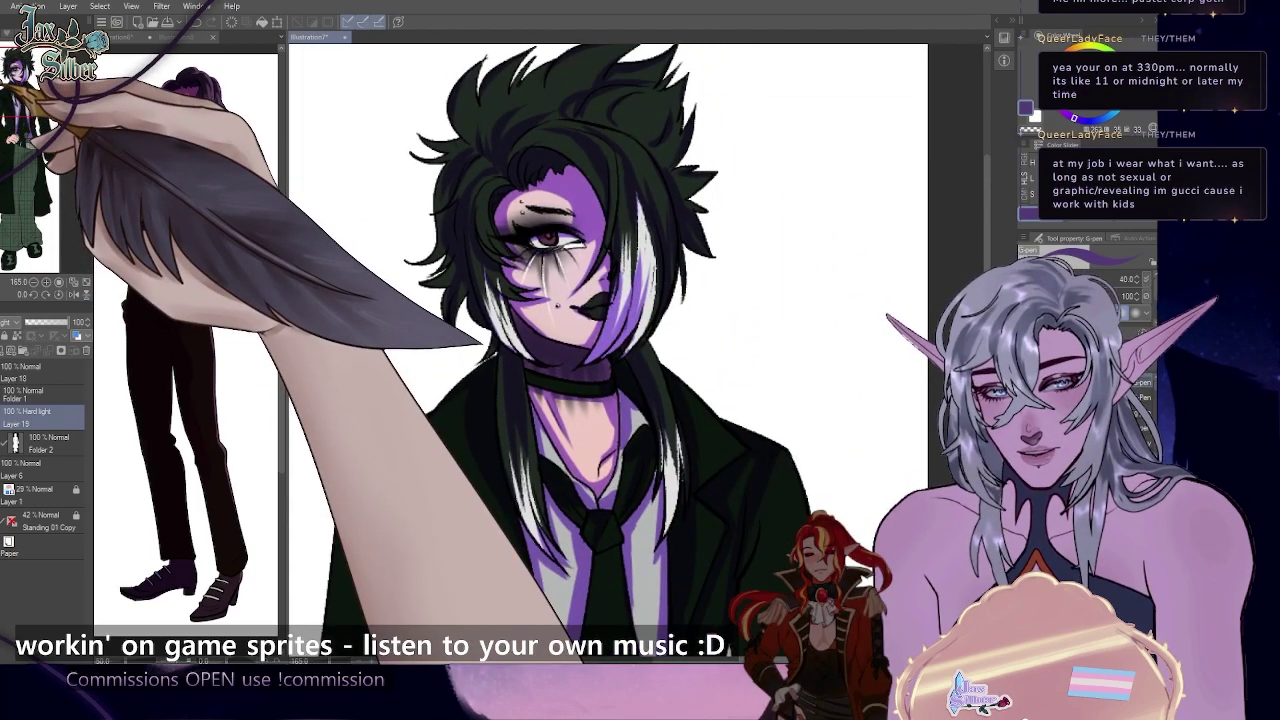
pyautogui.moveTo(26, 83); pyautogui.dragTo(29, 81)
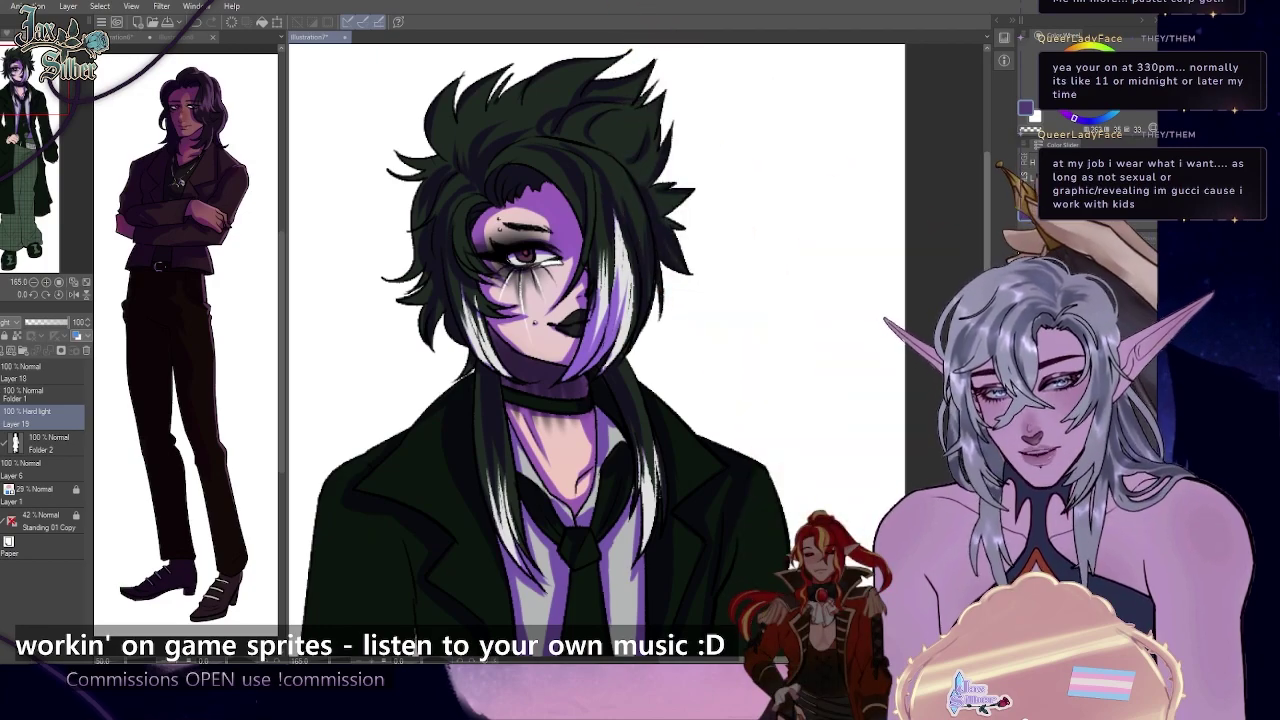
pyautogui.moveTo(560, 300); pyautogui.dragTo(560, 327)
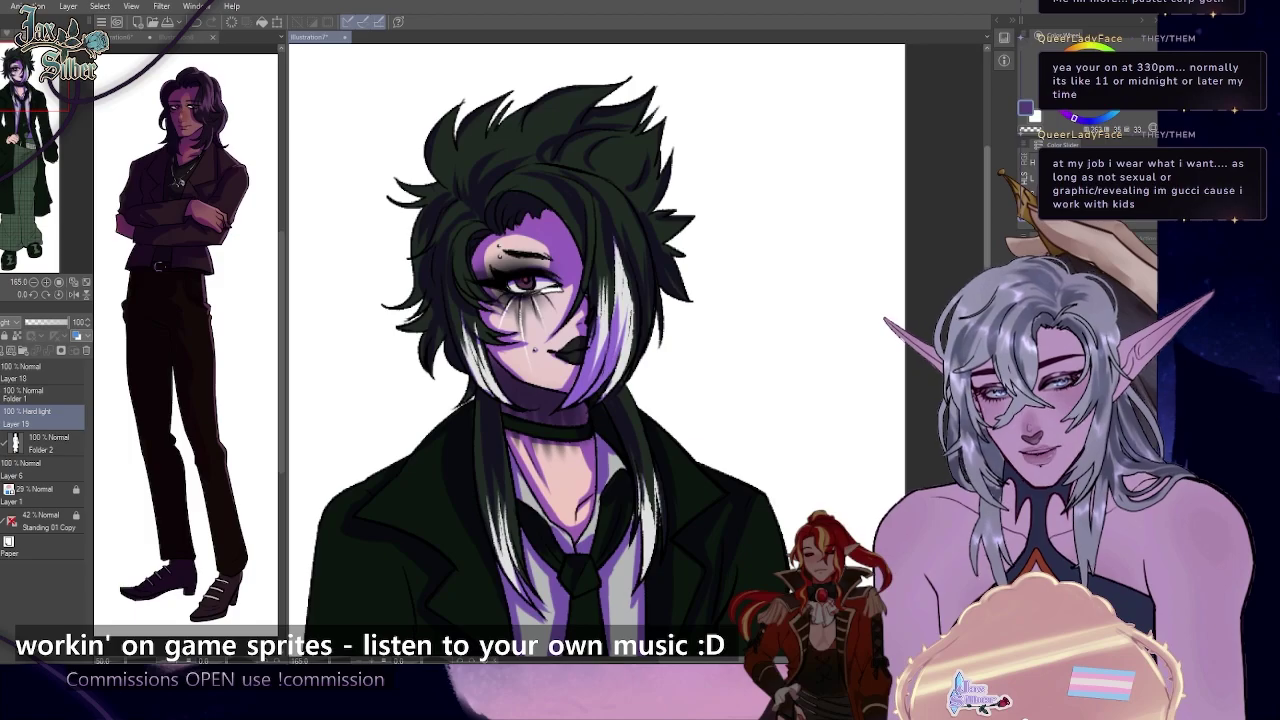
pyautogui.scroll(-10, 958, 268)
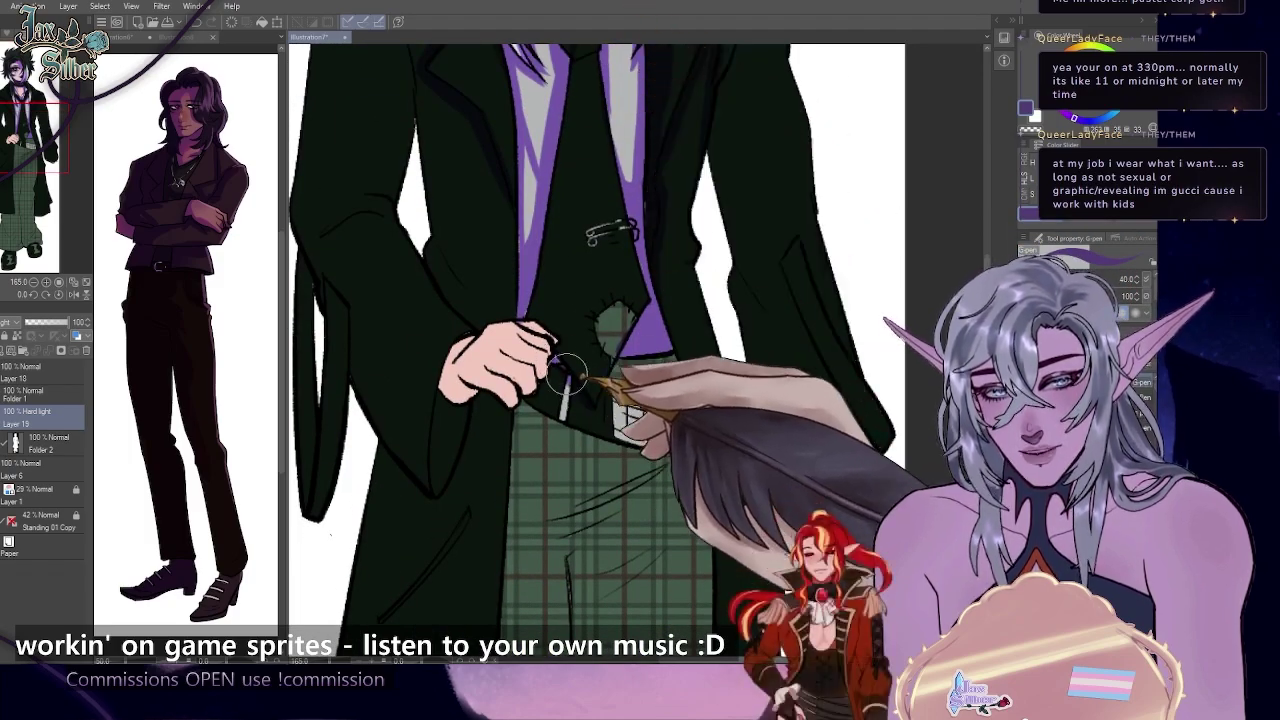
# - Paint purple shadows along the long-coat sprite's waistband, belt and outer trouser edge, plus fold shadows down the centre of the trousers
pyautogui.scroll(-5, 958, 268)
pyautogui.scroll(-2, 610, 180)
pyautogui.moveTo(575, 250)
pyautogui.mouseDown()
pyautogui.moveTo(646, 262)
pyautogui.moveTo(551, 250)
pyautogui.moveTo(547, 288)
pyautogui.mouseUp()
pyautogui.scroll(-1, 650, 205)
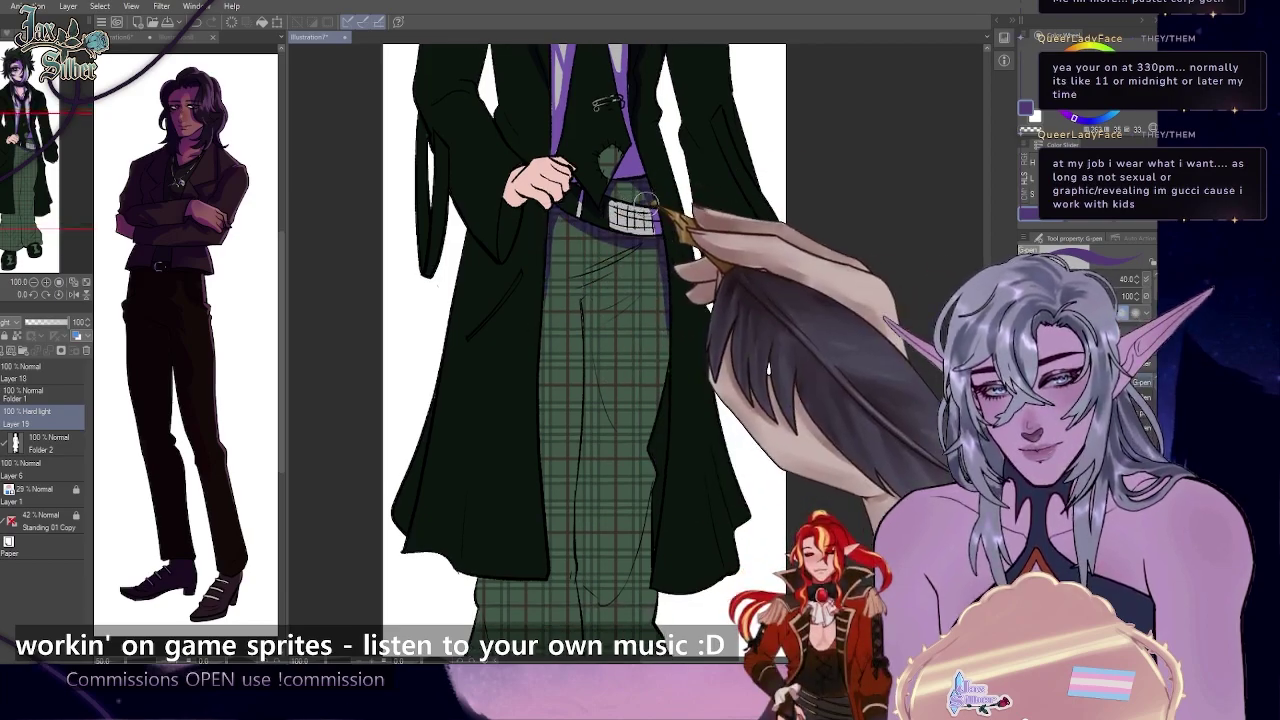
pyautogui.moveTo(668, 366); pyautogui.dragTo(671, 369)
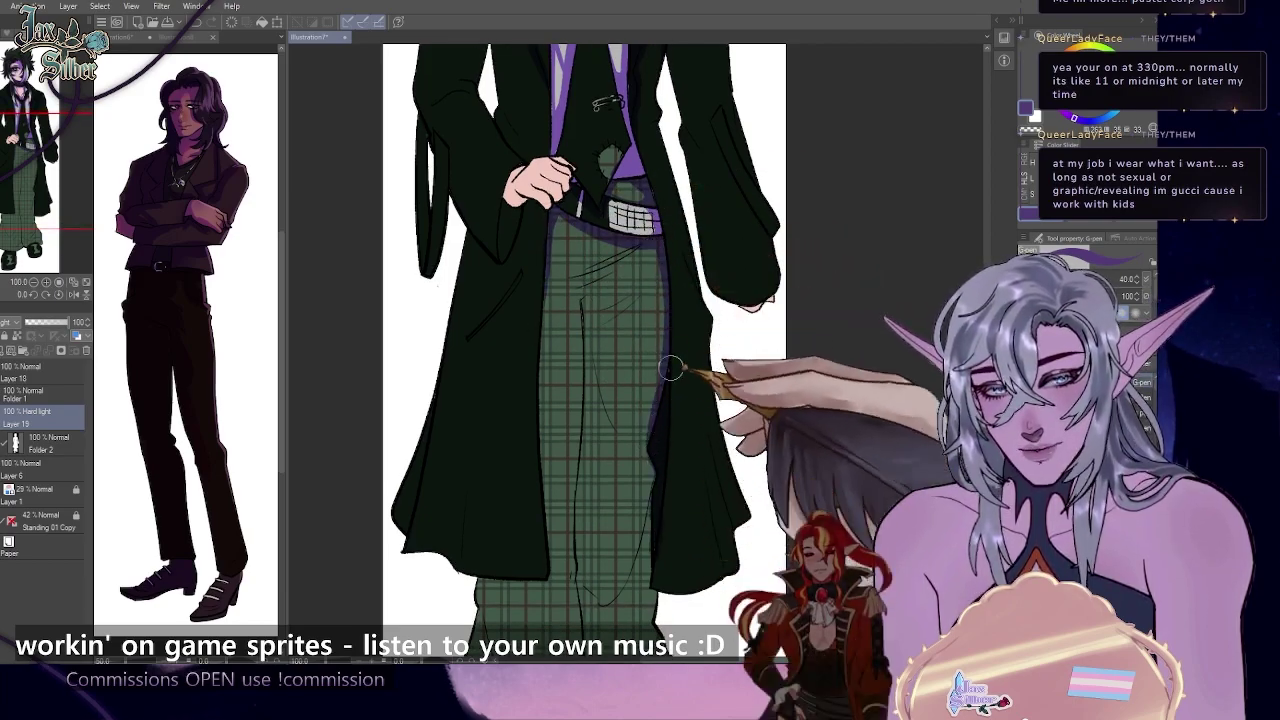
pyautogui.scroll(-1, 668, 366)
pyautogui.moveTo(631, 242)
pyautogui.mouseDown()
pyautogui.moveTo(584, 275)
pyautogui.moveTo(632, 430)
pyautogui.moveTo(581, 471)
pyautogui.moveTo(592, 560)
pyautogui.mouseUp()
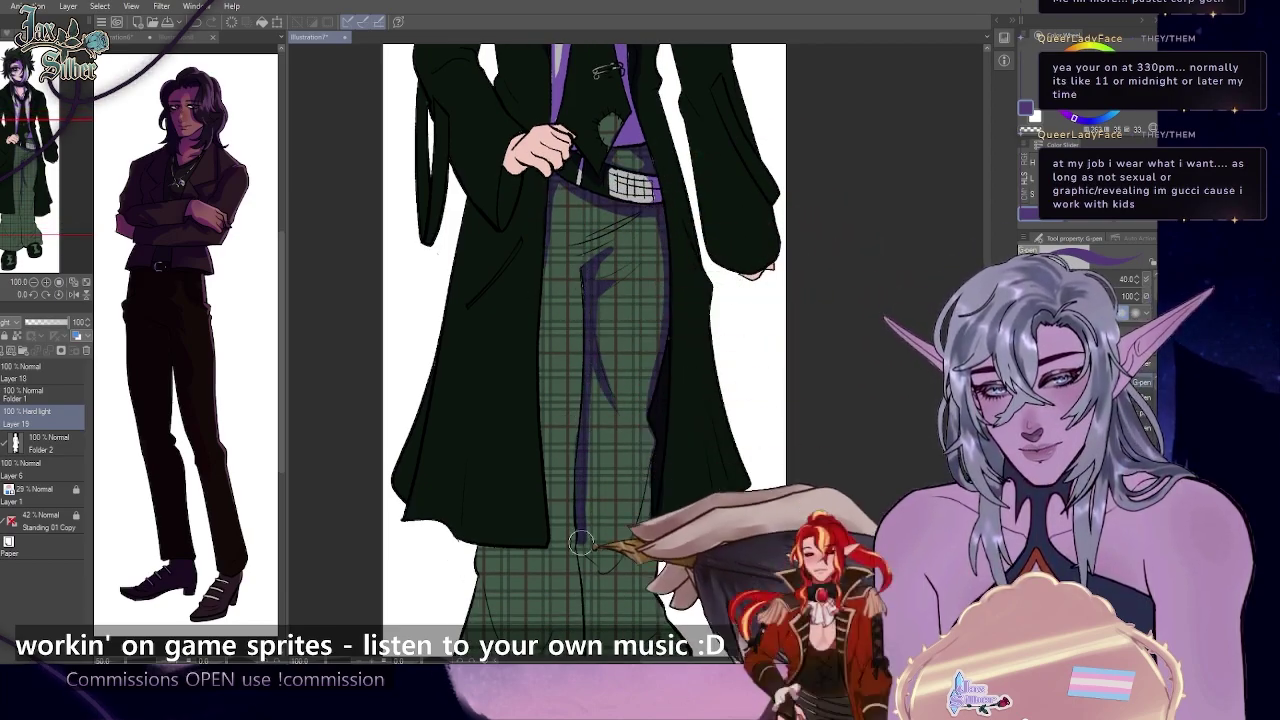
pyautogui.scroll(-2, 592, 560)
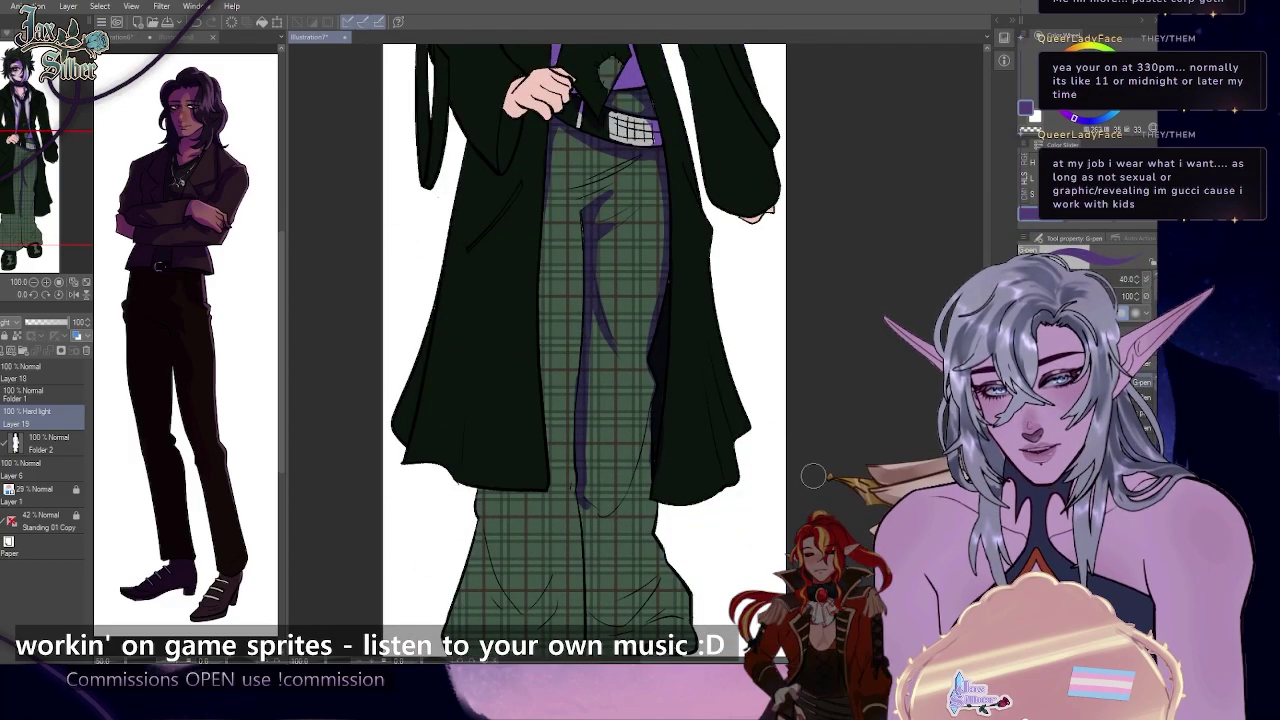
# - Hide the plaid trouser pattern in Folder 2 to inspect the base colour layers, and restore the pattern
pyautogui.click(4, 443)
pyautogui.click(3, 440)
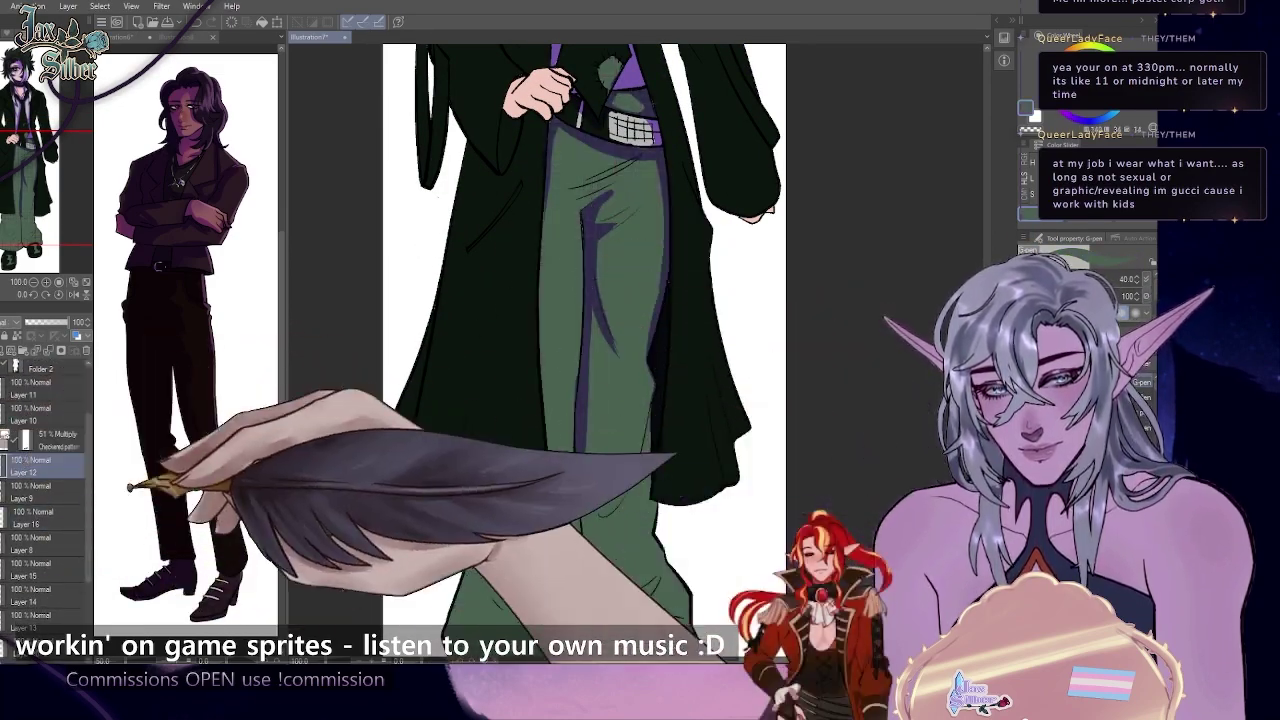
pyautogui.keyDown('alt'); pyautogui.click(663, 340); pyautogui.keyUp('alt')
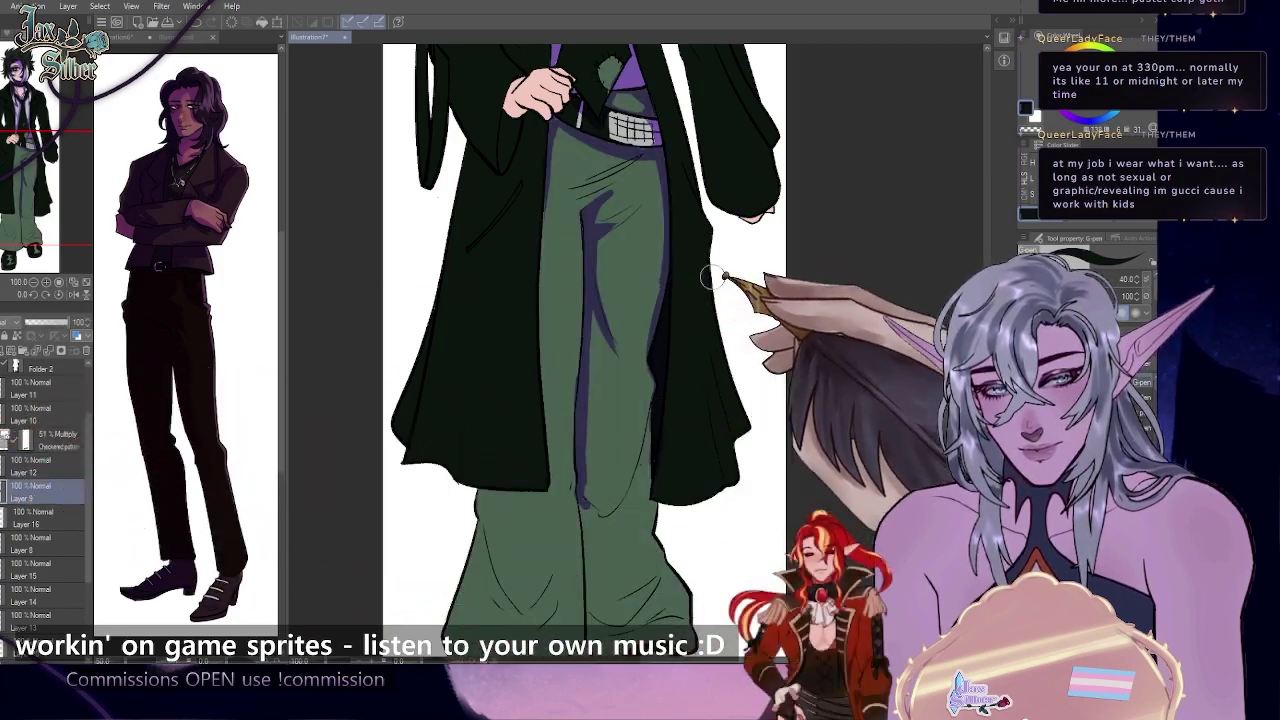
pyautogui.scroll(8, 693, 434)
pyautogui.scroll(-11, 651, 343)
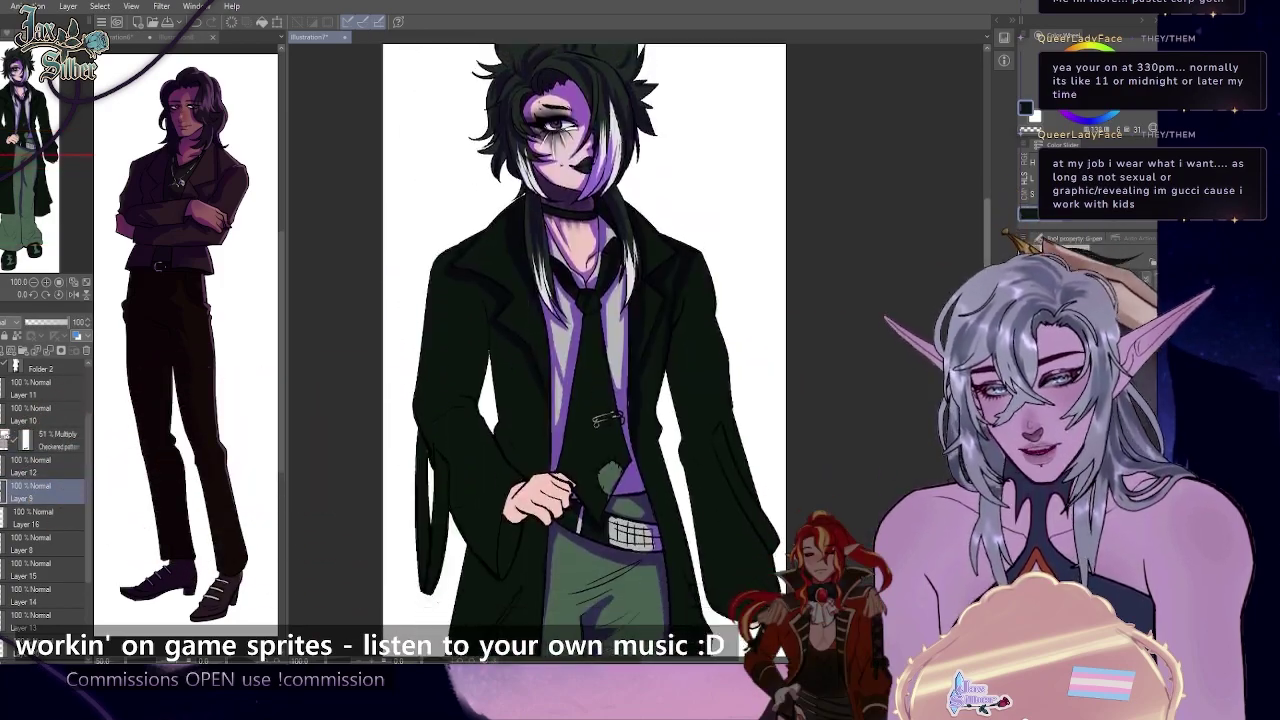
pyautogui.scroll(5, 651, 343)
pyautogui.click(3, 438)
pyautogui.moveTo(88, 473); pyautogui.dragTo(88, 560)
pyautogui.click(3, 412)
pyautogui.click(3, 412)
# - Sample the solid purple from the crossed-arms sprite's Layer 15 by temporarily setting it to Normal, and restore Hard light
pyautogui.click(124, 37)
pyautogui.click(10, 323)
pyautogui.press('i')
pyautogui.click(203, 105)
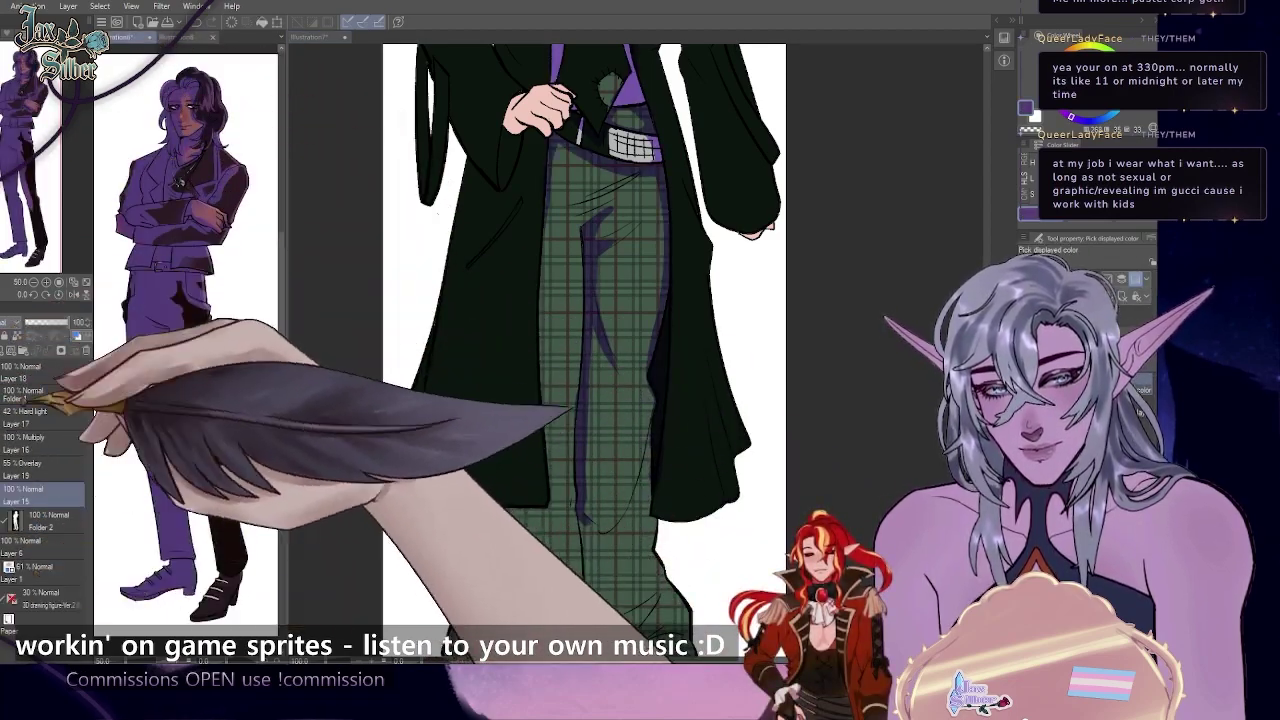
pyautogui.click(10, 323)
# - Paint purple G-pen fold shadows from the hips to the hem of the long-coat sprite's right-hand trouser leg
pyautogui.click(317, 38)
pyautogui.press('p')
pyautogui.moveTo(604, 249); pyautogui.dragTo(653, 210)
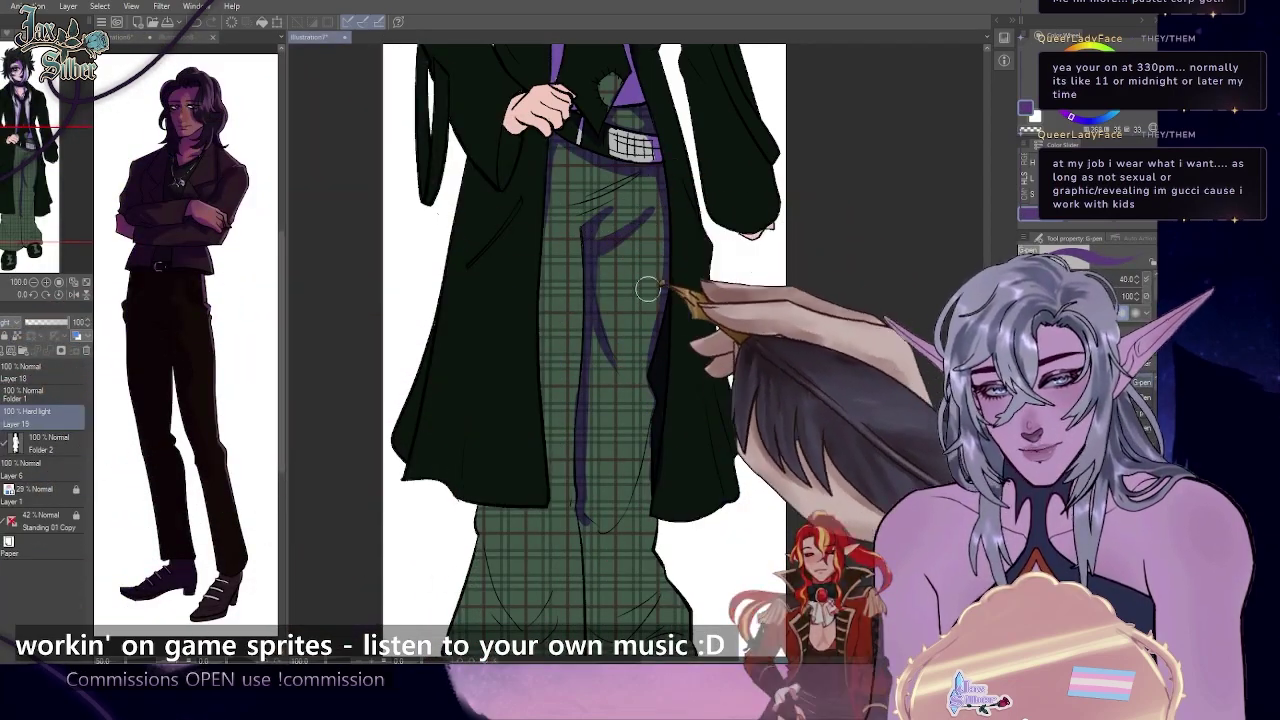
pyautogui.scroll(-3, 660, 515)
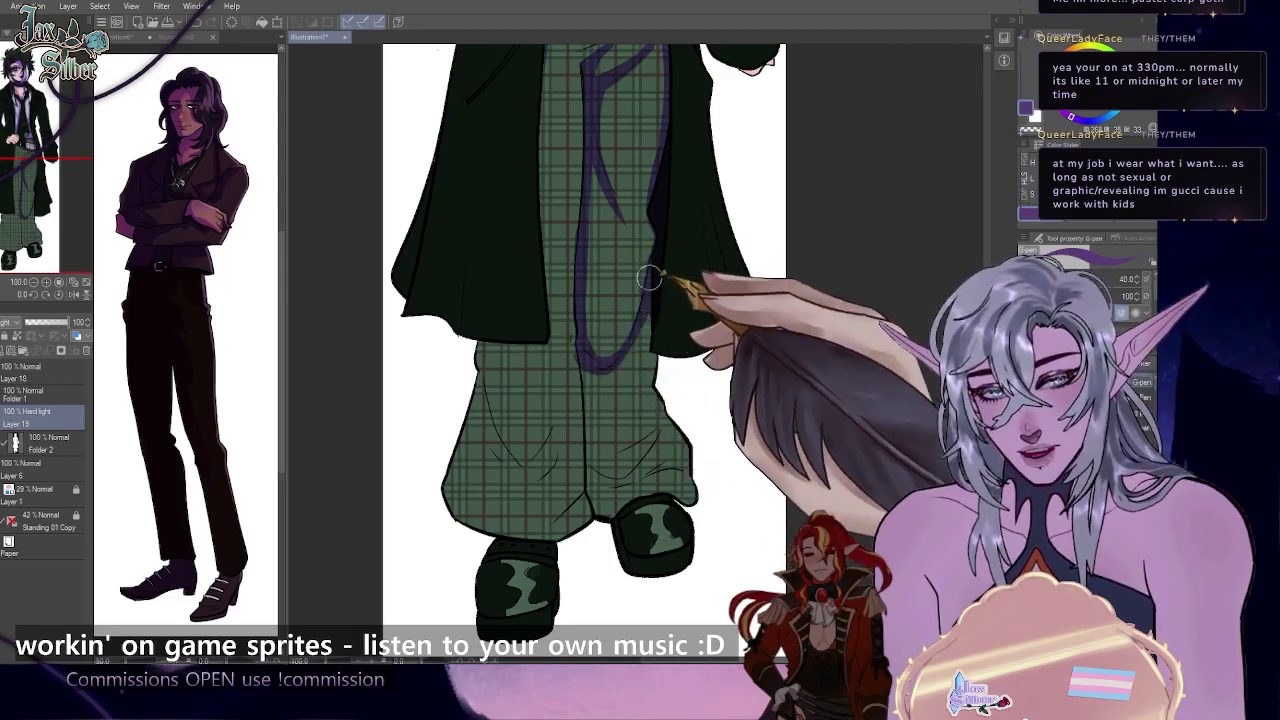
pyautogui.scroll(-1, 585, 333)
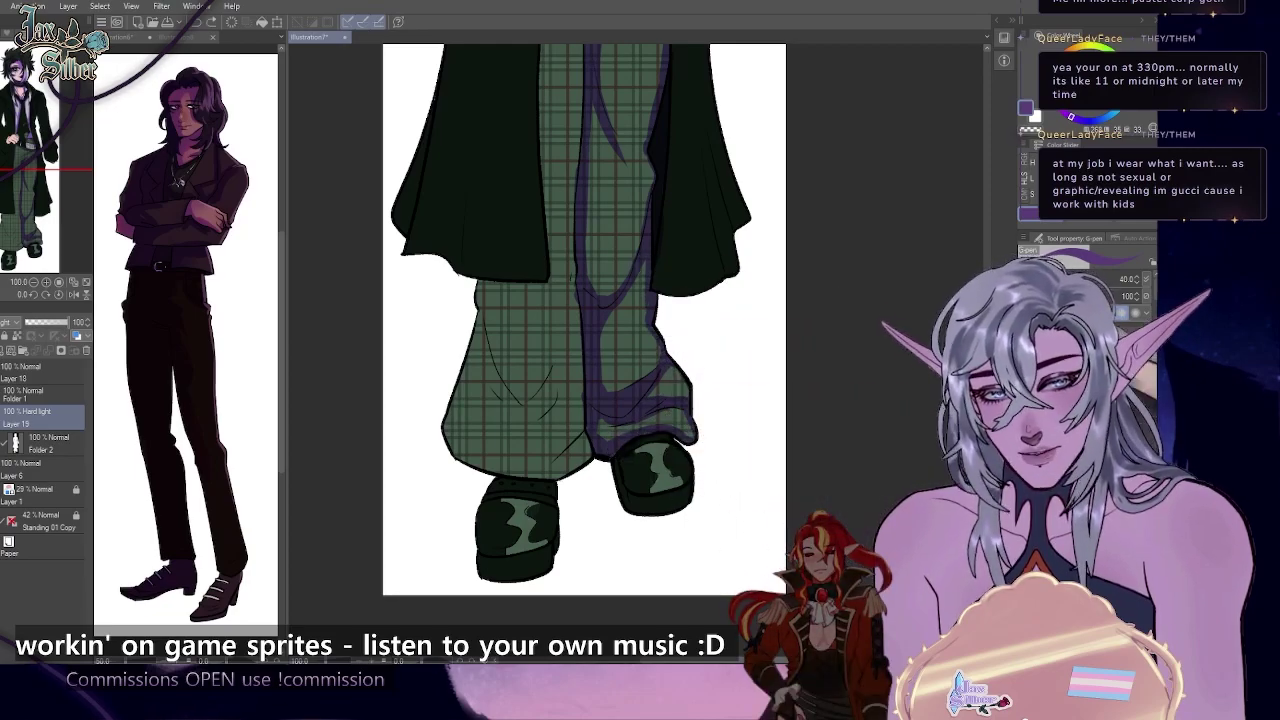
pyautogui.scroll(4, 676, 278)
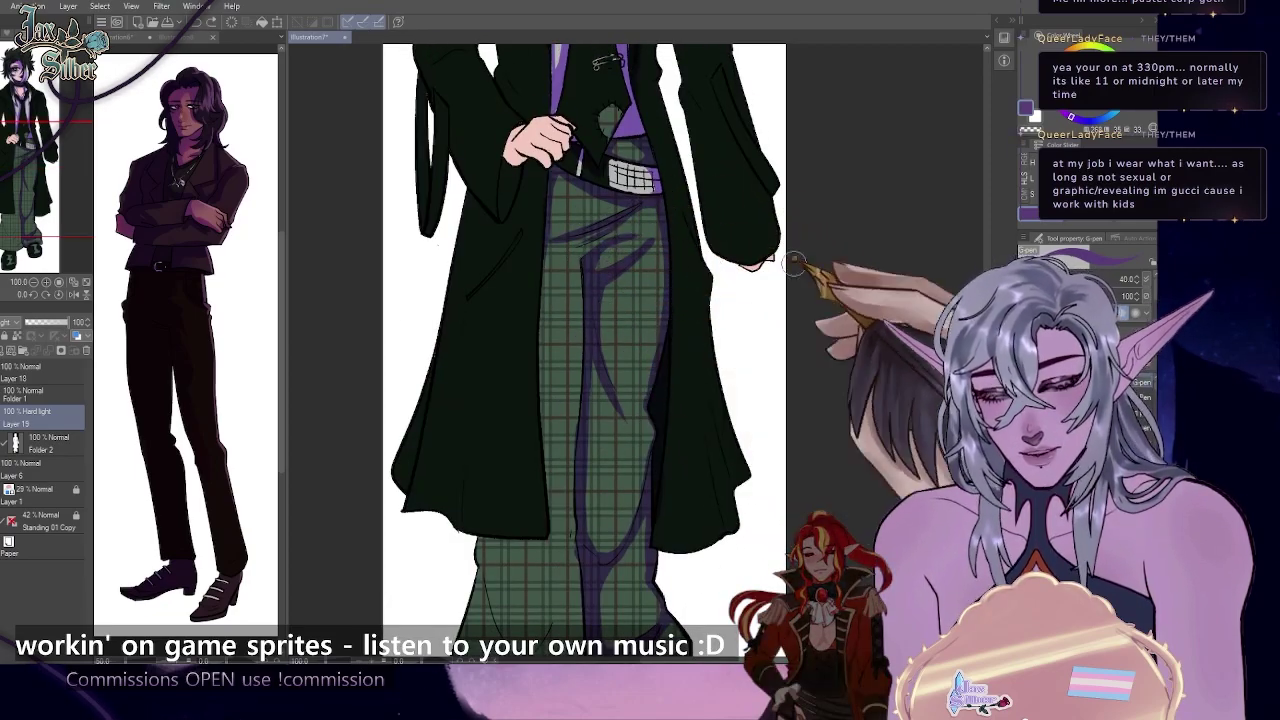
# - Shade the left-hand trouser leg under the coat edge, along its knee folds and at its hem, undoing the last stroke
pyautogui.scroll(-2, 676, 278)
pyautogui.scroll(-1, 557, 196)
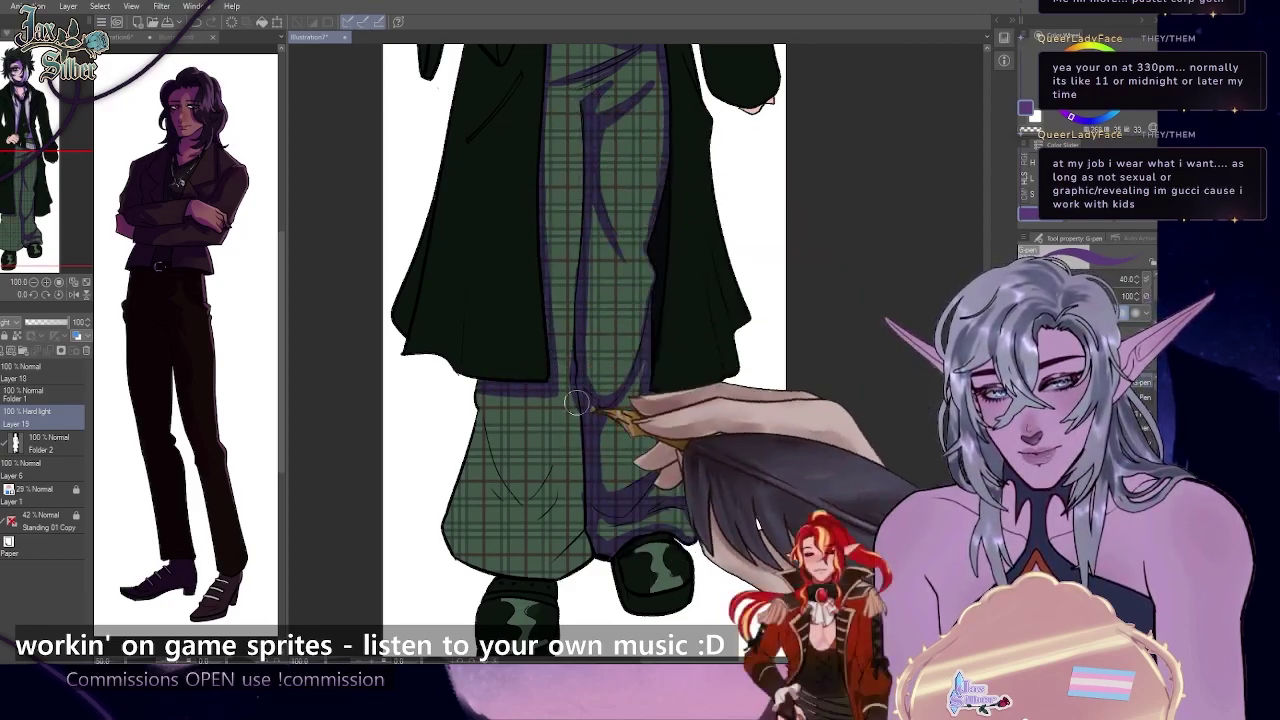
pyautogui.scroll(-2, 560, 375)
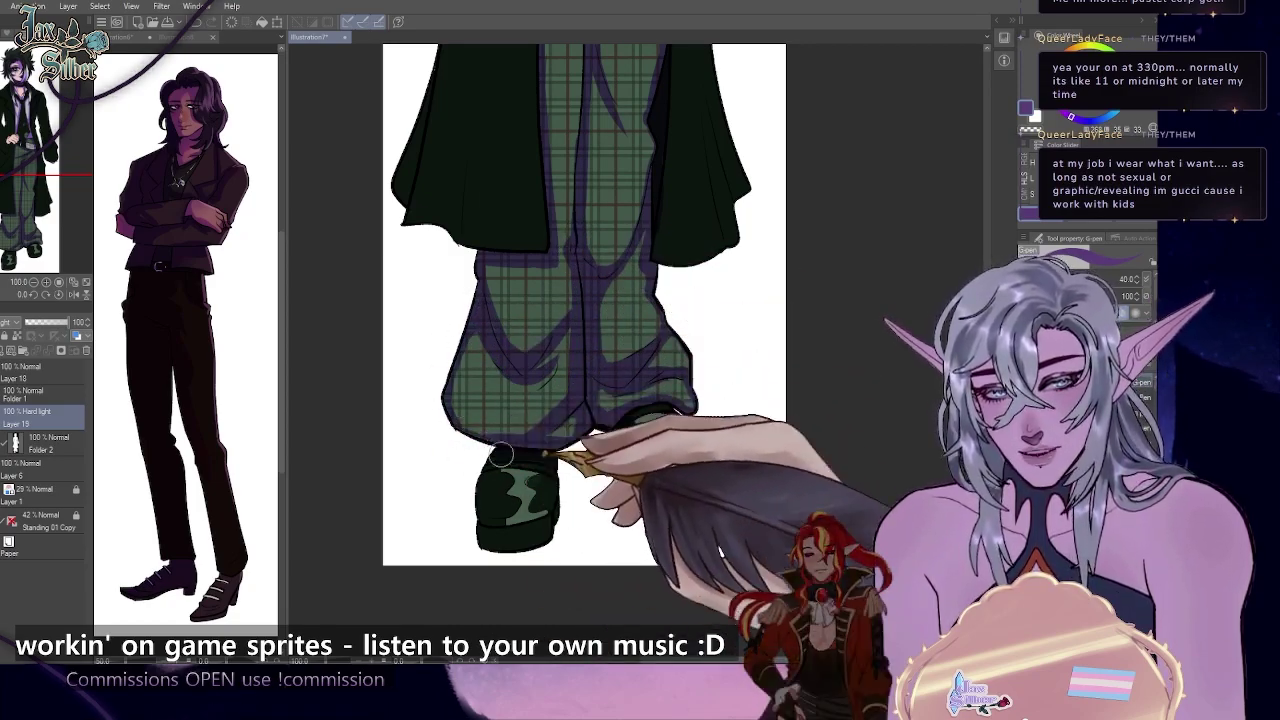
pyautogui.scroll(5, 930, 368)
pyautogui.hotkey('ctrl', 'z')
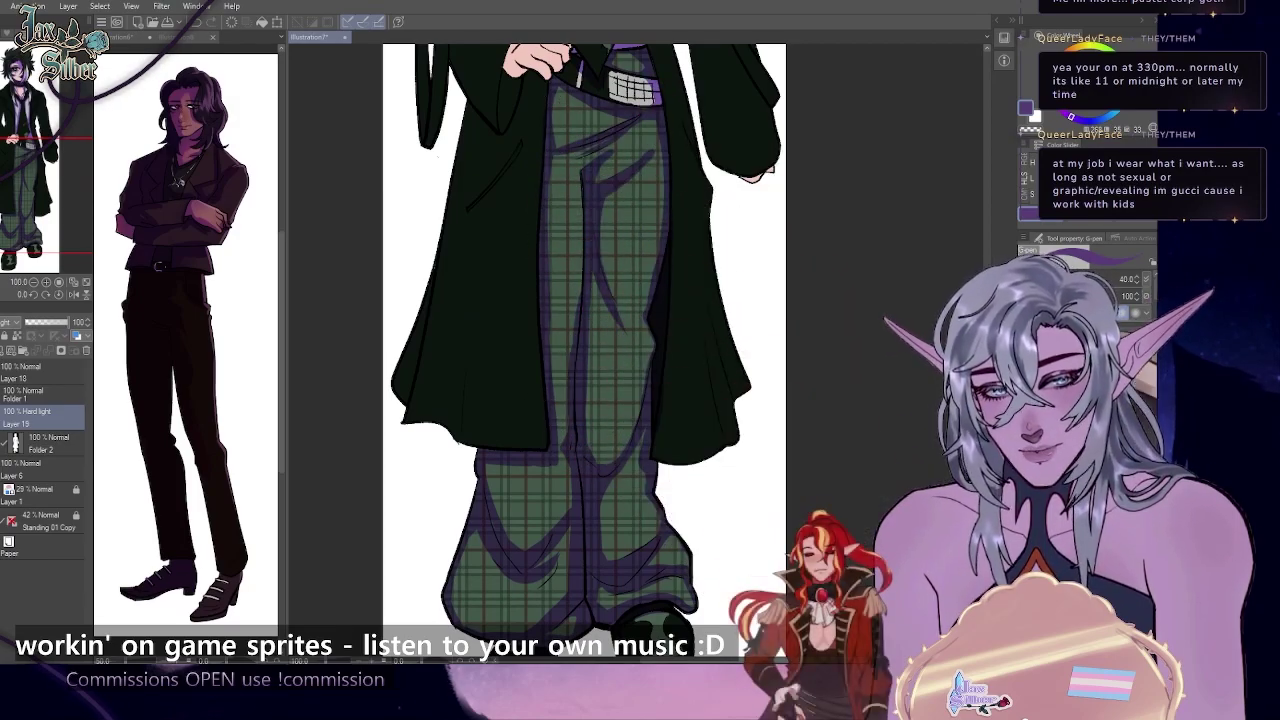
# - Paint purple shadows on the bent-arm sleeve, the coat area beneath the hand on the hip, and the wrist
pyautogui.scroll(-3, 573, 378)
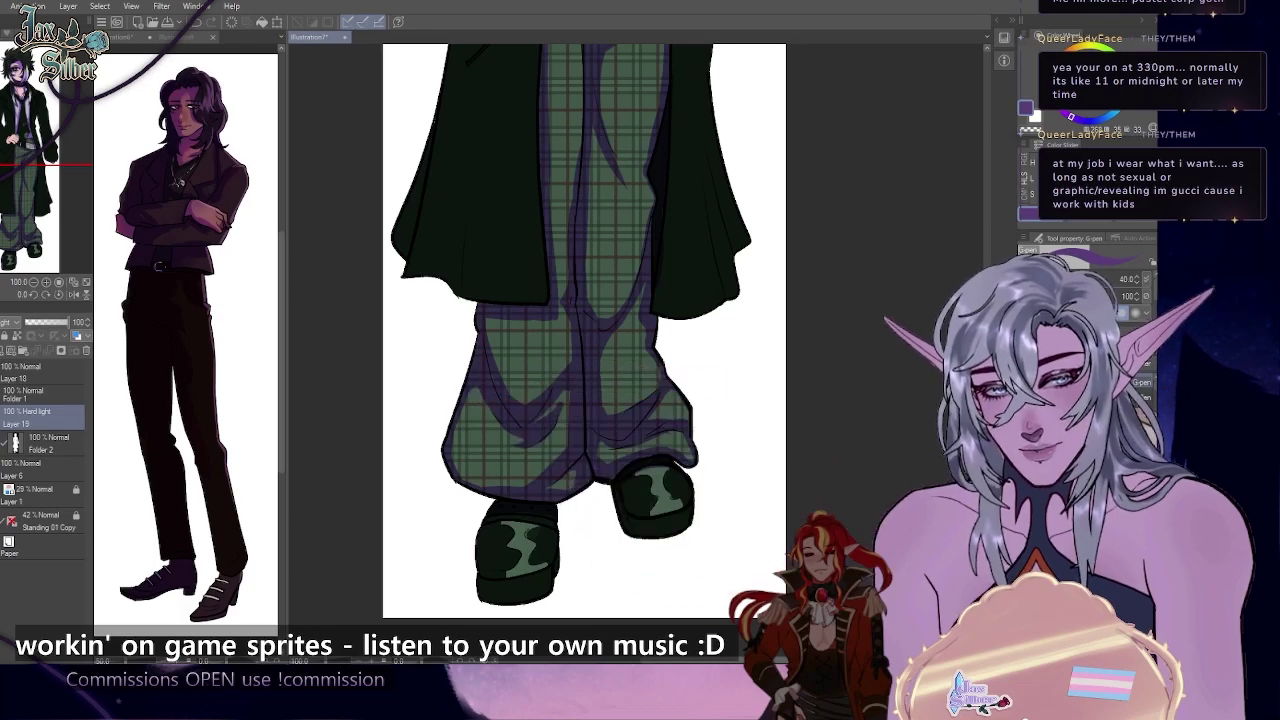
pyautogui.scroll(-2, 584, 330)
pyautogui.scroll(5, 668, 418)
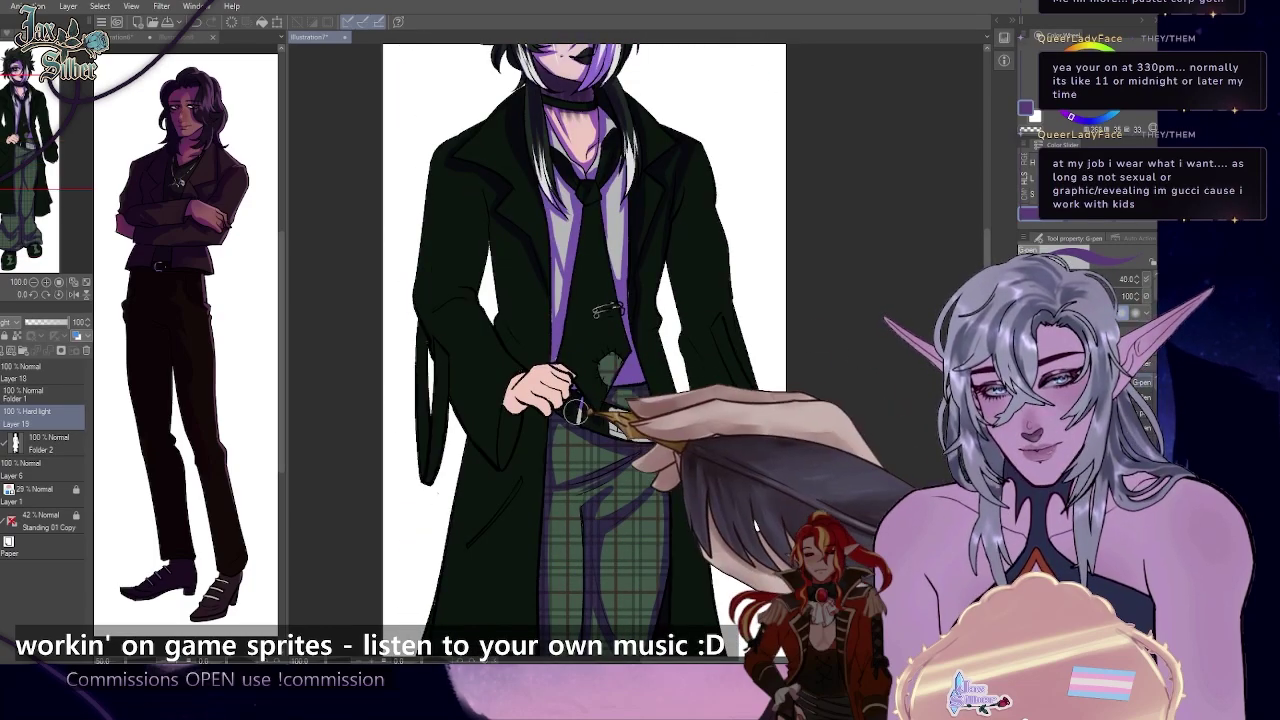
pyautogui.scroll(3, 576, 410)
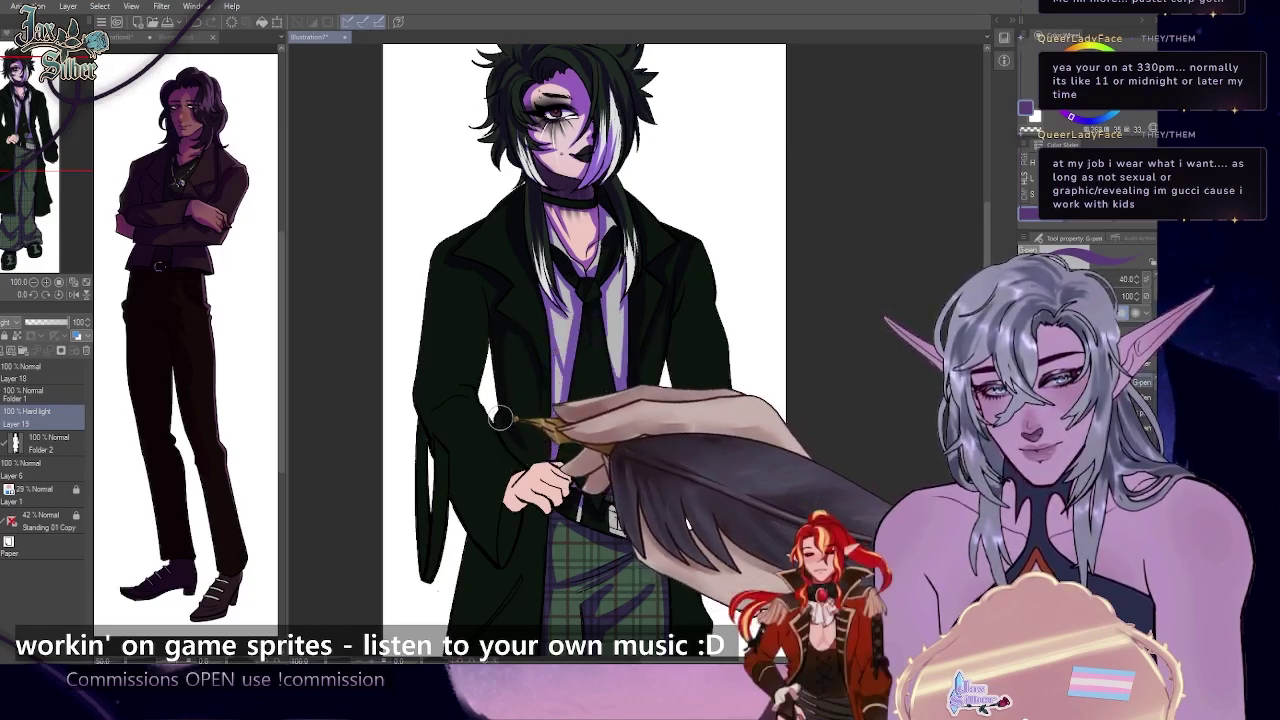
pyautogui.scroll(-8, 500, 418)
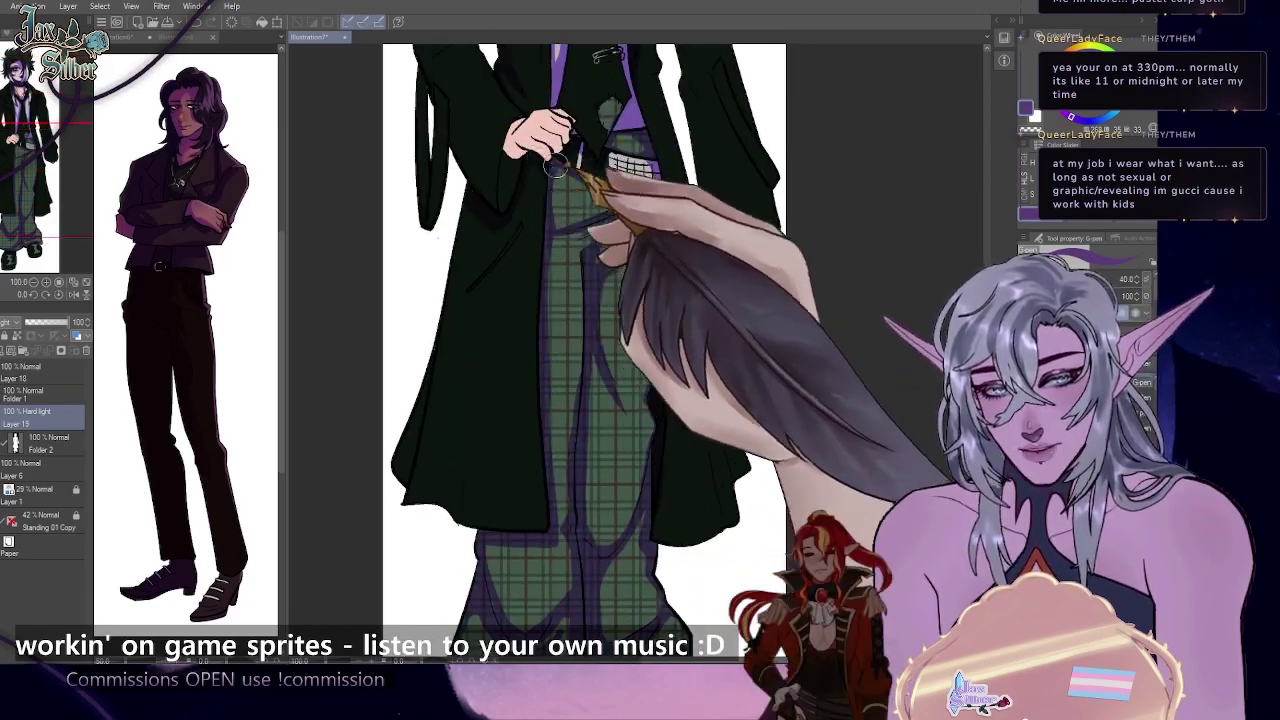
pyautogui.scroll(10, 555, 166)
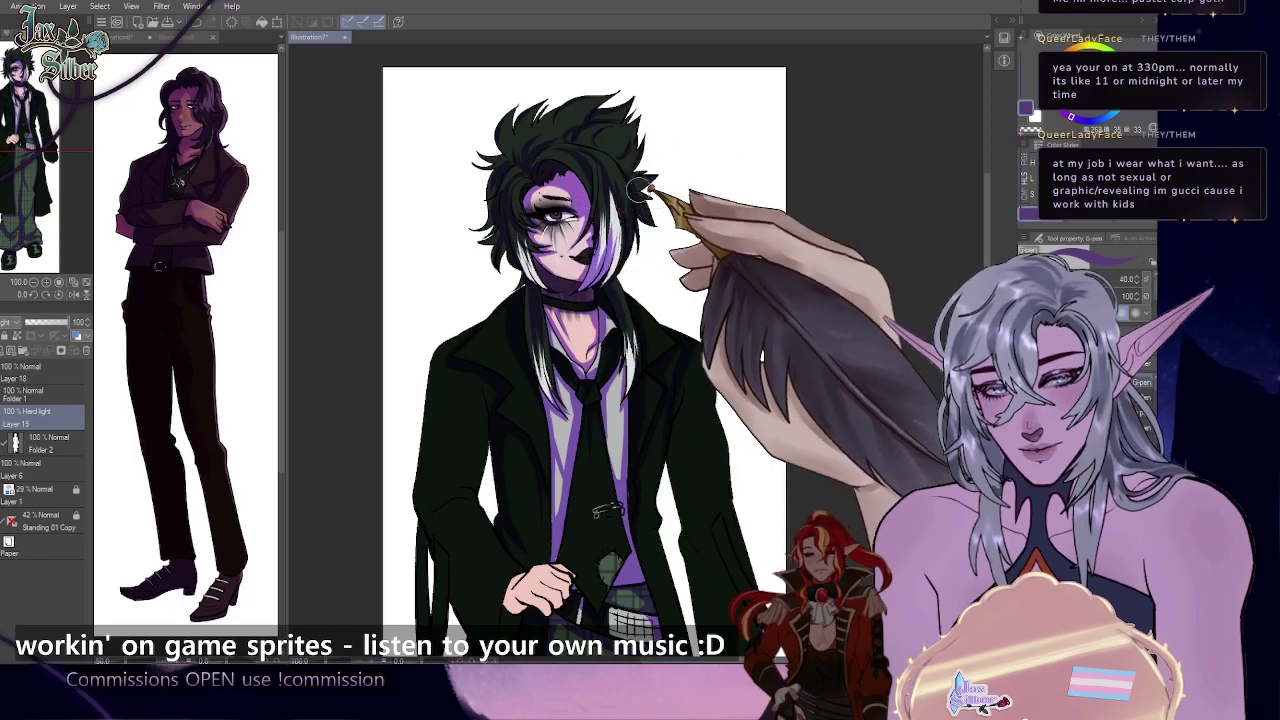
pyautogui.scroll(-3, 463, 275)
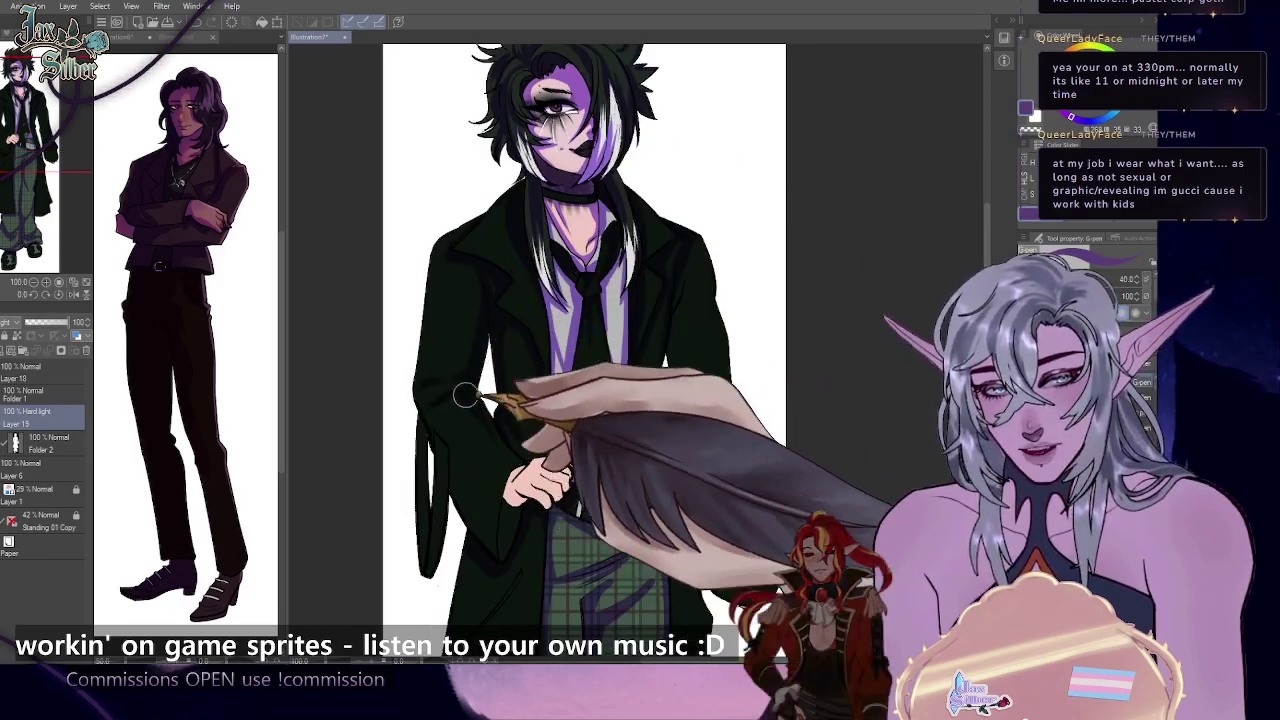
pyautogui.scroll(-4, 502, 372)
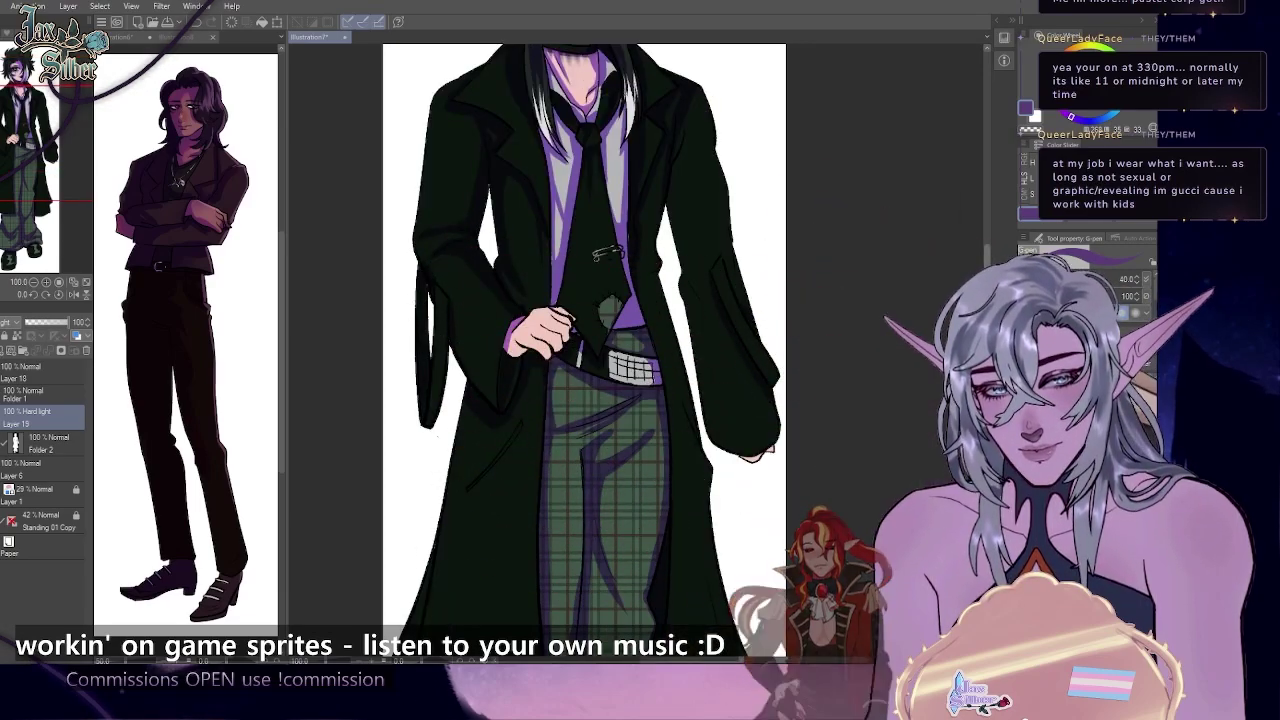
# - Add purple fold shadows to the coat's upper body and sleeves, and to the upper folds of its skirt
pyautogui.scroll(5, 770, 566)
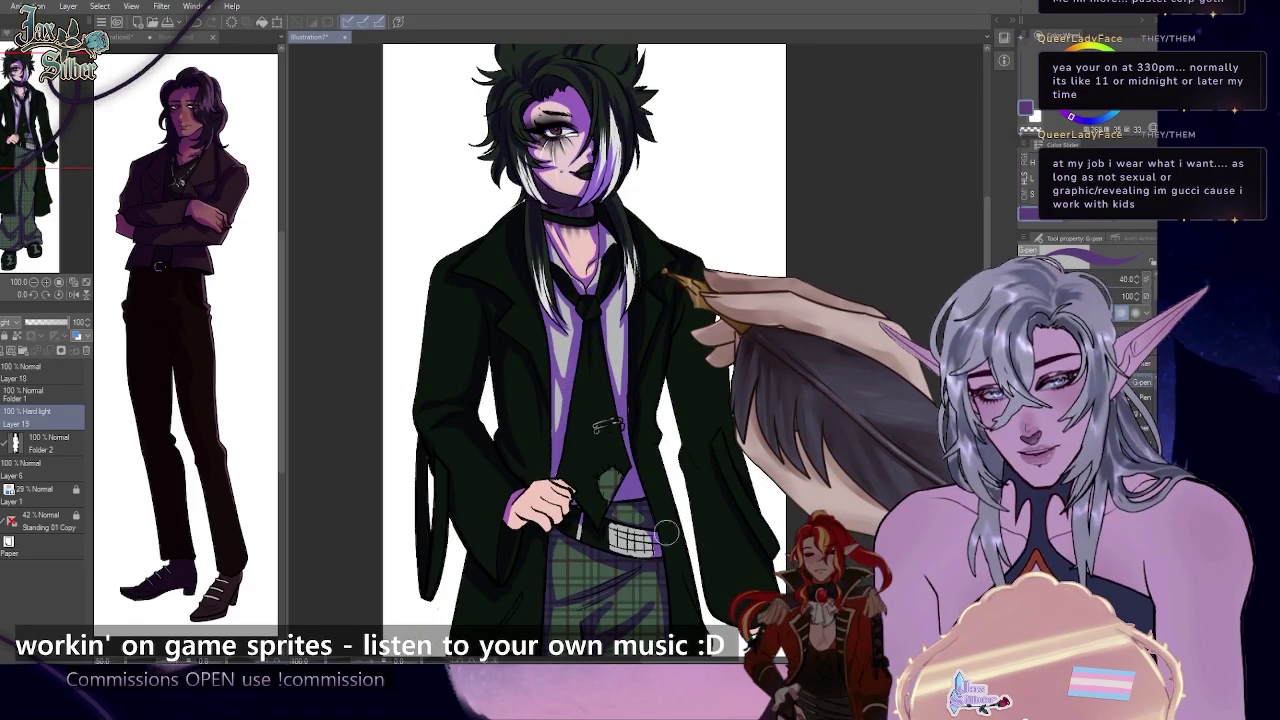
pyautogui.scroll(-5, 651, 271)
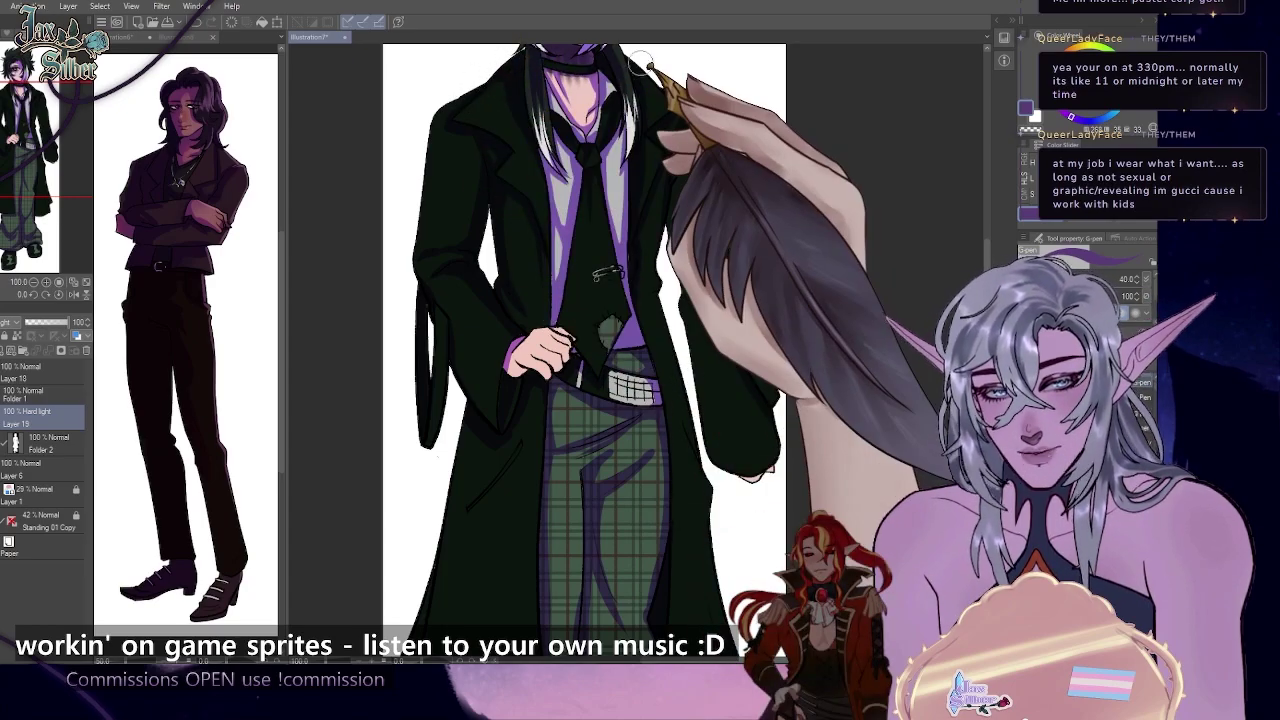
pyautogui.scroll(3, 850, 433)
pyautogui.scroll(-6, 850, 433)
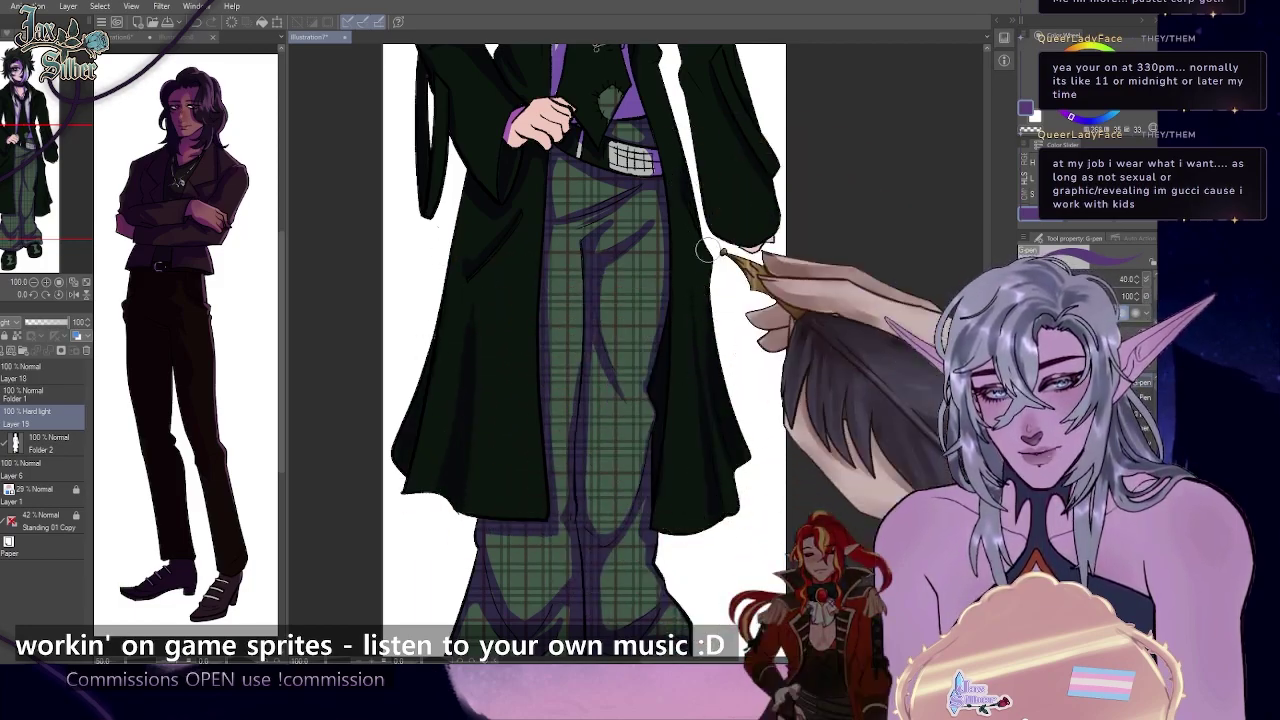
# - Extend the purple fold shadows across the long coat's skirt and shade both of the sprite's hands
pyautogui.scroll(3, 683, 440)
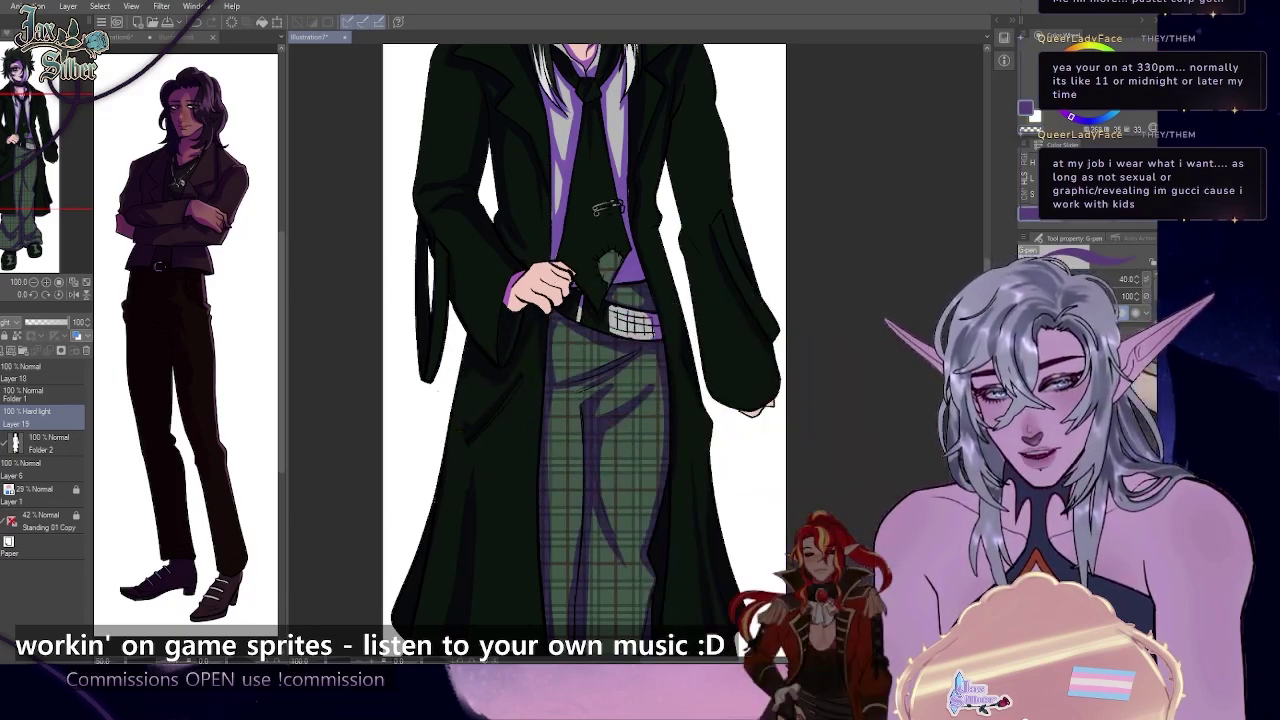
pyautogui.scroll(-4, 557, 420)
pyautogui.scroll(6, 732, 470)
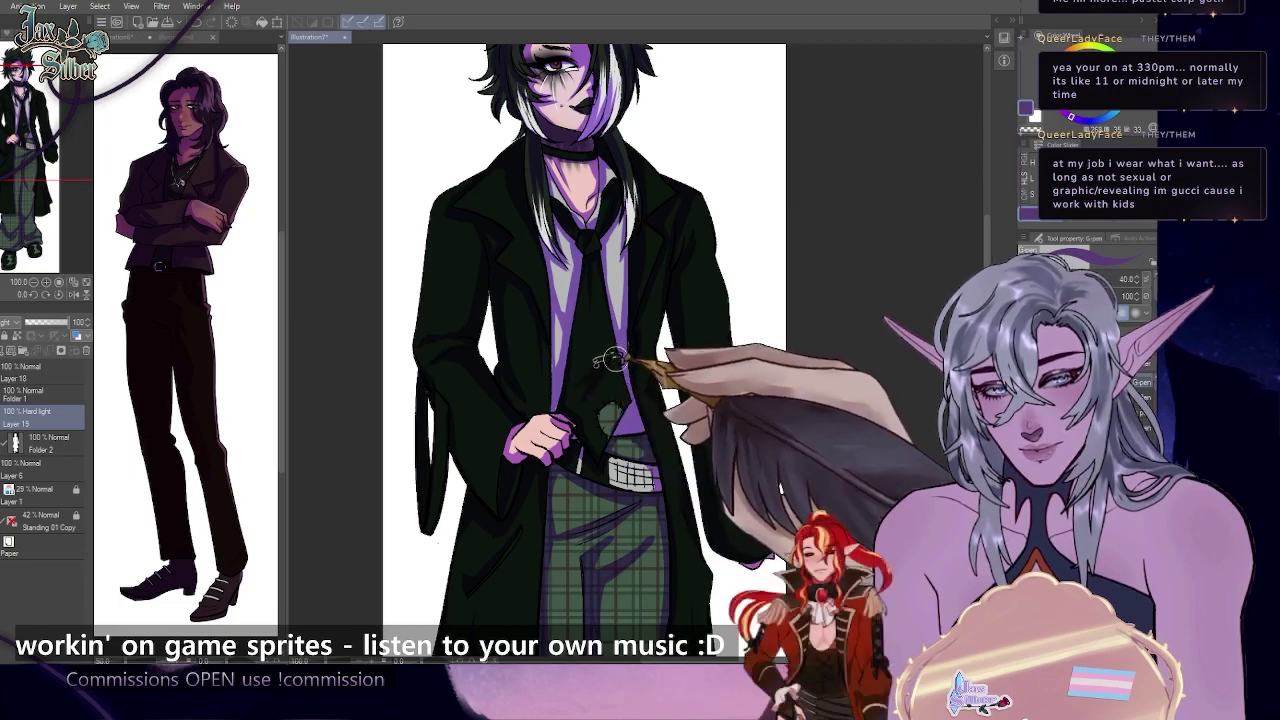
pyautogui.scroll(-4, 606, 438)
pyautogui.scroll(3, 637, 352)
pyautogui.click(36, 212)
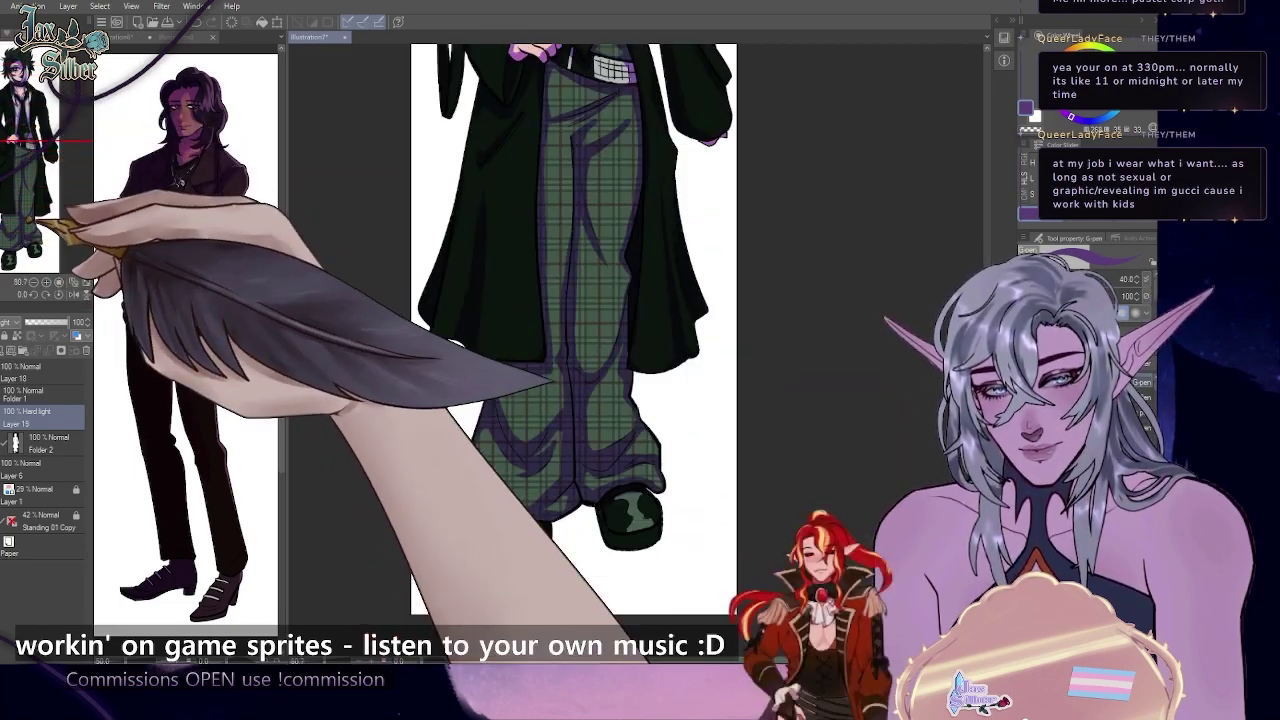
pyautogui.scroll(4, 664, 460)
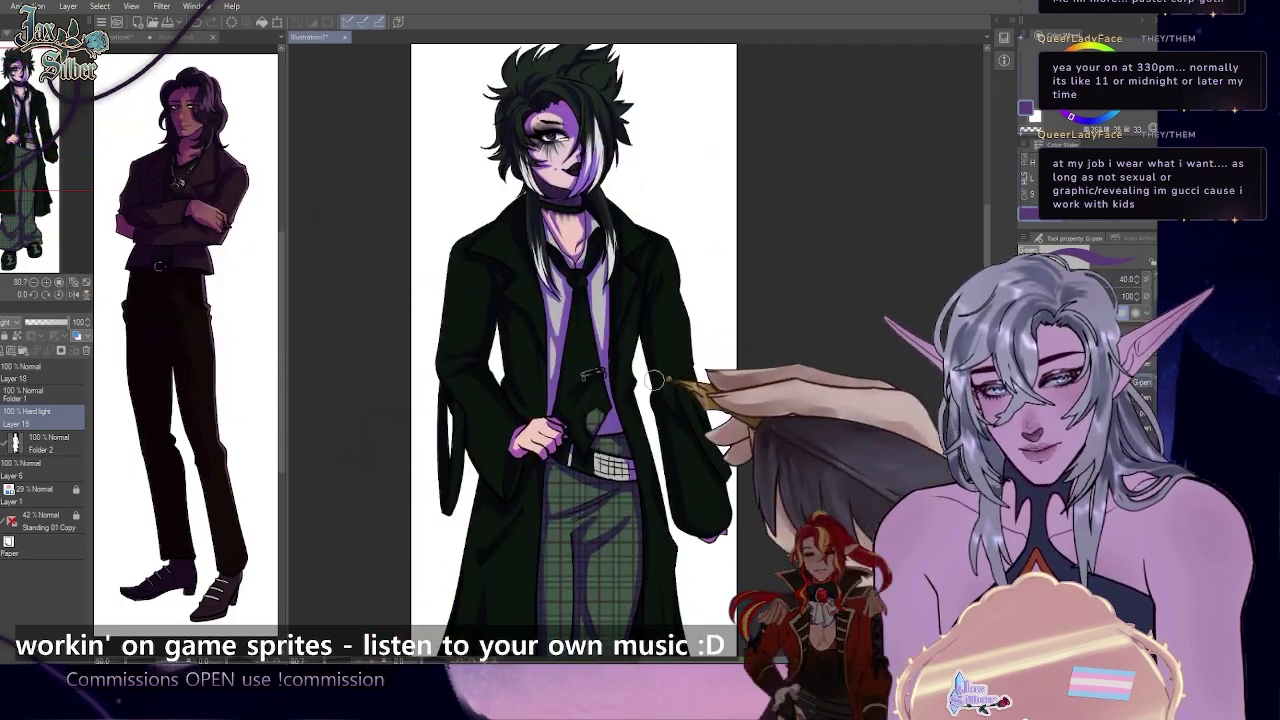
pyautogui.scroll(-2, 615, 333)
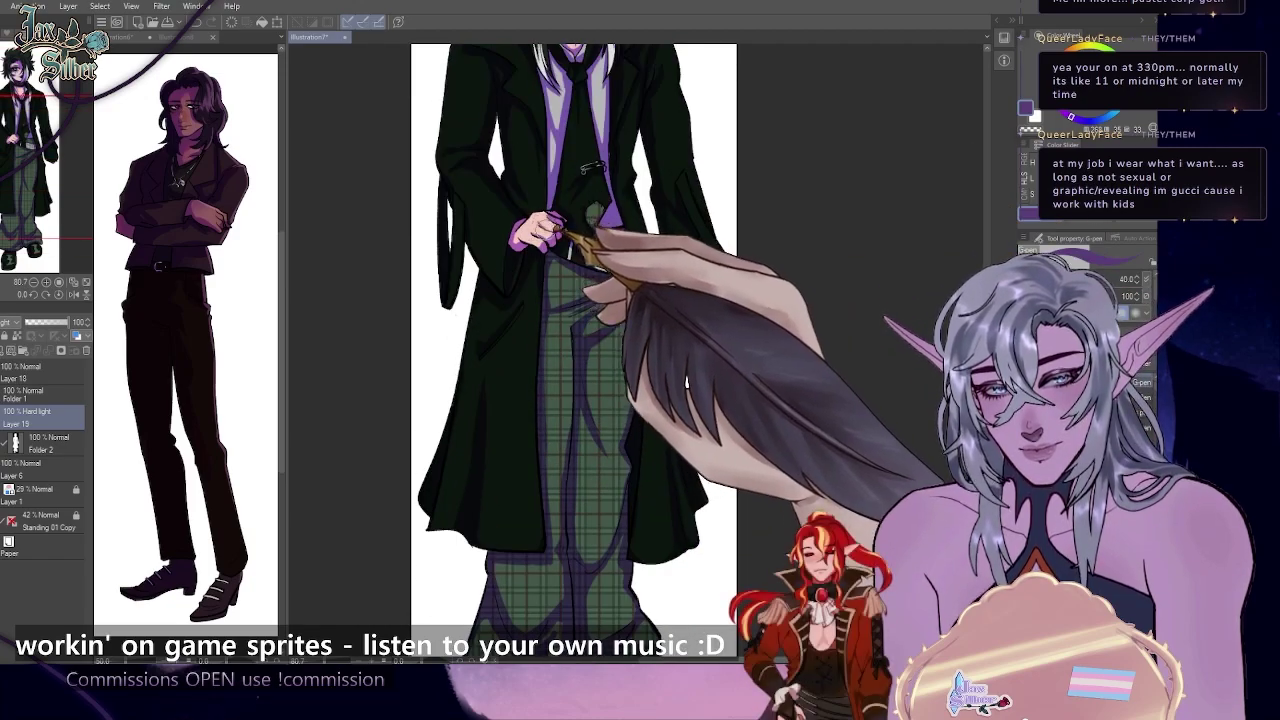
# - Examine the purple shadows over the whole long-coat sprite, from hair to boots, for areas left unshaded
pyautogui.scroll(-1, 615, 332)
pyautogui.scroll(2, 615, 332)
pyautogui.scroll(-3, 615, 332)
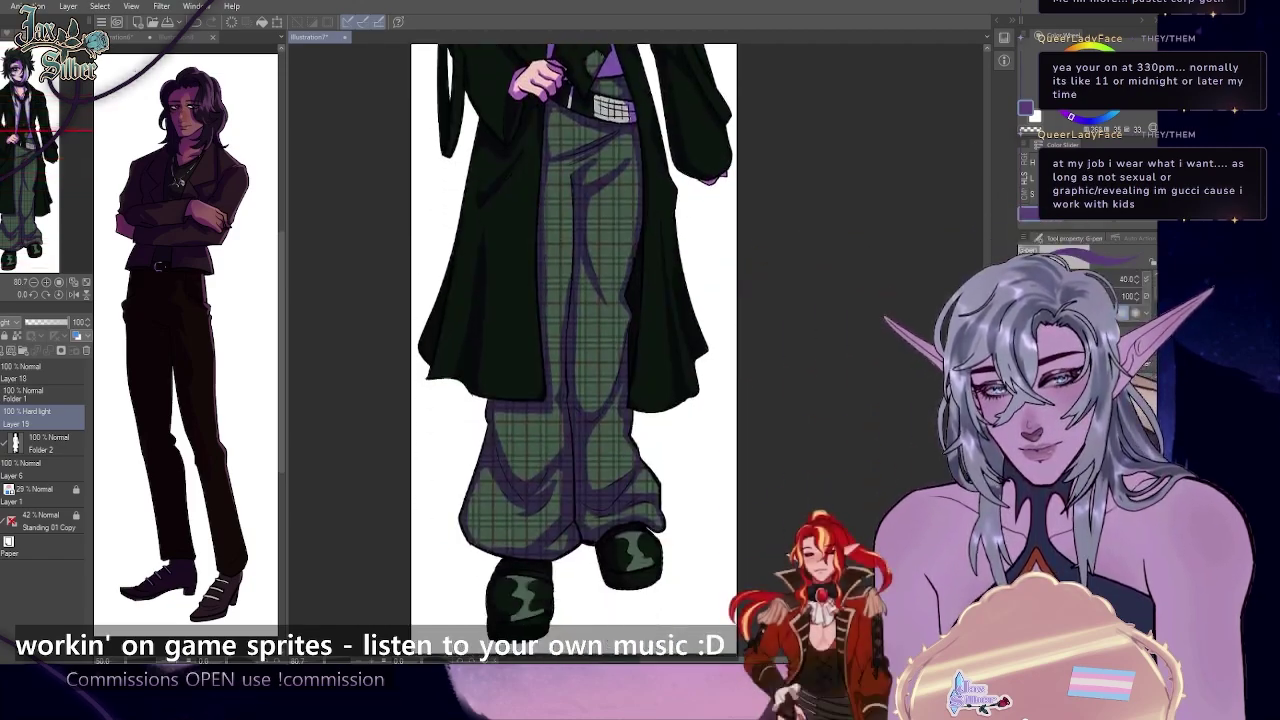
pyautogui.scroll(5, 578, 155)
pyautogui.scroll(1, 578, 155)
pyautogui.scroll(-1, 944, 297)
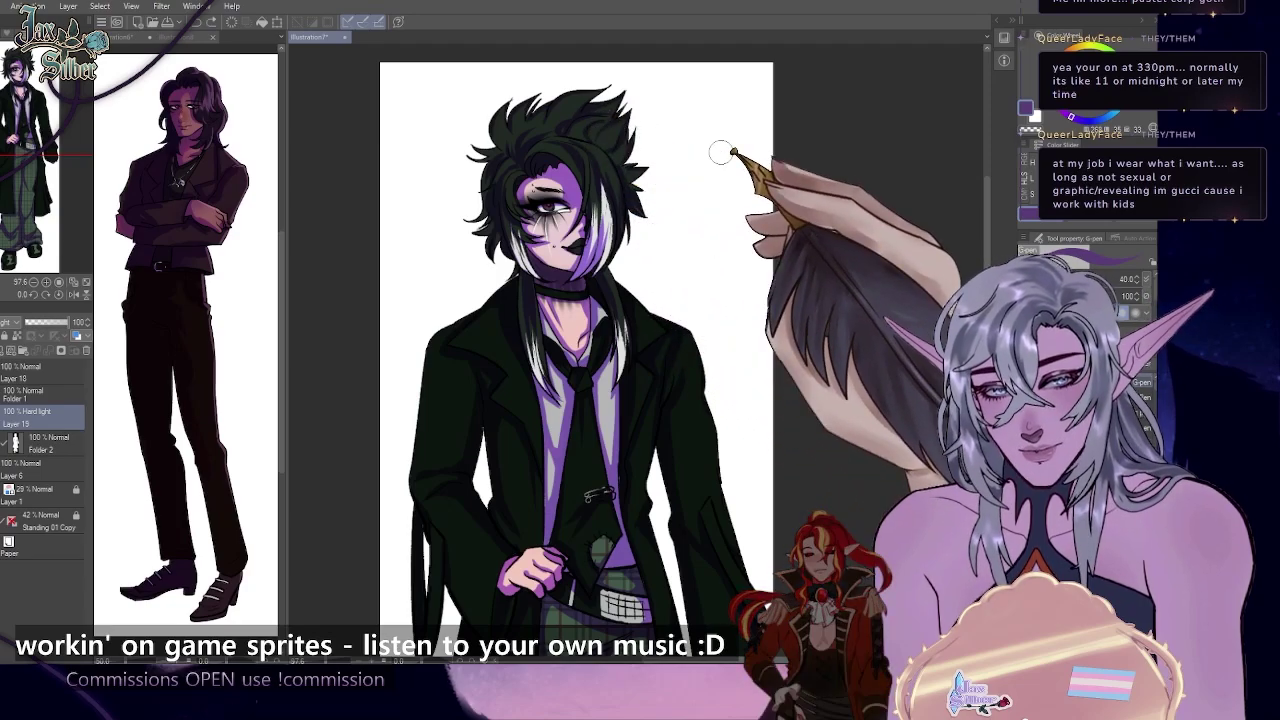
pyautogui.moveTo(50, 124); pyautogui.dragTo(43, 106)
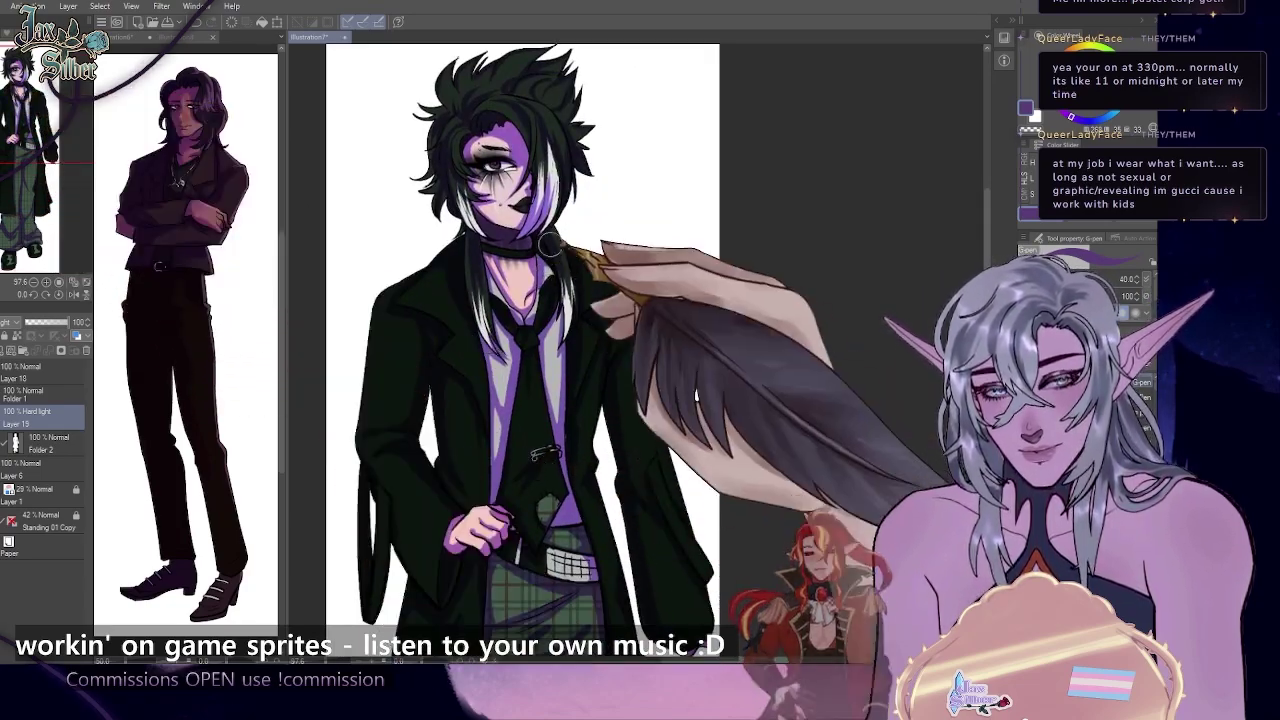
pyautogui.moveTo(986, 214); pyautogui.dragTo(986, 368)
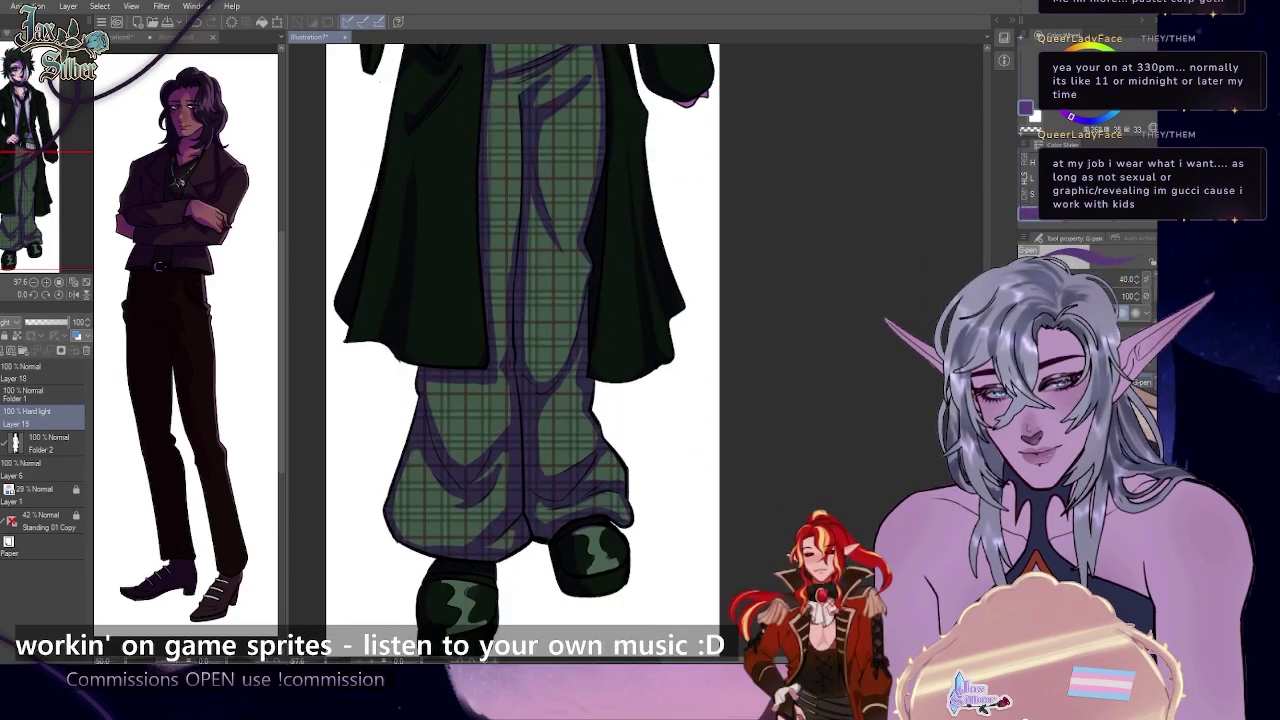
pyautogui.scroll(-3, 581, 245)
pyautogui.moveTo(60, 170); pyautogui.dragTo(62, 114)
pyautogui.click(58, 159)
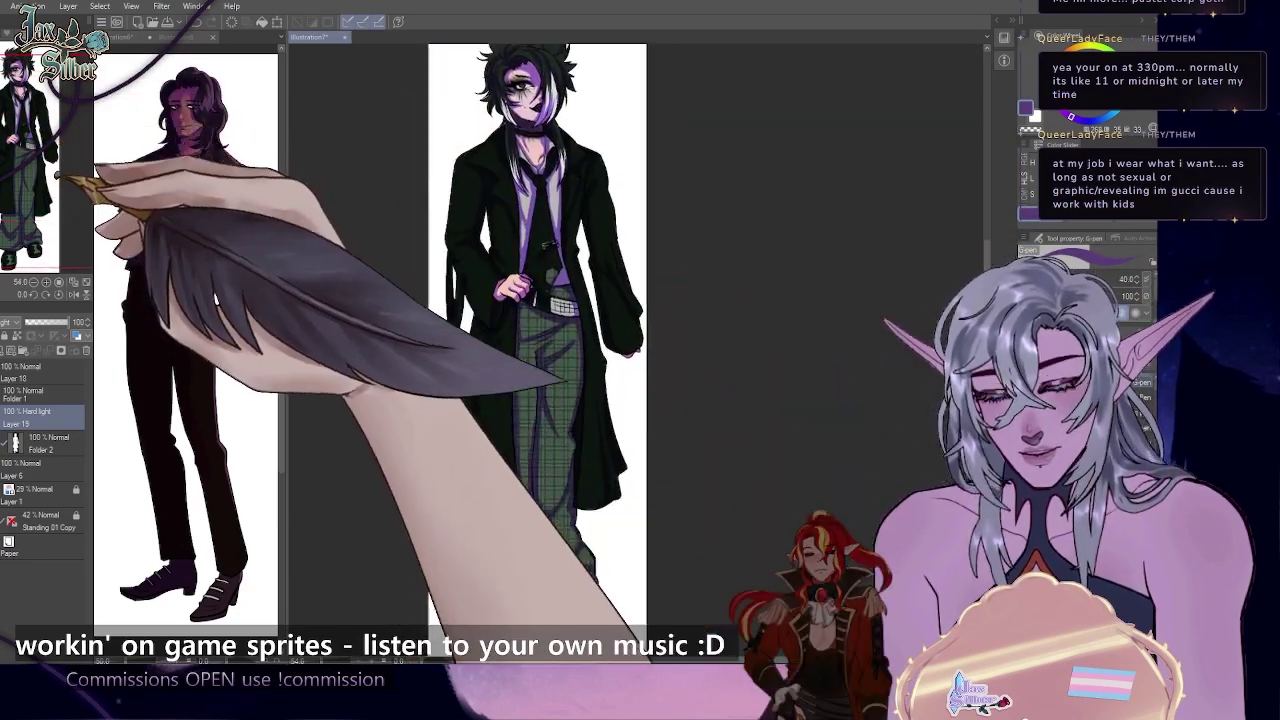
# - Shade the studded belt at the waist purple with the G-pen at brush size 20
pyautogui.scroll(7, 548, 300)
pyautogui.press('[')
pyautogui.press('[')
pyautogui.press('[')
pyautogui.moveTo(566, 283); pyautogui.dragTo(617, 291)
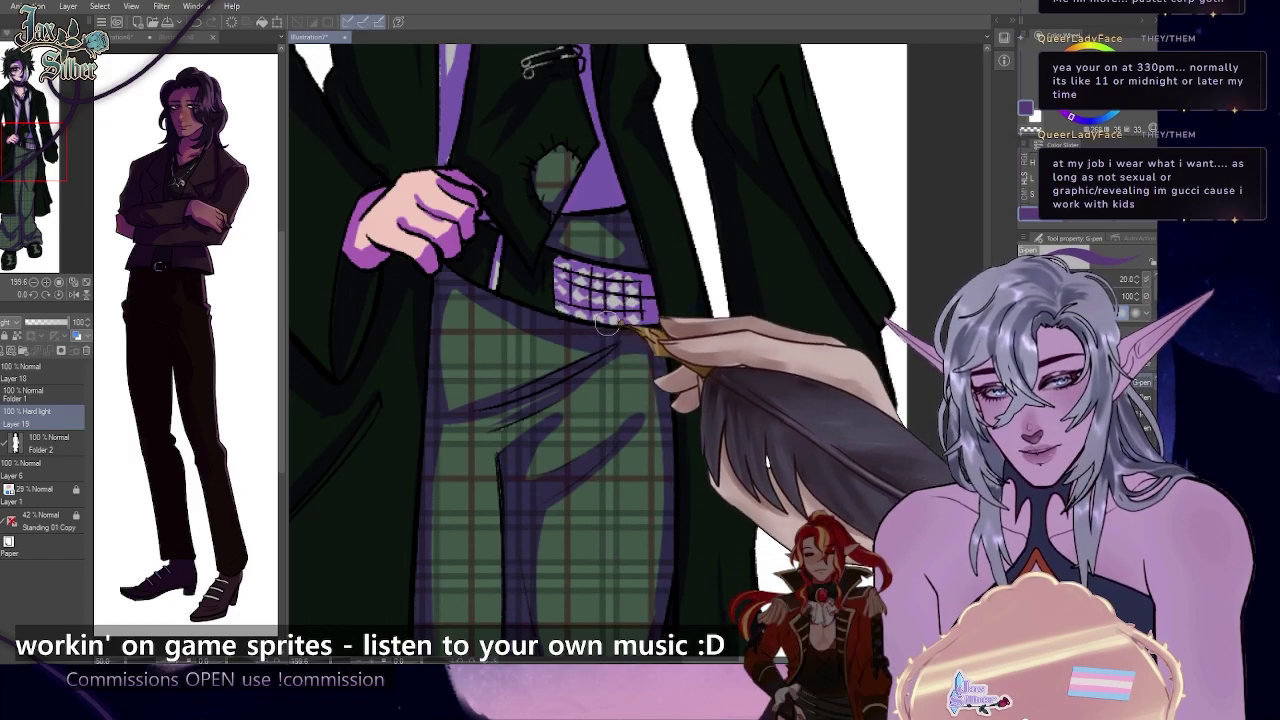
pyautogui.scroll(-5, 625, 313)
pyautogui.scroll(1, 609, 100)
# - Add soft purple shading to the sprite's shirt and upper body with the Soft airbrush
pyautogui.press('b')
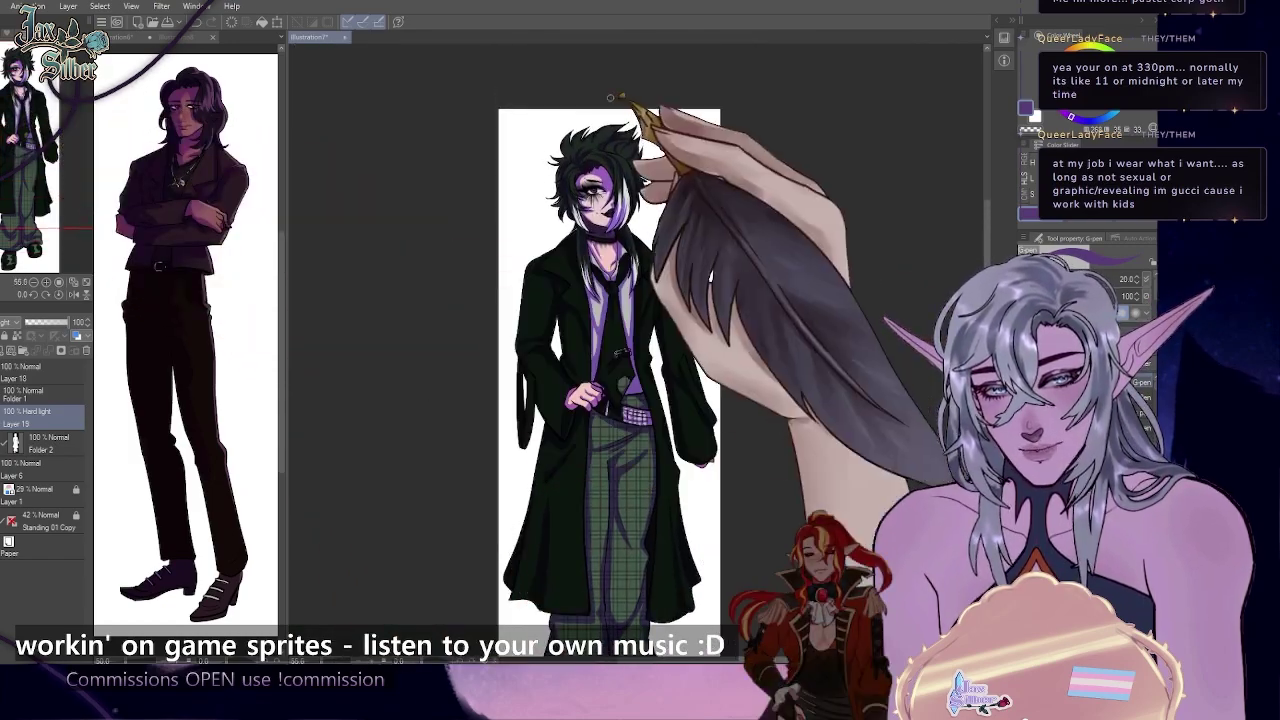
pyautogui.scroll(3, 604, 145)
pyautogui.press('[')
pyautogui.press('[')
pyautogui.press('[')
pyautogui.press(']')
pyautogui.scroll(-1, 672, 233)
pyautogui.press(']')
pyautogui.press(']')
pyautogui.press(']')
pyautogui.moveTo(715, 380); pyautogui.dragTo(690, 150)
pyautogui.scroll(-6, 797, 535)
pyautogui.moveTo(797, 535); pyautogui.dragTo(726, 386)
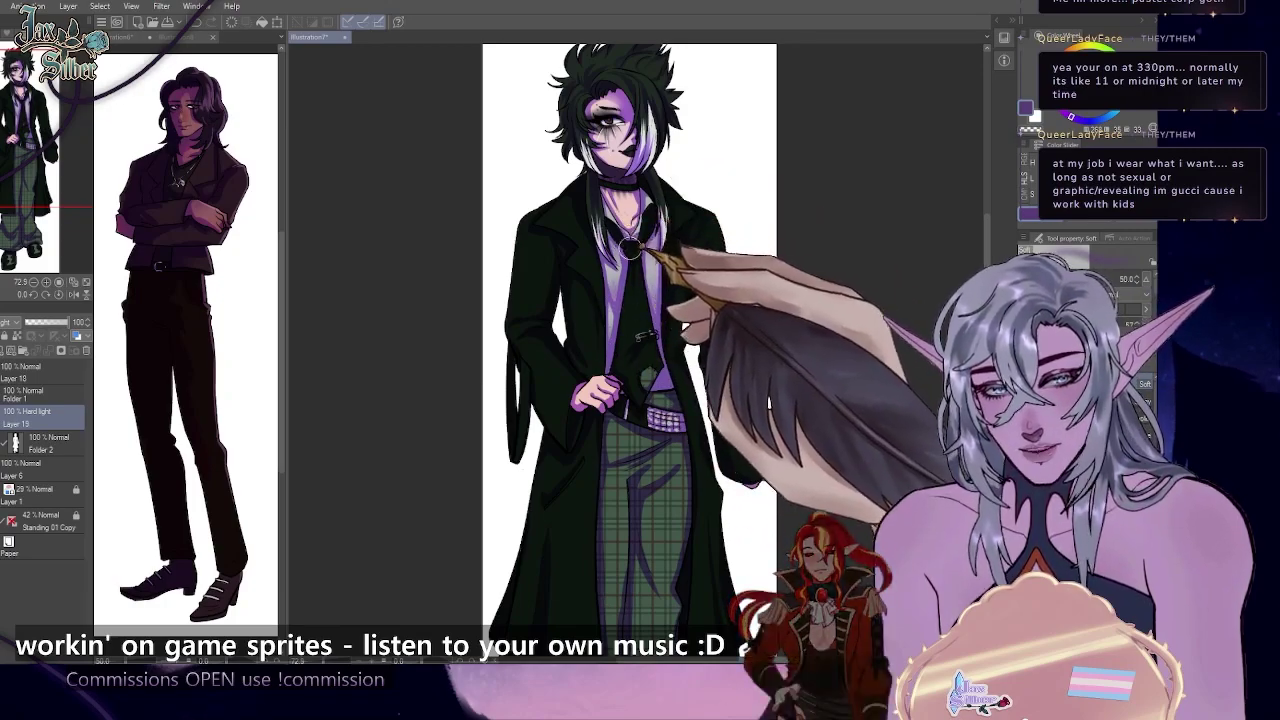
# - Add soft purple shading over the plaid trousers down to the hems with a larger Soft airbrush
pyautogui.moveTo(986, 249); pyautogui.dragTo(986, 277)
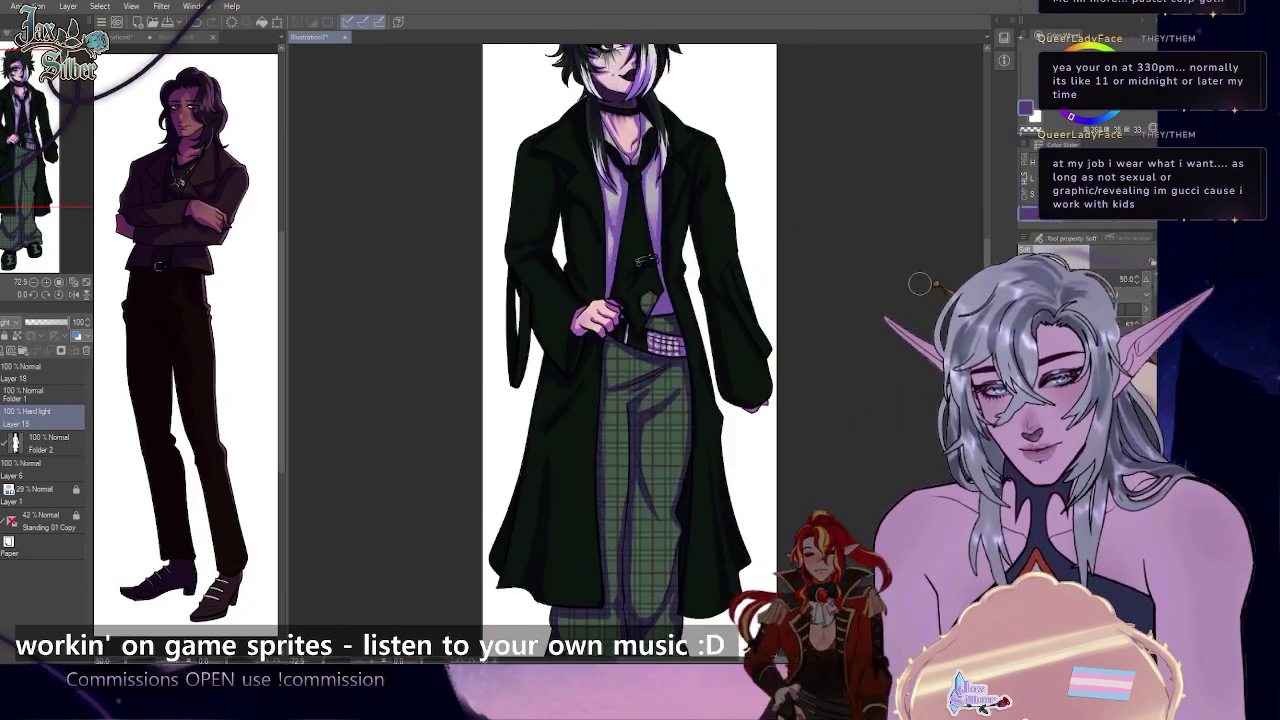
pyautogui.press(']')
pyautogui.press(']')
pyautogui.press(']')
pyautogui.press(']')
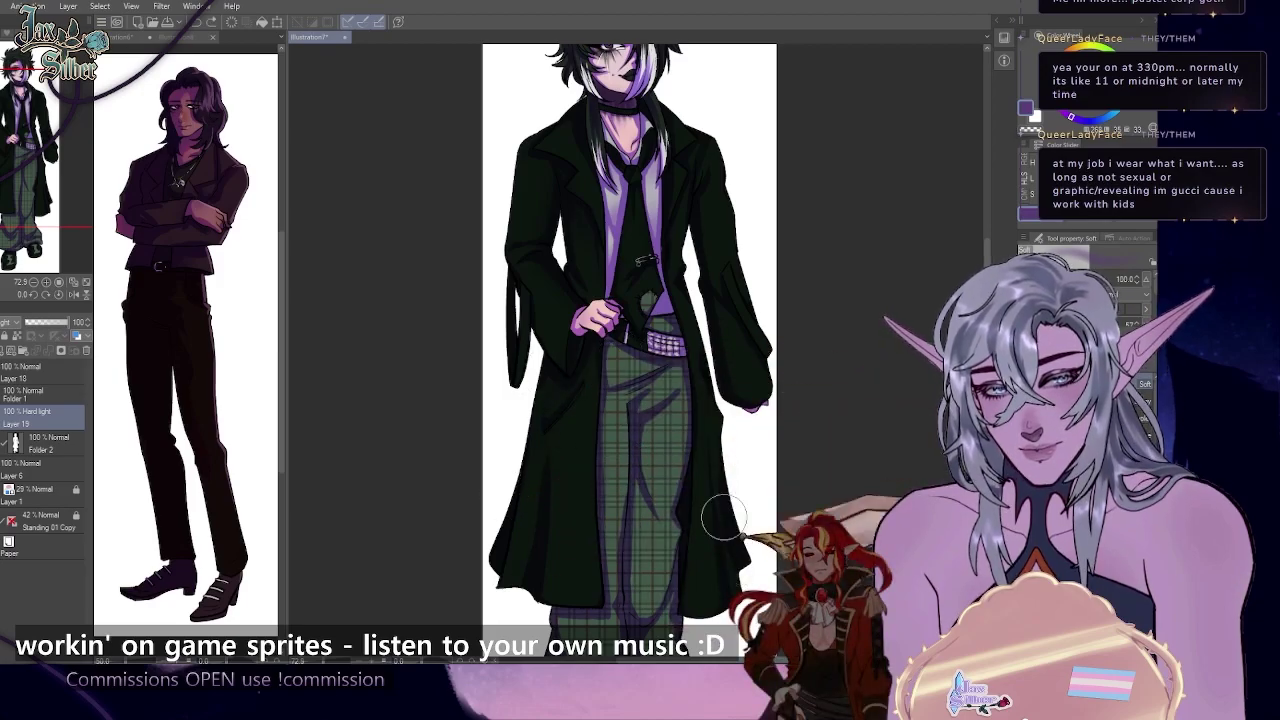
pyautogui.scroll(3, 723, 222)
pyautogui.press(']')
pyautogui.press(']')
pyautogui.press(']')
pyautogui.press(']')
pyautogui.press(']')
pyautogui.scroll(-10, 650, 172)
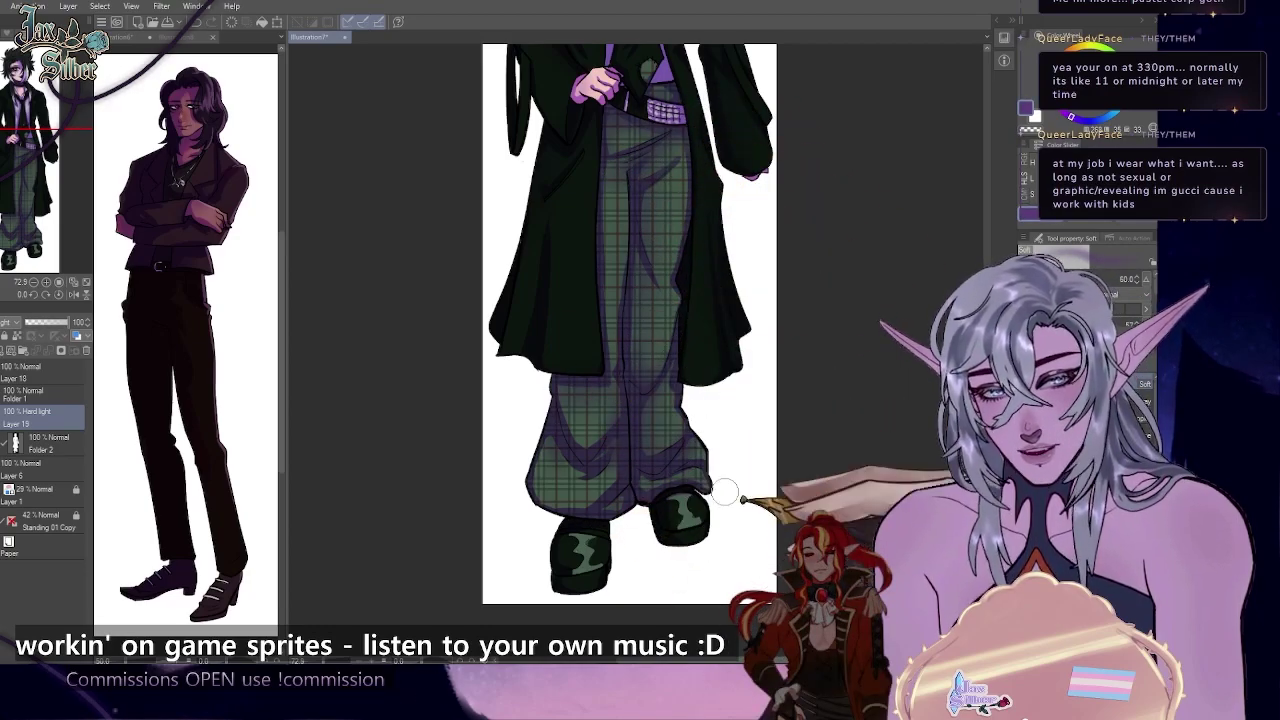
pyautogui.scroll(2, 720, 490)
pyautogui.scroll(-4, 655, 490)
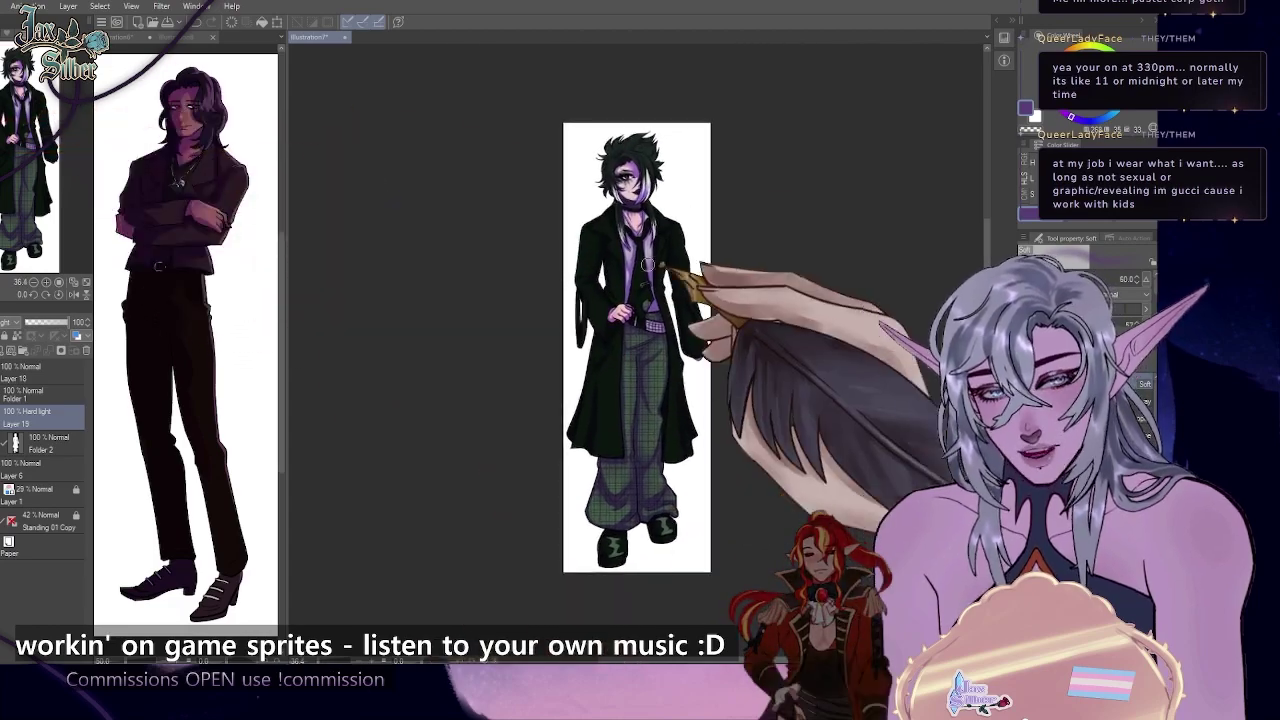
# - Pick a lighter purple and add a new Hard light layer above the shadow layer
pyautogui.scroll(1, 686, 386)
pyautogui.click(1090, 68)
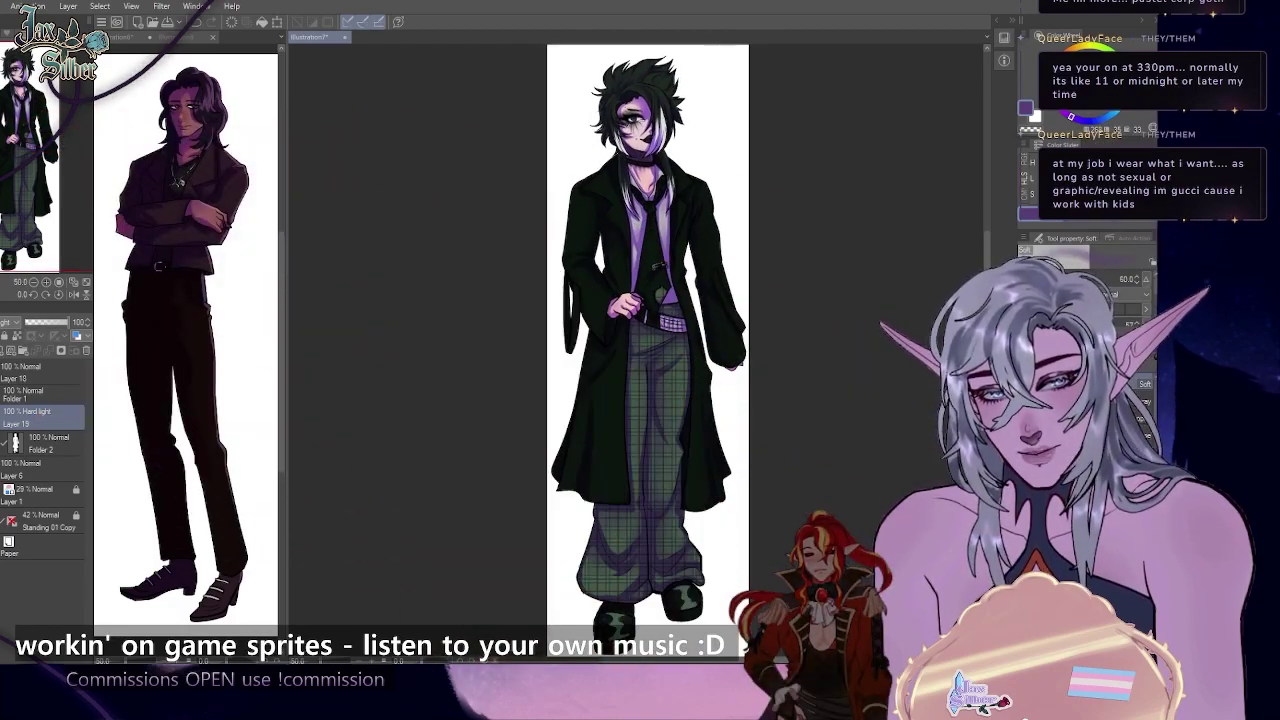
pyautogui.click(3, 350)
pyautogui.click(12, 322)
pyautogui.click(25, 485)
# - Paint a soft purple glow down the right-hand sleeve and side of the long coat with a large Soft airbrush
pyautogui.press(']')
pyautogui.press(']')
pyautogui.press(']')
pyautogui.press(']')
pyautogui.press(']')
pyautogui.press(']')
pyautogui.press(']')
pyautogui.press(']')
pyautogui.moveTo(737, 180); pyautogui.dragTo(726, 470)
pyautogui.press('[')
pyautogui.press('[')
pyautogui.press('[')
pyautogui.press('[')
pyautogui.press('[')
pyautogui.press('[')
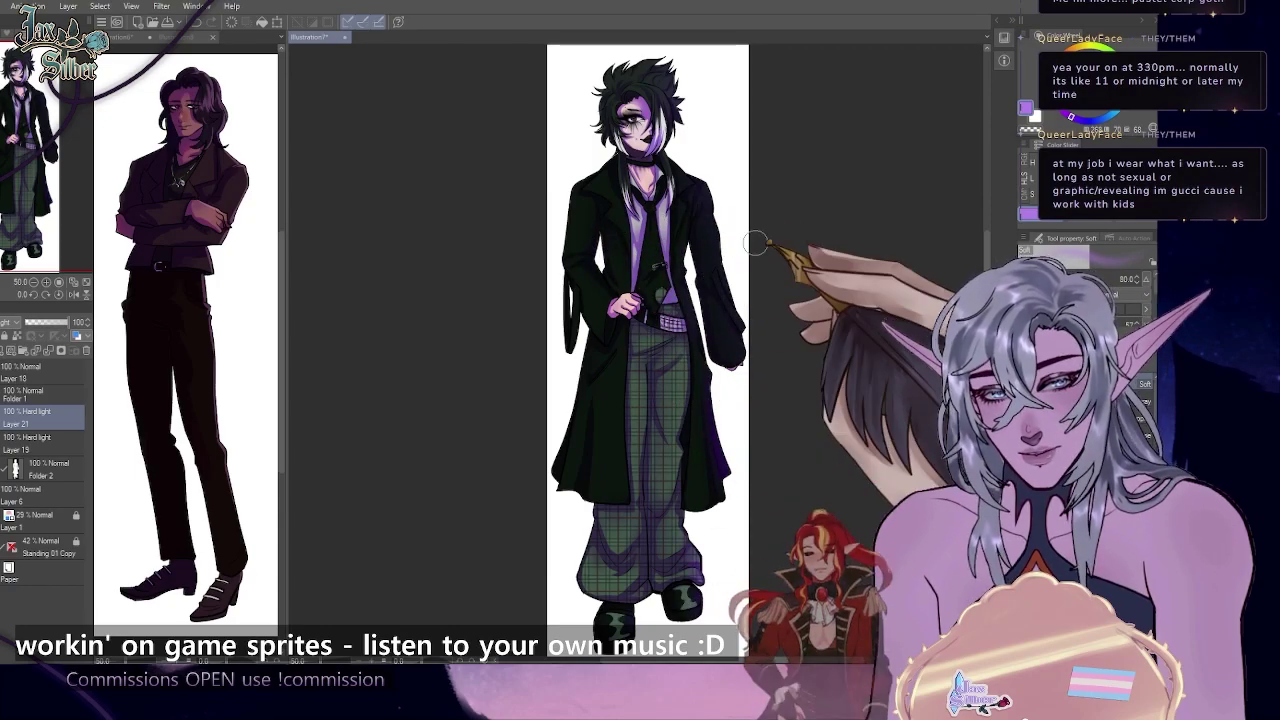
# - Check the crossed-arms sprite's Hard light layer and paint bright purple rim light on the right-hand side of the long-coat sprite's hair
pyautogui.click(128, 37)
pyautogui.click(60, 415)
pyautogui.press(']')
pyautogui.press(']')
pyautogui.press(']')
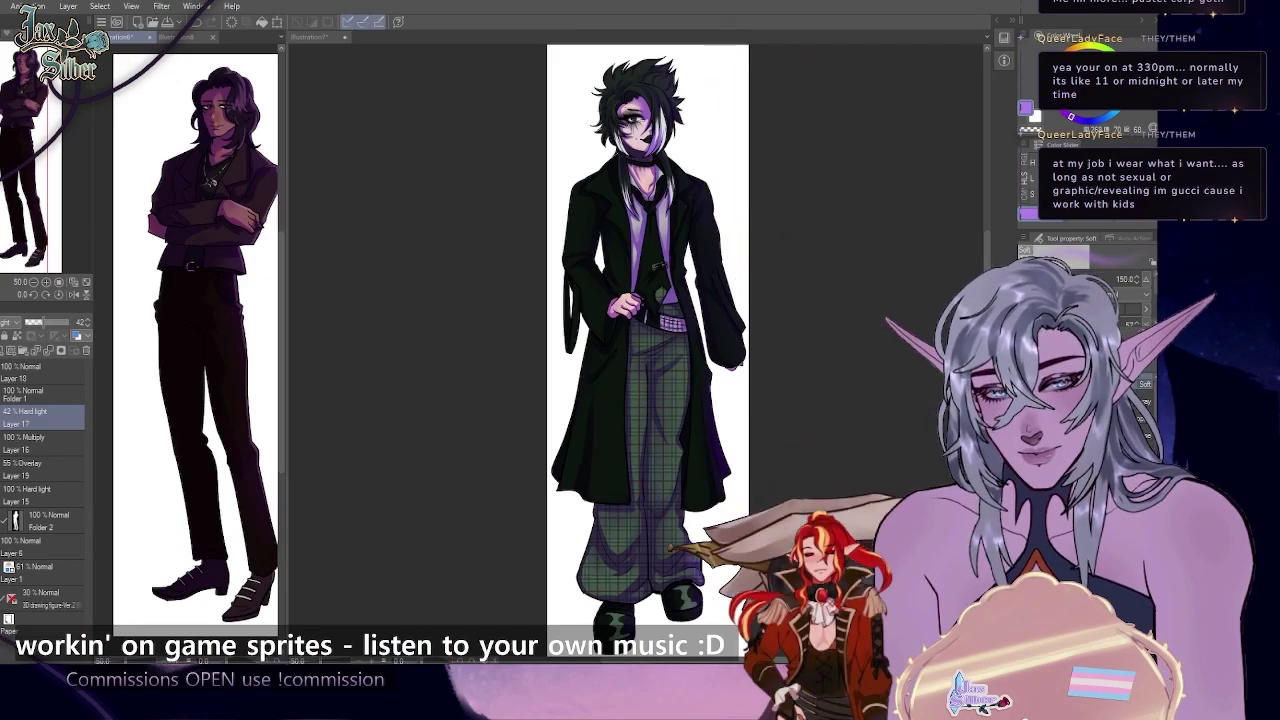
pyautogui.click(637, 616)
pyautogui.scroll(3, 727, 462)
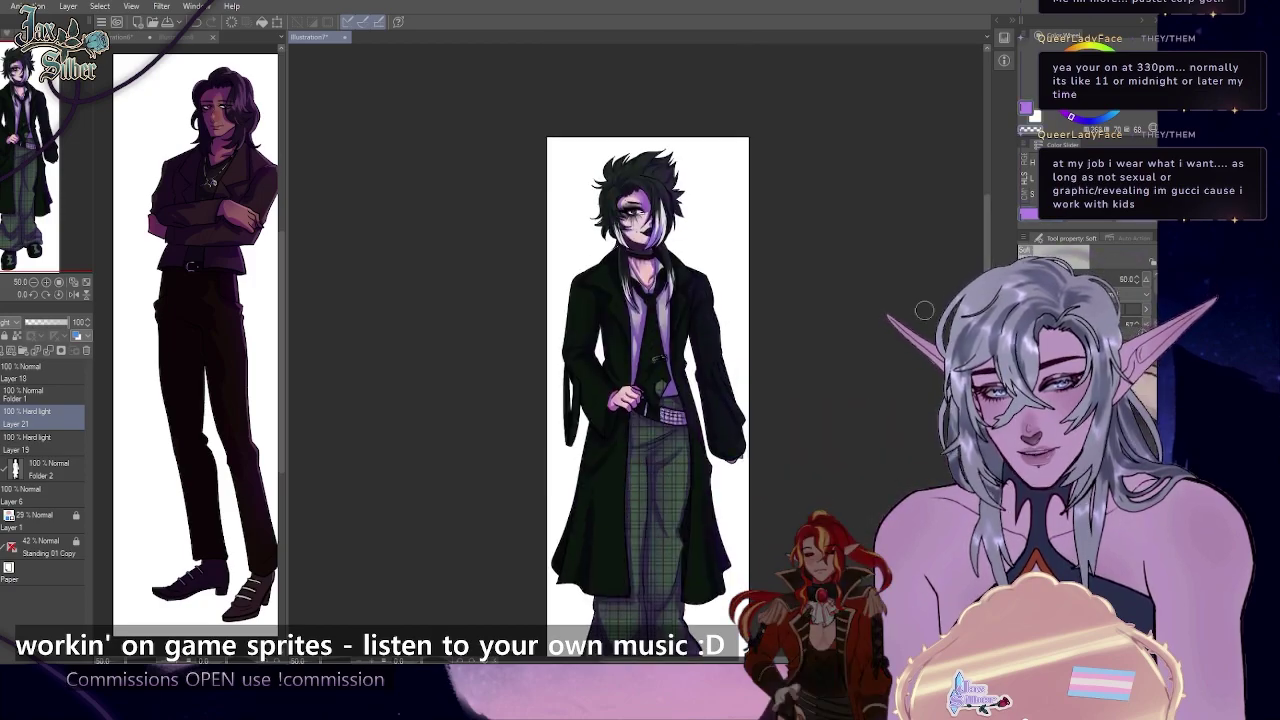
pyautogui.scroll(2, 665, 203)
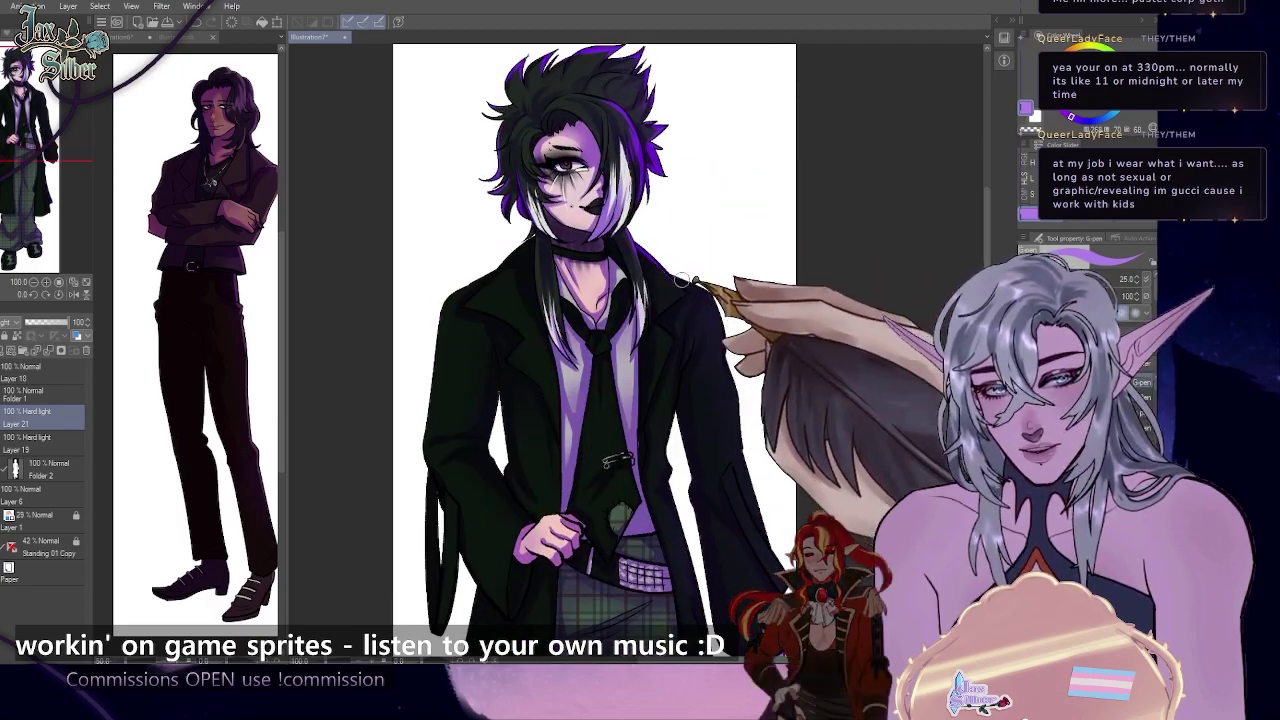
# - Paint purple rim light along the right-hand shoulder, sleeve and coat edges down to the hem with the G-pen at size 25
pyautogui.scroll(-3, 722, 288)
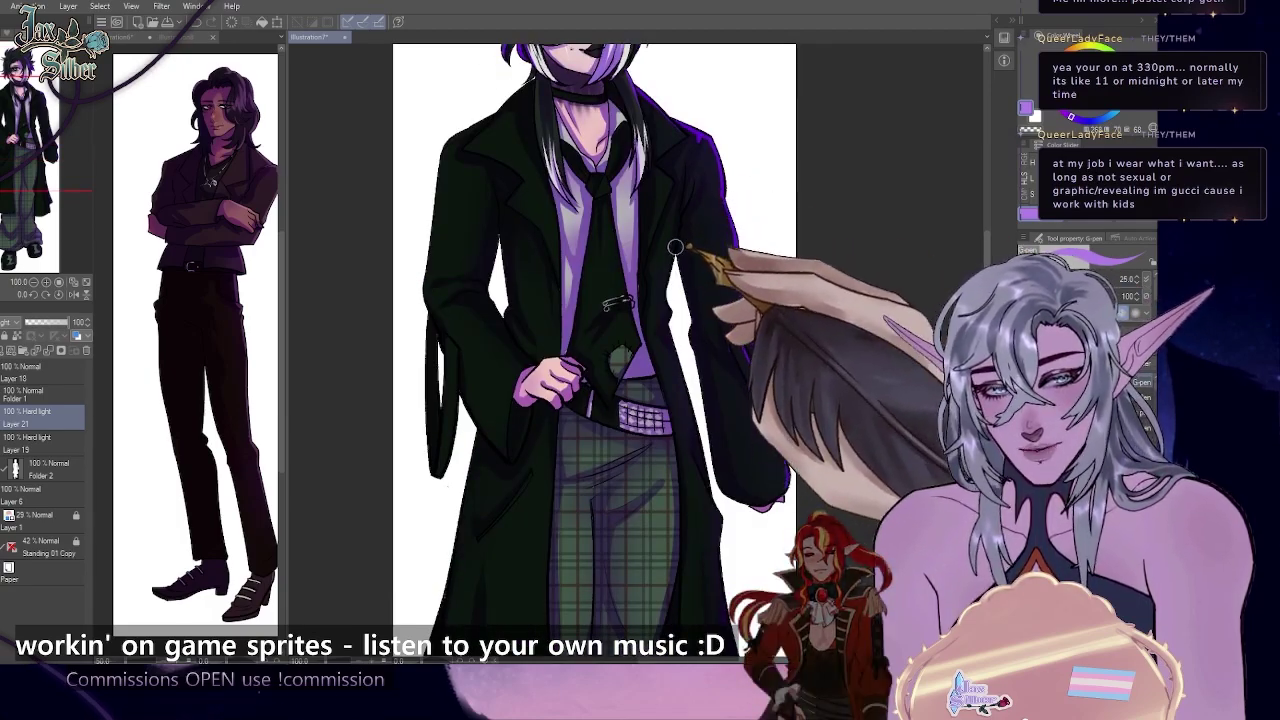
pyautogui.moveTo(987, 255)
pyautogui.mouseDown()
pyautogui.moveTo(987, 200)
pyautogui.moveTo(987, 232)
pyautogui.mouseUp()
pyautogui.scroll(-5, 722, 297)
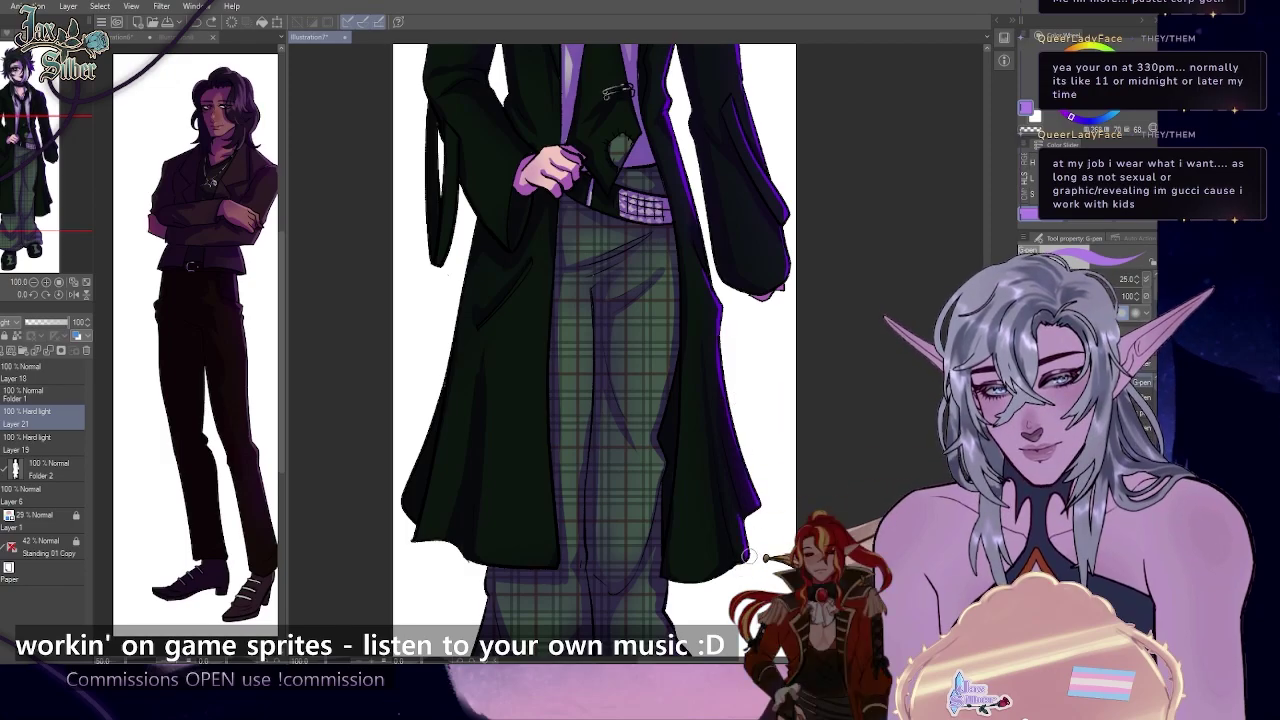
# - Add purple rim light to the remaining hair spikes and right-hand sleeve details, and widen the crossed-arms sprite's reference view
pyautogui.scroll(8, 745, 519)
pyautogui.moveTo(988, 220); pyautogui.dragTo(988, 227)
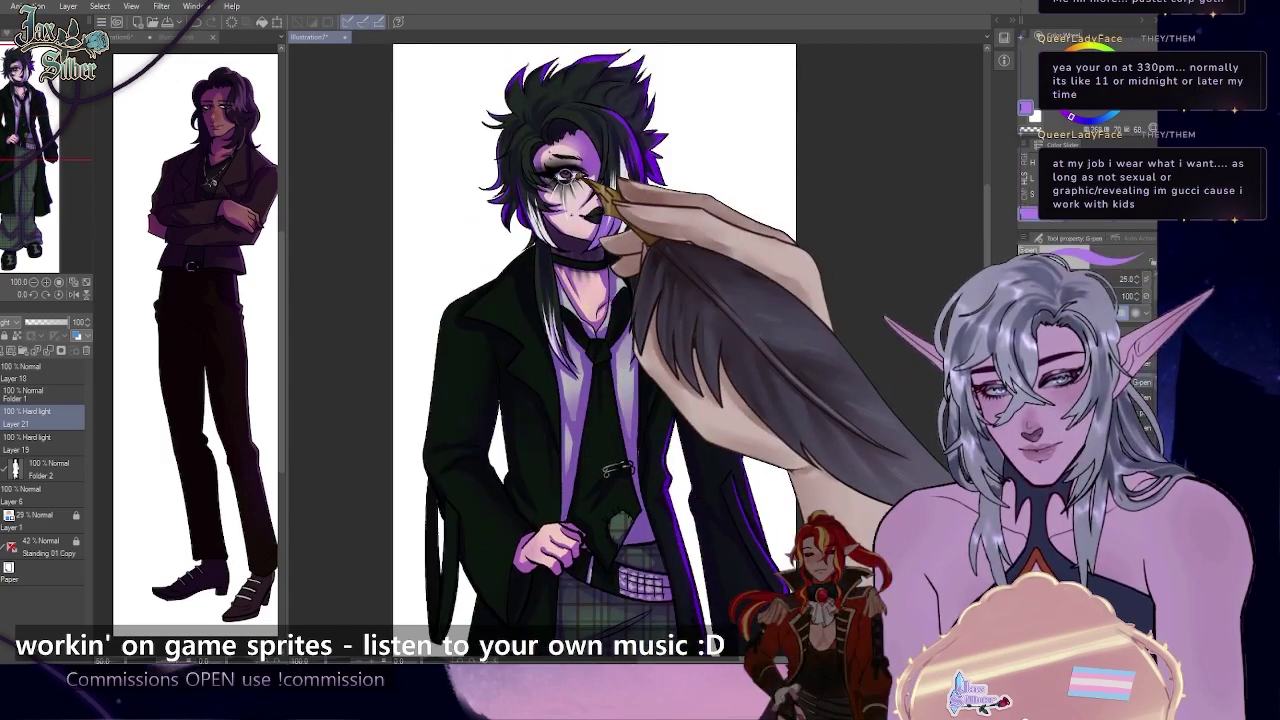
pyautogui.scroll(-2, 606, 150)
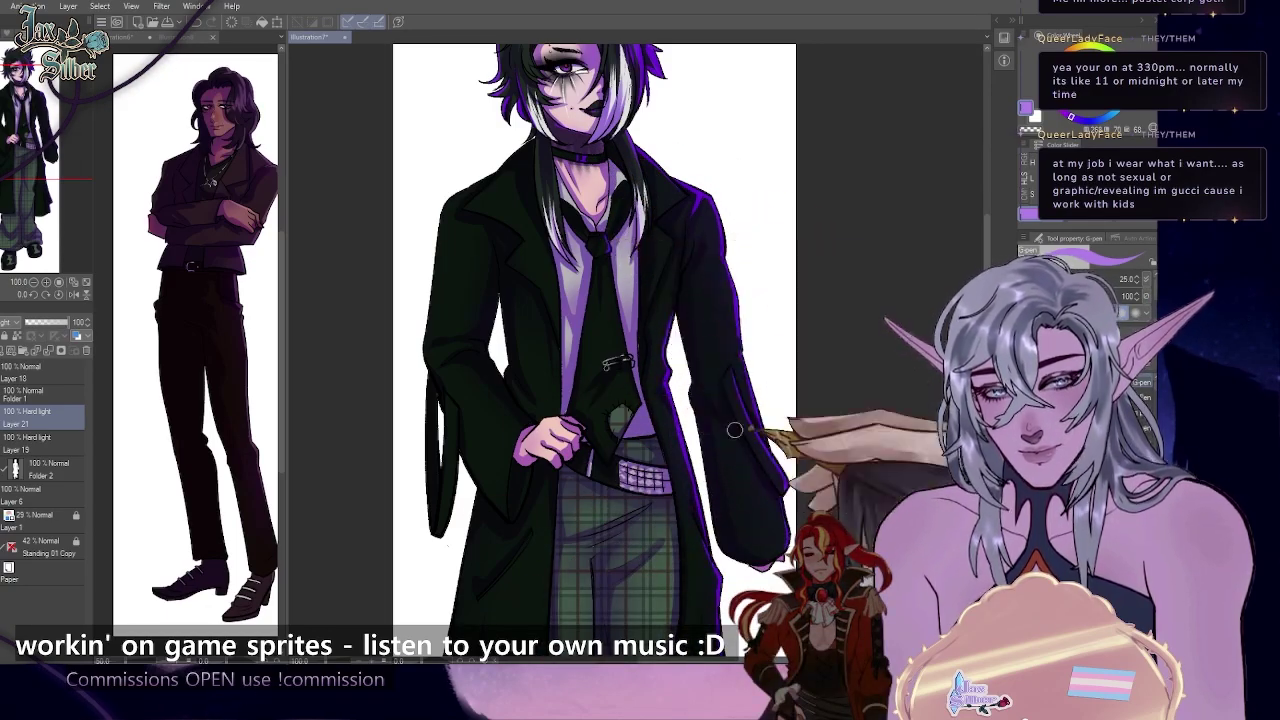
pyautogui.scroll(2, 766, 306)
pyautogui.scroll(-5, 643, 265)
pyautogui.moveTo(286, 102); pyautogui.dragTo(497, 146)
pyautogui.scroll(3, 721, 126)
pyautogui.moveTo(46, 147); pyautogui.dragTo(32, 95)
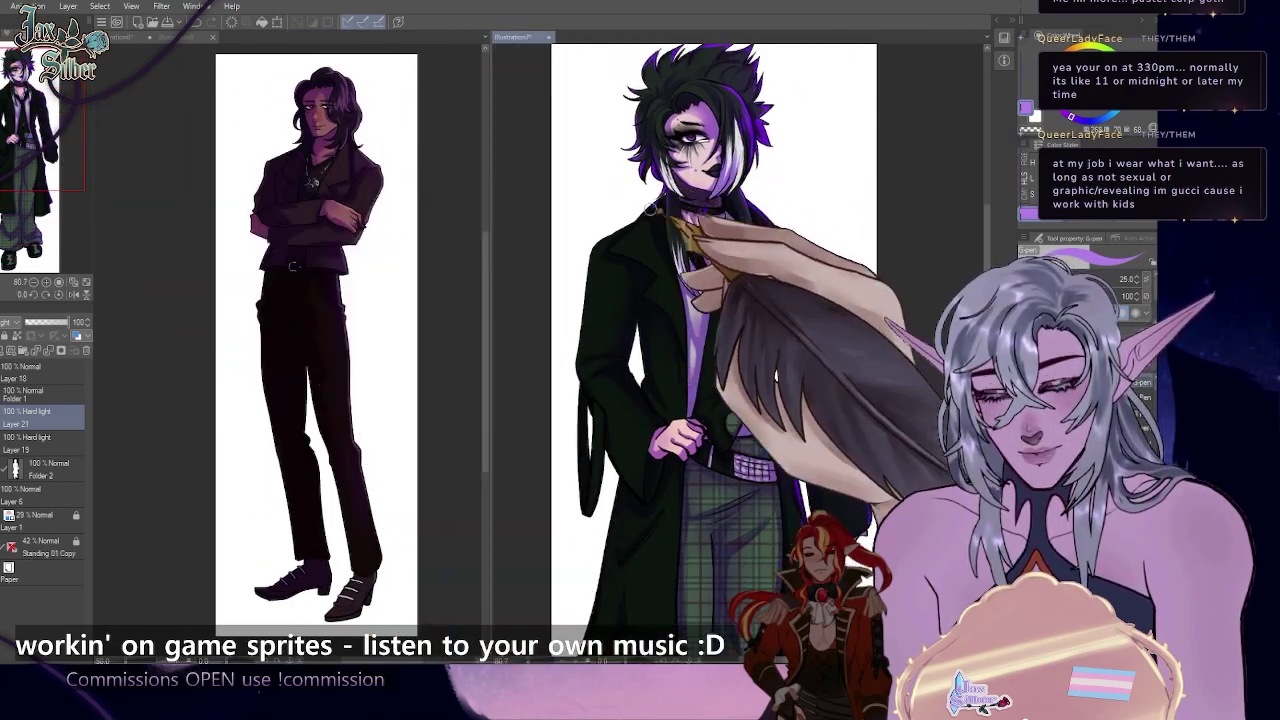
# - Paint purple rim light along the left-hand sleeve and coat edge, the trouser legs and the boots
pyautogui.moveTo(987, 256)
pyautogui.mouseDown()
pyautogui.moveTo(987, 240)
pyautogui.moveTo(987, 322)
pyautogui.moveTo(987, 256)
pyautogui.mouseUp()
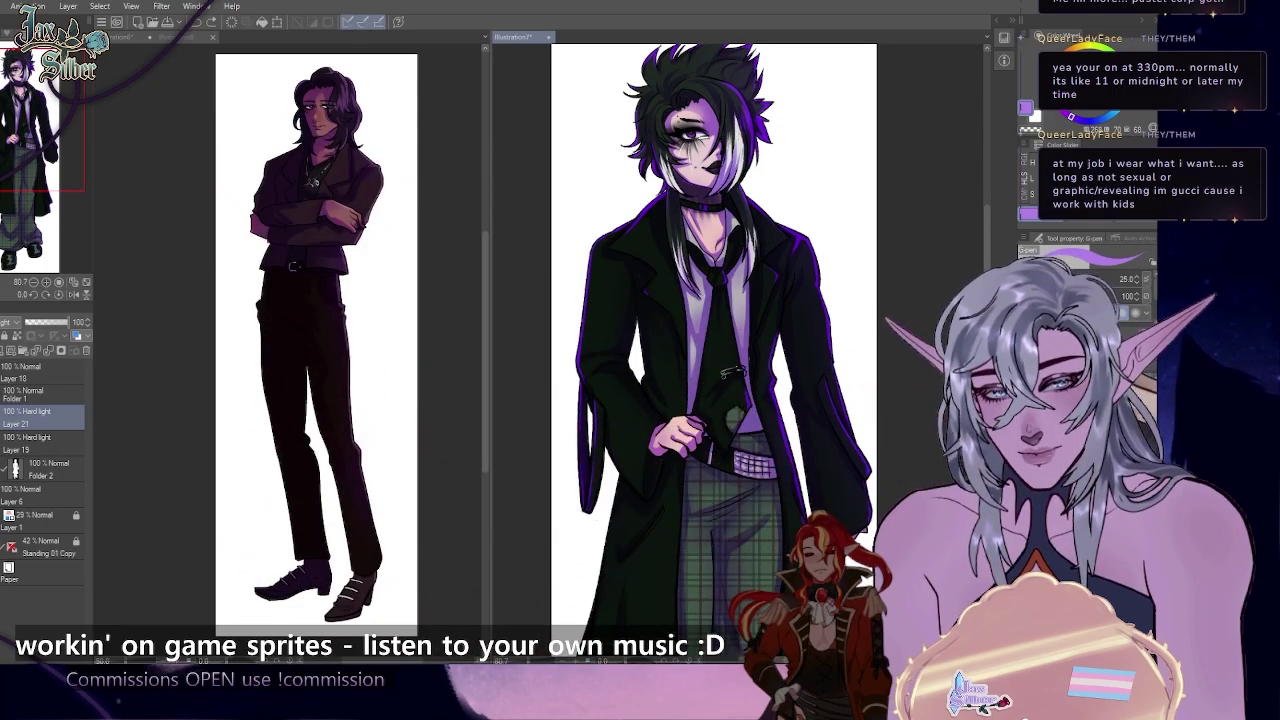
pyautogui.scroll(-5, 653, 362)
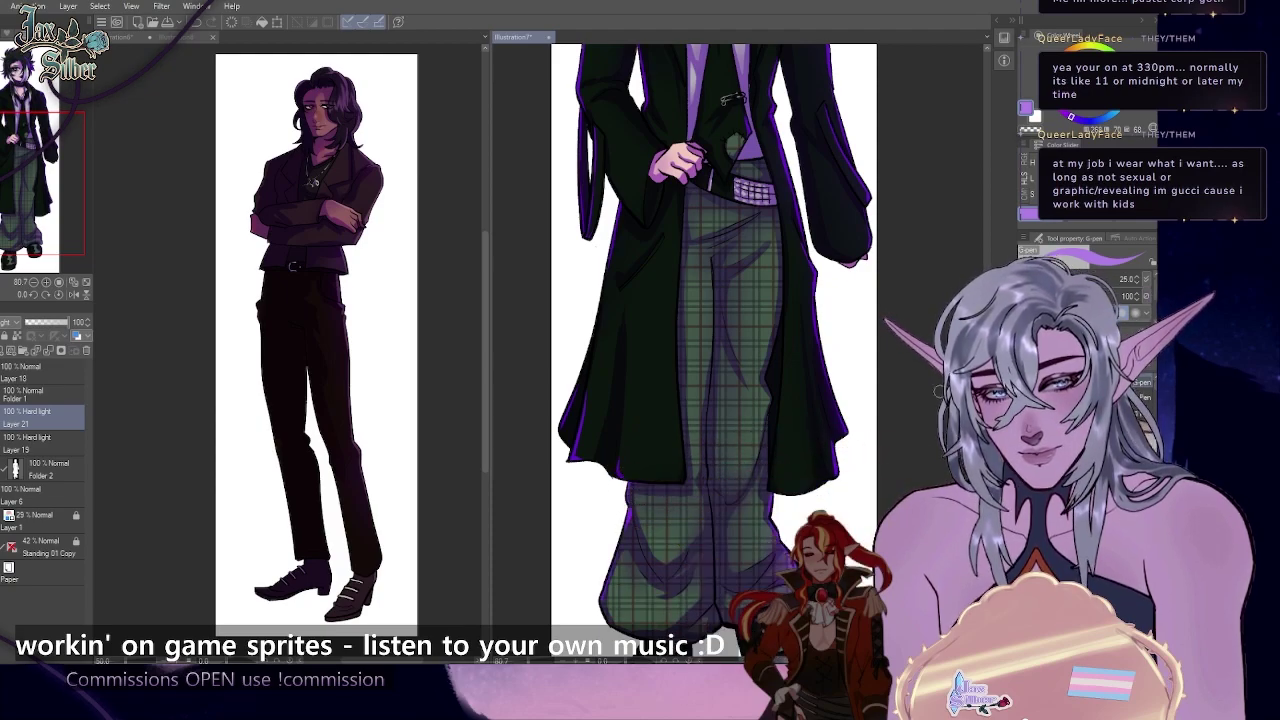
pyautogui.scroll(-5, 867, 491)
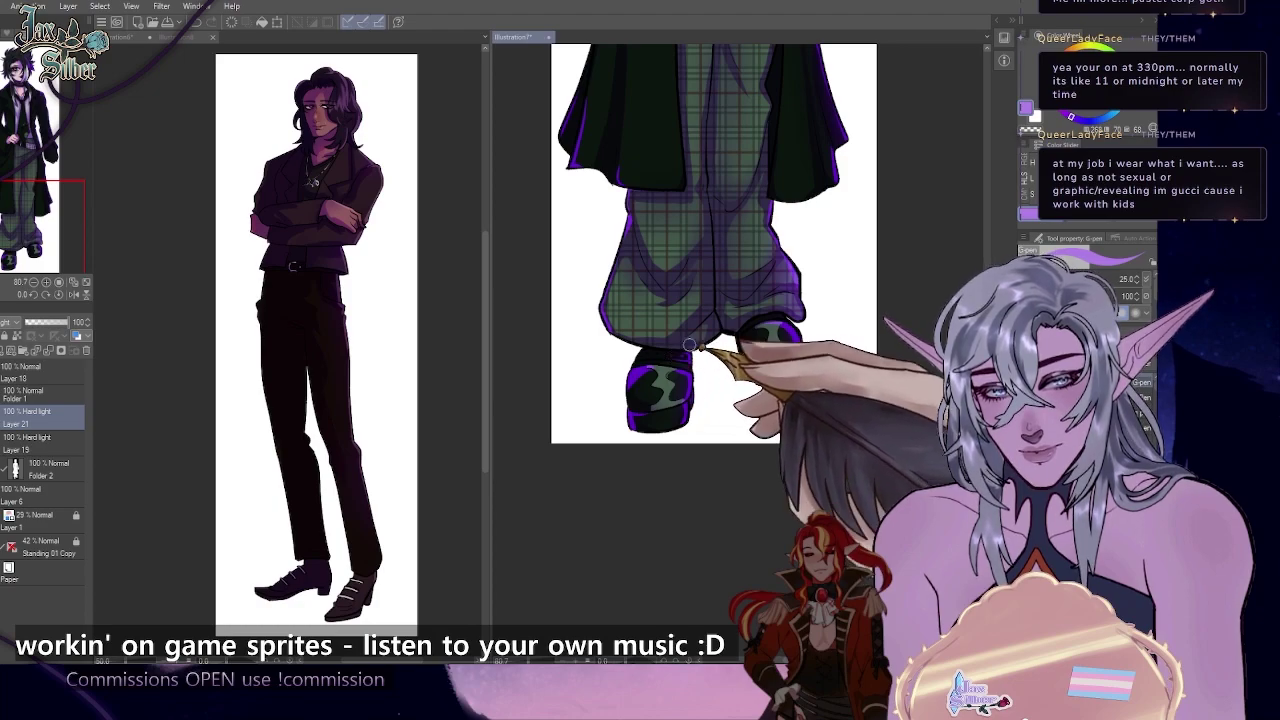
pyautogui.scroll(-5, 783, 319)
pyautogui.scroll(2, 745, 286)
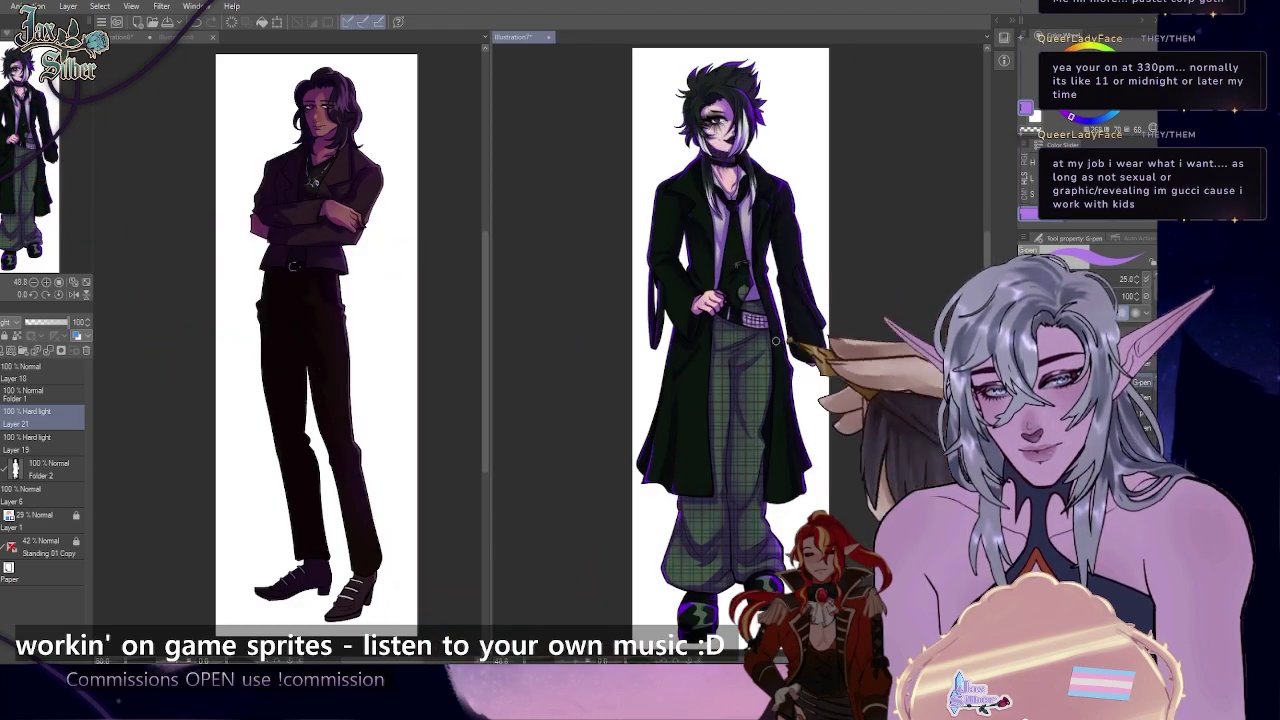
# - Add finer purple rim light around the belt, the coat lapels and the choker
pyautogui.scroll(5, 776, 340)
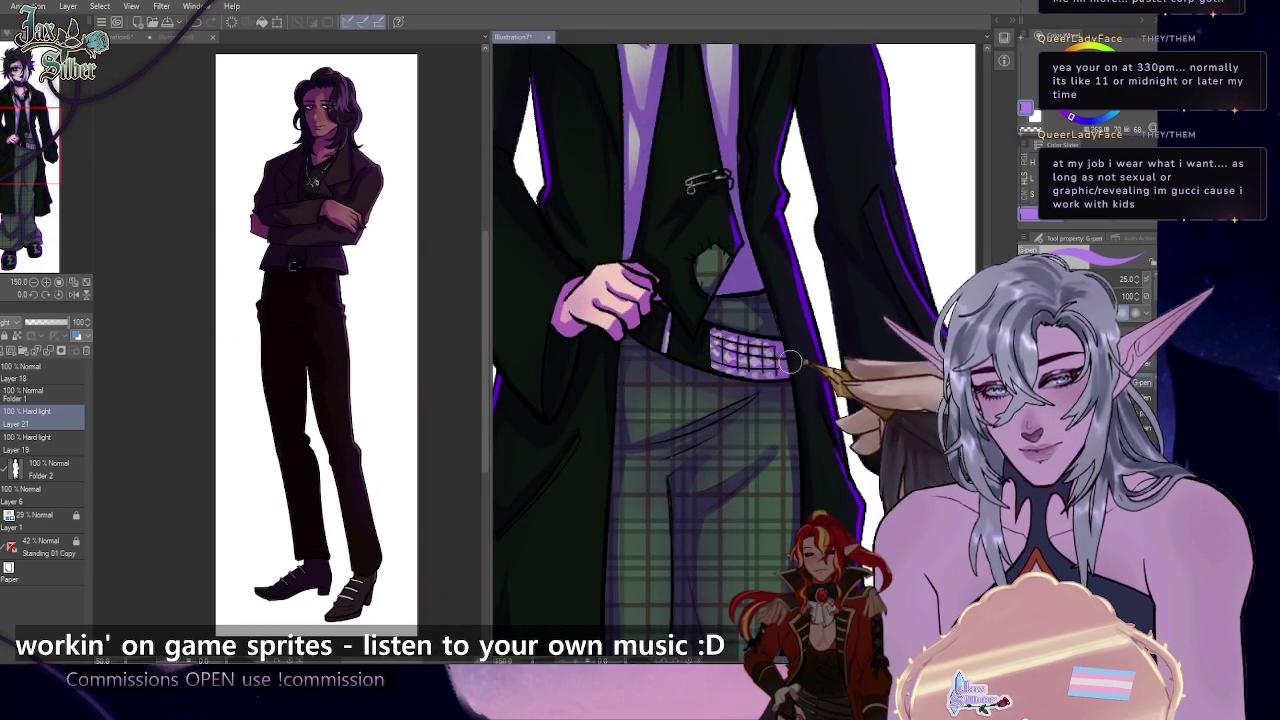
pyautogui.hotkey('ctrl', '0')
pyautogui.scroll(5, 675, 237)
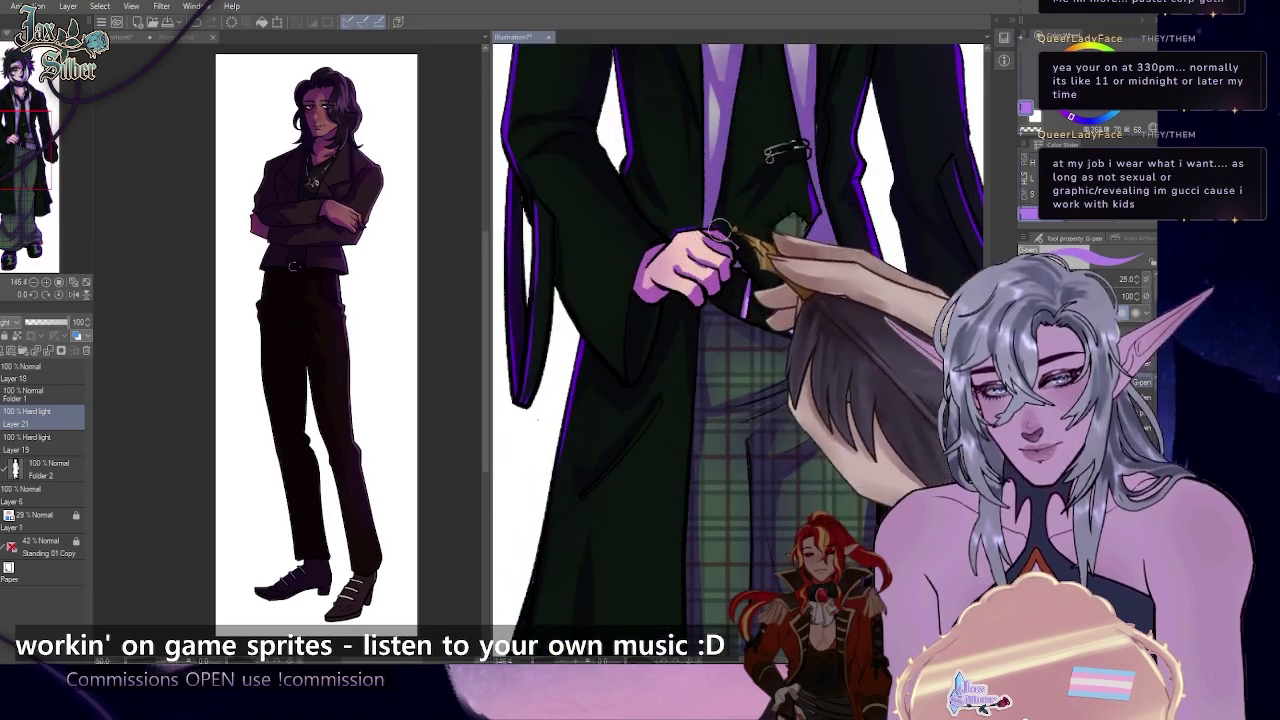
pyautogui.hotkey('ctrl', '0')
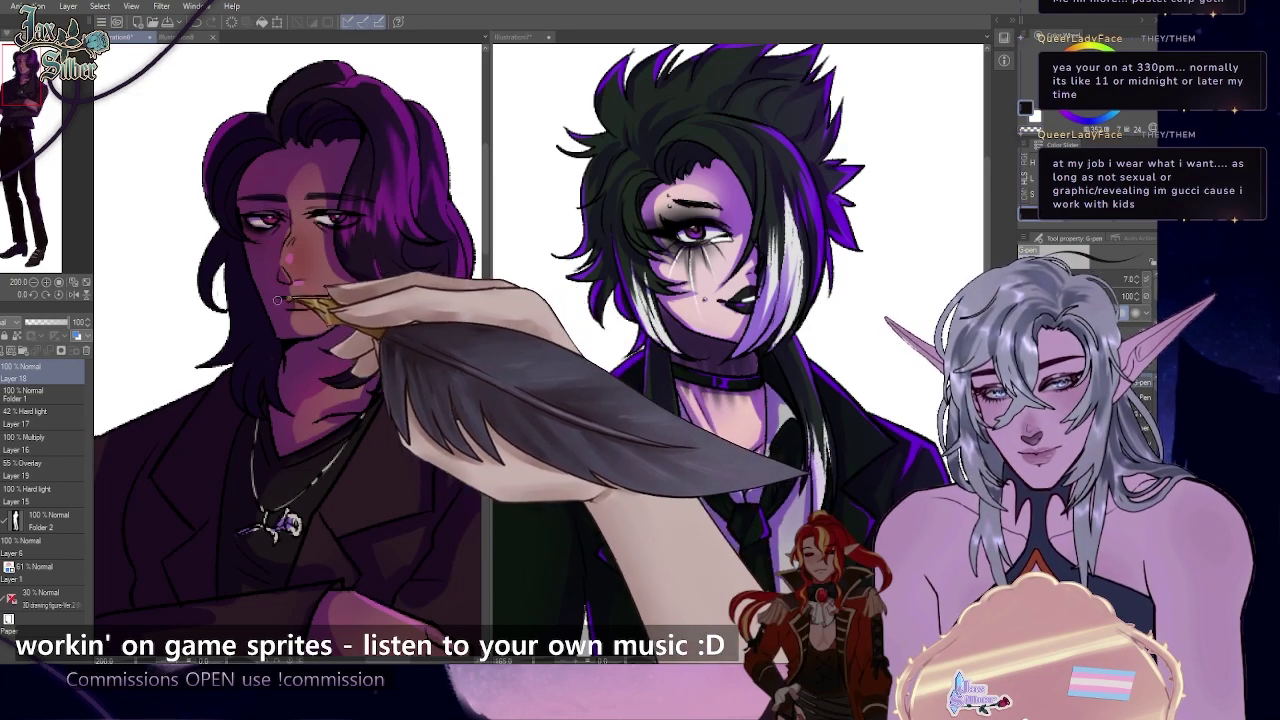
# - Compare both sprites' lighting and facial details, viewing the crossed-arms sprite up close and at full figure
pyautogui.scroll(-4, 310, 372)
pyautogui.scroll(1, 313, 352)
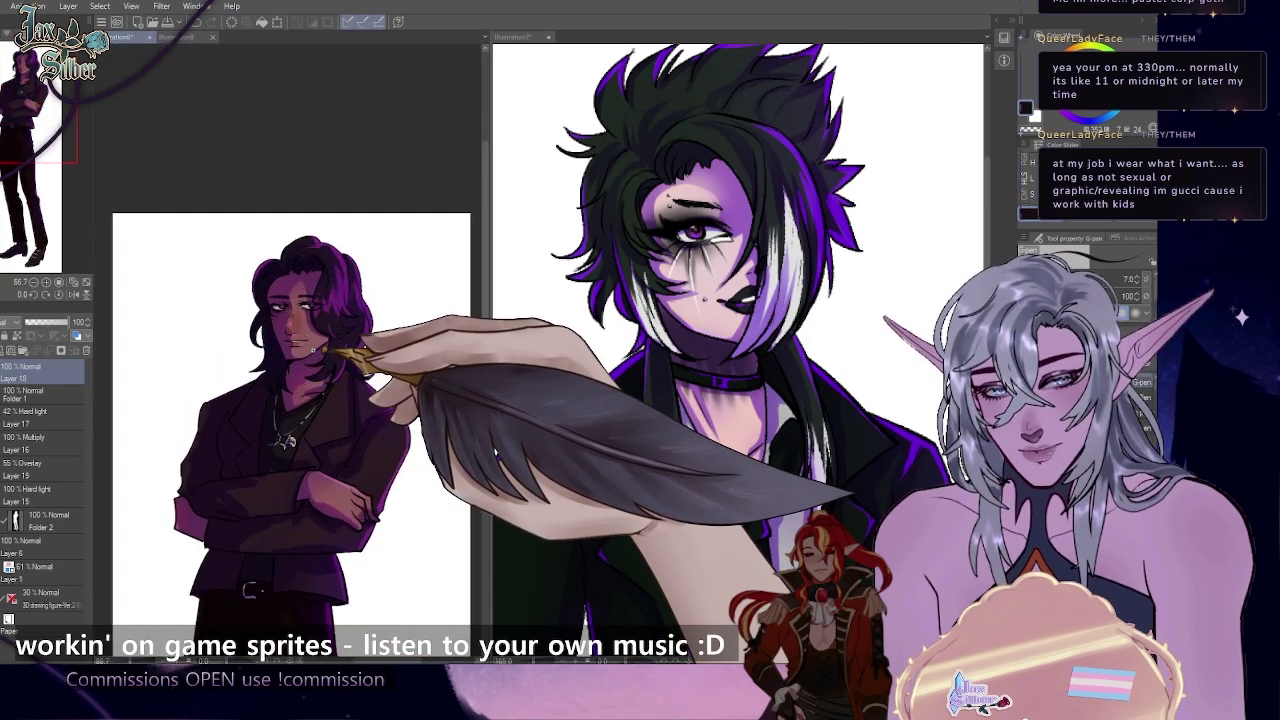
pyautogui.hotkey('ctrl', '+')
pyautogui.hotkey('ctrl', '+')
pyautogui.hotkey('ctrl', '+')
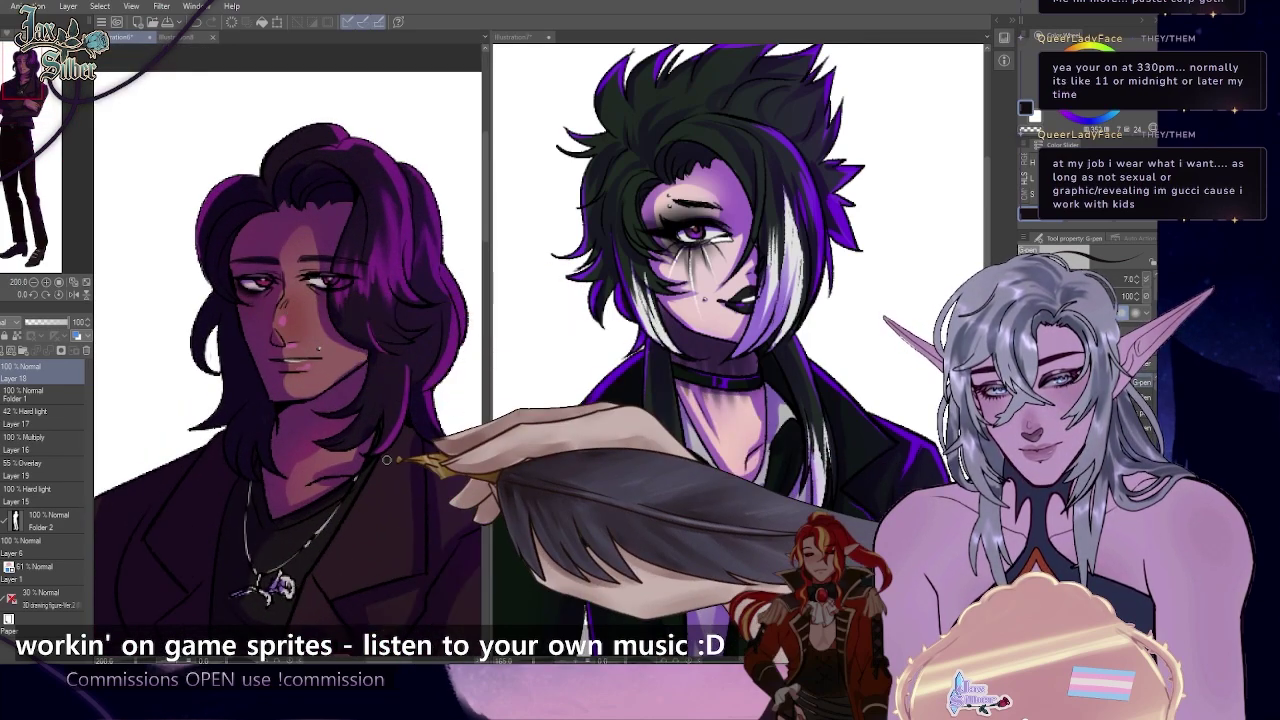
pyautogui.scroll(-4, 396, 467)
pyautogui.moveTo(115, 287); pyautogui.dragTo(45, 222)
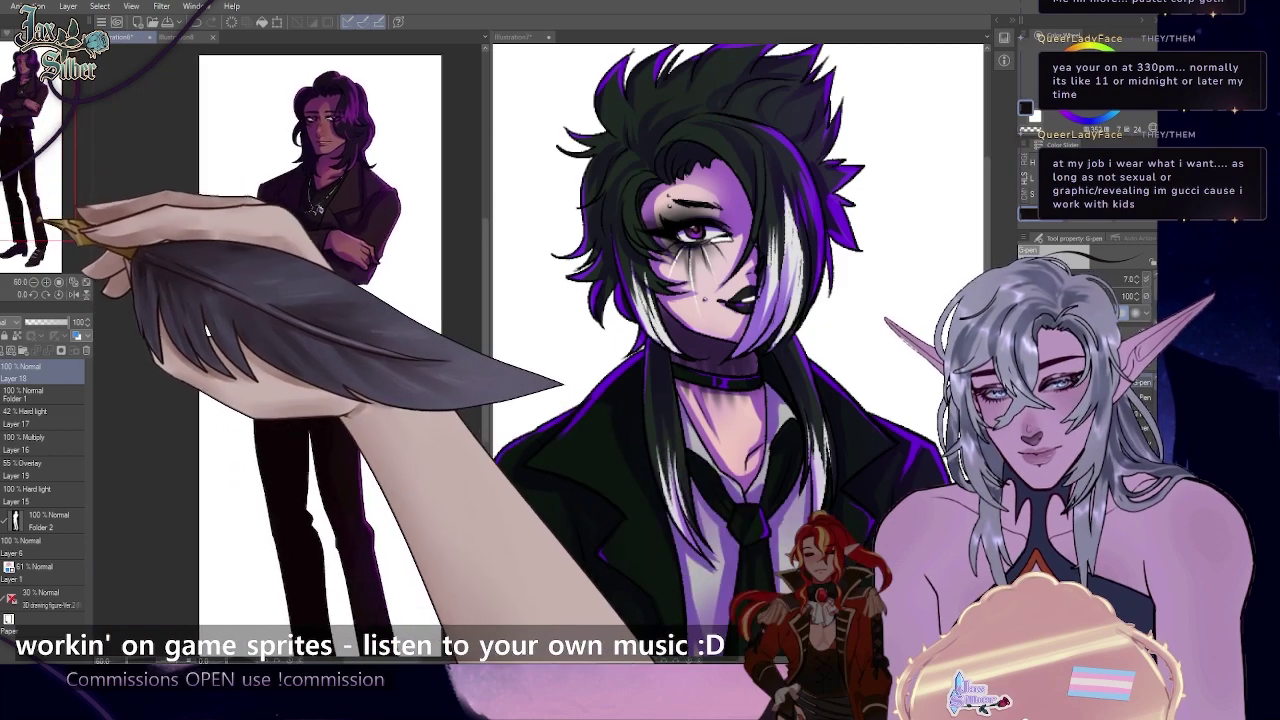
pyautogui.scroll(1, 270, 120)
pyautogui.moveTo(42, 99)
pyautogui.mouseDown()
pyautogui.moveTo(2, 79)
pyautogui.moveTo(32, 105)
pyautogui.mouseUp()
pyautogui.click(800, 272)
pyautogui.scroll(-2, 785, 280)
pyautogui.scroll(-1, 853, 278)
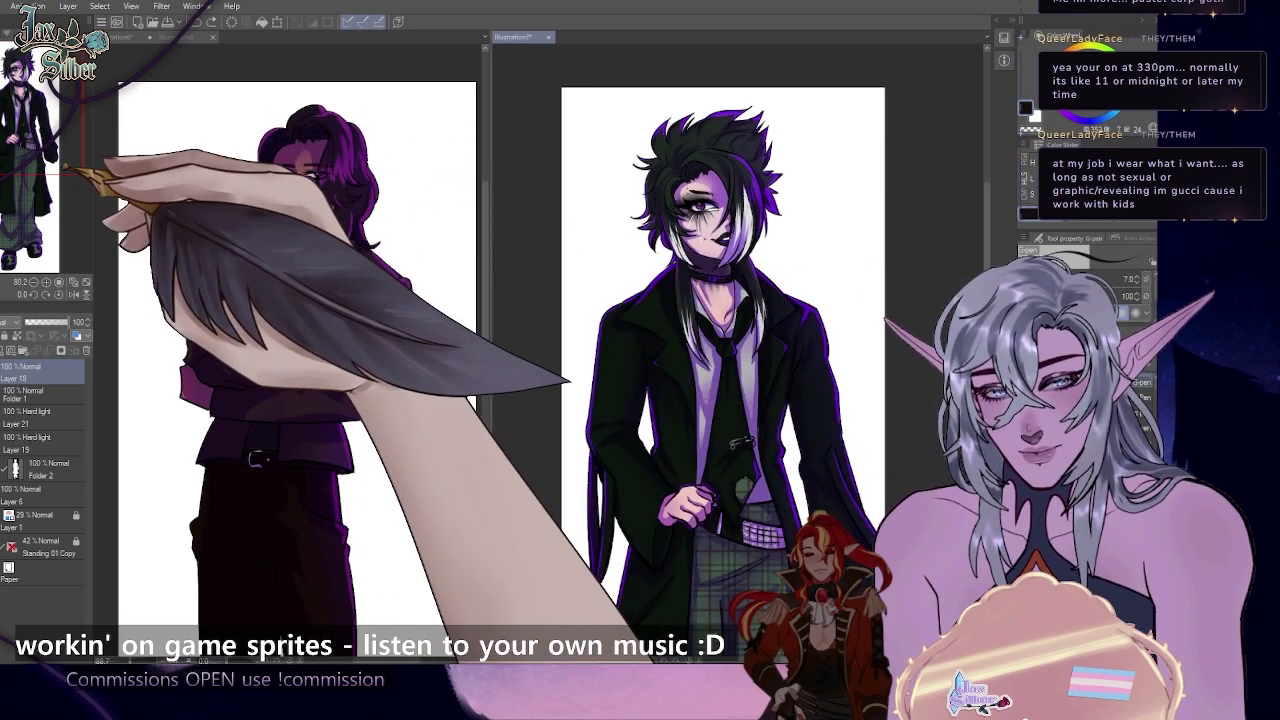
pyautogui.click(122, 37)
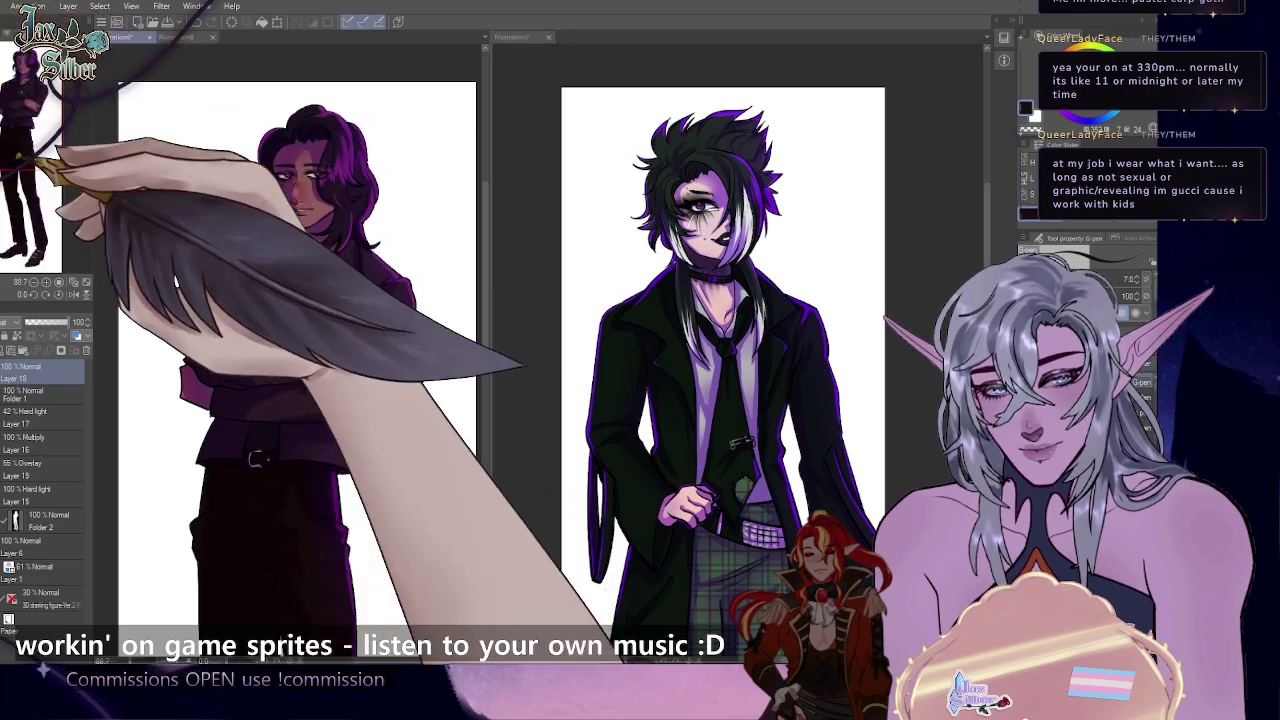
pyautogui.scroll(4, 302, 178)
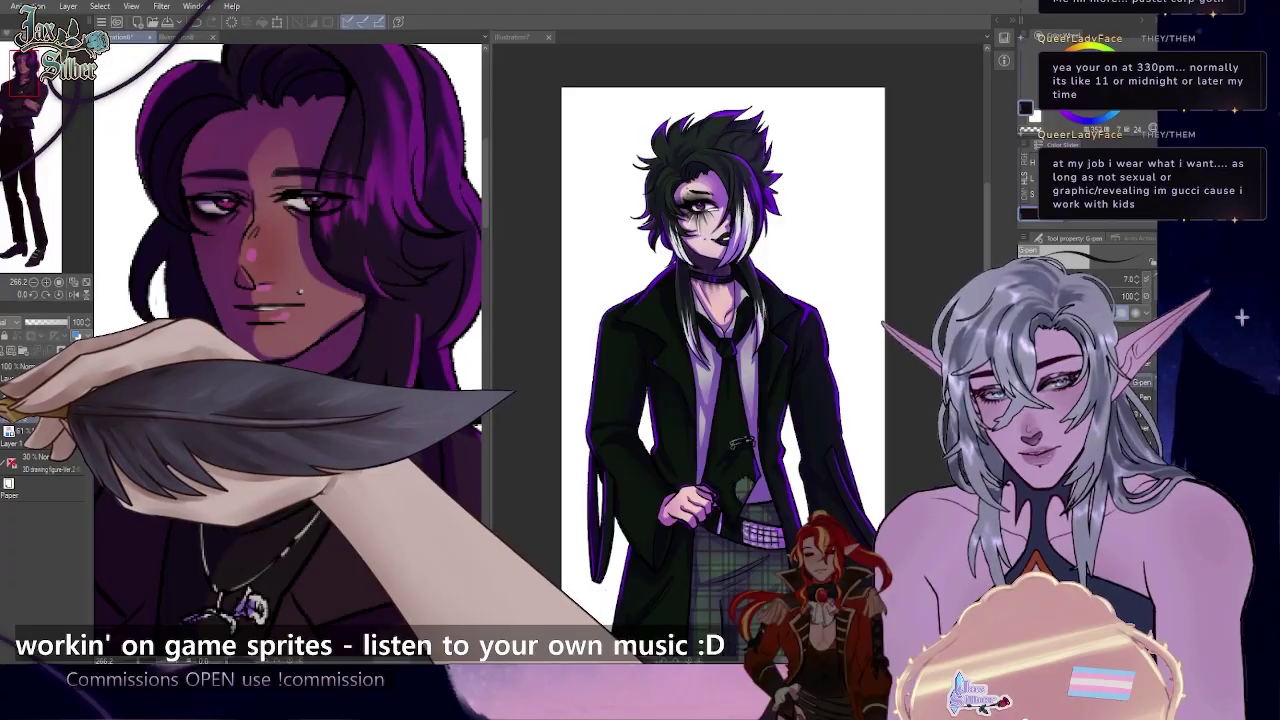
# - Group the crossed-arms sprite's Layer 18, Folder 1 and Folder 3 in a folder named default, collapse it, and enlarge the sprite's view
pyautogui.click(3, 413)
pyautogui.click(3, 413)
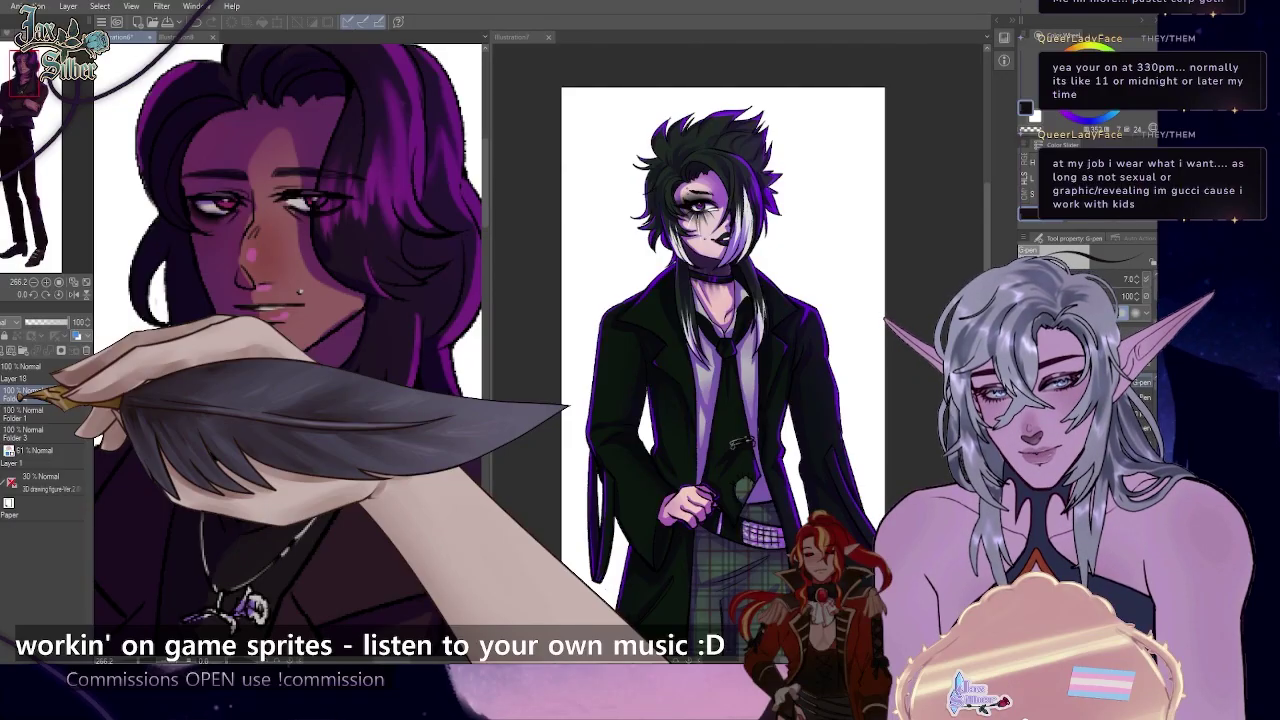
pyautogui.hotkey('ctrl', 'z')
pyautogui.hotkey('ctrl', 'z')
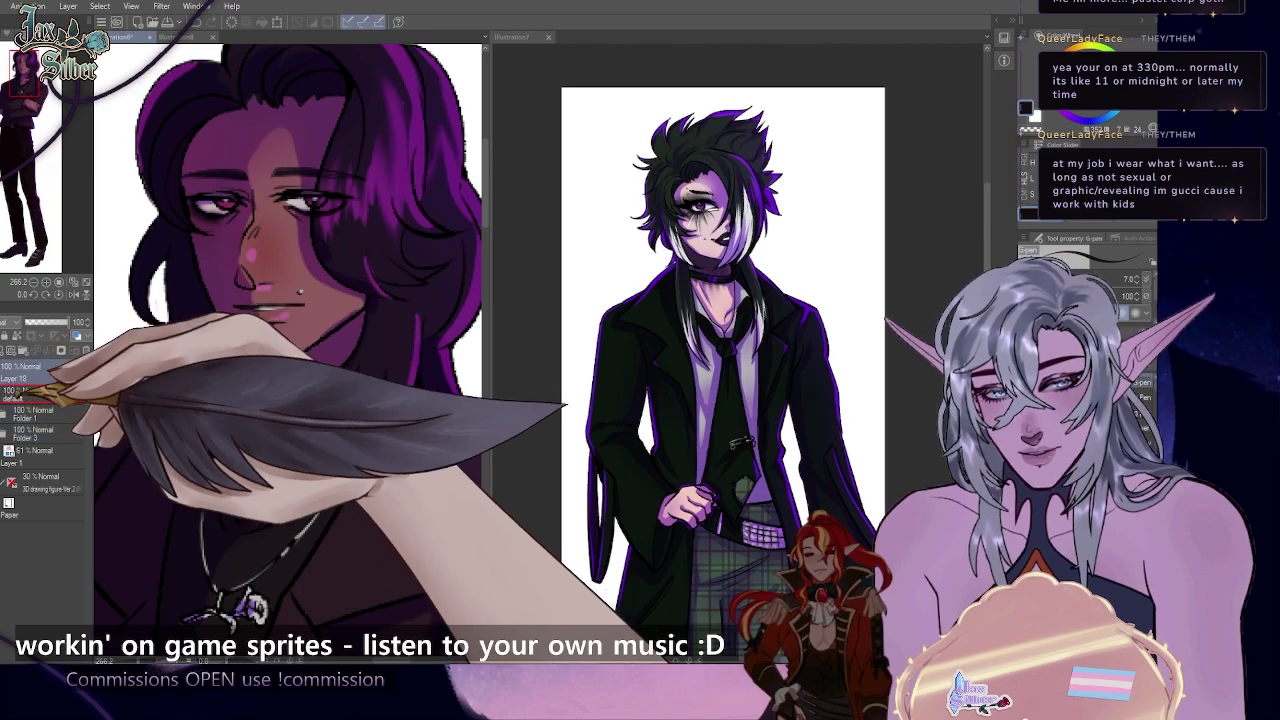
pyautogui.click(38, 386)
pyautogui.click(4, 368)
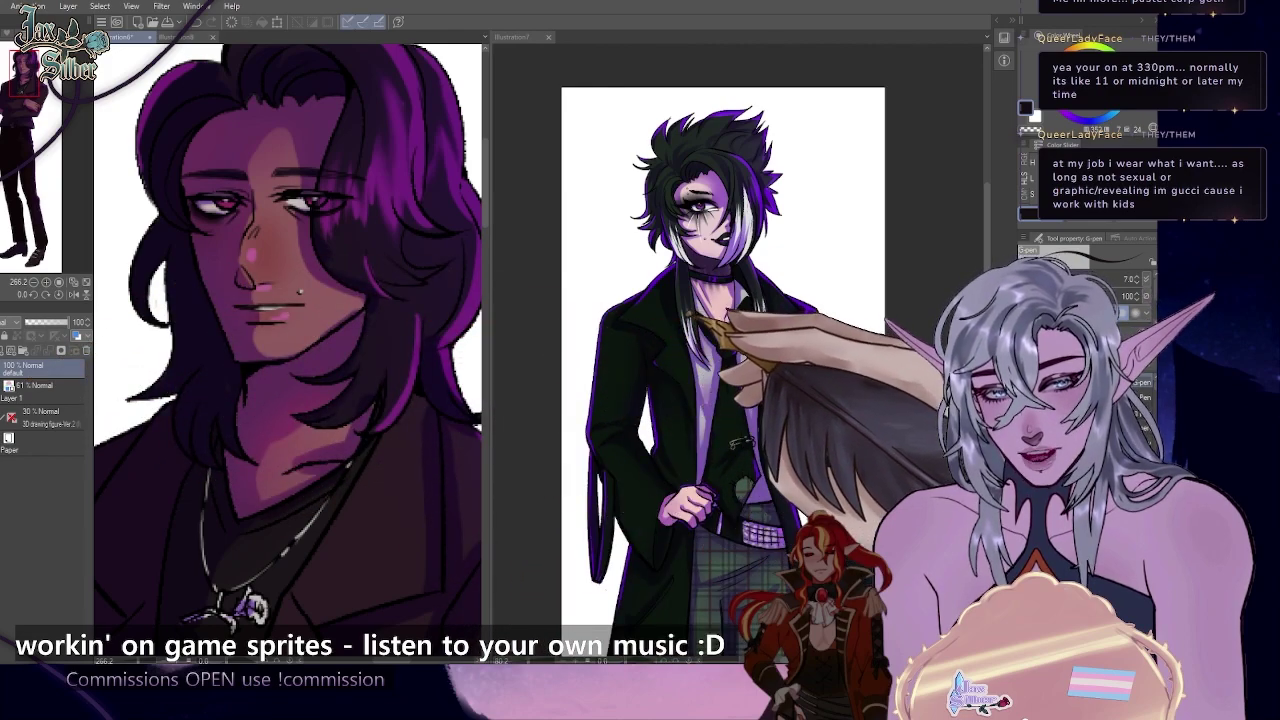
pyautogui.moveTo(490, 80); pyautogui.dragTo(853, 105)
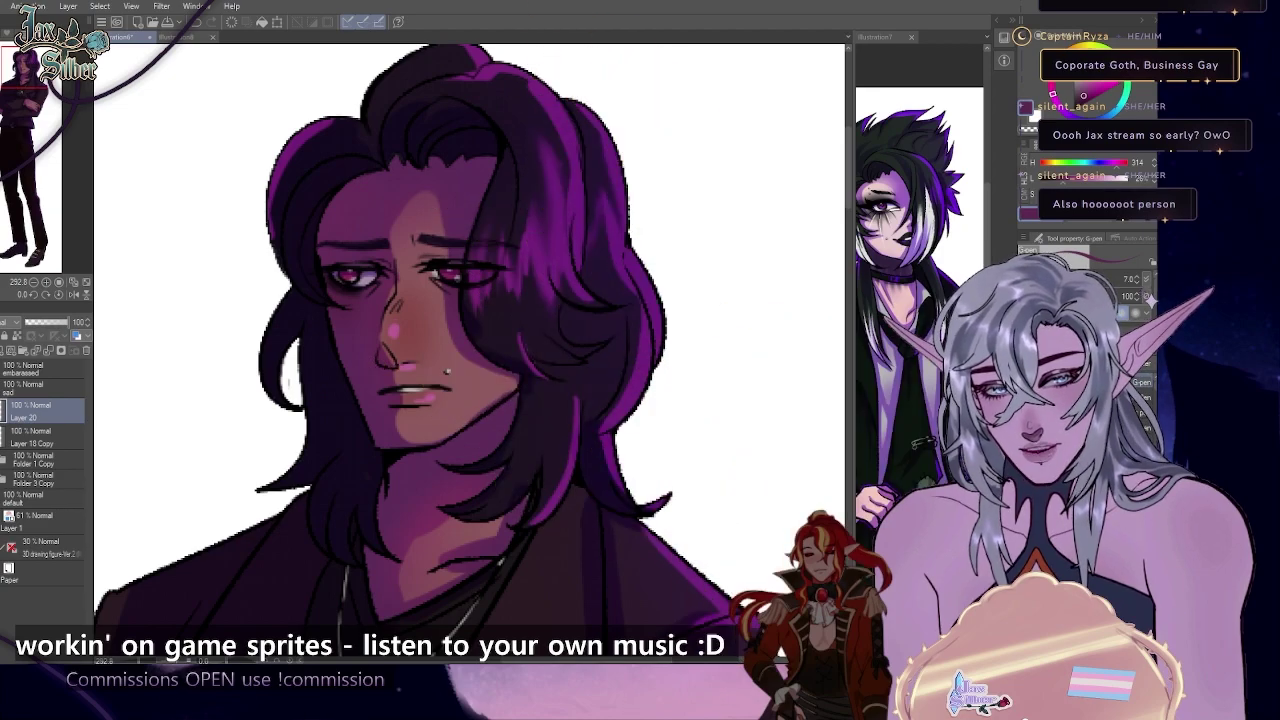
# - Compare the crossed-arms sprite and the long-coat sprite side by side at a wider view, checking the other open drawing too
pyautogui.scroll(-5, 475, 520)
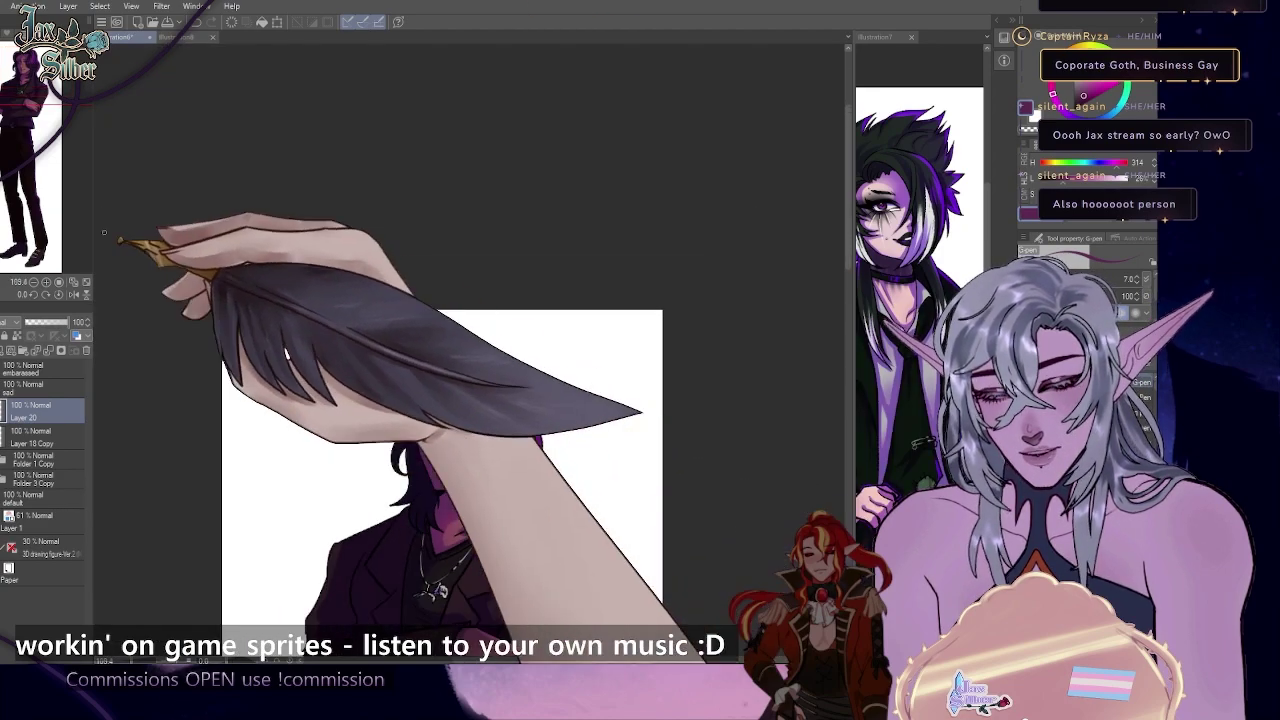
pyautogui.click(2, 388)
pyautogui.moveTo(853, 188); pyautogui.dragTo(567, 186)
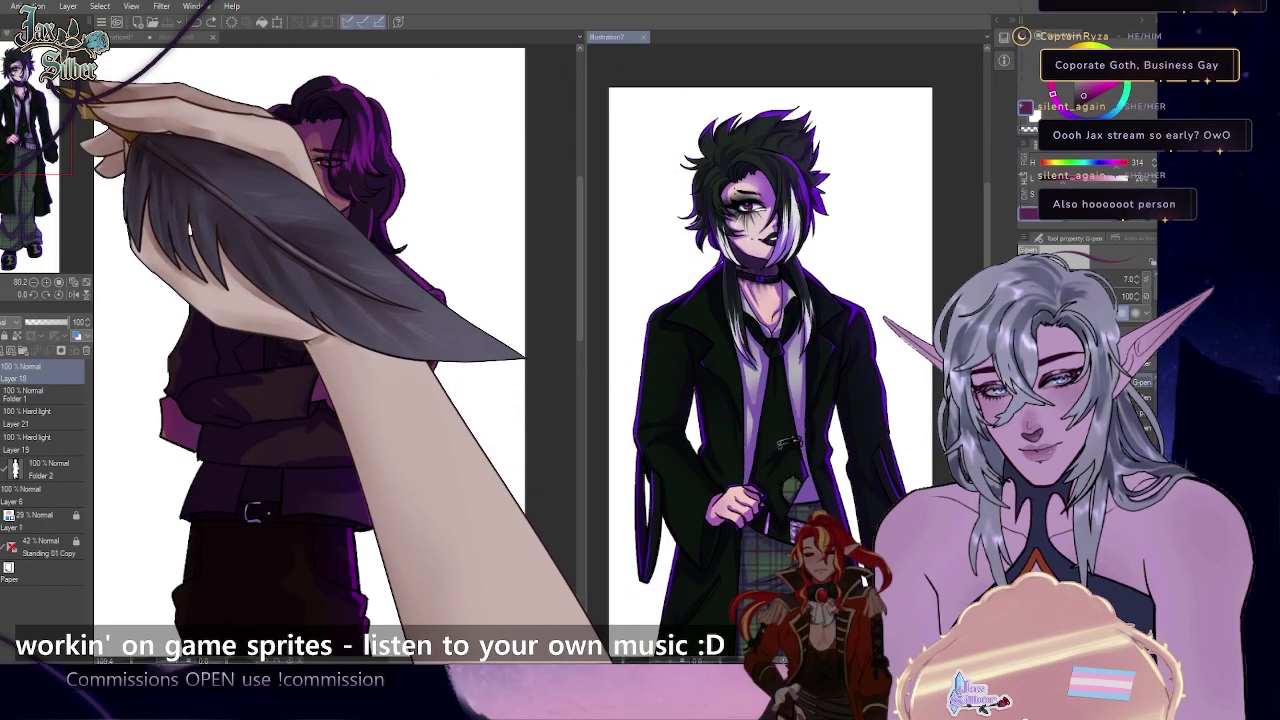
pyautogui.moveTo(18, 110); pyautogui.dragTo(22, 115)
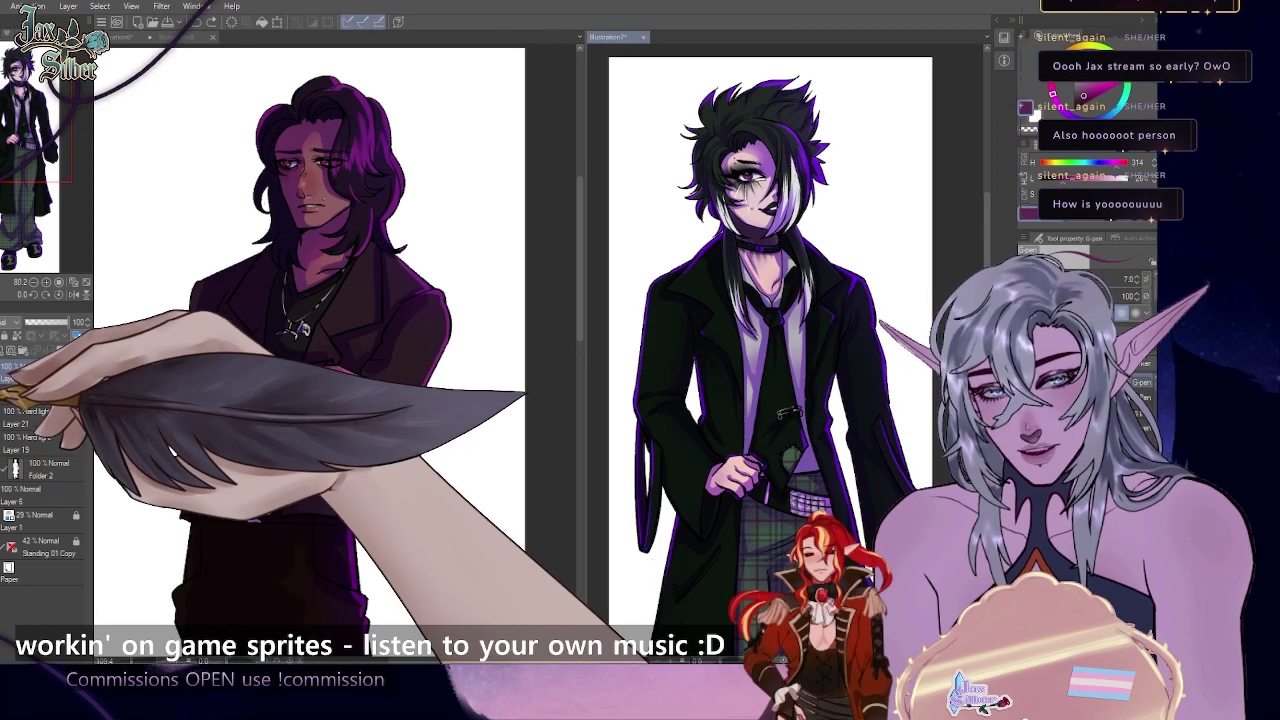
pyautogui.click(187, 38)
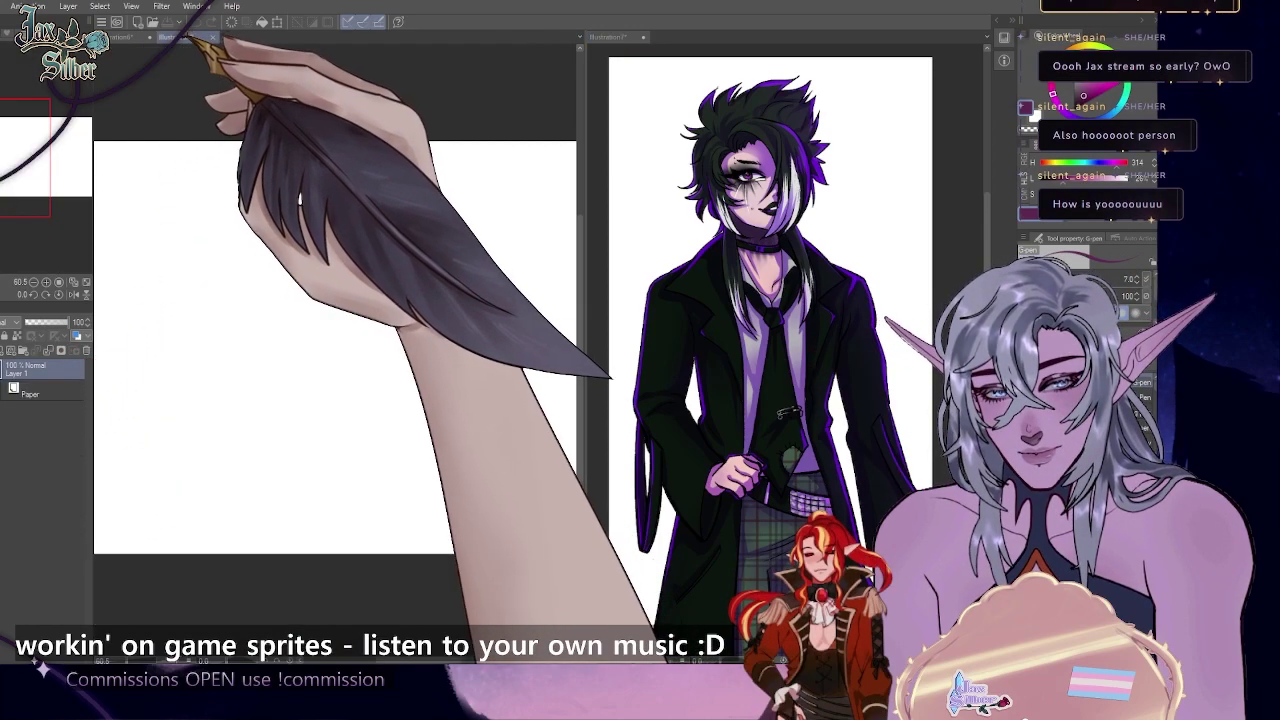
pyautogui.click(130, 37)
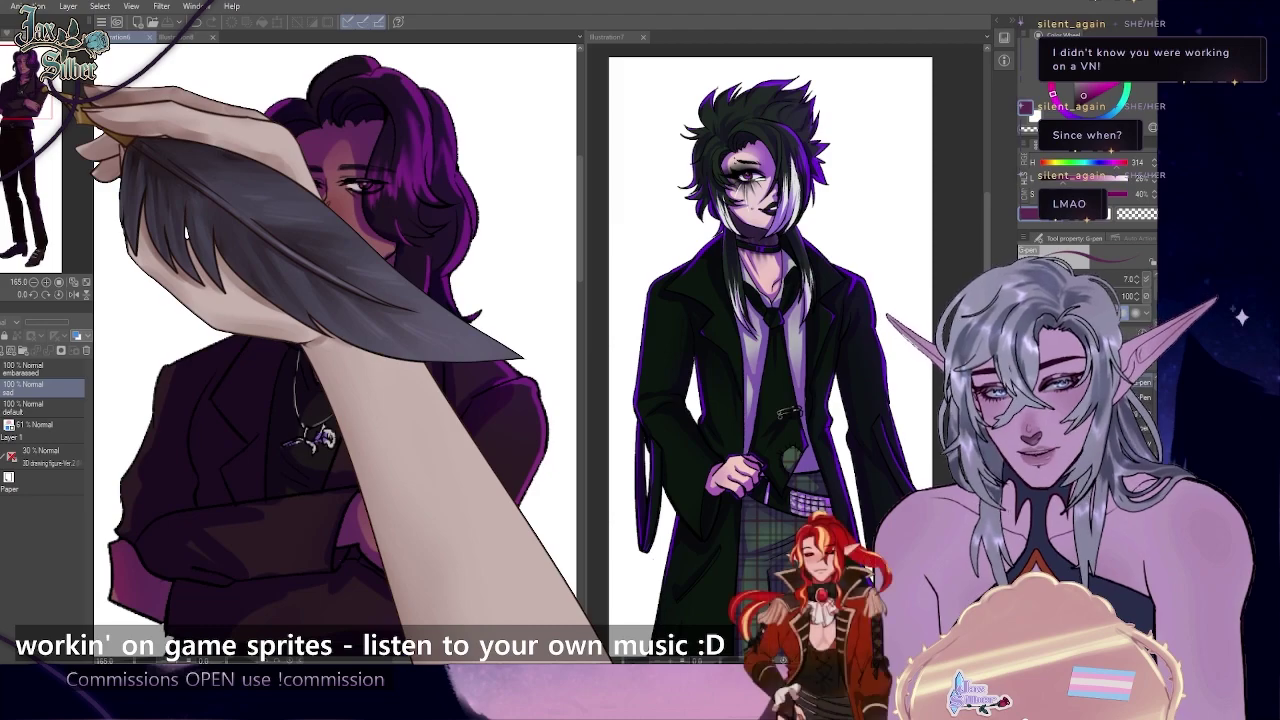
pyautogui.hotkey('ctrl', 'Tab')
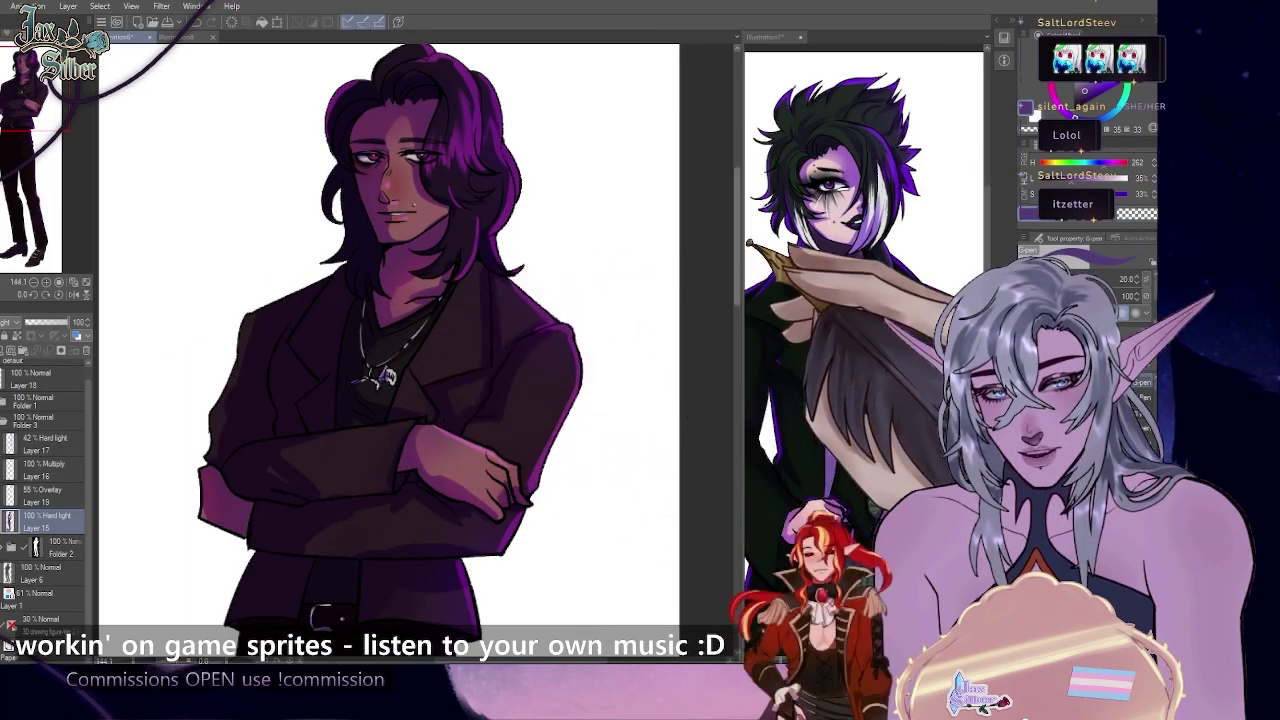
# - Work over the crossed-arms sprite's purple shading on Hard light Layer 15, from the jacket and sleeves down to the trousers and shoes
pyautogui.moveTo(737, 240); pyautogui.dragTo(737, 277)
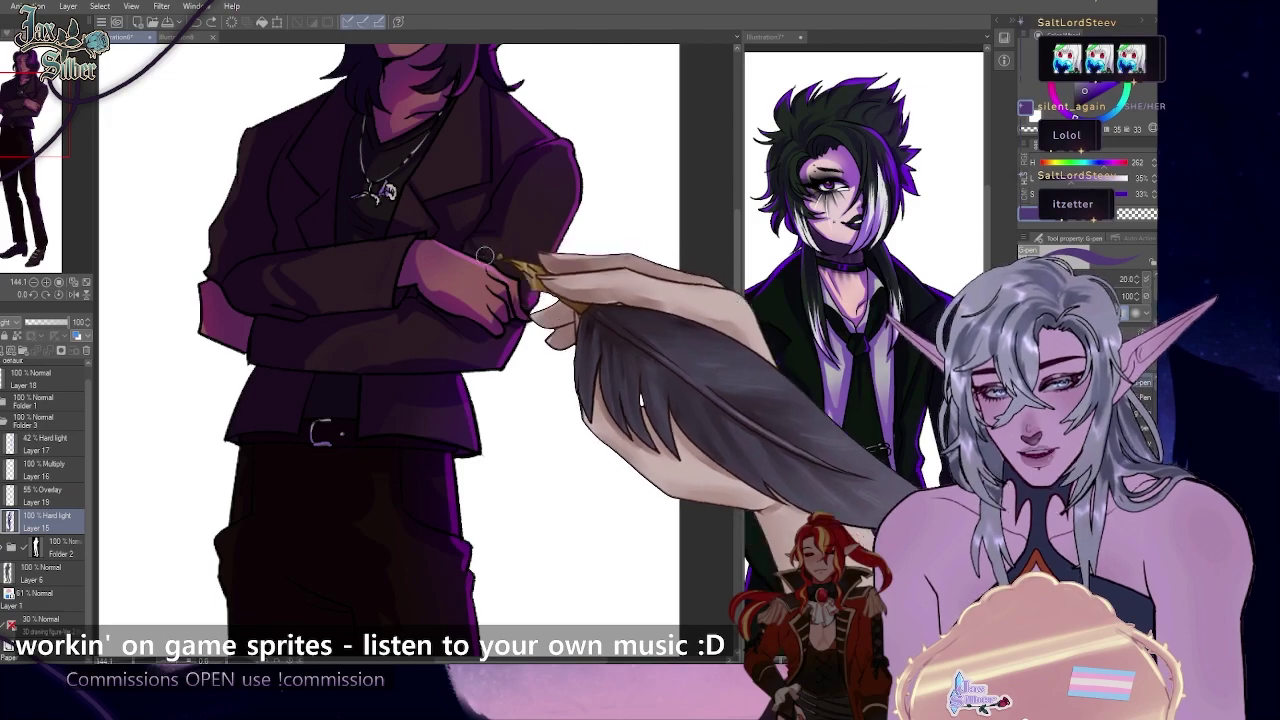
pyautogui.moveTo(737, 282); pyautogui.dragTo(737, 250)
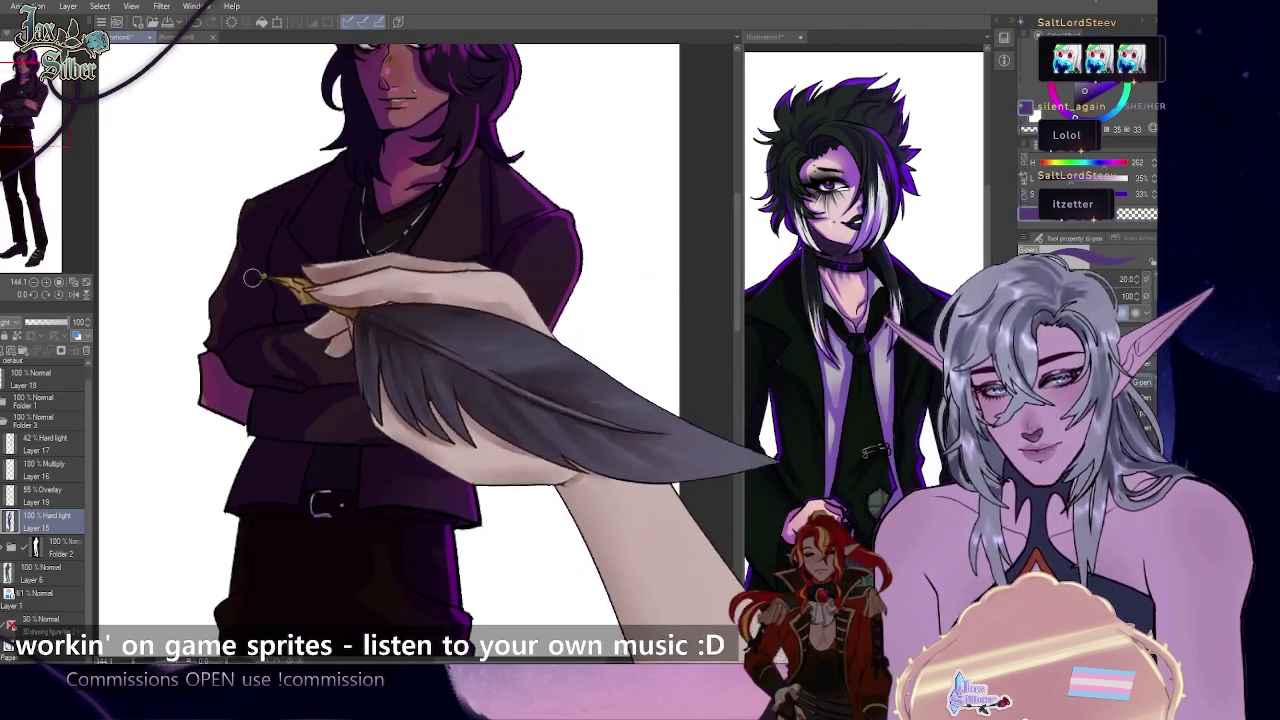
pyautogui.scroll(-4, 348, 245)
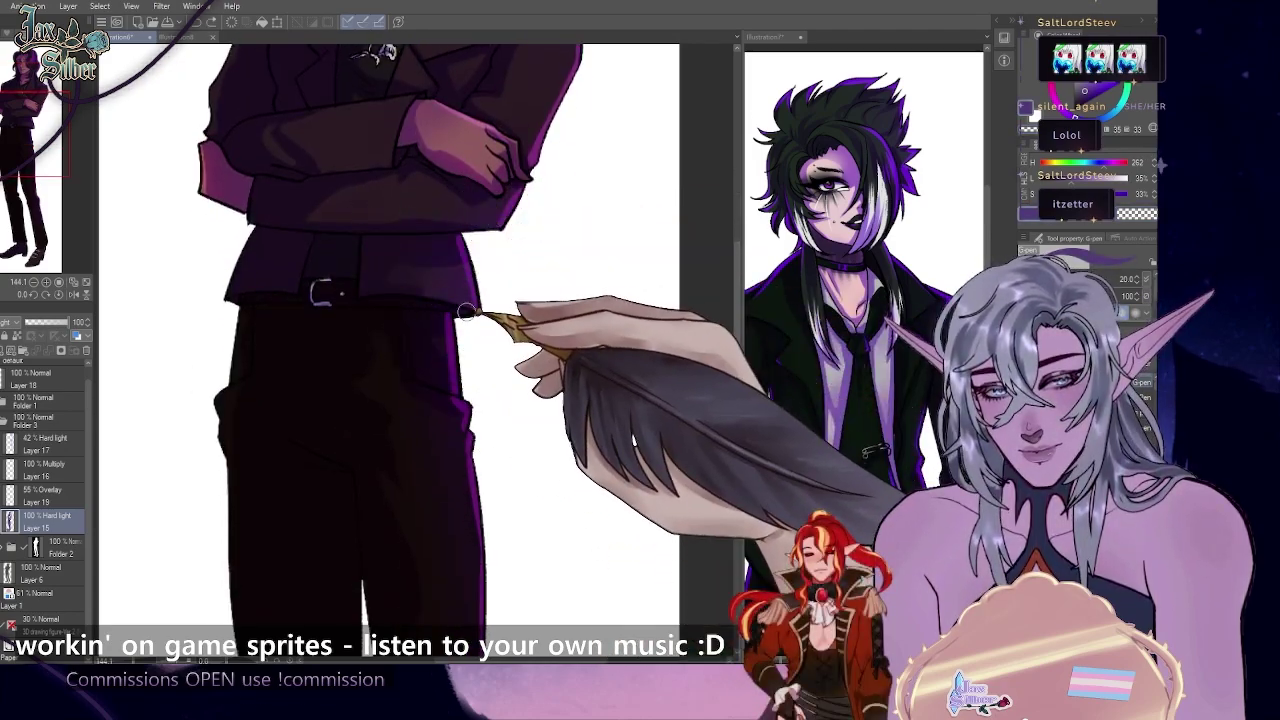
pyautogui.scroll(-3, 437, 364)
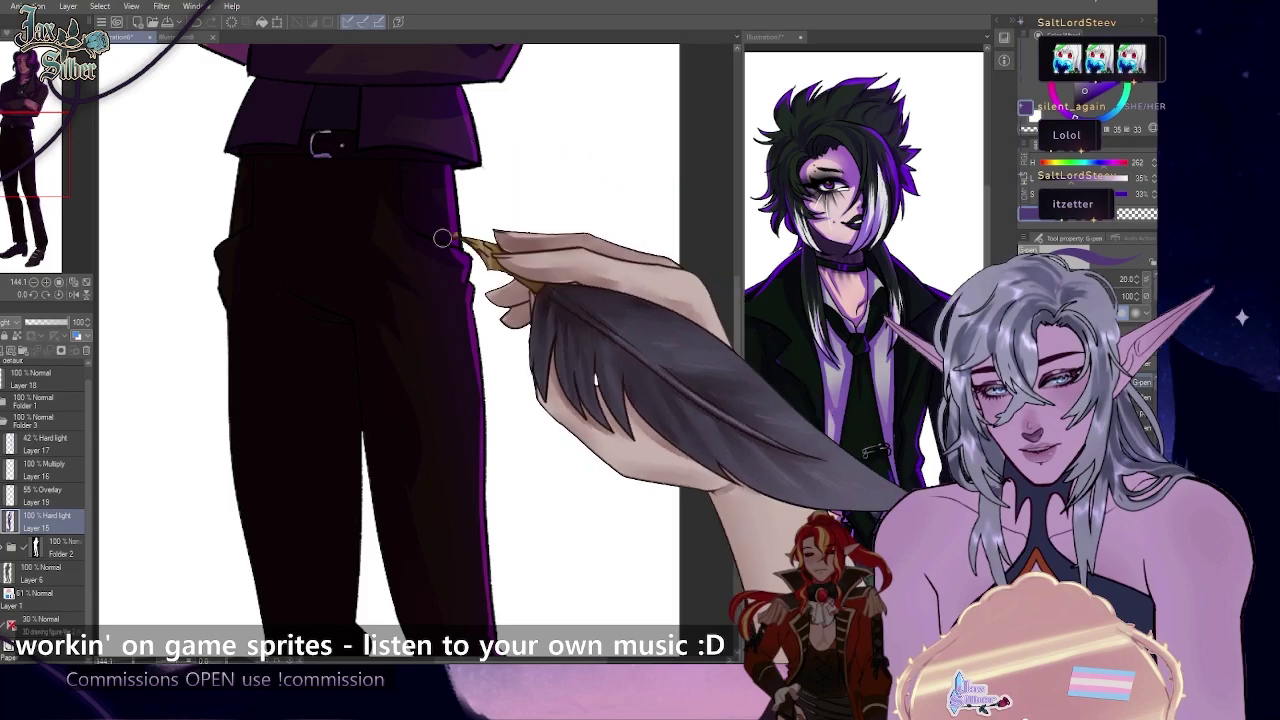
pyautogui.scroll(-6, 522, 345)
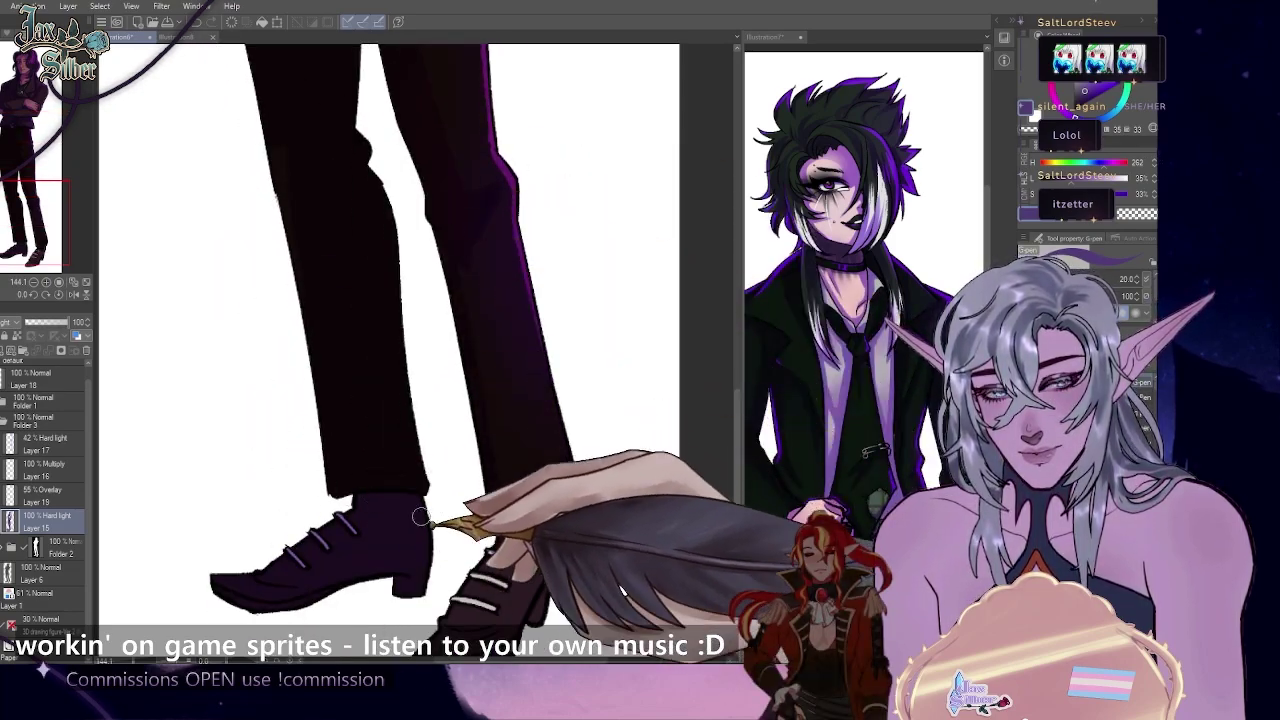
pyautogui.scroll(2, 728, 407)
pyautogui.scroll(-5, 437, 408)
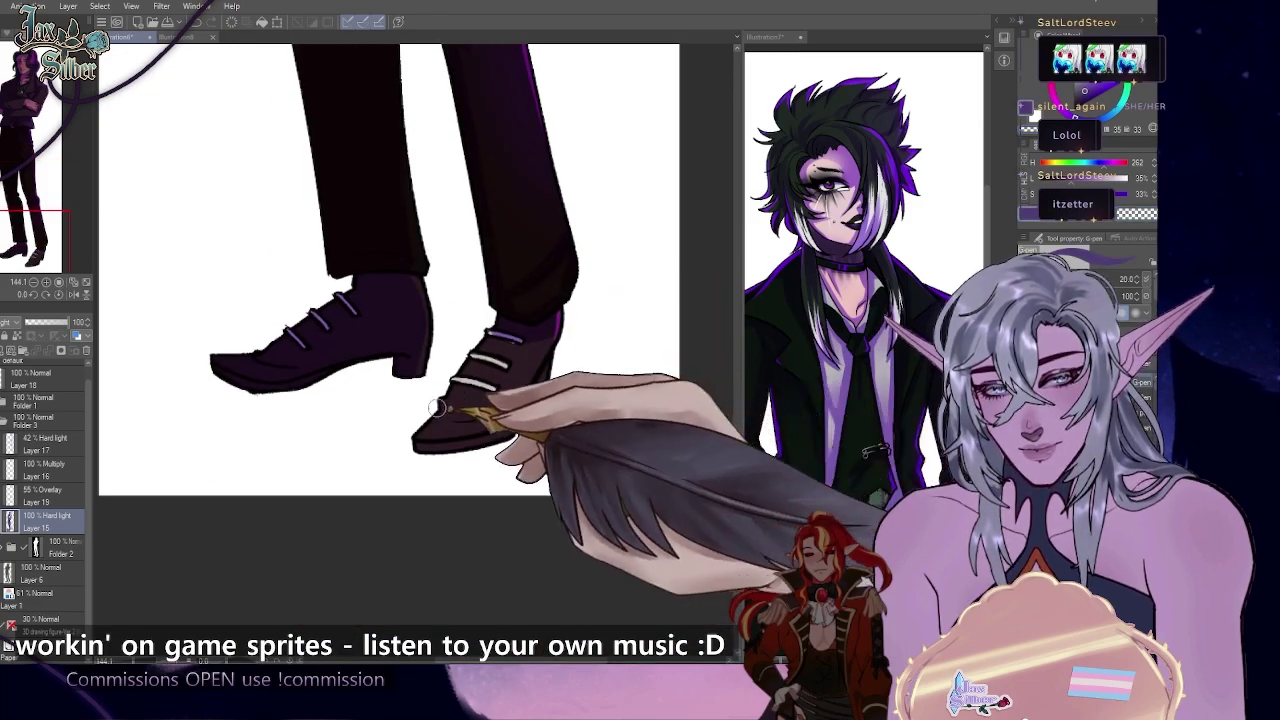
pyautogui.scroll(15, 713, 323)
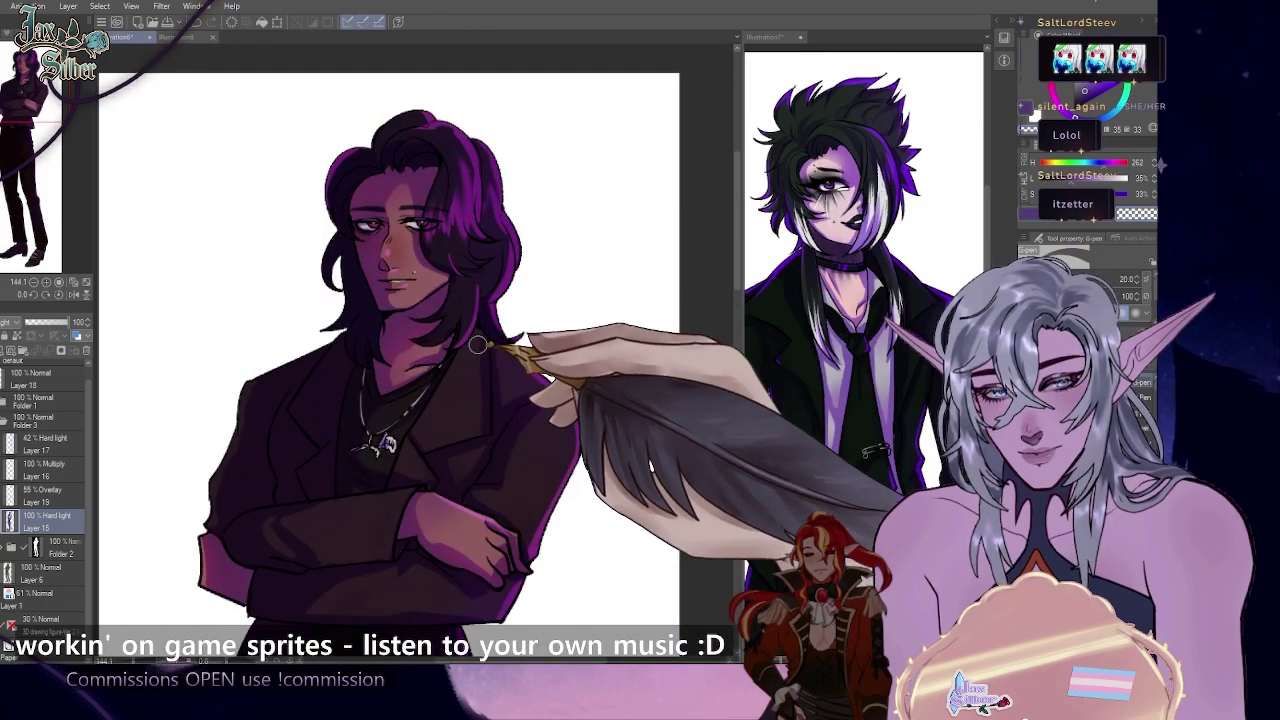
pyautogui.scroll(-12, 472, 310)
pyautogui.scroll(13, 470, 262)
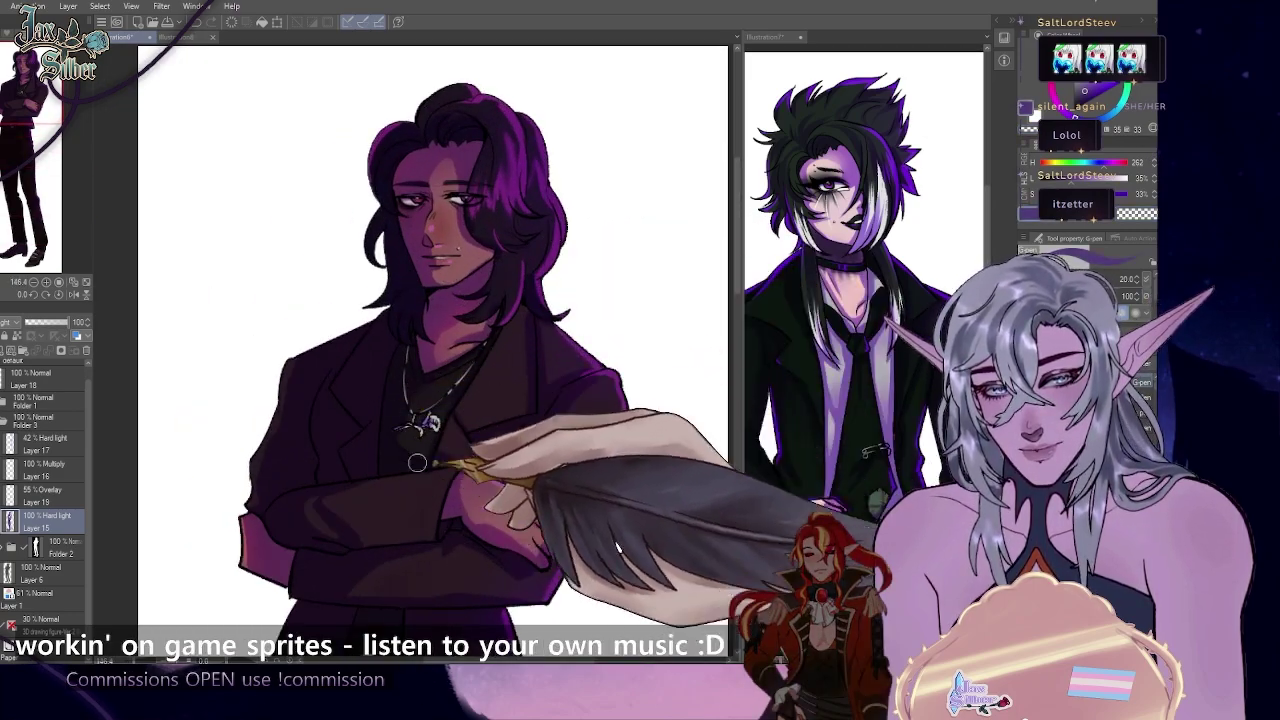
# - Collapse the crossed-arms sprite's default folder, show both sprites side by side, and save both drawings
pyautogui.click(3, 421)
pyautogui.moveTo(742, 175); pyautogui.dragTo(526, 180)
pyautogui.scroll(-3, 417, 337)
pyautogui.moveTo(417, 337); pyautogui.dragTo(373, 280)
pyautogui.click(2, 434)
pyautogui.click(2, 434)
pyautogui.click(3, 368)
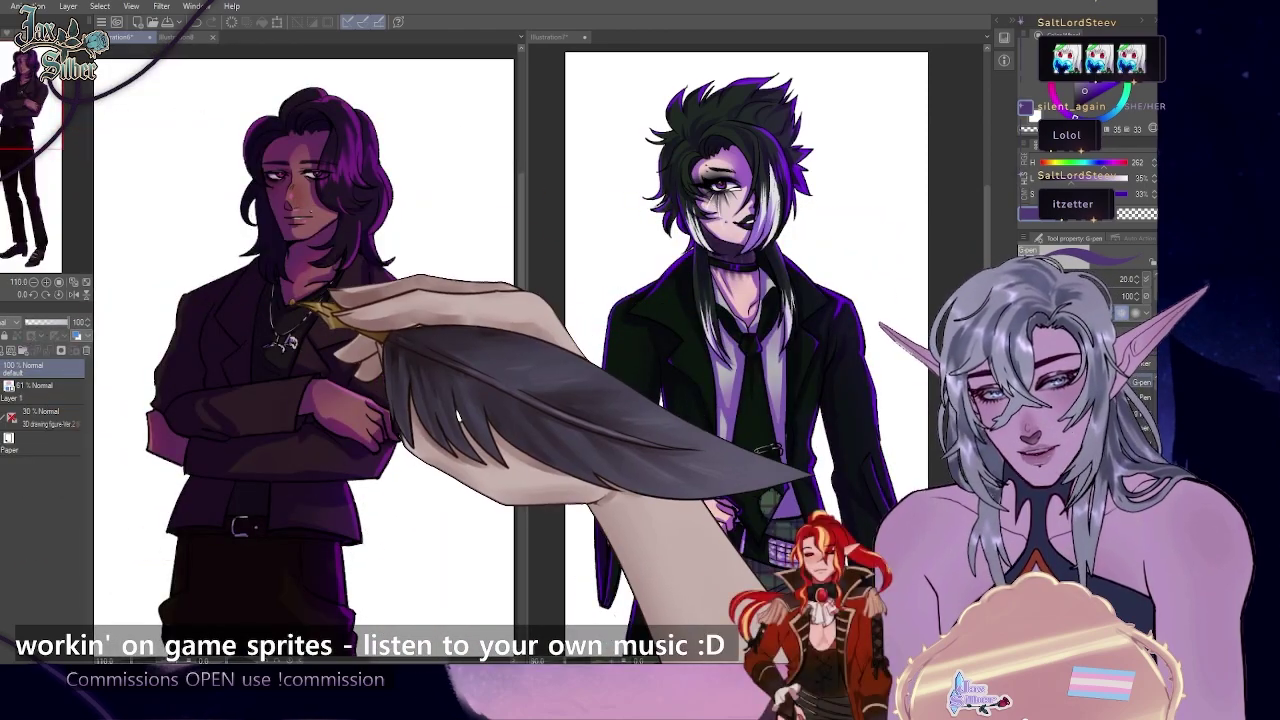
pyautogui.hotkey('ctrl', 's')
pyautogui.click(548, 37)
pyautogui.hotkey('ctrl', 's')
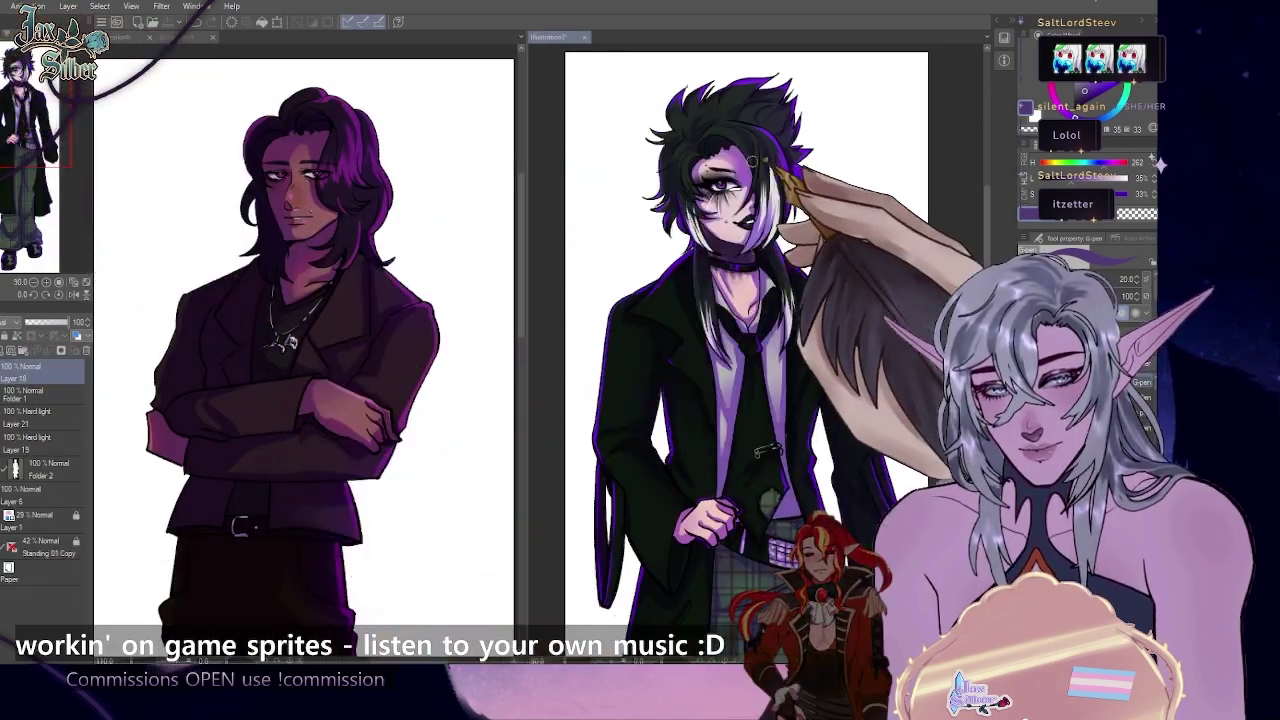
# - Duplicate the crossed-arms sprite's default folder and expand the copy and its Folder 1 Copy to reach the face line art
pyautogui.click(122, 37)
pyautogui.scroll(3, 280, 171)
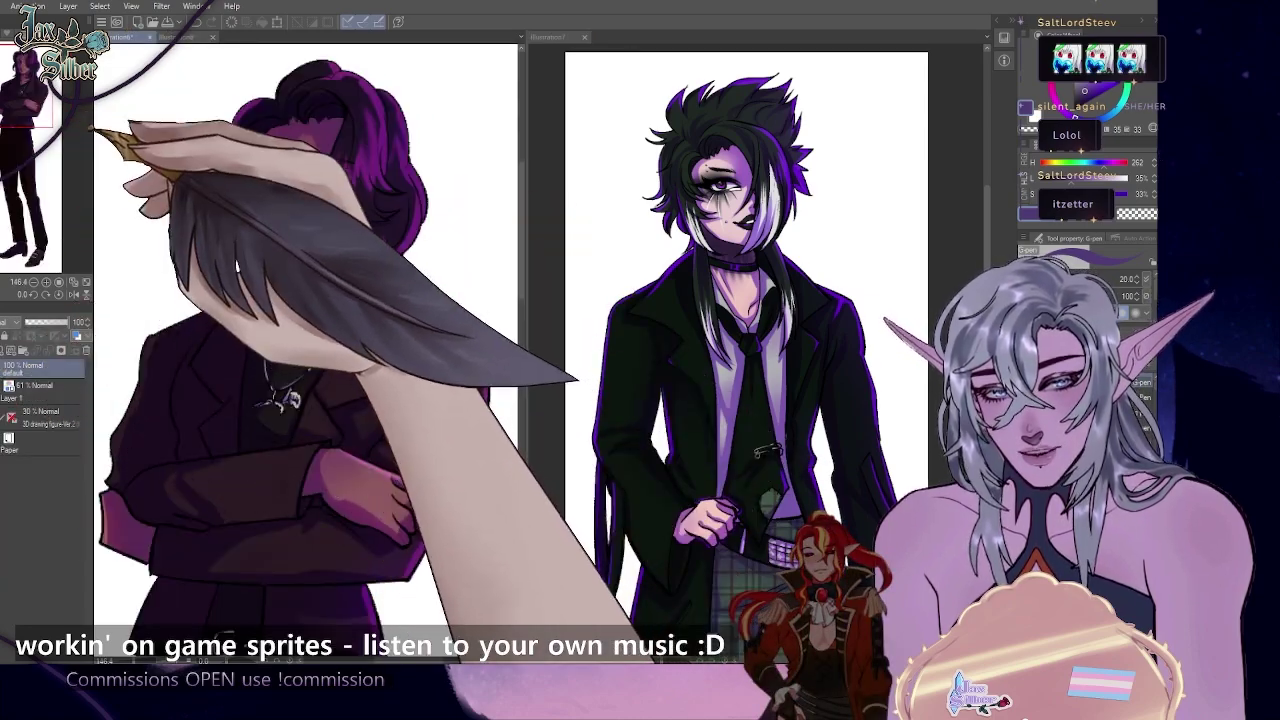
pyautogui.hotkey('ctrl', 'c')
pyautogui.hotkey('ctrl', 'v')
pyautogui.moveTo(526, 260); pyautogui.dragTo(916, 260)
pyautogui.scroll(3, 497, 120)
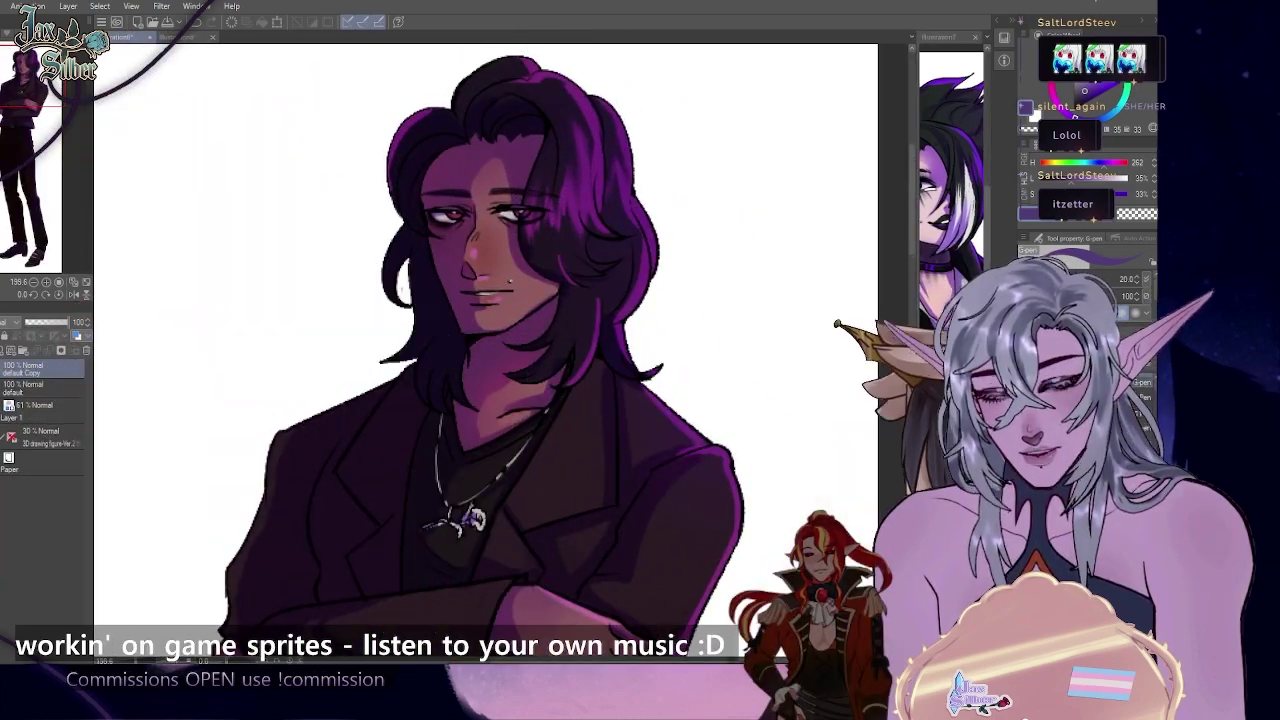
pyautogui.click(3, 368)
pyautogui.click(40, 391)
pyautogui.click(3, 413)
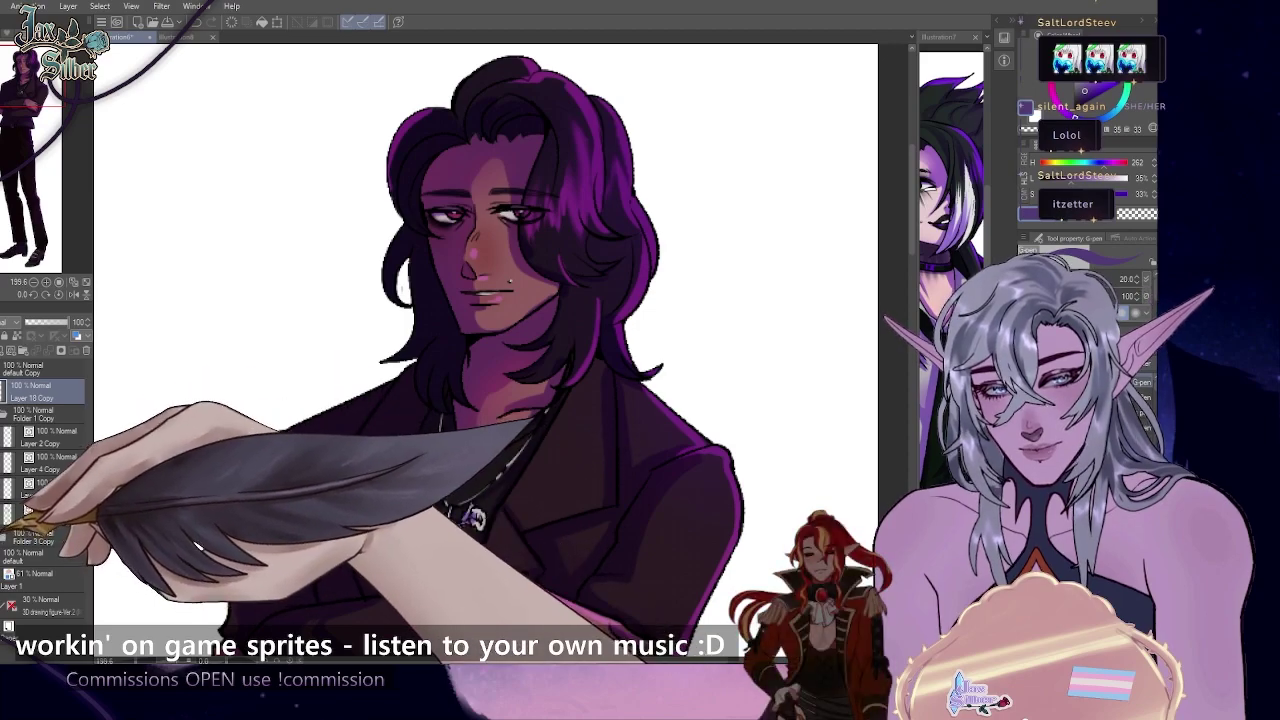
# - Rework the eyebrow line art on Layer 2 Copy into a worried expression, trying Pinch vector line and then redrawing with the pen
pyautogui.click(52, 437)
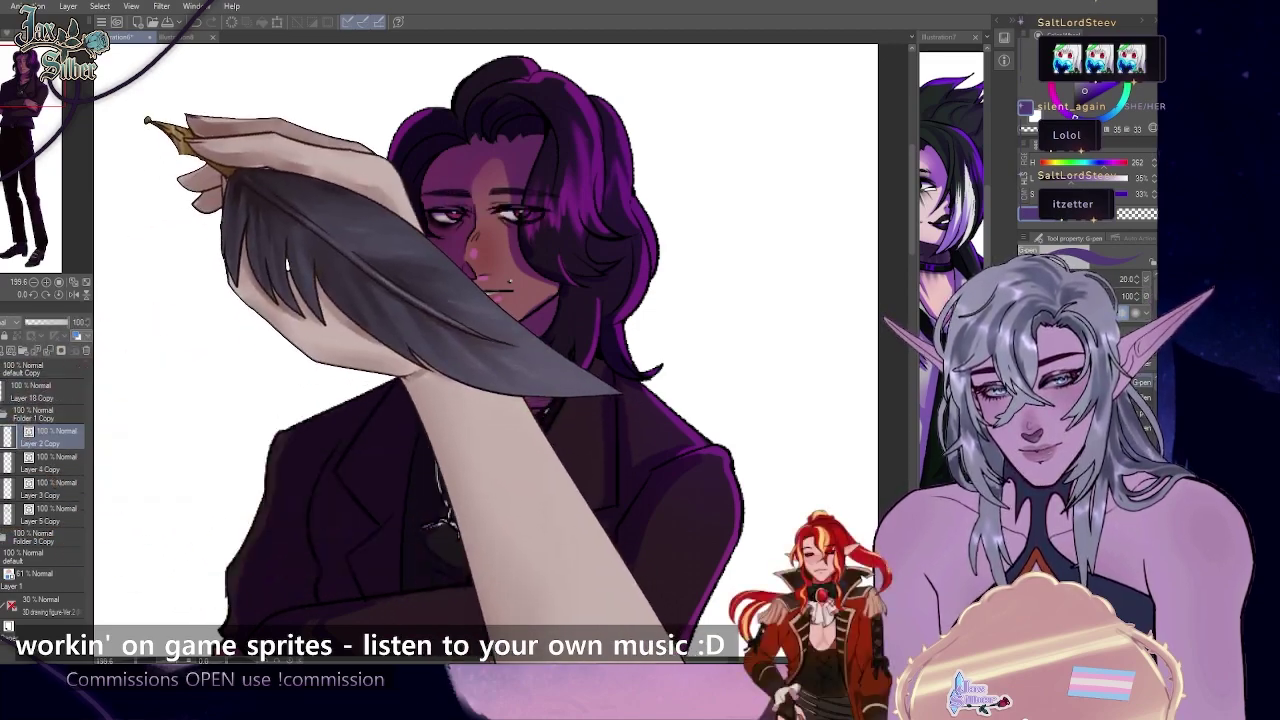
pyautogui.click(0, 228)
pyautogui.hotkey('ctrl', 'z')
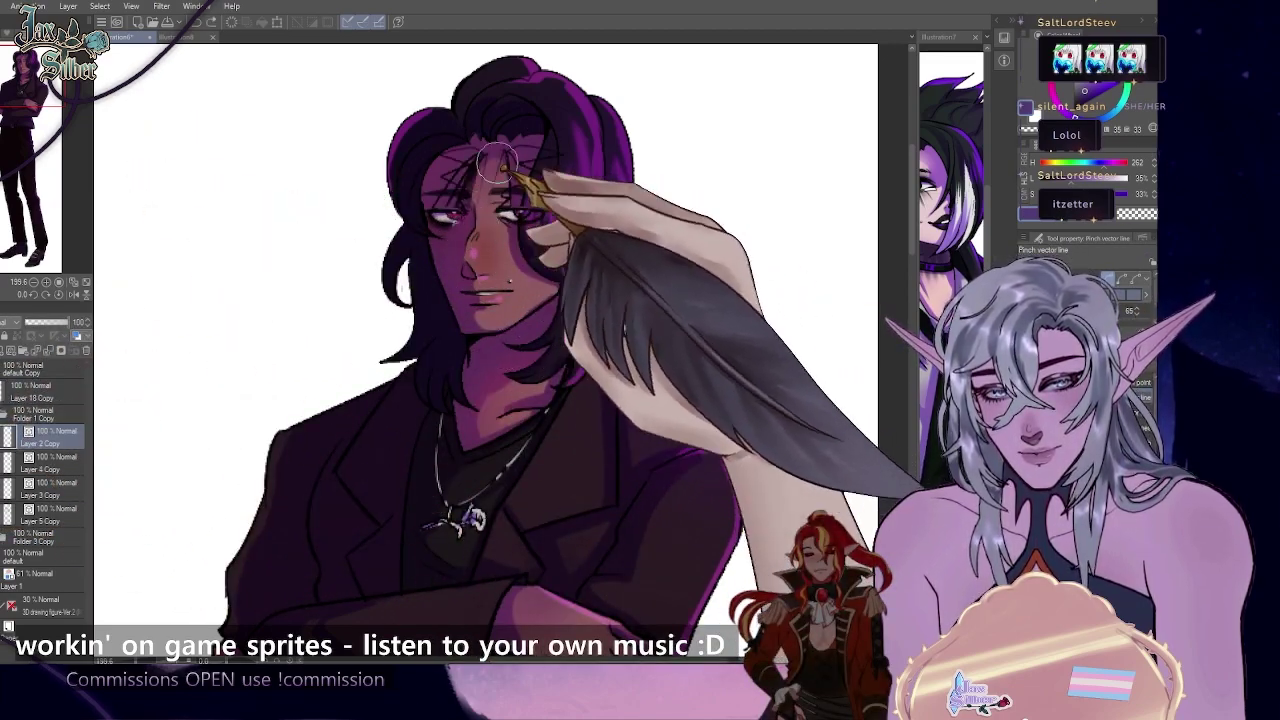
pyautogui.hotkey('ctrl', 'z')
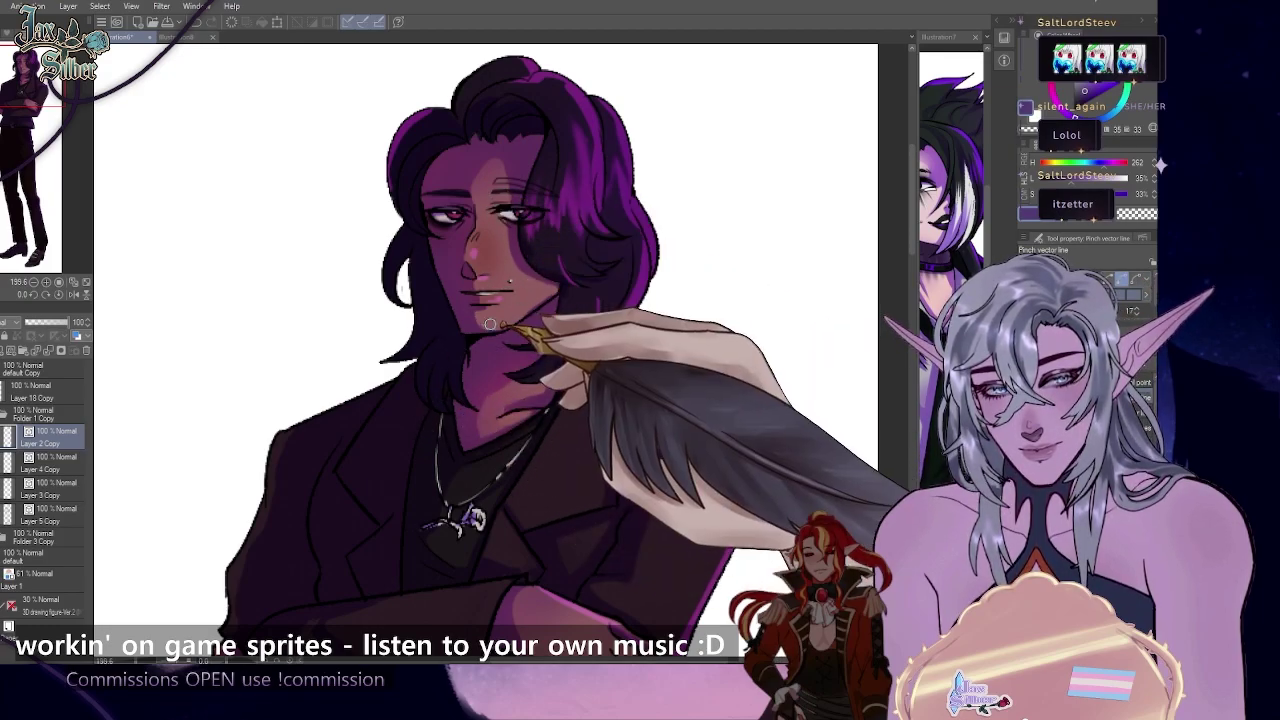
pyautogui.click(46, 282)
pyautogui.click(26, 69)
pyautogui.press('e')
pyautogui.press('p')
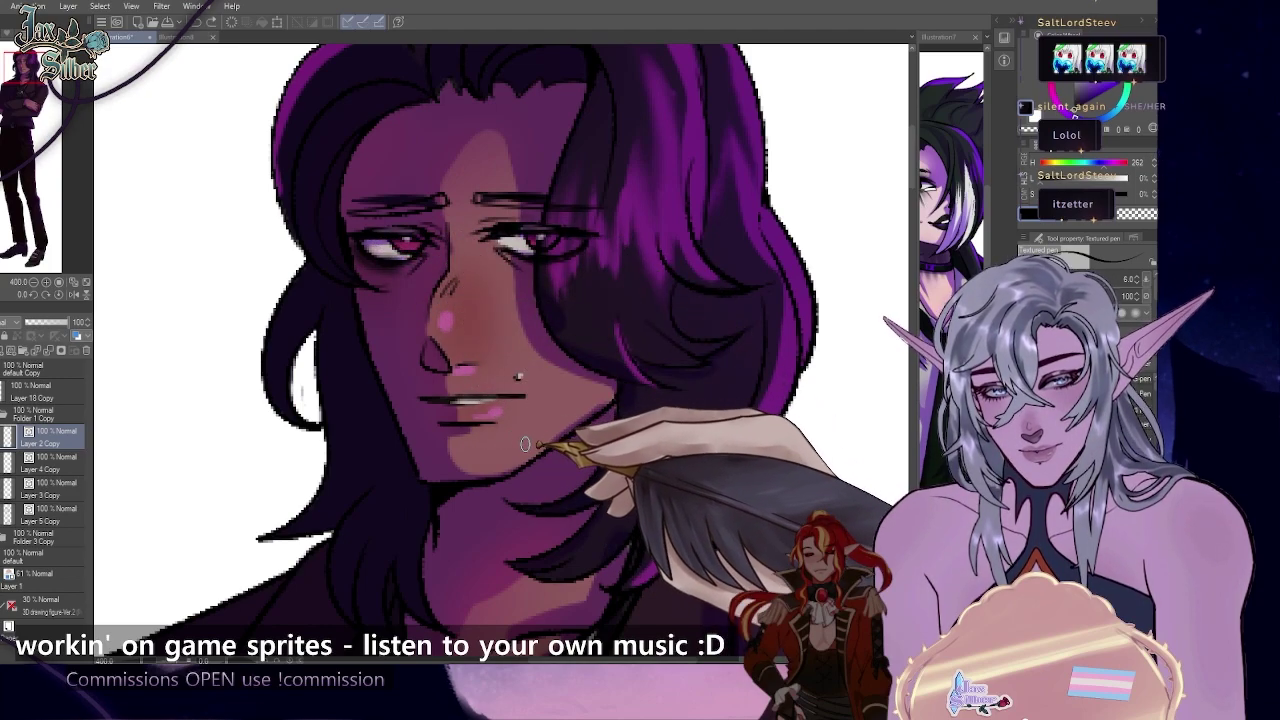
# - Erase the mouth lines on Layer 4 Copy and redraw the mouth slightly parted
pyautogui.click(70, 487)
pyautogui.click(55, 463)
pyautogui.press('e')
pyautogui.moveTo(426, 412); pyautogui.dragTo(451, 408)
pyautogui.press('p')
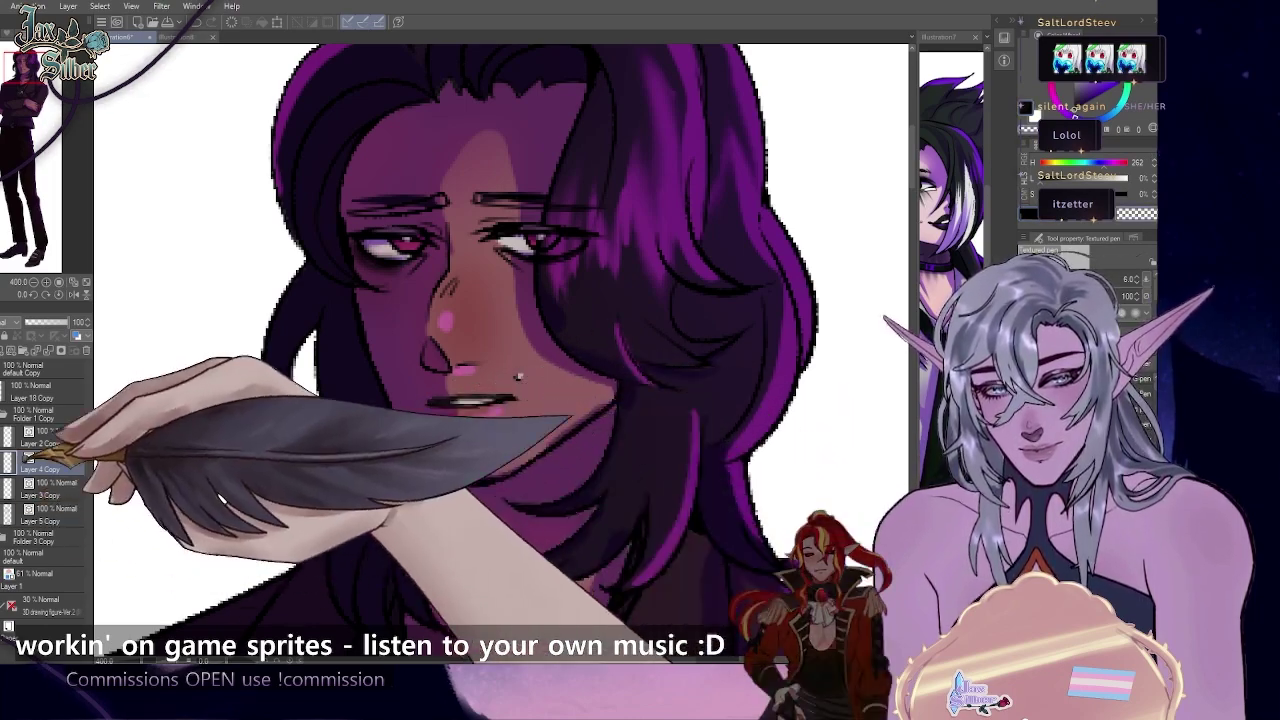
# - Erase the old eyebrow colour on Layer 7 Copy and repaint the worried eyebrows in a dark tone sampled from the hair
pyautogui.click(38, 451)
pyautogui.moveTo(88, 494); pyautogui.dragTo(88, 500)
pyautogui.click(50, 443)
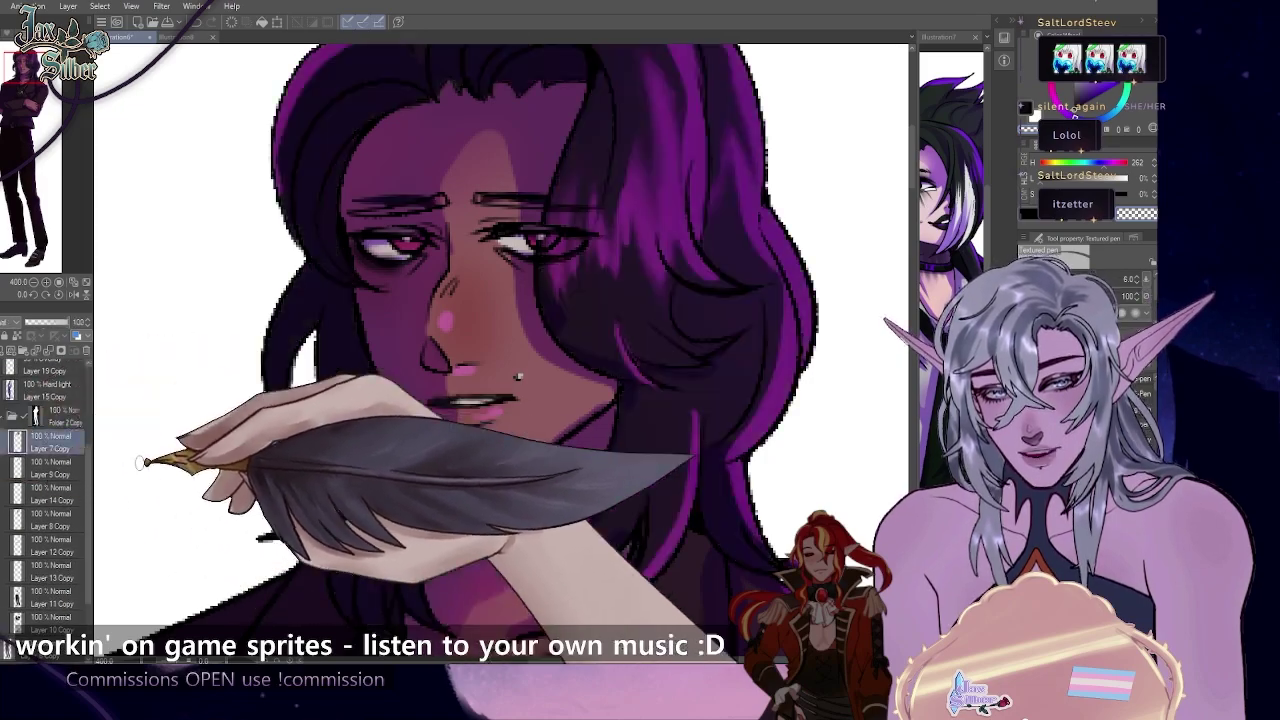
pyautogui.press('e')
pyautogui.moveTo(364, 196); pyautogui.dragTo(534, 186)
pyautogui.press('p')
pyautogui.keyDown('alt'); pyautogui.click(663, 371); pyautogui.keyUp('alt')
pyautogui.moveTo(350, 213); pyautogui.dragTo(545, 203)
pyautogui.click(3, 416)
pyautogui.click(20, 367)
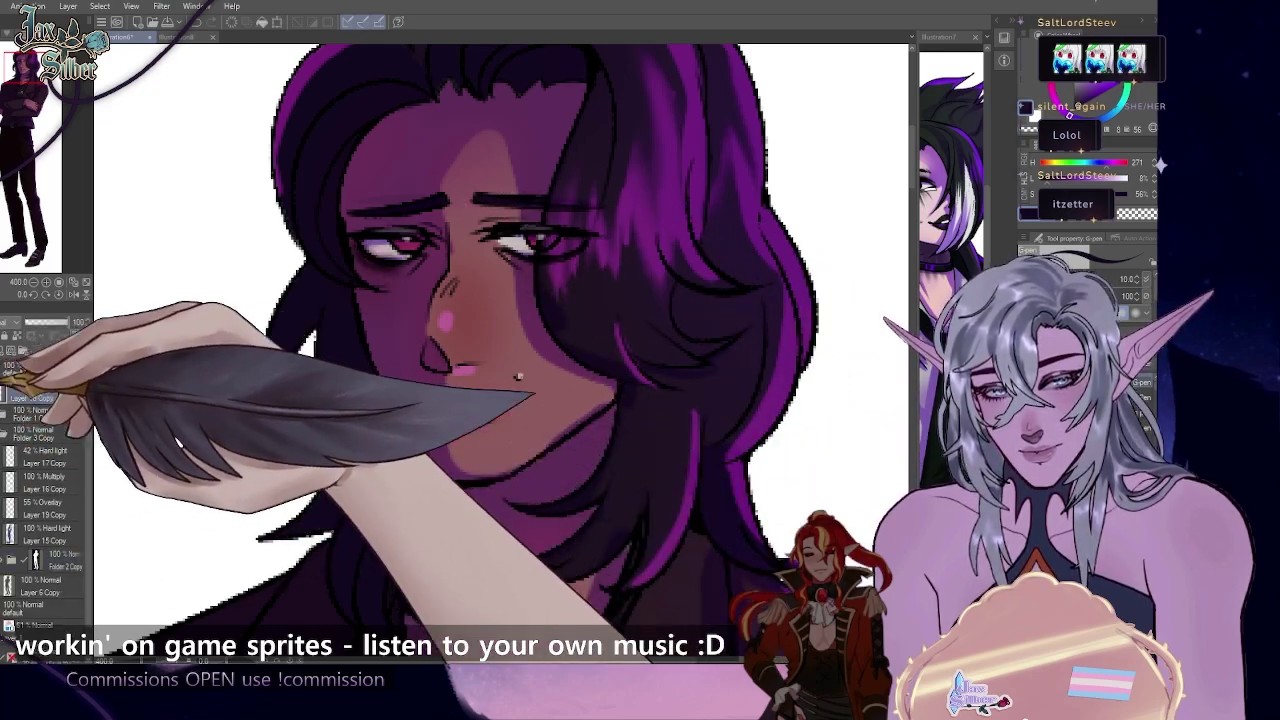
# - Reduce the pen size to 7 and check the reworked expression against the default one at a wider view
pyautogui.press('[')
pyautogui.press('[')
pyautogui.scroll(-6, 540, 455)
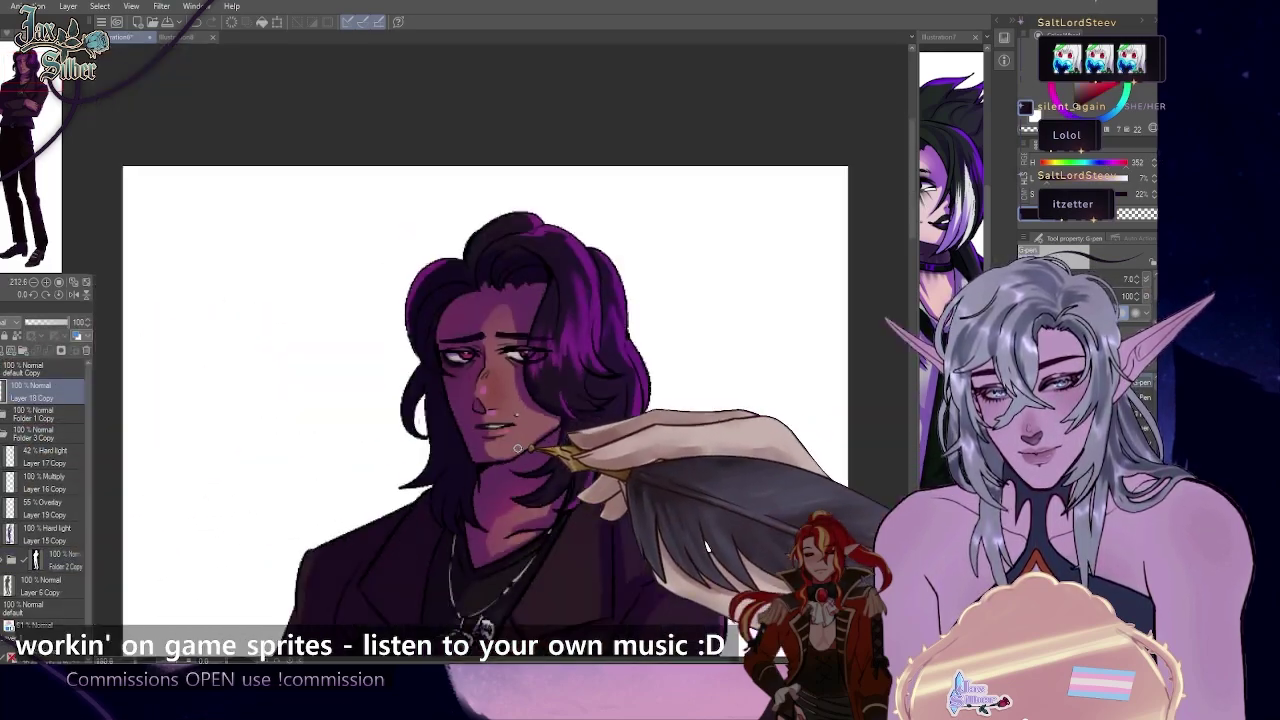
pyautogui.scroll(3, 600, 560)
pyautogui.scroll(-5, 15, 375)
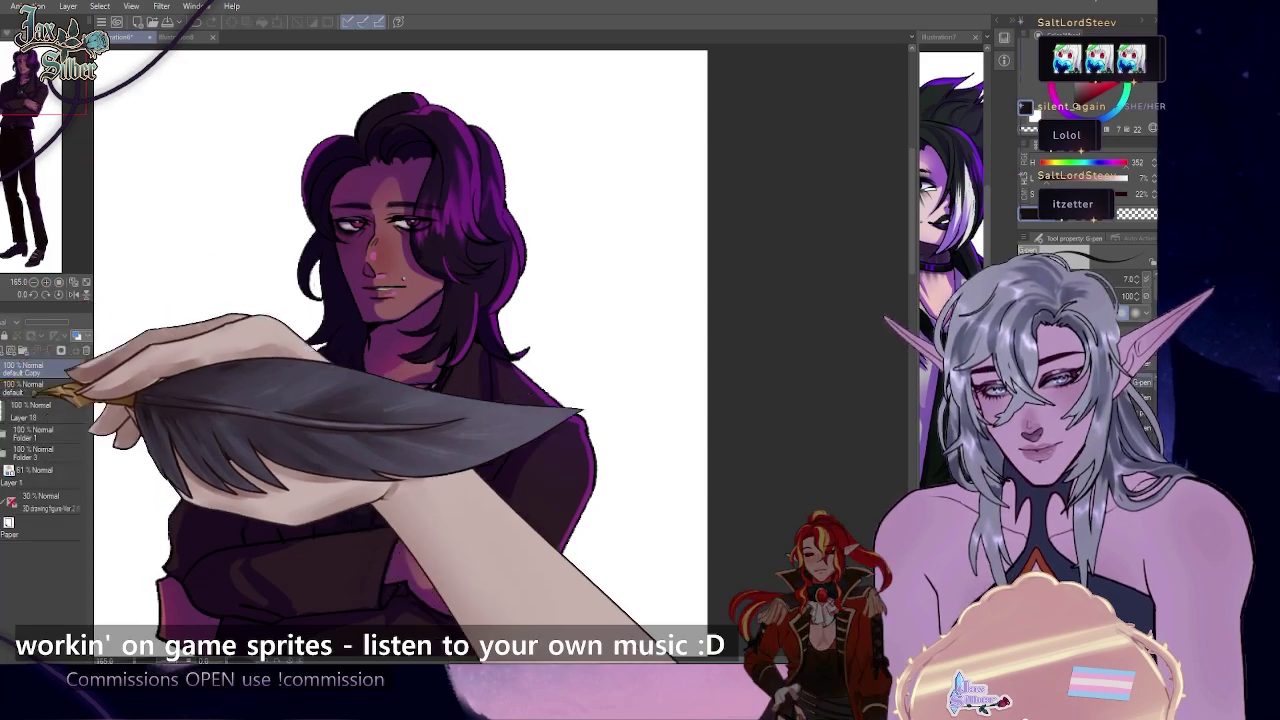
# - Darken the eyebrows of the crossed-arms sprite's original default expression and collapse its layer folders
pyautogui.scroll(3, 153, 428)
pyautogui.scroll(5, 80, 490)
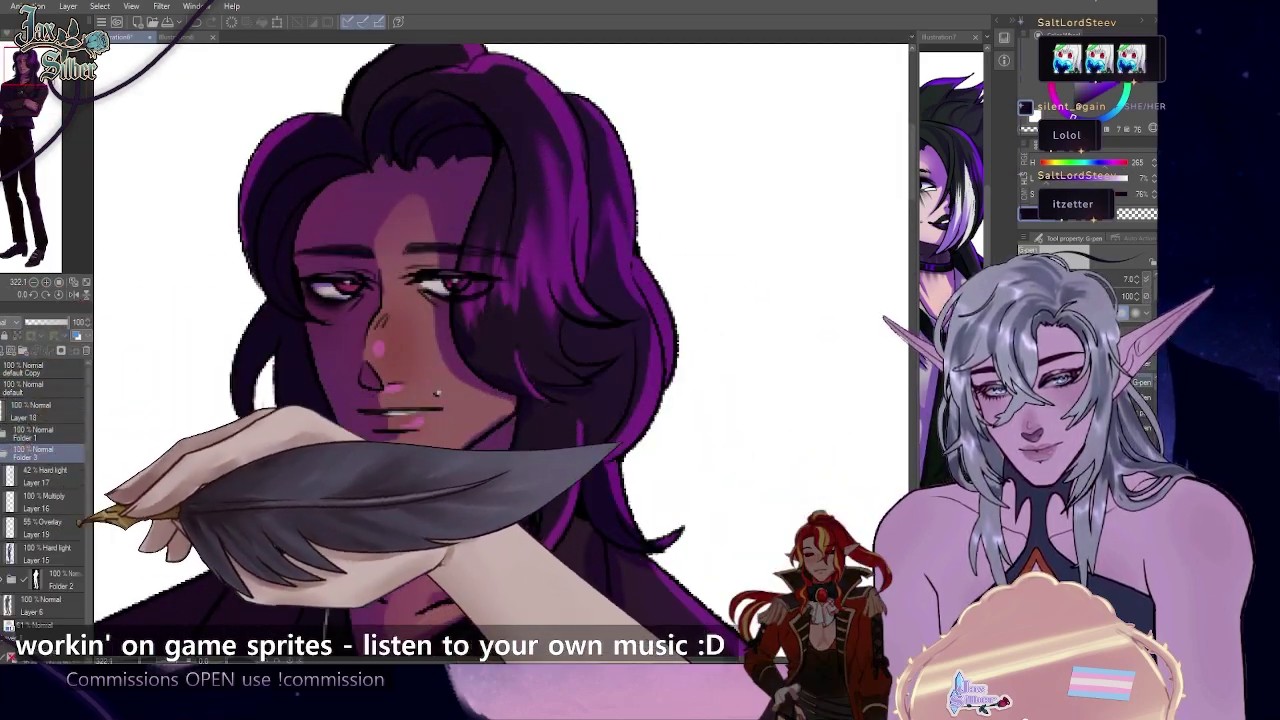
pyautogui.click(66, 443)
pyautogui.moveTo(434, 250); pyautogui.dragTo(373, 252)
pyautogui.click(12, 411)
pyautogui.click(3, 361)
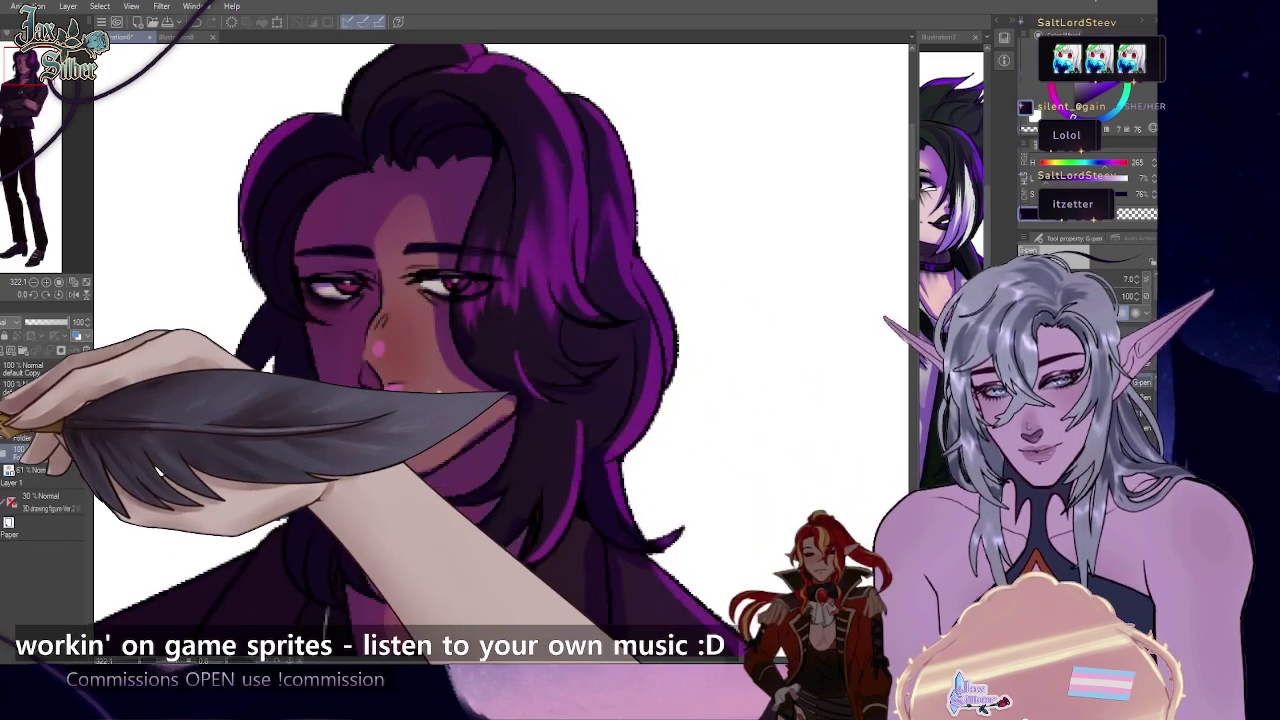
# - Toggle the default Copy folder's visibility to compare the worried expression with the default face on the wider figure
pyautogui.click(2, 368)
pyautogui.click(2, 368)
pyautogui.click(2, 368)
pyautogui.scroll(-5, 500, 350)
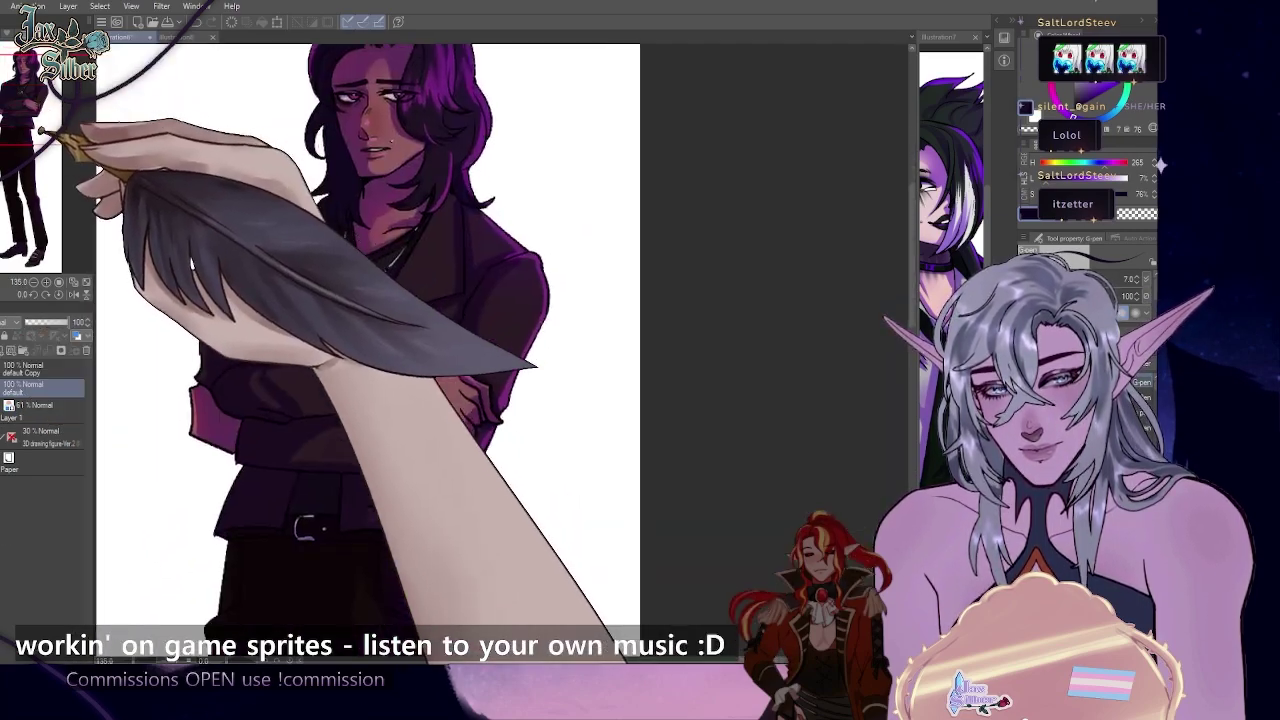
# - Check the worried expression on the crossed-arms sprite in close-up and full-figure views
pyautogui.scroll(3, 500, 350)
pyautogui.scroll(-4, 430, 390)
pyautogui.moveTo(397, 401); pyautogui.dragTo(608, 342)
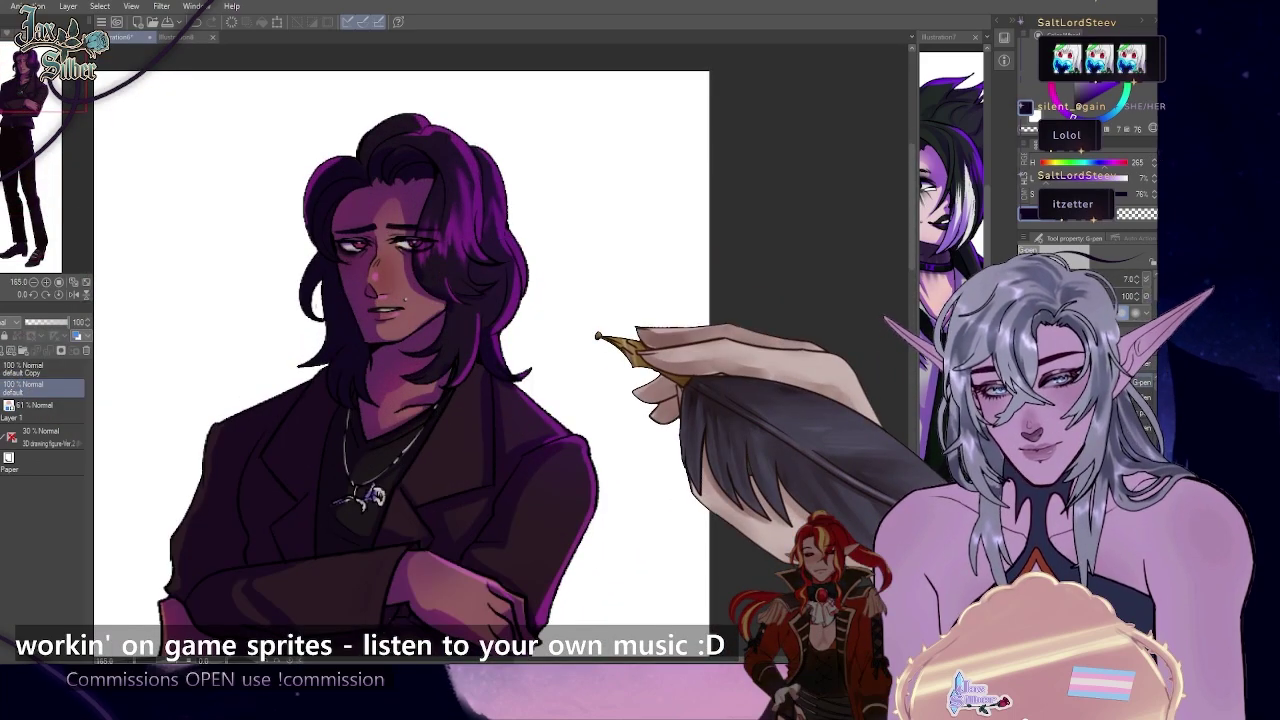
pyautogui.moveTo(251, 274); pyautogui.dragTo(221, 274)
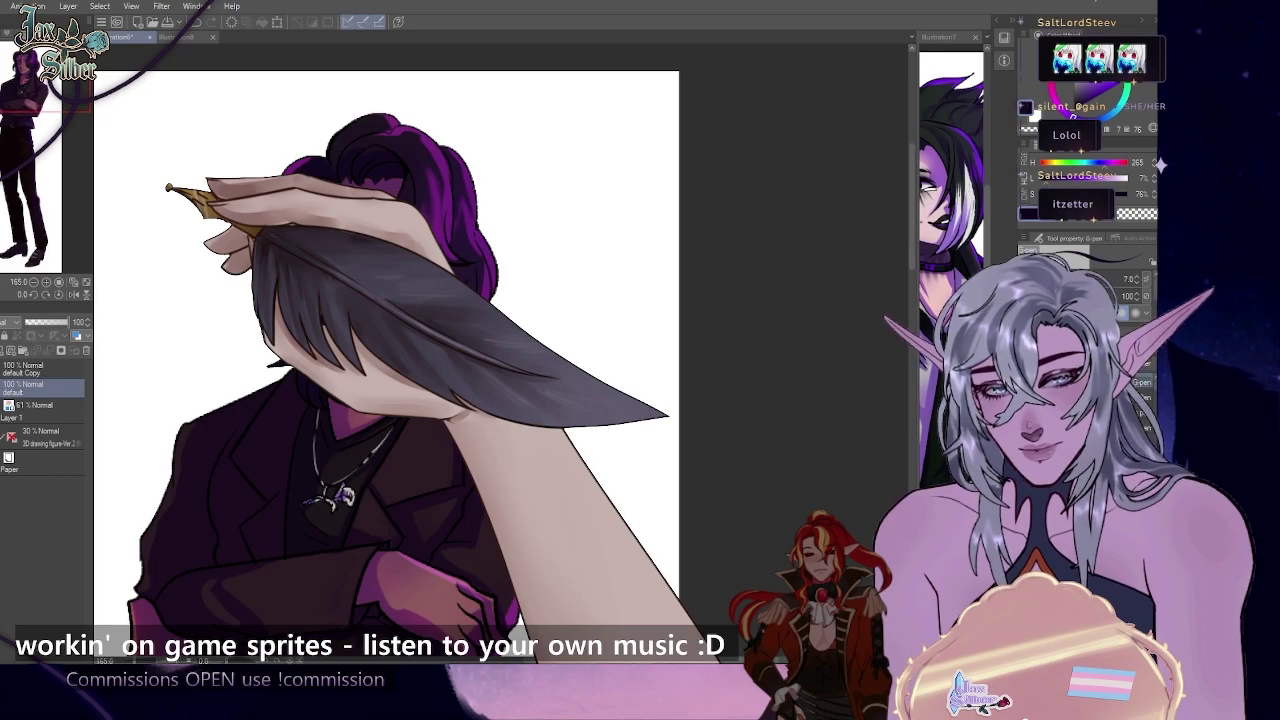
pyautogui.scroll(-3, 563, 442)
pyautogui.moveTo(240, 408); pyautogui.dragTo(220, 288)
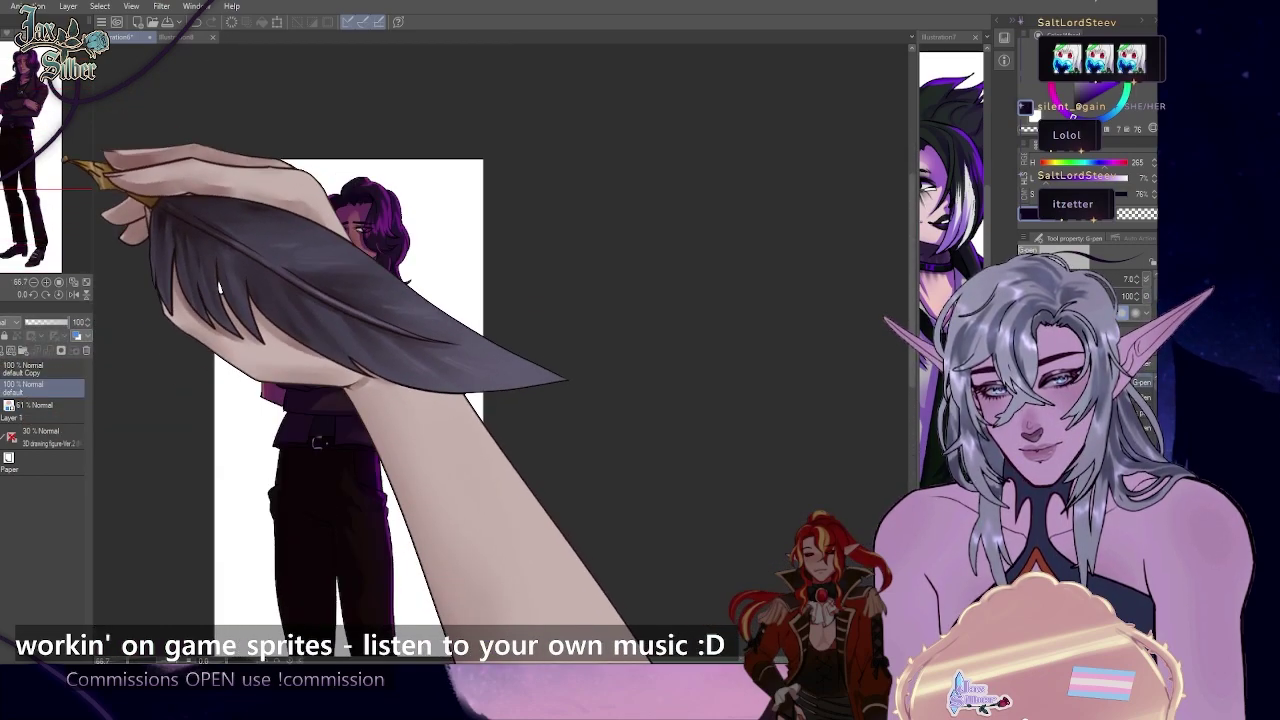
pyautogui.scroll(4, 65, 160)
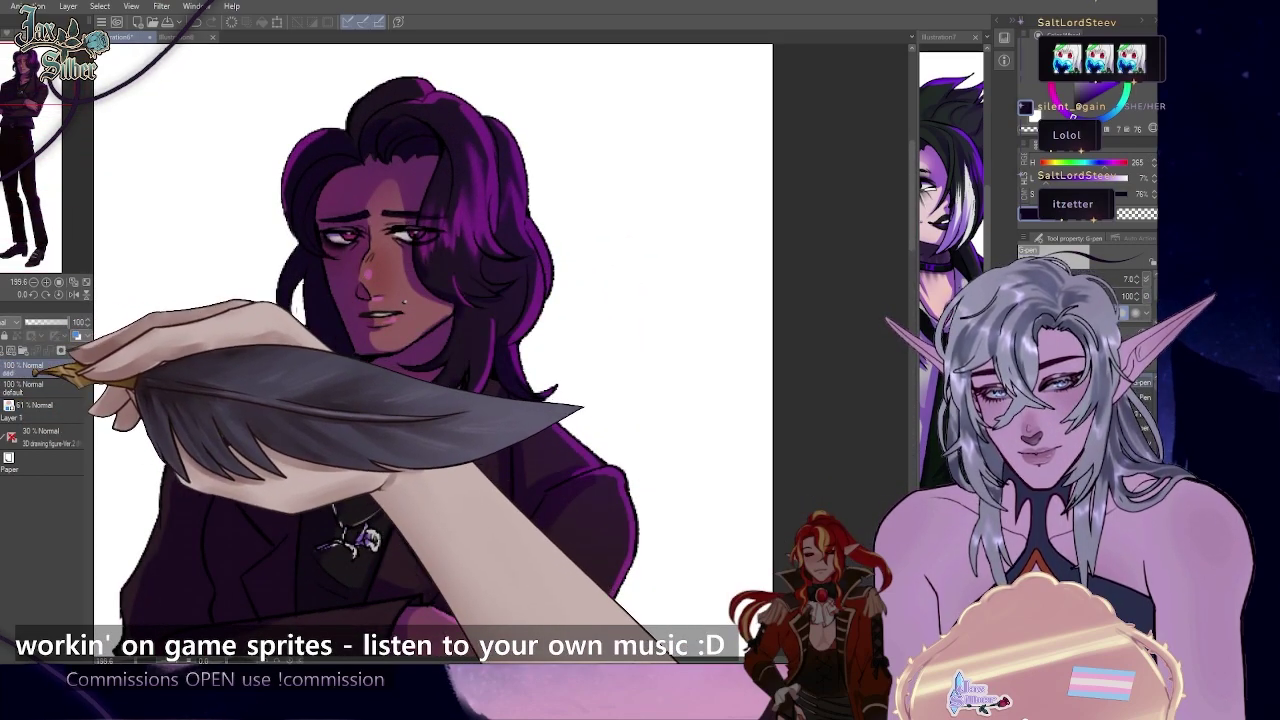
# - Paint a soft red blush over the nose and cheeks of the copied sad expression with a soft brush
pyautogui.hotkey('ctrl', 'z')
pyautogui.click(40, 465)
pyautogui.press('b')
pyautogui.moveTo(335, 253); pyautogui.dragTo(412, 268)
pyautogui.press('[')
pyautogui.press('[')
# - Lasso both irises in Folder 1 Copy 2 of the sad Copy folder and shift them so the gaze points forward
pyautogui.click(4, 417)
pyautogui.click(42, 393)
pyautogui.click(4, 413)
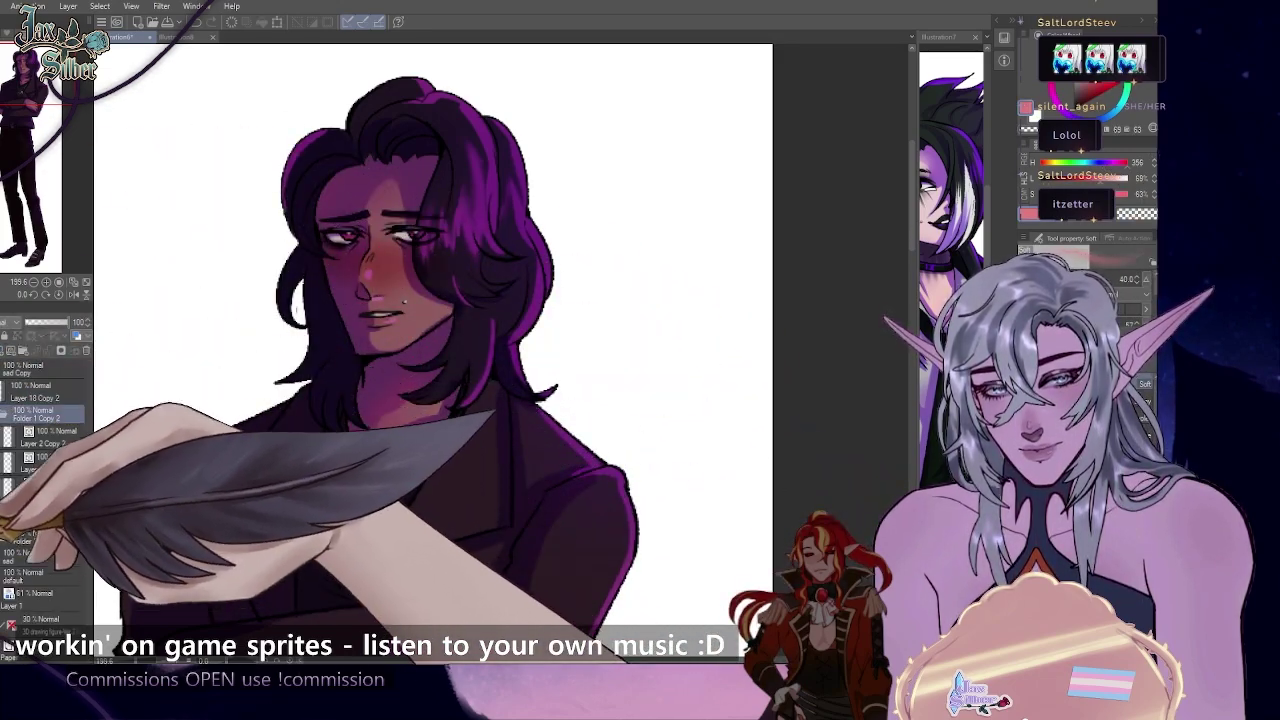
pyautogui.click(50, 437)
pyautogui.press('o')
pyautogui.press('m')
pyautogui.click(47, 282)
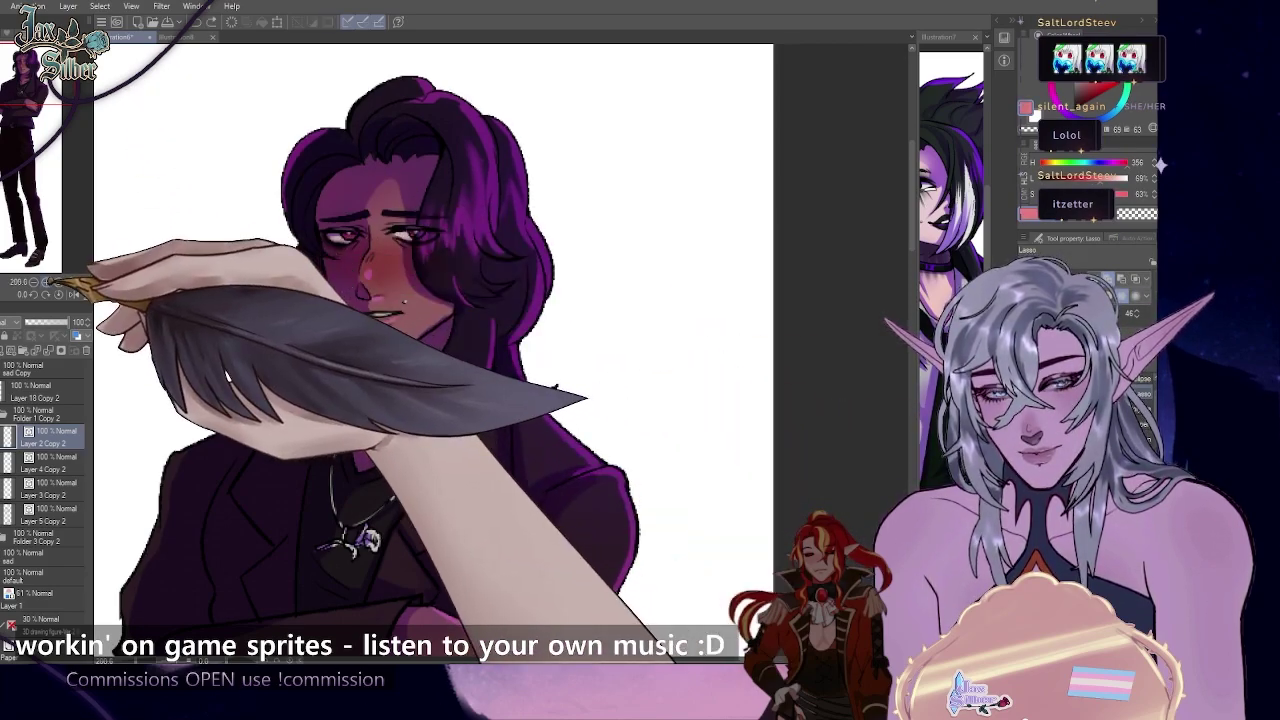
pyautogui.click(48, 282)
pyautogui.moveTo(370, 212); pyautogui.dragTo(560, 326)
pyautogui.moveTo(500, 224); pyautogui.dragTo(548, 240)
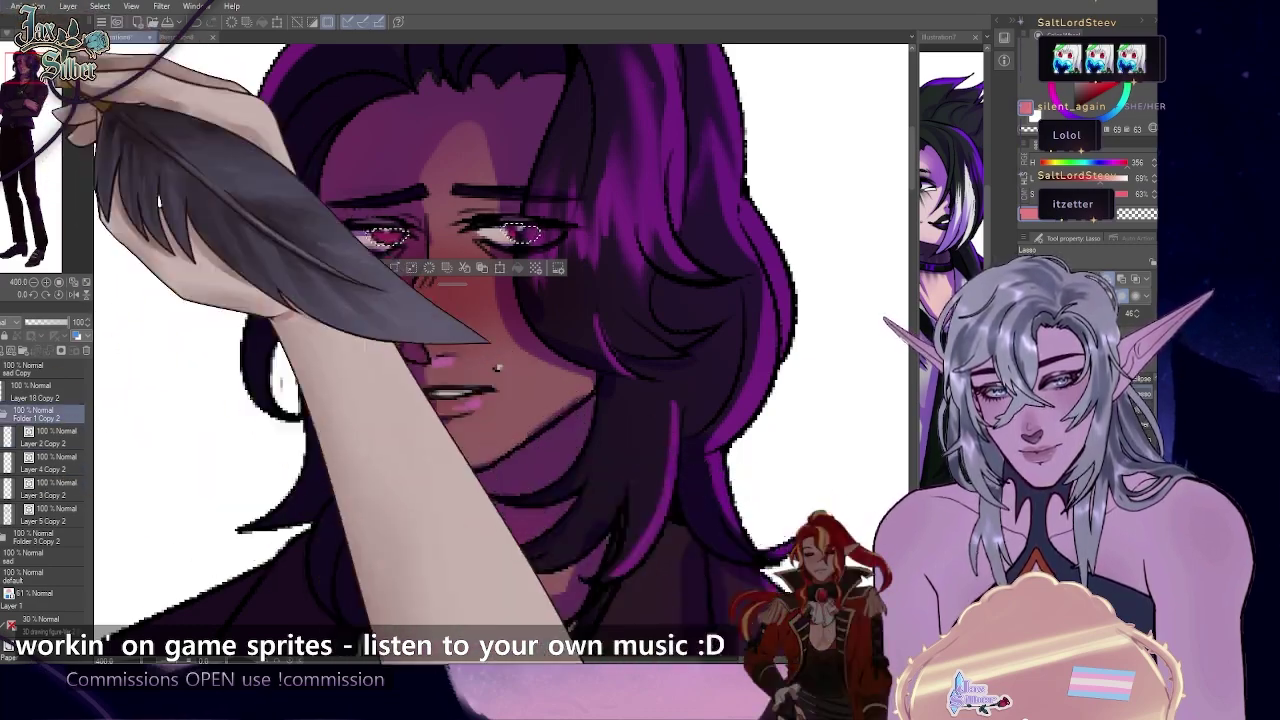
pyautogui.click(52, 437)
pyautogui.hotkey('ctrl', 'c')
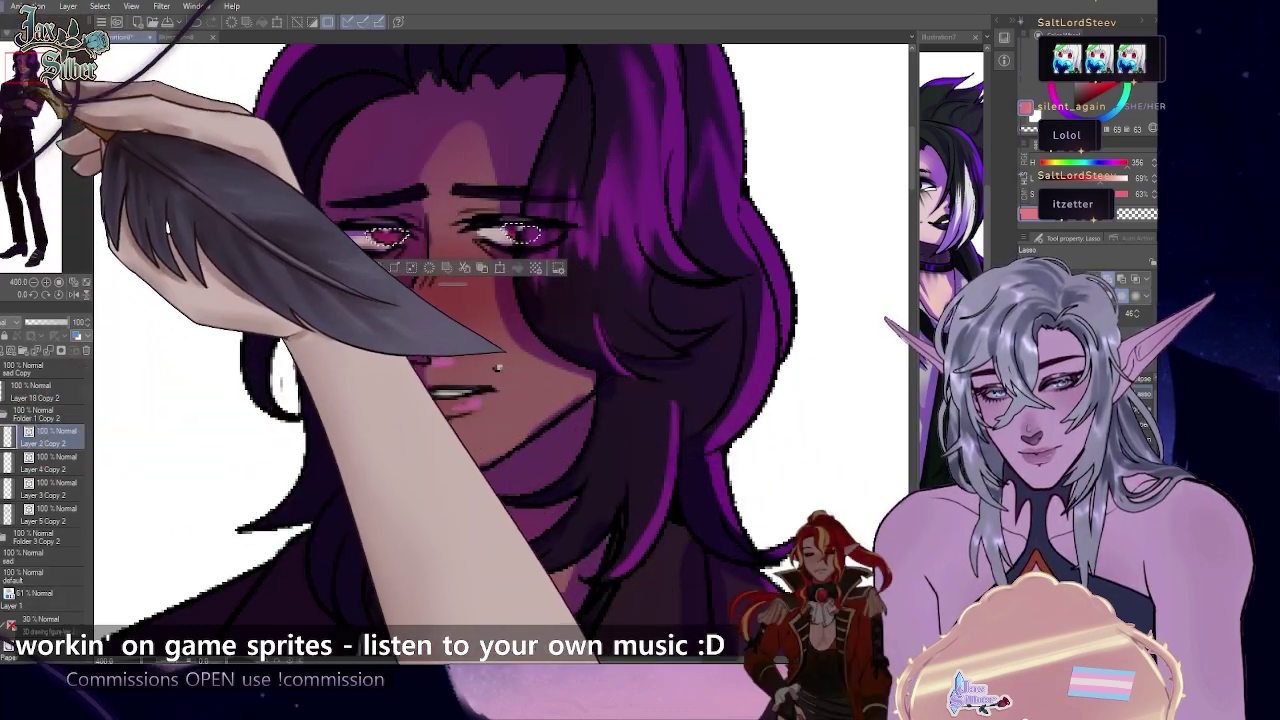
pyautogui.hotkey('ctrl', 'v')
pyautogui.hotkey('ctrl', 't')
pyautogui.hotkey('ctrl', 'd')
# - Repaint the eye whites and irises on Layer 14 Copy 2 and the layer above it, using tones sampled from the eyes
pyautogui.scroll(-3, 75, 449)
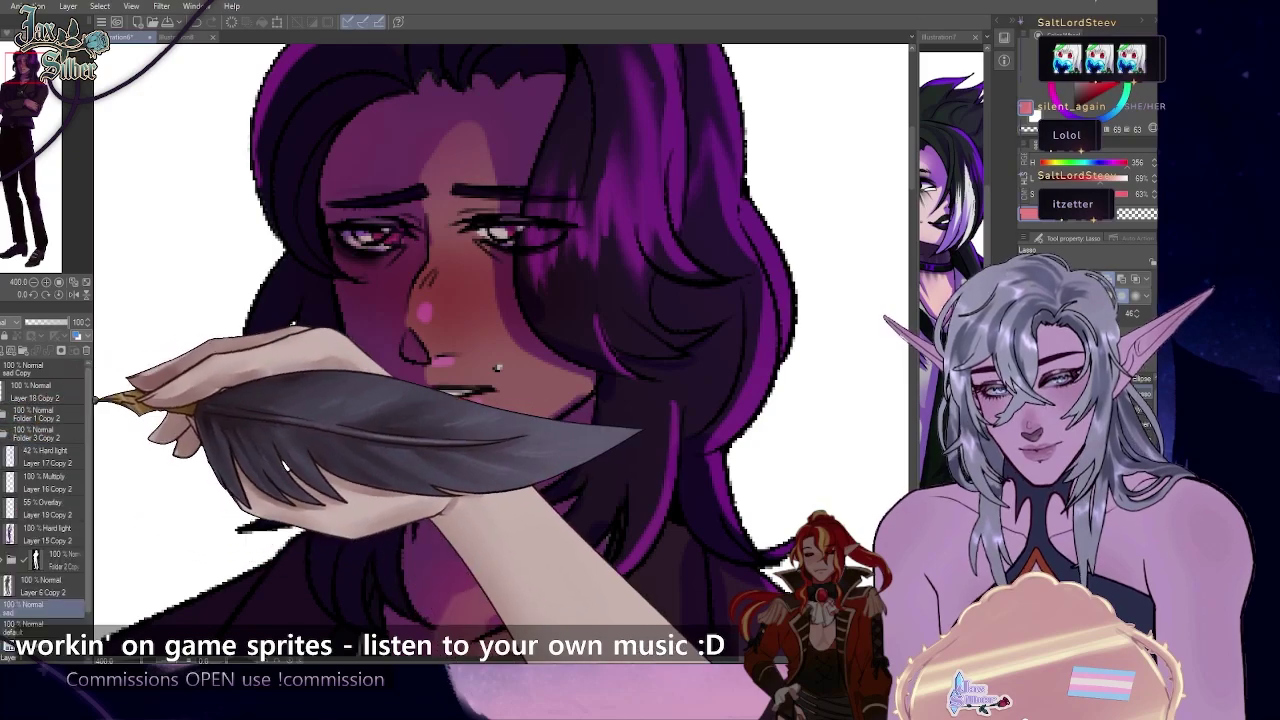
pyautogui.click(54, 575)
pyautogui.click(54, 471)
pyautogui.press('p')
pyautogui.keyDown('alt'); pyautogui.click(370, 234); pyautogui.keyUp('alt')
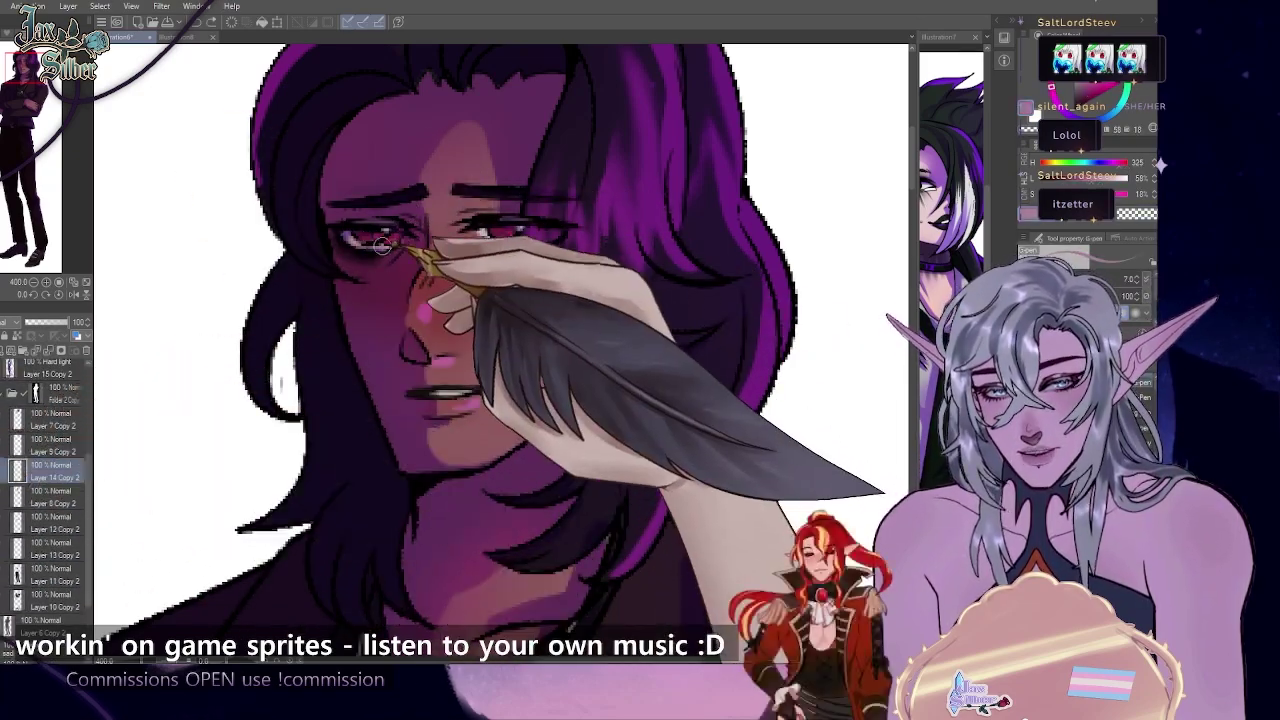
pyautogui.click(56, 446)
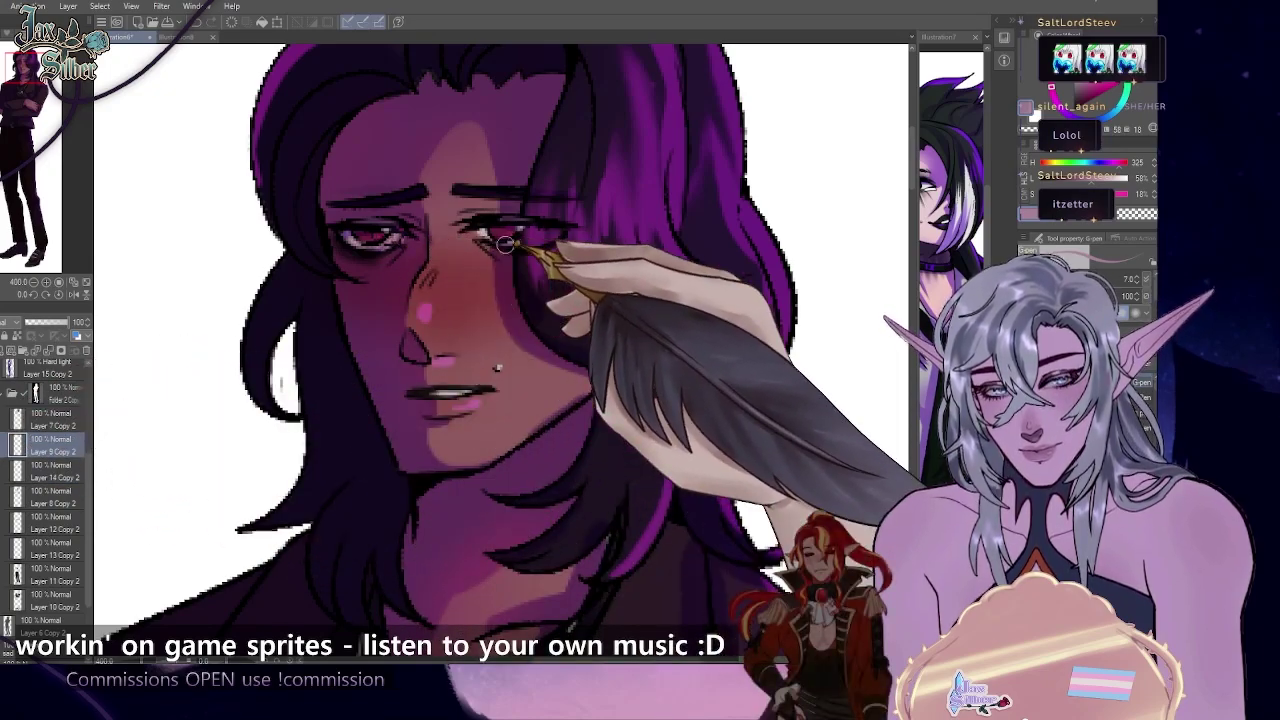
pyautogui.keyDown('ctrl'); pyautogui.click(401, 271); pyautogui.keyUp('ctrl')
pyautogui.click(3, 393)
pyautogui.click(2, 441)
pyautogui.click(2, 441)
pyautogui.click(4, 398)
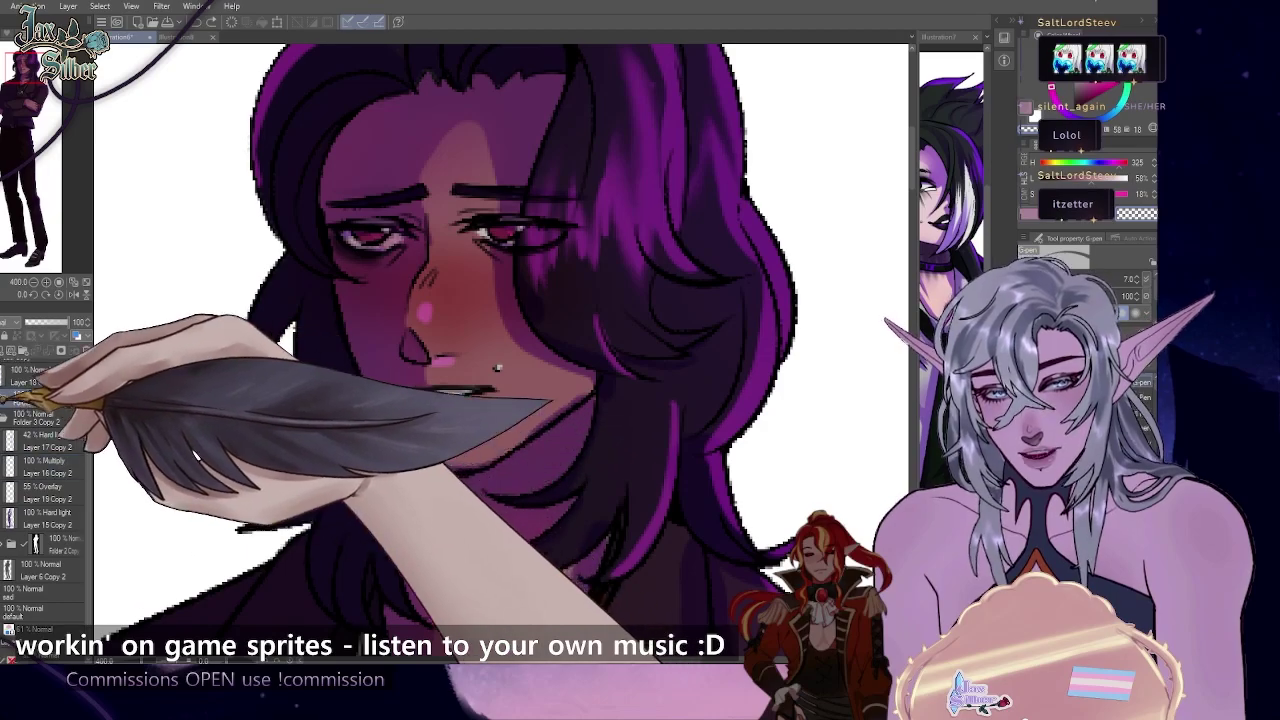
# - Lasso the highlight of the eye beside the hair on Layer 18 Copy 2 and shift it onto the moved iris
pyautogui.click(4, 382)
pyautogui.moveTo(500, 219); pyautogui.dragTo(531, 229)
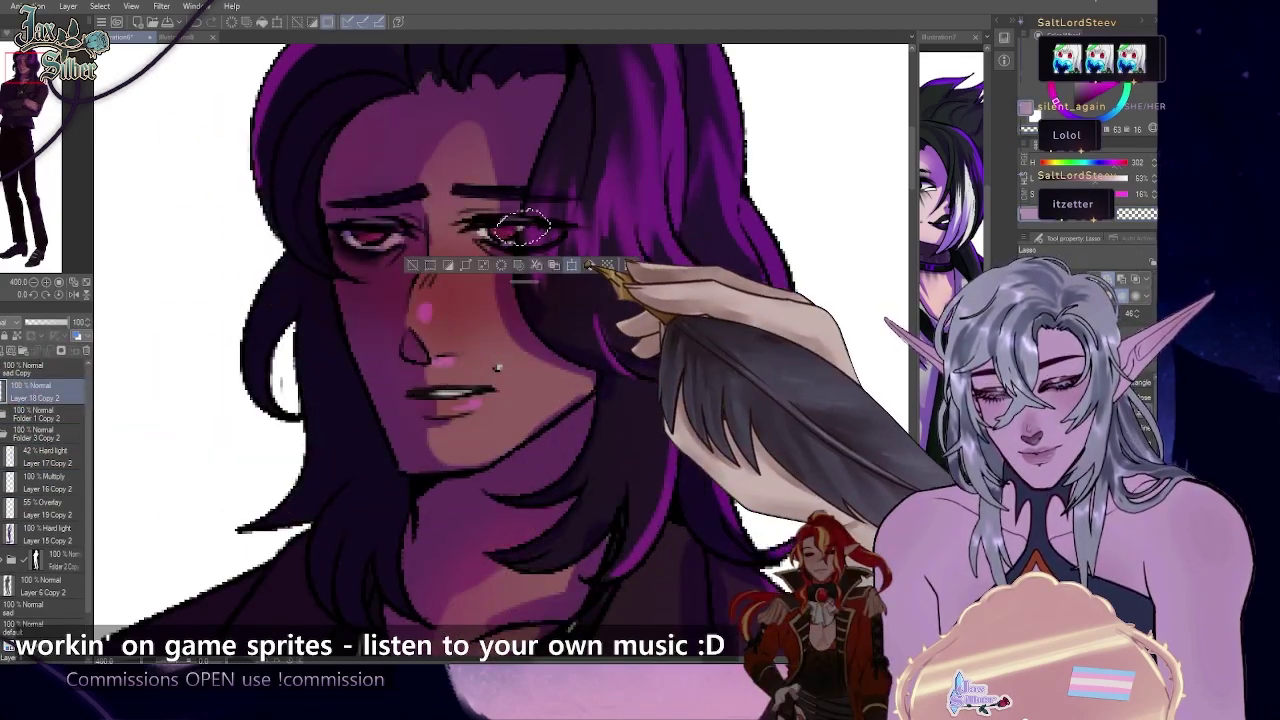
pyautogui.hotkey('ctrl', '+')
pyautogui.moveTo(518, 118); pyautogui.dragTo(480, 112)
pyautogui.press('Return')
pyautogui.hotkey('ctrl', 'd')
pyautogui.hotkey('ctrl', '-')
pyautogui.hotkey('ctrl', '-')
pyautogui.hotkey('ctrl', '+')
# - Touch up the highlights and irises on Layer 18 Copy 2 with the pen in a pale highlight tone and a sampled crimson
pyautogui.press('p')
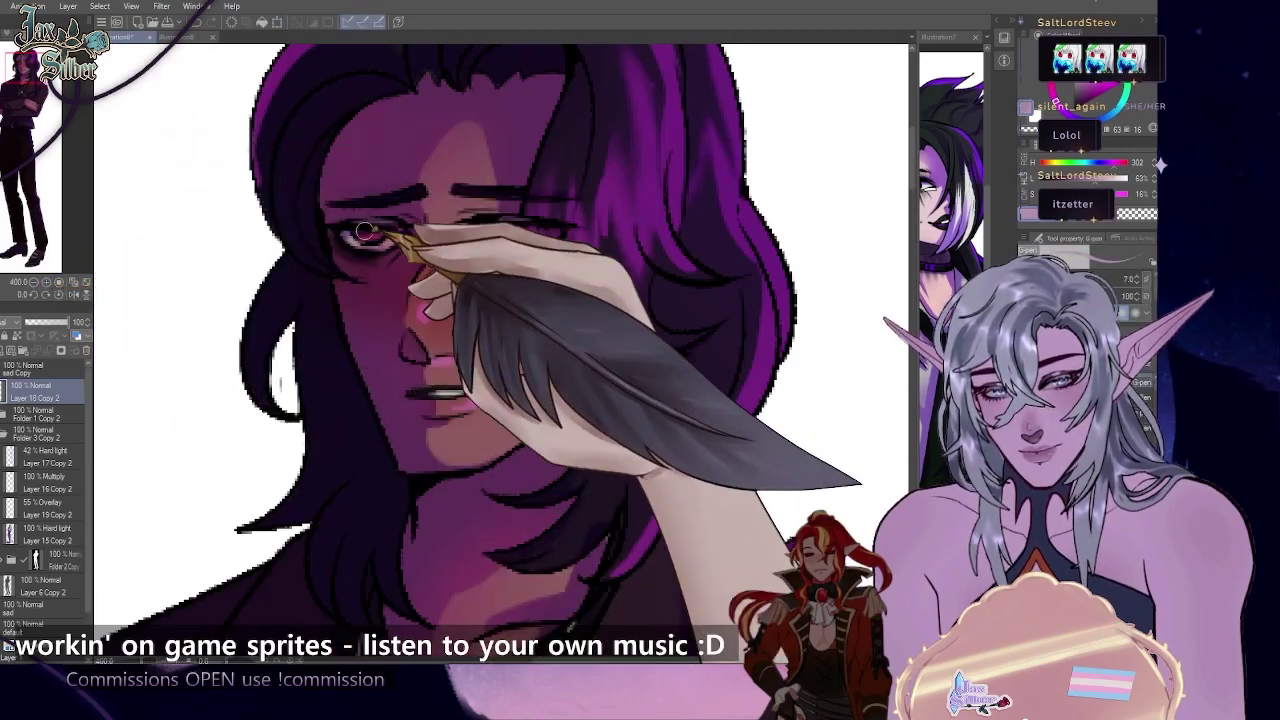
pyautogui.keyDown('alt'); pyautogui.click(376, 238); pyautogui.keyUp('alt')
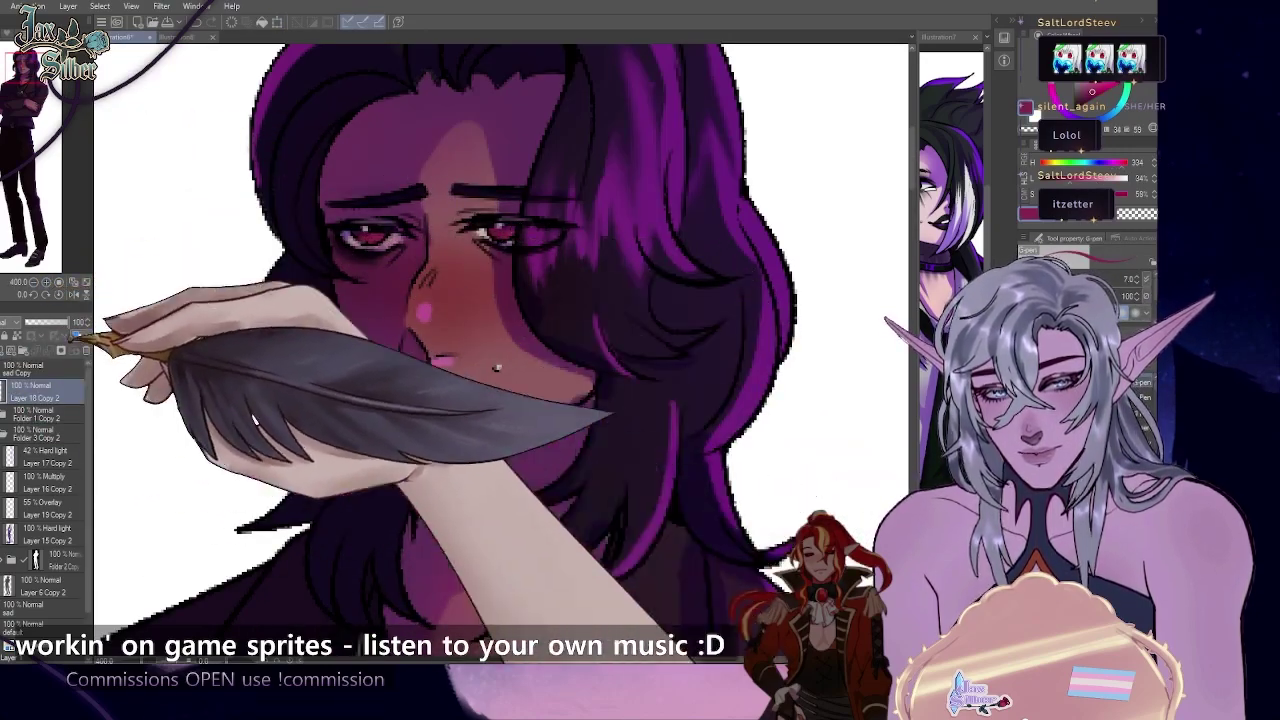
pyautogui.hotkey('ctrl', '-')
pyautogui.hotkey('ctrl', '-')
pyautogui.hotkey('ctrl', '+')
pyautogui.hotkey('ctrl', '+')
pyautogui.moveTo(497, 131); pyautogui.dragTo(522, 311)
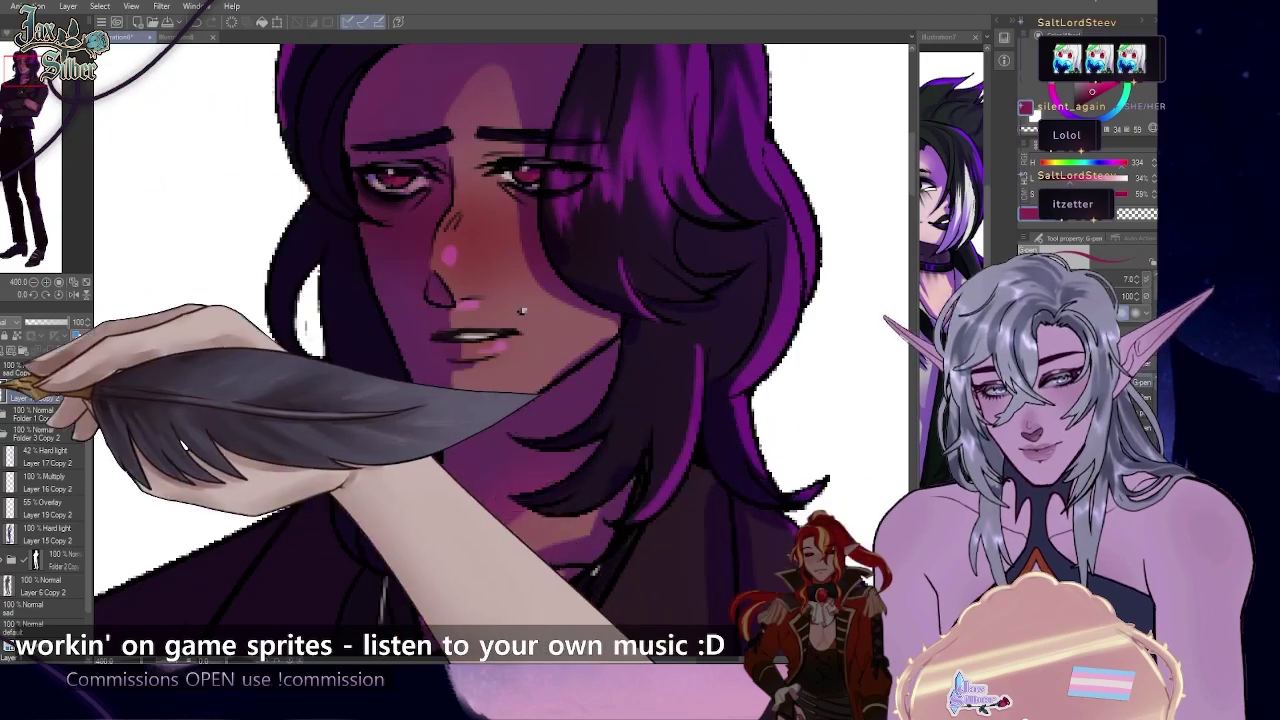
# - Draw dark red blush lines on the cheeks on a new layer and refine the sad Copy face with Liquify
pyautogui.hotkey('ctrl', 'shift', 'n')
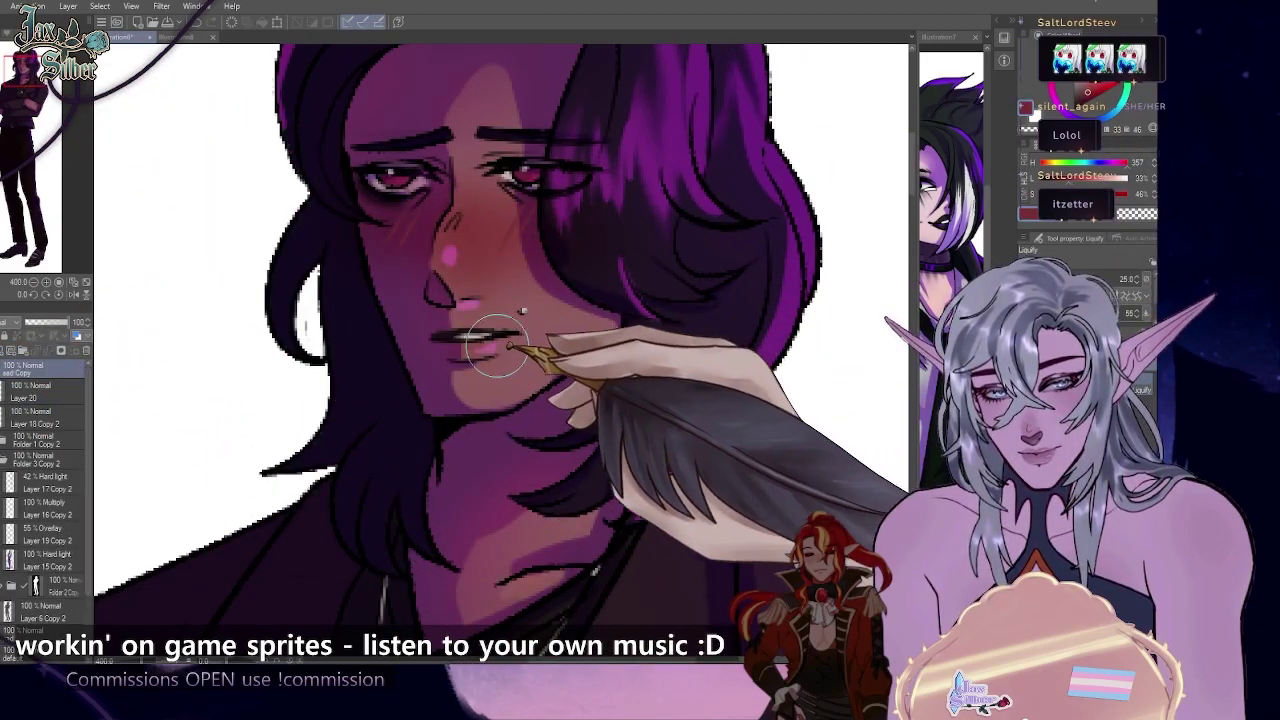
pyautogui.scroll(-3, 521, 311)
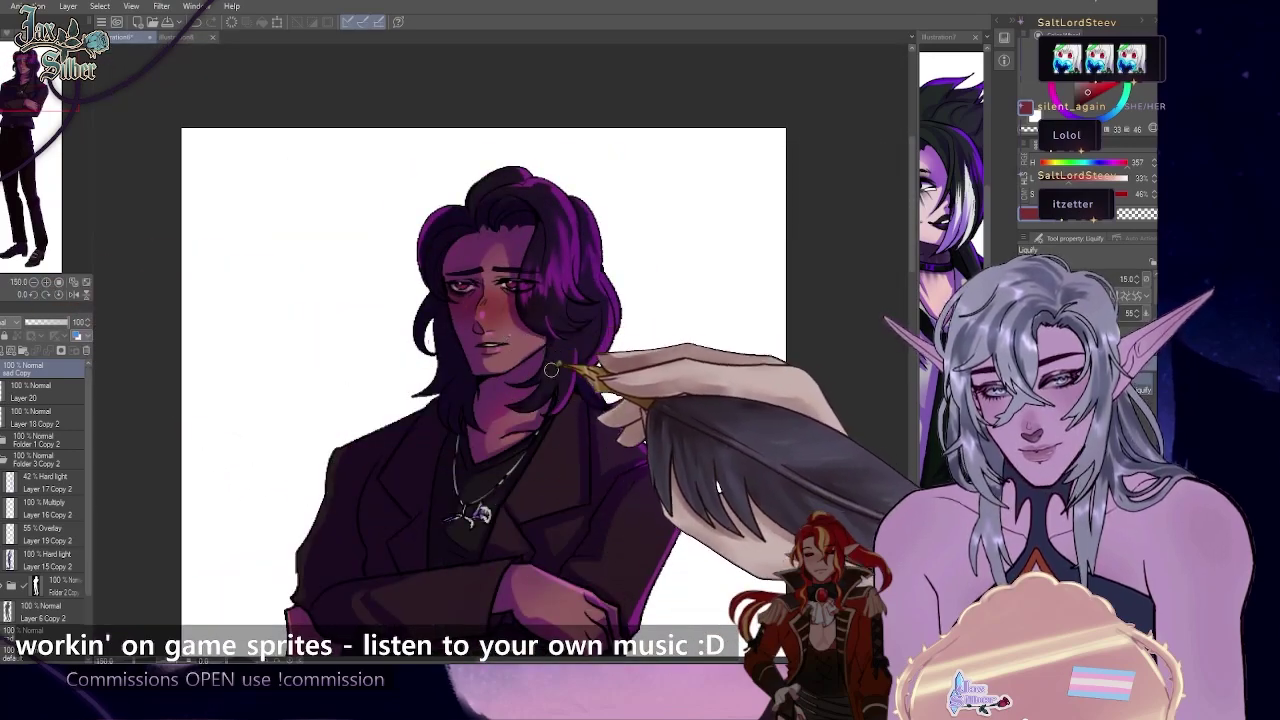
pyautogui.scroll(-1, 628, 396)
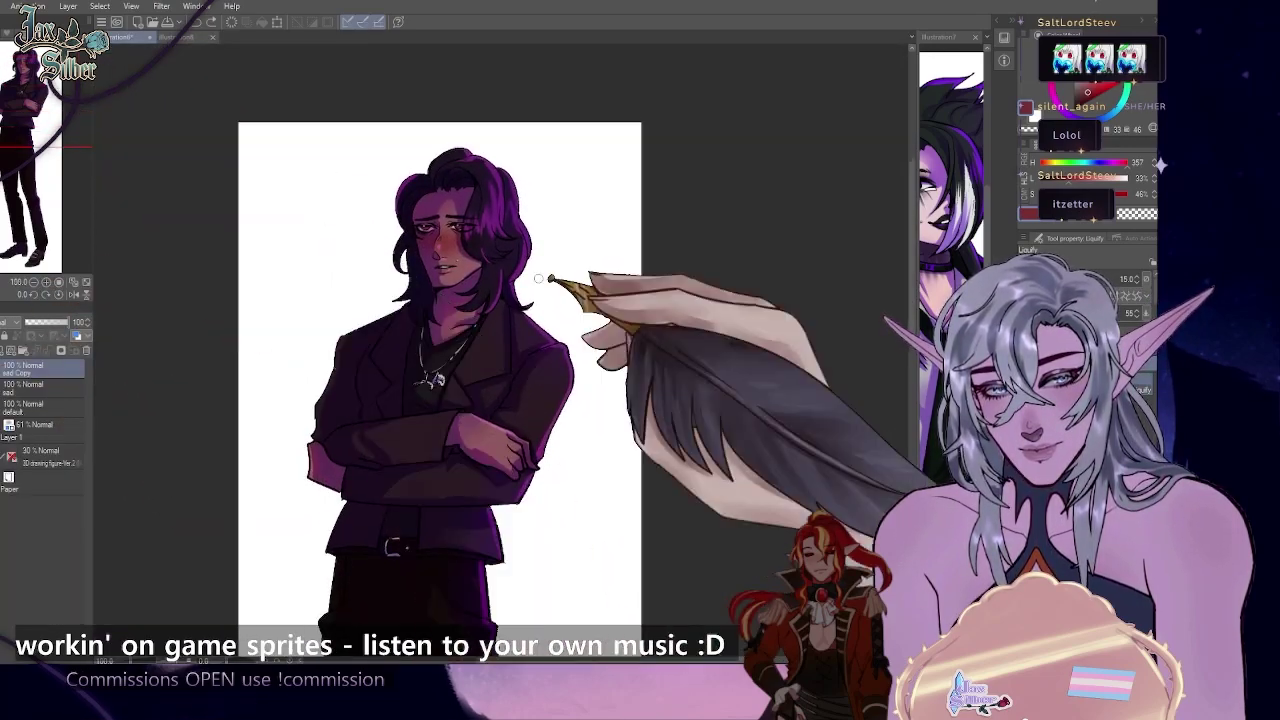
pyautogui.moveTo(545, 280); pyautogui.dragTo(497, 241)
pyautogui.scroll(4, 450, 190)
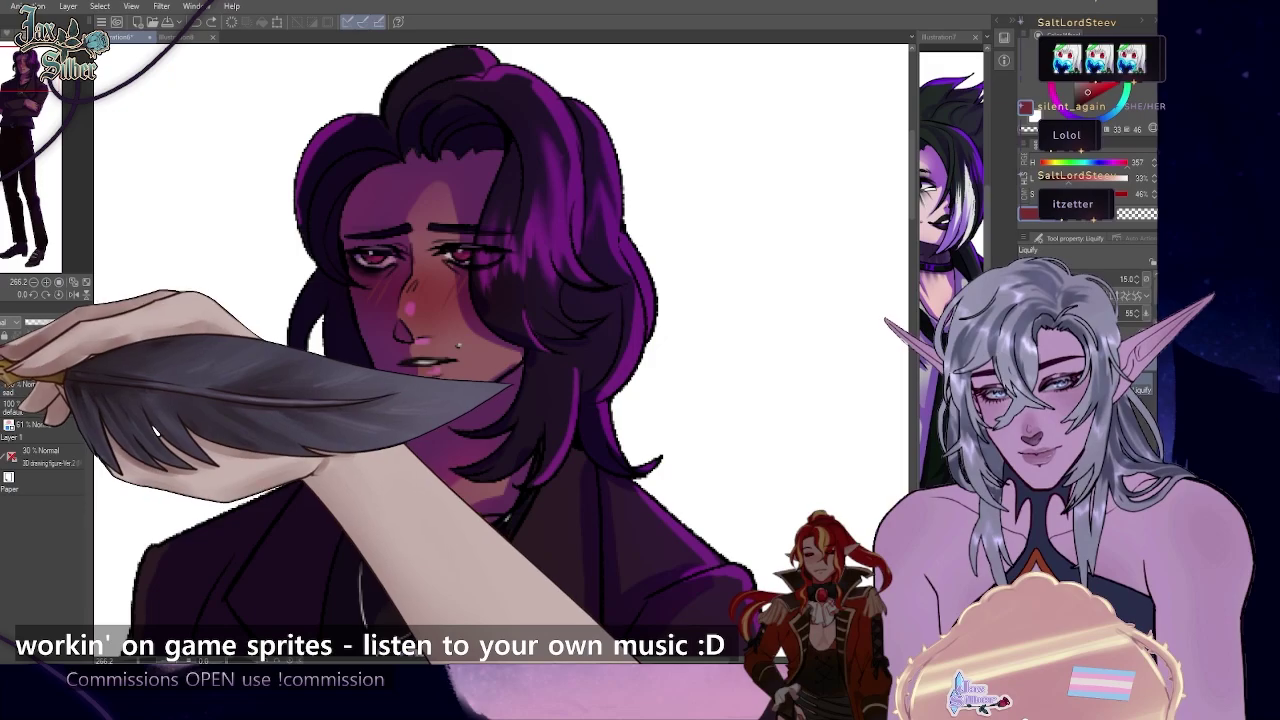
# - Hide the sad Copy and sad folders and duplicate the default folder for another expression
pyautogui.click(2, 369)
pyautogui.click(48, 391)
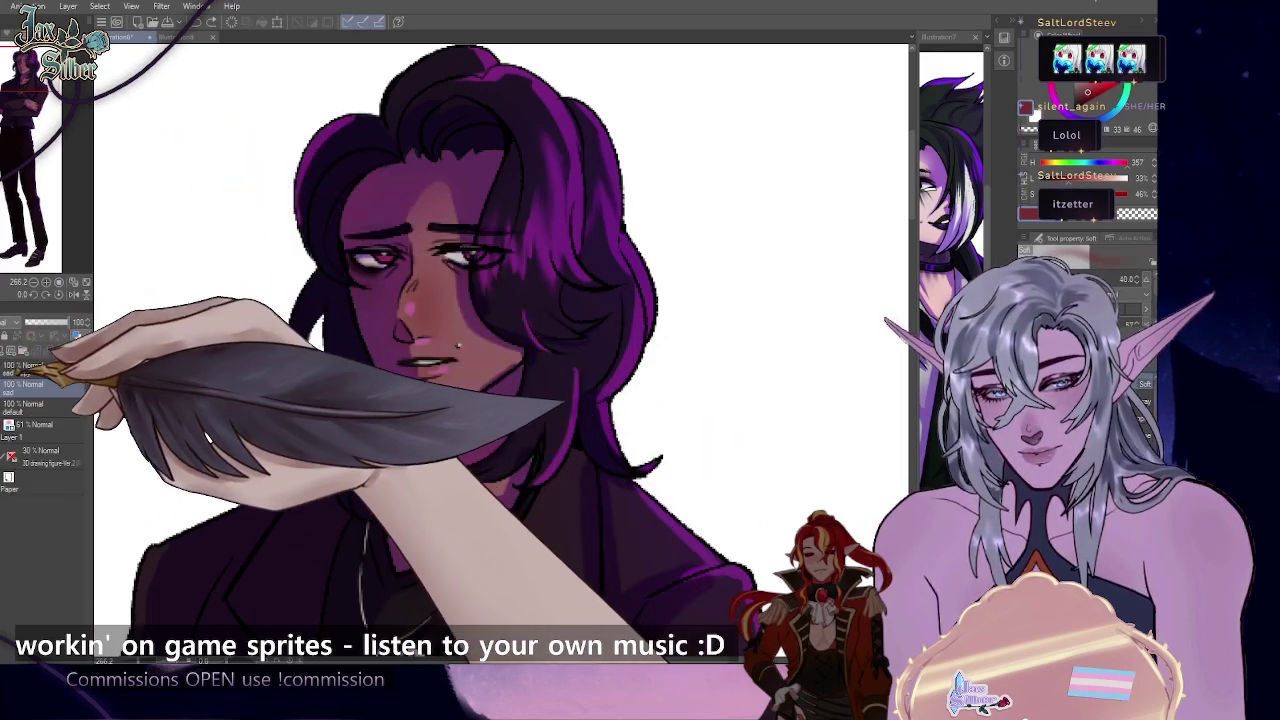
pyautogui.click(2, 388)
pyautogui.click(40, 408)
pyautogui.moveTo(40, 408); pyautogui.dragTo(10, 350)
# - Copy the mouth from the sad folder onto its own layer above default Copy and blend its edges with sampled skin tone
pyautogui.click(2, 388)
pyautogui.click(40, 390)
pyautogui.press('m')
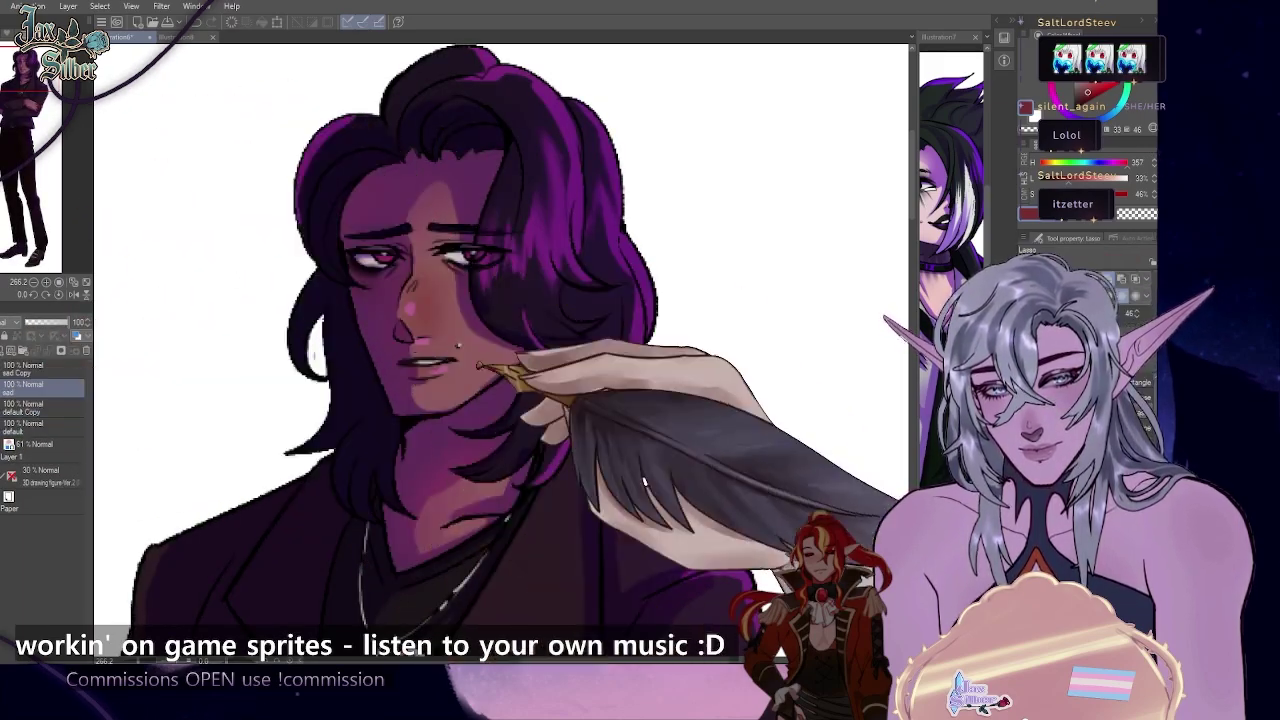
pyautogui.moveTo(458, 345); pyautogui.dragTo(450, 343)
pyautogui.hotkey('ctrl', 'c')
pyautogui.hotkey('ctrl', 'v')
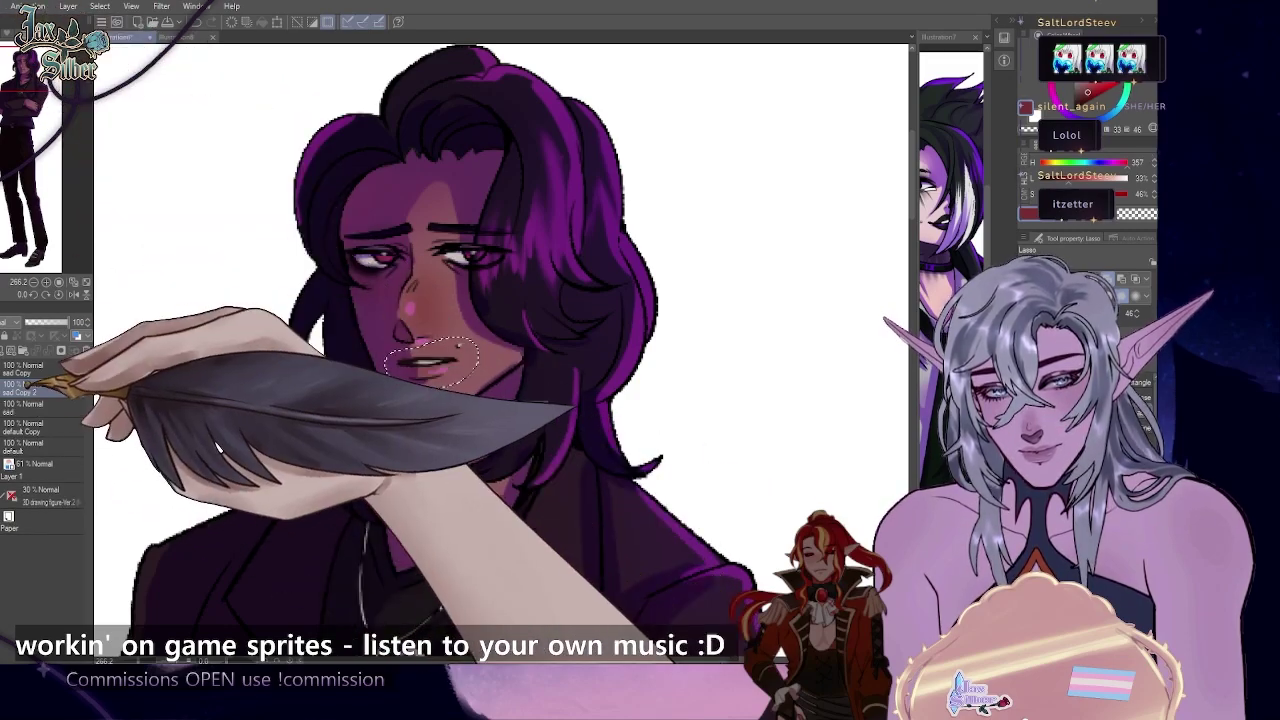
pyautogui.hotkey('shift', 'alt', 'e')
pyautogui.hotkey('ctrl', 'd')
pyautogui.moveTo(20, 388); pyautogui.dragTo(20, 412)
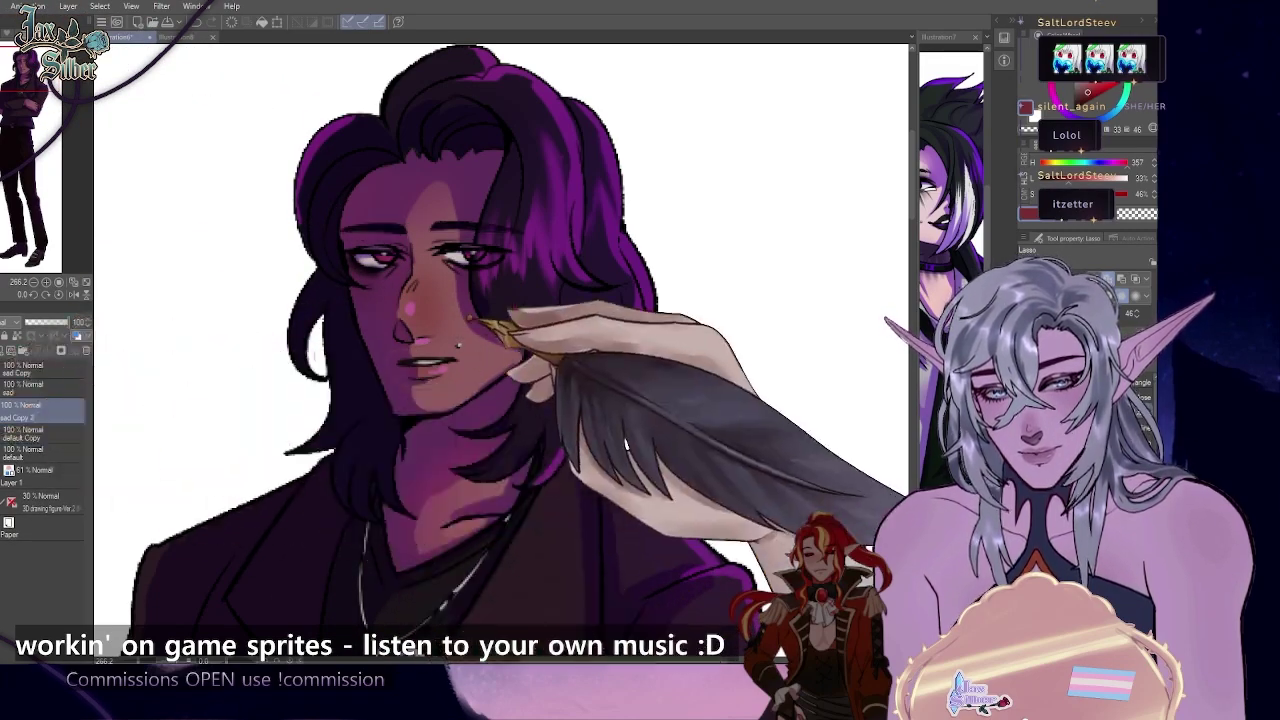
pyautogui.scroll(2, 430, 302)
pyautogui.press('e')
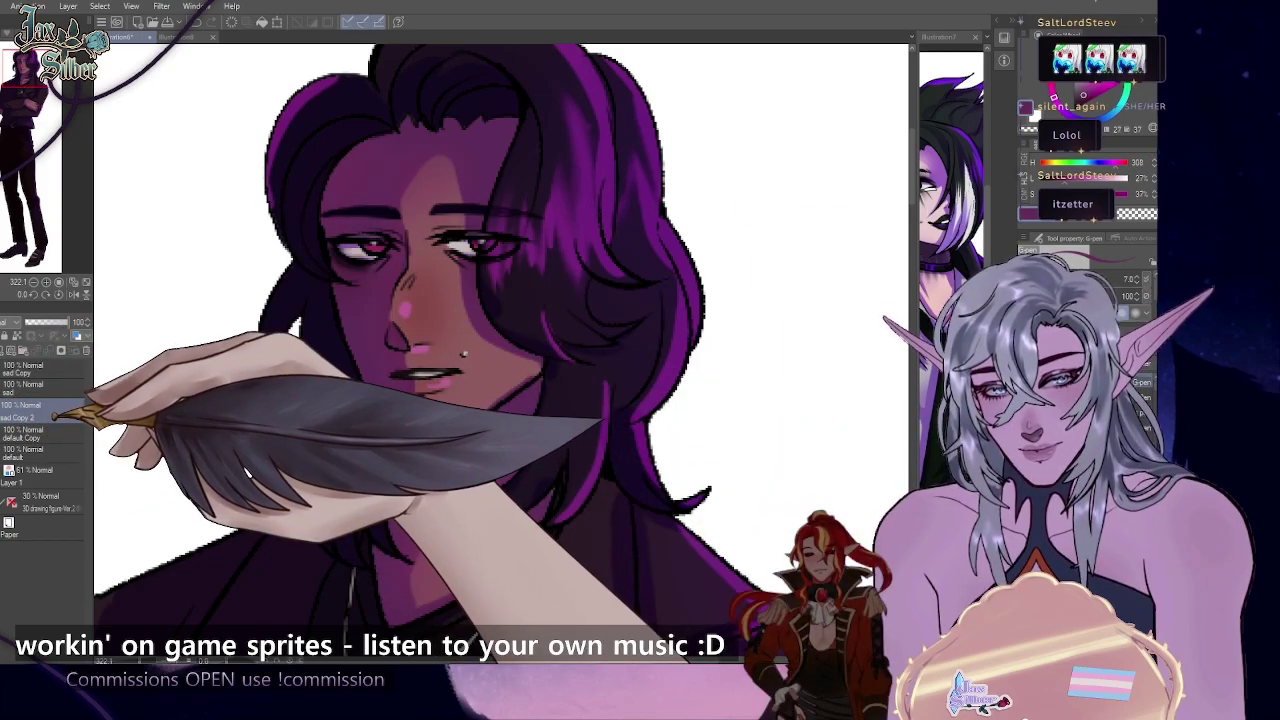
# - Copy one slanted eyebrow from the sad folder onto a layer above default Copy and cover the old brow with sampled skin tone
pyautogui.click(22, 388)
pyautogui.press('m')
pyautogui.moveTo(412, 222); pyautogui.dragTo(408, 206)
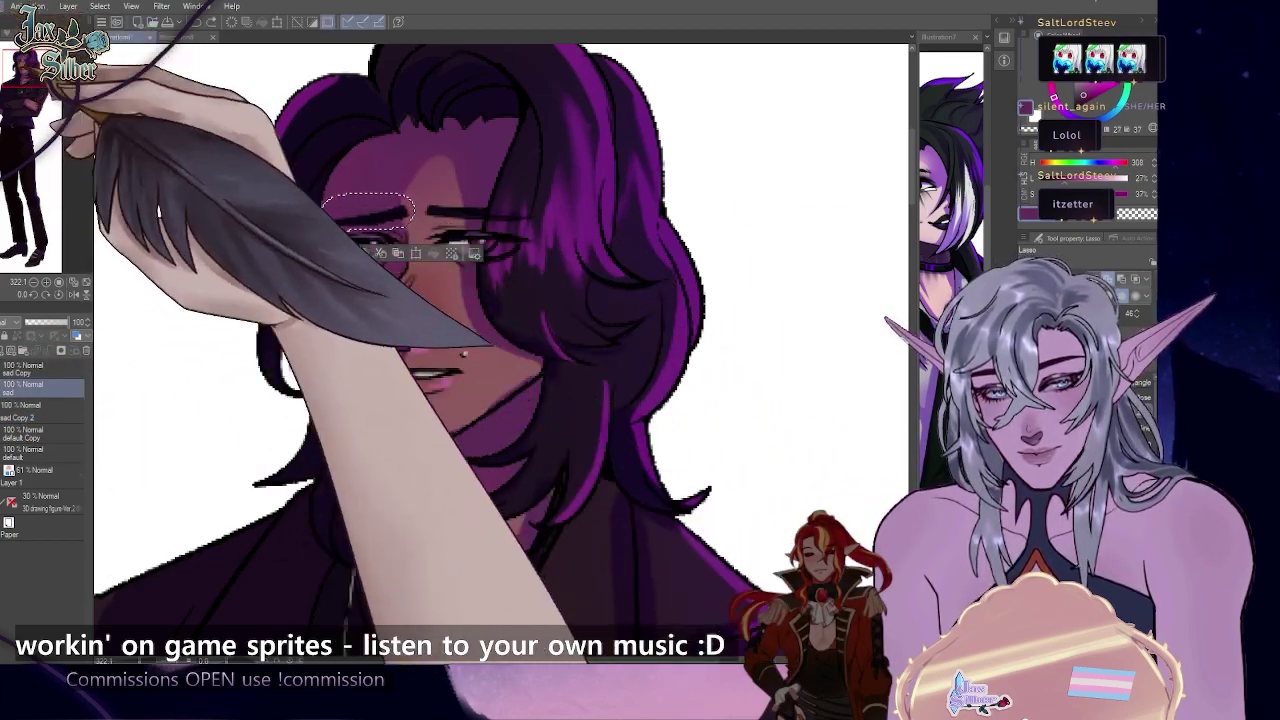
pyautogui.hotkey('ctrl', 'c')
pyautogui.hotkey('ctrl', 'v')
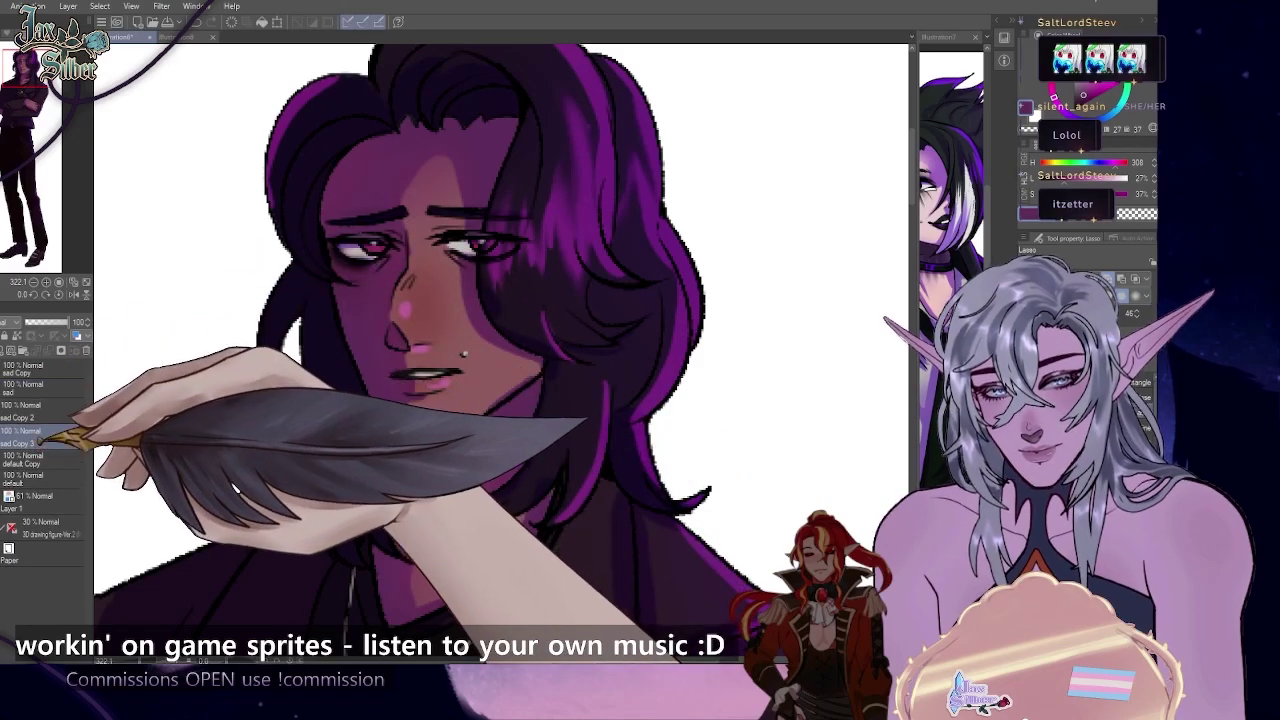
pyautogui.press('p')
pyautogui.keyDown('alt'); pyautogui.click(350, 226); pyautogui.keyUp('alt')
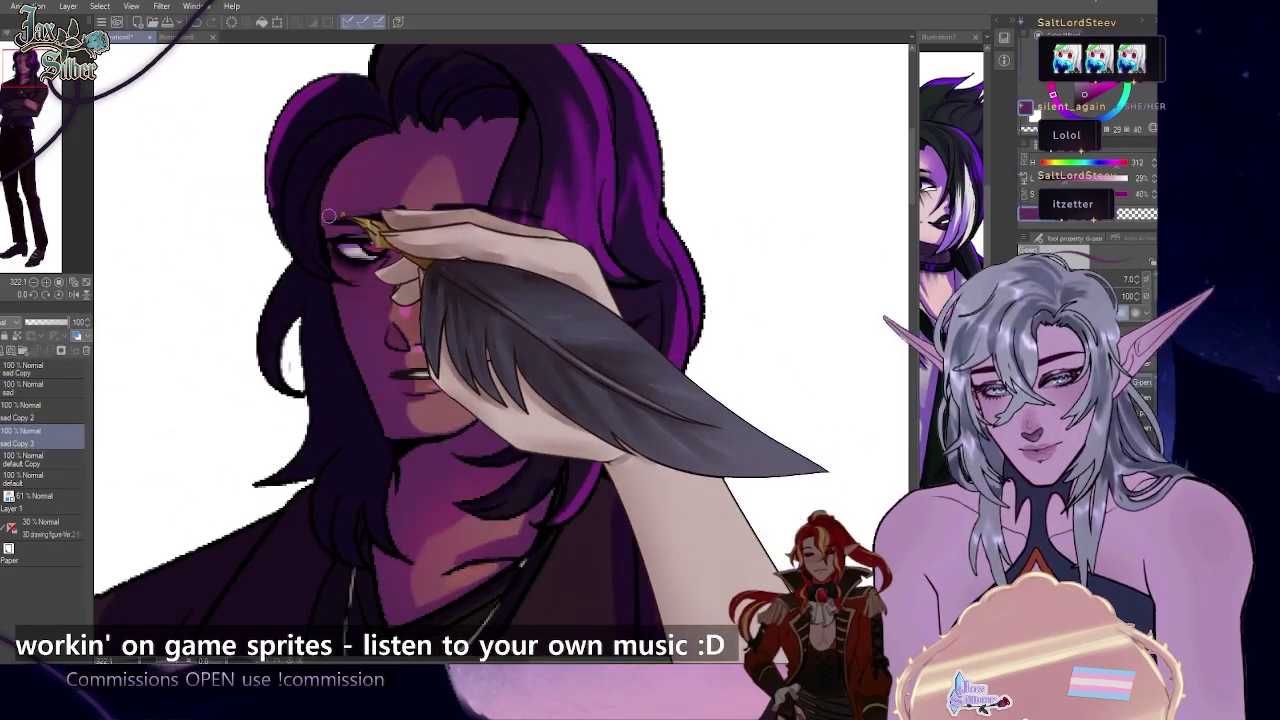
pyautogui.moveTo(445, 218); pyautogui.dragTo(600, 262)
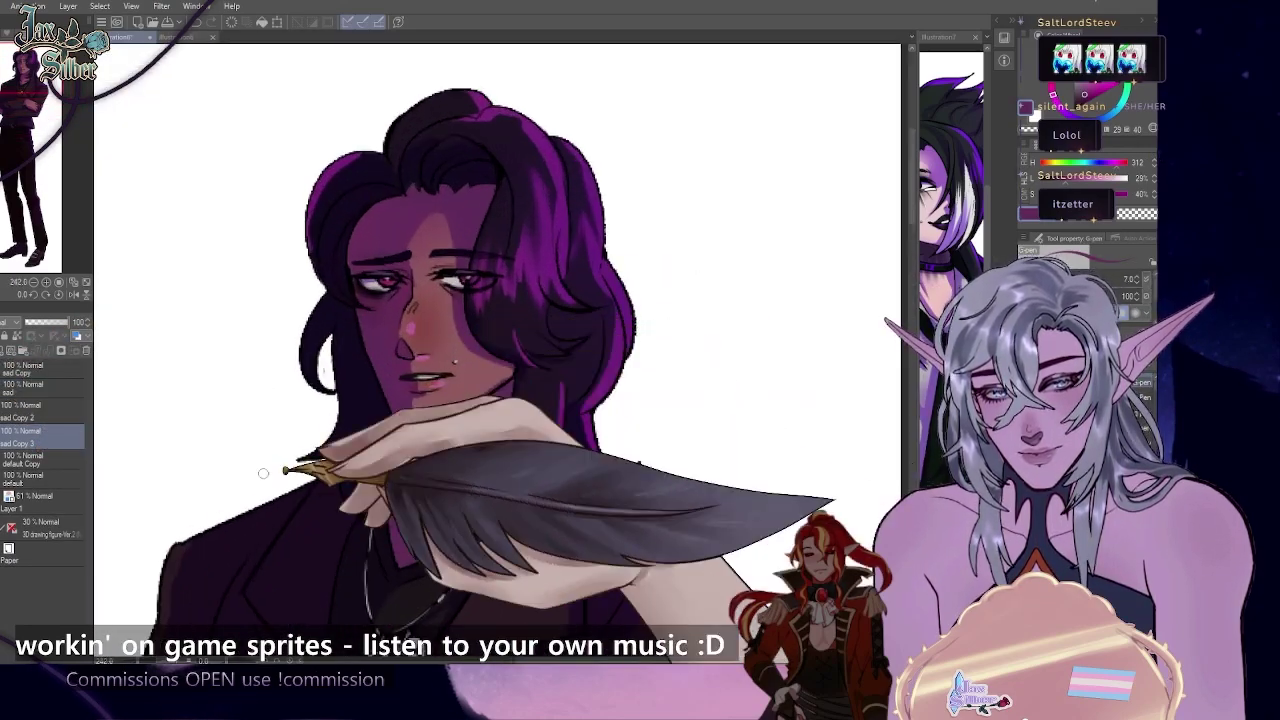
pyautogui.click(20, 460)
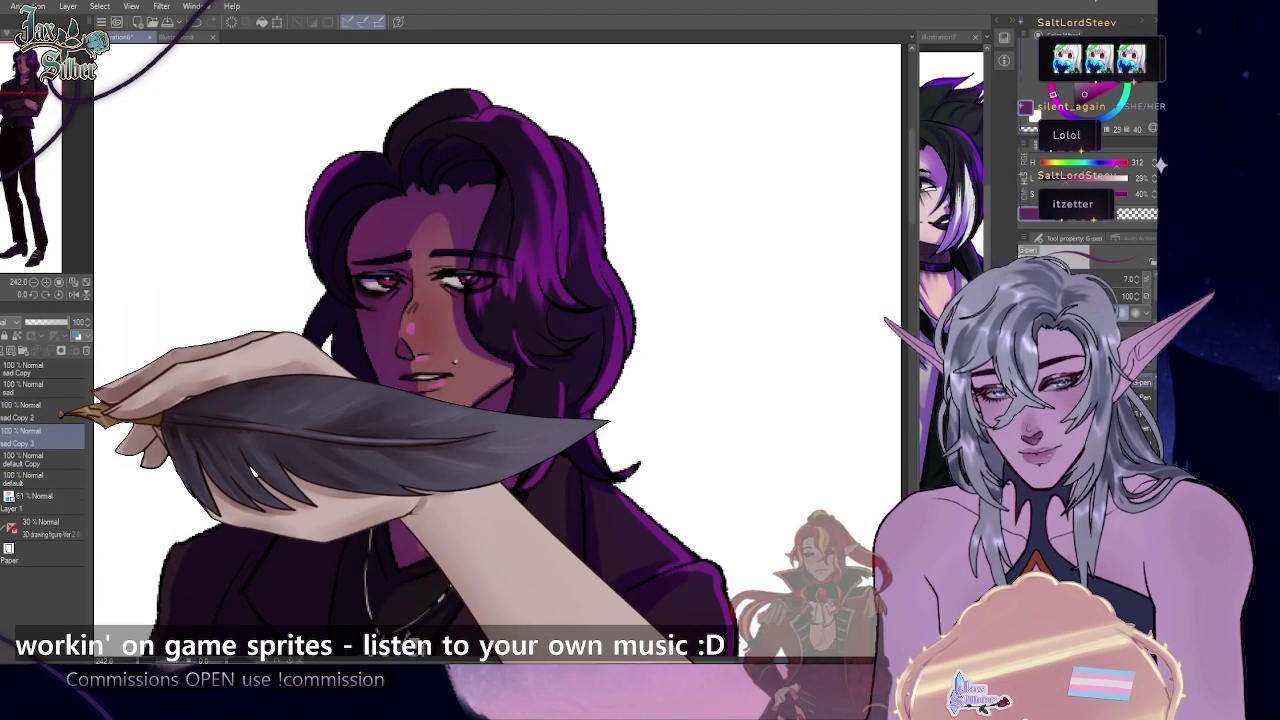
# - Shade the upper face and hair of default Copy 2 with a soft blue brush on the Multiply layer, Layer 21
pyautogui.scroll(2, 430, 240)
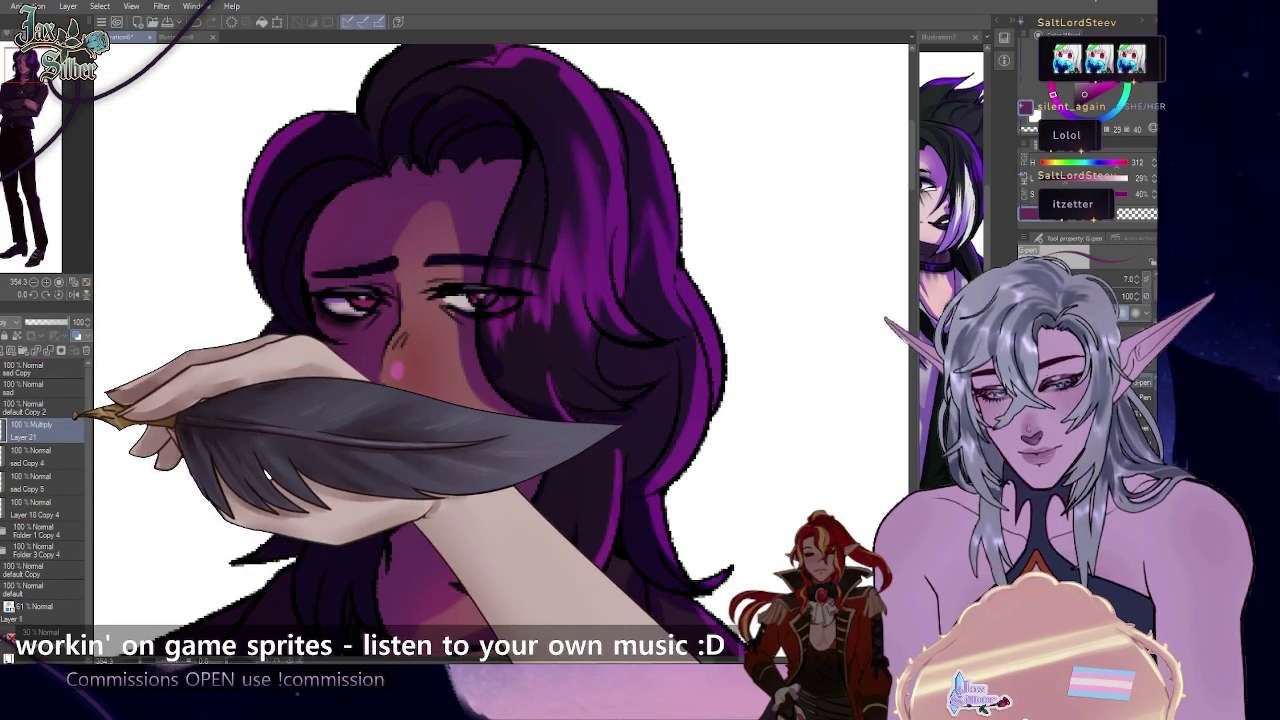
pyautogui.press('b')
pyautogui.press('b')
pyautogui.moveTo(432, 294); pyautogui.dragTo(448, 284)
pyautogui.scroll(-3, 445, 400)
pyautogui.scroll(3, 442, 385)
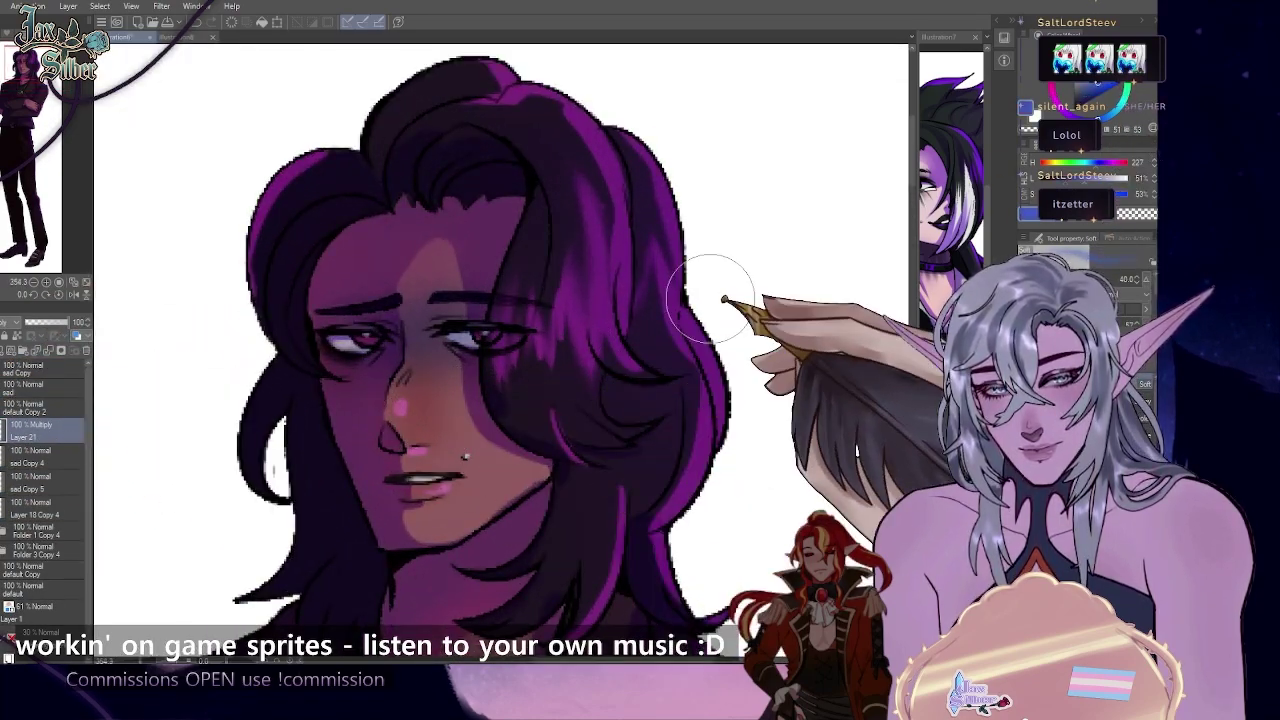
pyautogui.moveTo(694, 571); pyautogui.dragTo(694, 494)
pyautogui.press(']')
pyautogui.moveTo(380, 190); pyautogui.dragTo(511, 163)
pyautogui.scroll(-8, 571, 241)
pyautogui.scroll(15, 564, 213)
# - Copy the sad folder's eyebrow beside the hair onto its own layer and place it inside default Copy 2 below Layer 21
pyautogui.click(10, 385)
pyautogui.press('m')
pyautogui.moveTo(582, 293)
pyautogui.mouseDown()
pyautogui.moveTo(585, 307)
pyautogui.moveTo(602, 303)
pyautogui.mouseUp()
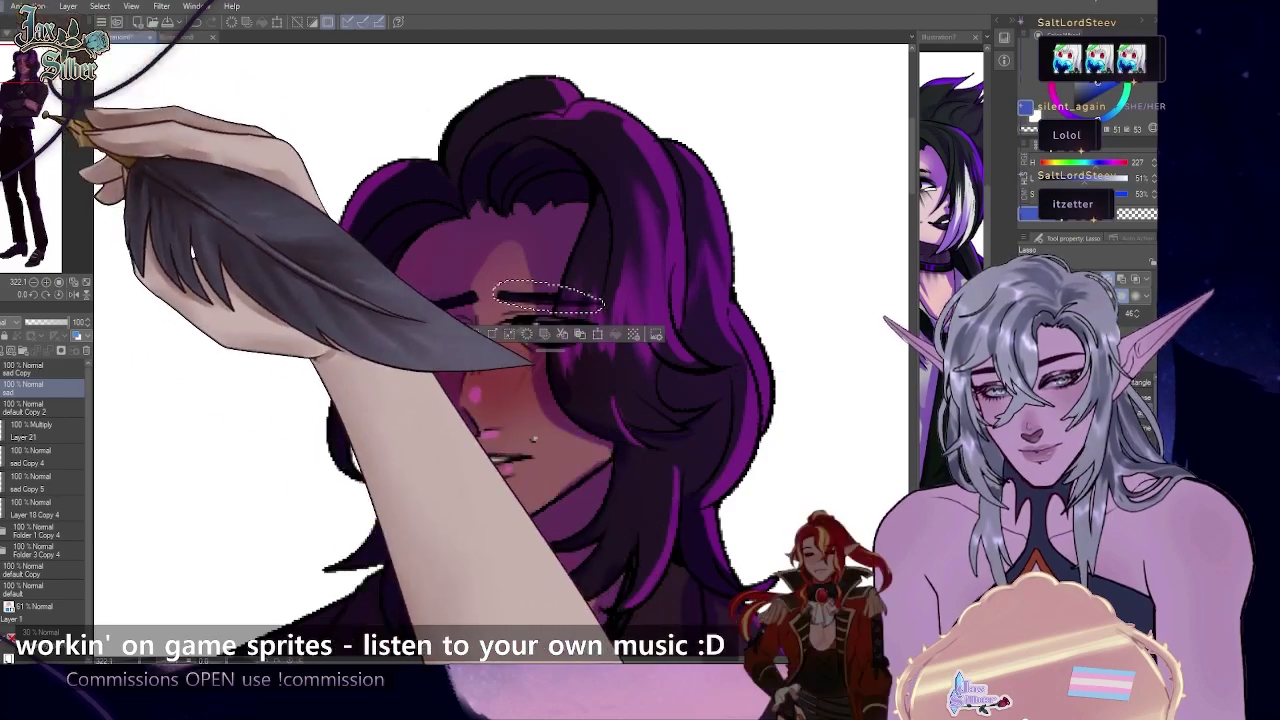
pyautogui.hotkey('ctrl', 'c')
pyautogui.hotkey('ctrl', 'v')
pyautogui.click(474, 335)
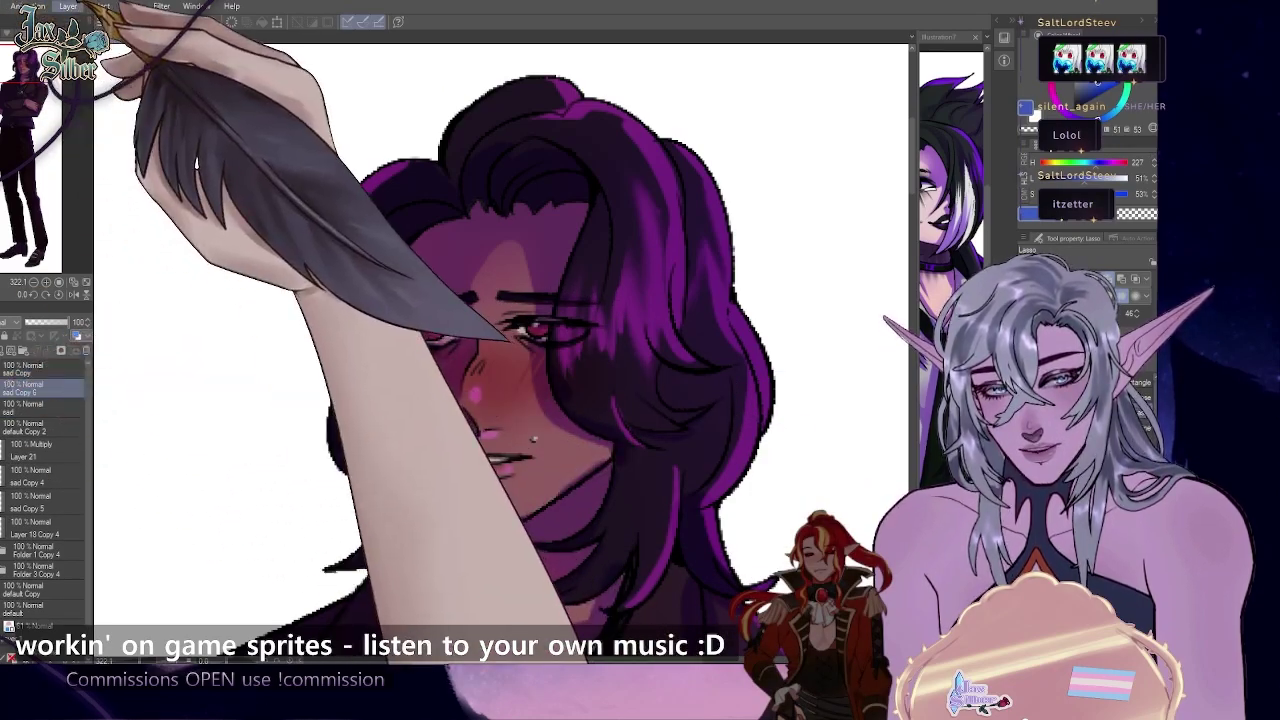
pyautogui.moveTo(63, 387); pyautogui.dragTo(78, 445)
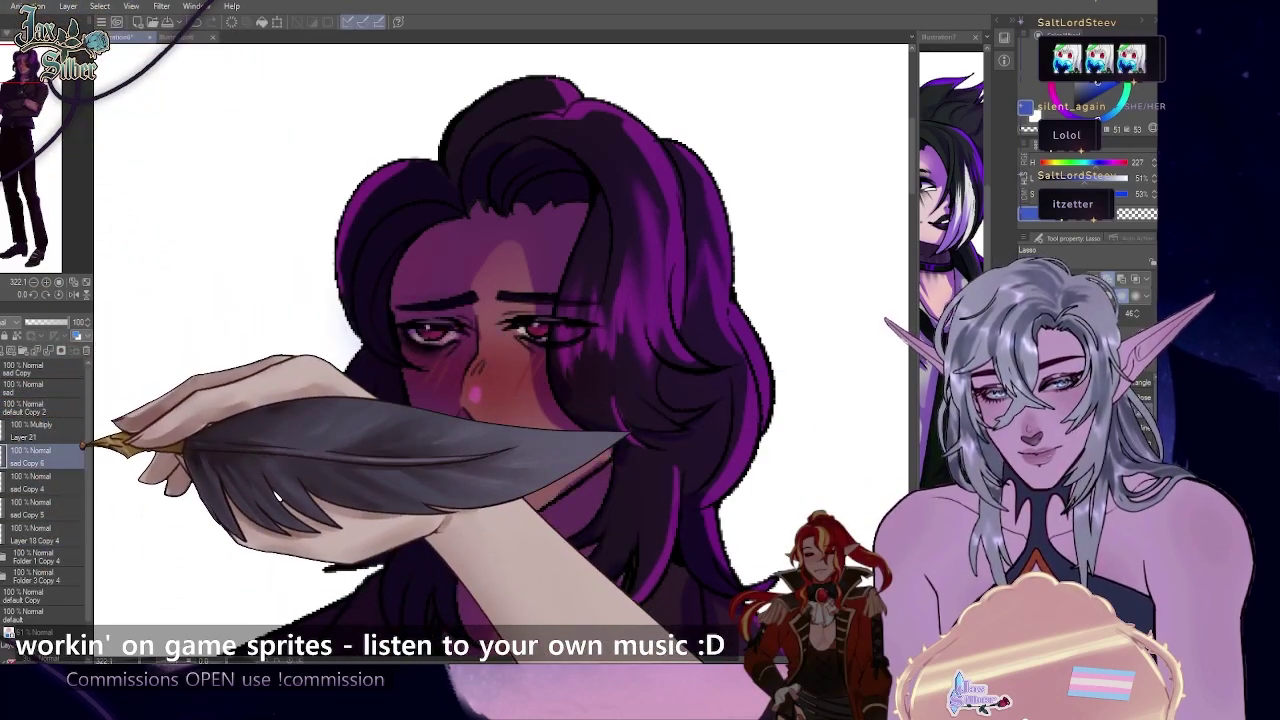
# - Hide the blushing sad copy and touch up the hair around default Copy 2's eyebrow with sampled hair color
pyautogui.click(2, 368)
pyautogui.click(2, 387)
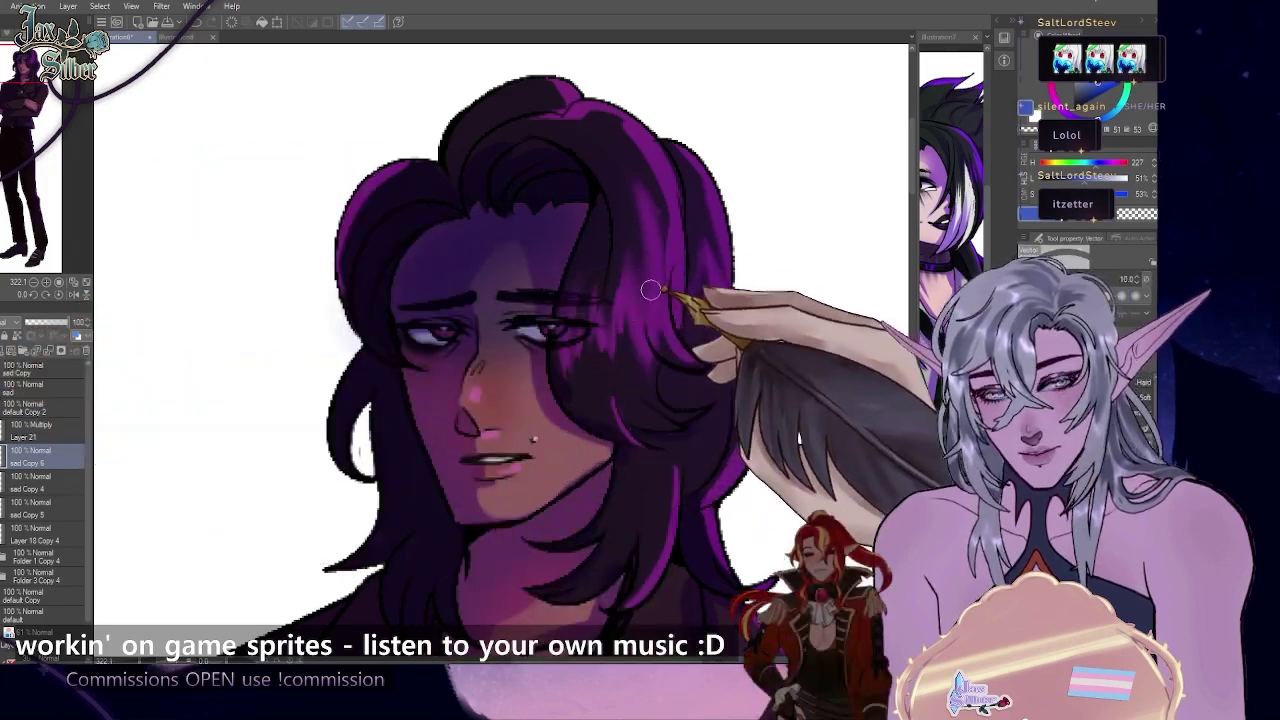
pyautogui.press('p')
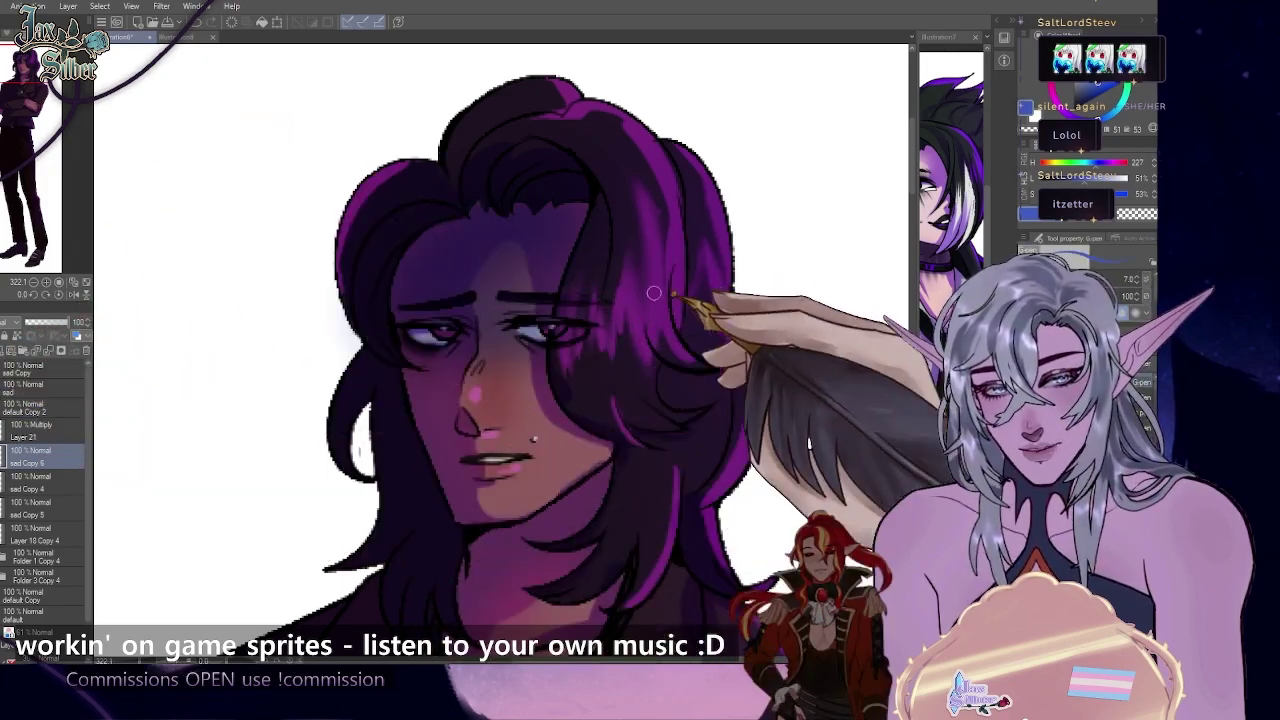
pyautogui.keyDown('alt'); pyautogui.click(608, 286); pyautogui.keyUp('alt')
# - Draw small pale sweat drops on the cheek beside the mouth, using a size 6 G-pen on a new layer above Layer 21
pyautogui.scroll(-6, 694, 250)
pyautogui.scroll(3, 708, 222)
pyautogui.click(62, 437)
pyautogui.click(2, 350)
pyautogui.keyDown('alt'); pyautogui.click(518, 334); pyautogui.keyUp('alt')
pyautogui.click(1094, 90)
pyautogui.press('[')
pyautogui.moveTo(497, 322); pyautogui.dragTo(503, 330)
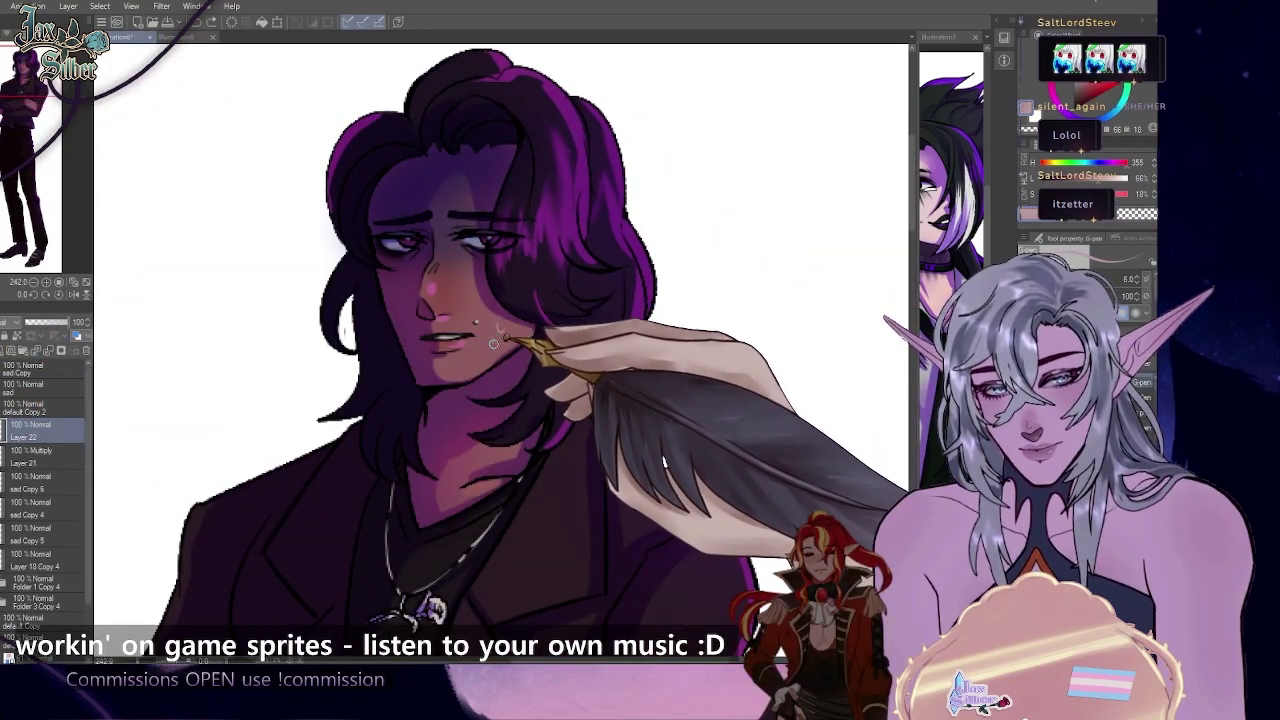
pyautogui.scroll(-6, 528, 300)
pyautogui.scroll(7, 512, 280)
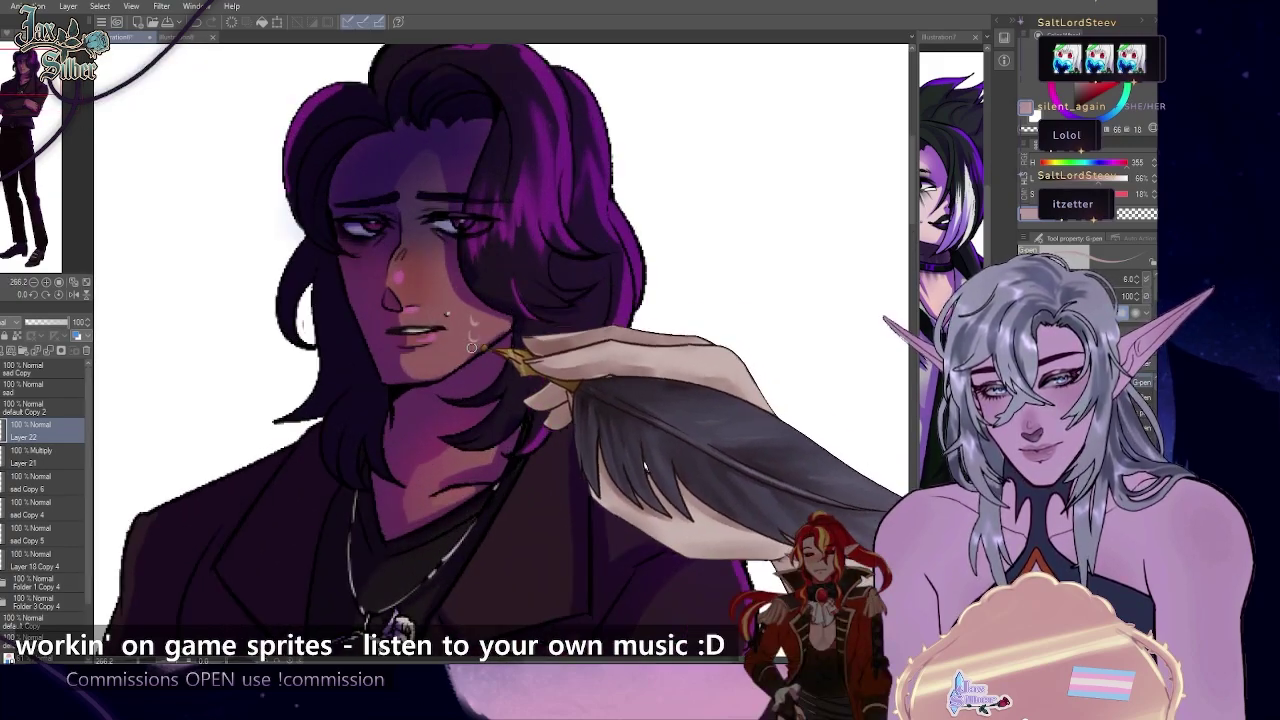
pyautogui.click(46, 456)
pyautogui.click(4, 407)
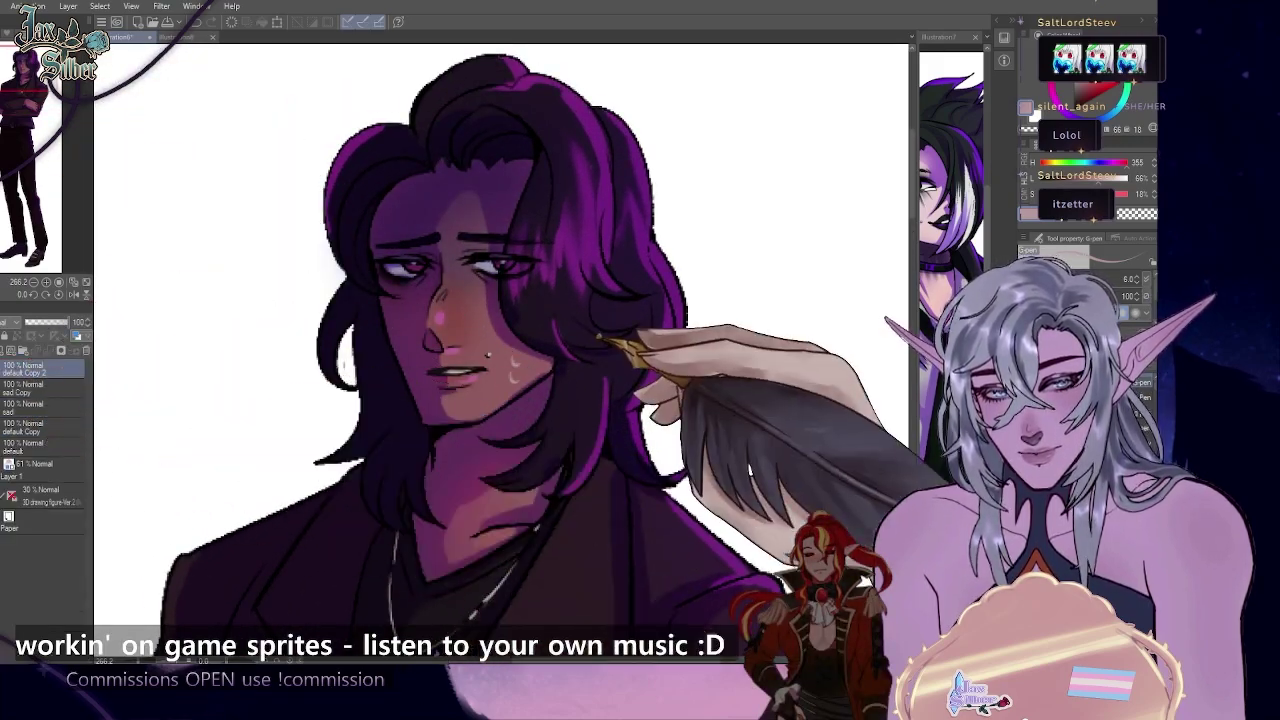
# - Compare default with default Copy 2, duplicate the default folder above default Copy 2, and select Layer 2 Copy 6 in the new copy
pyautogui.scroll(-4, 600, 338)
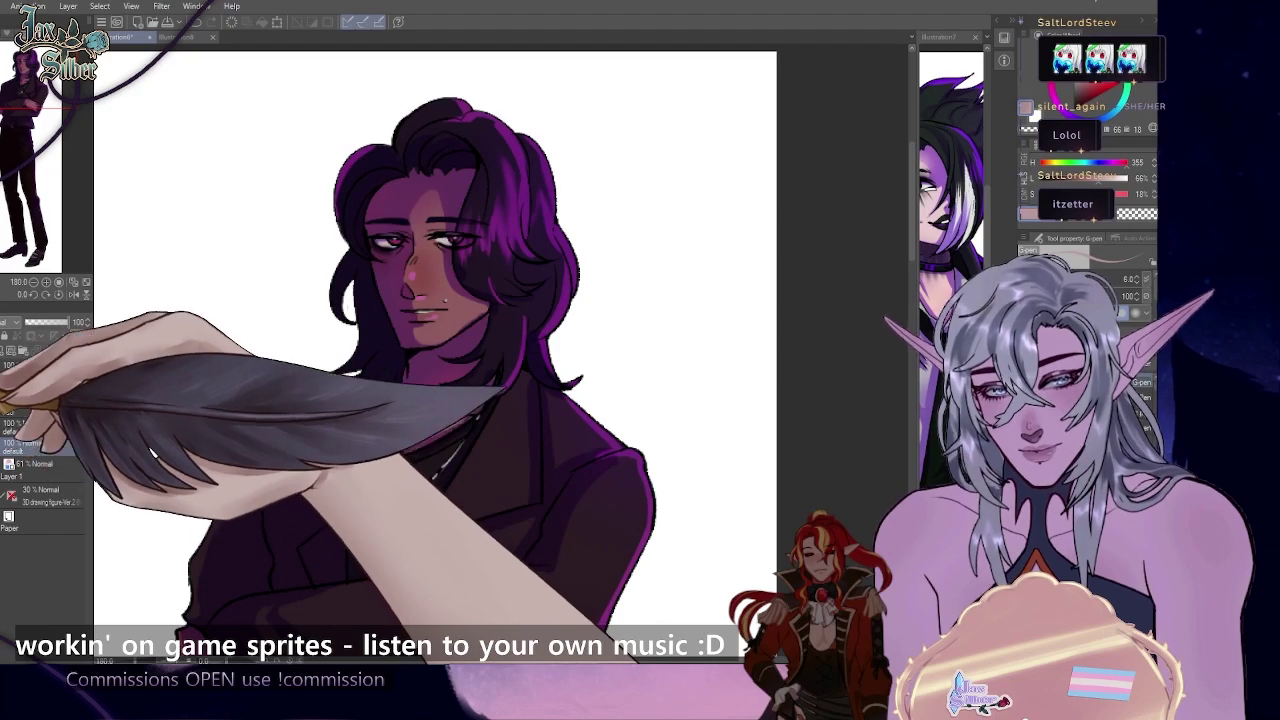
pyautogui.click(4, 404)
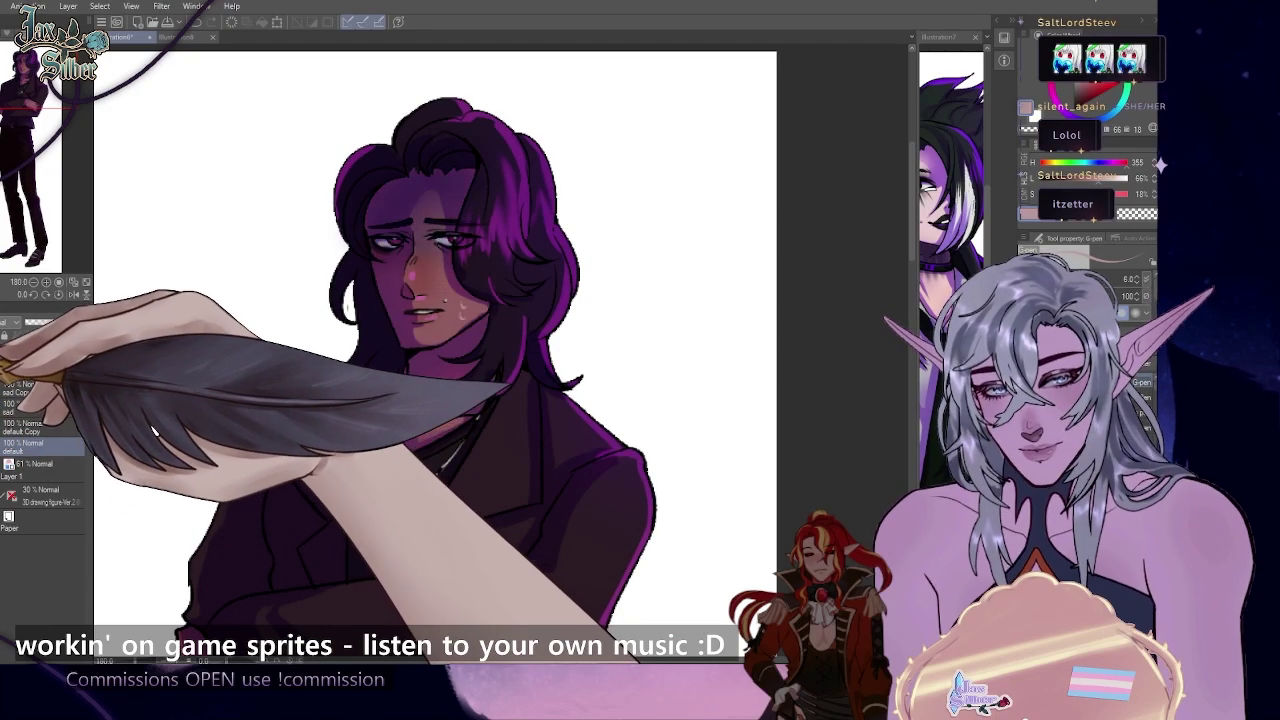
pyautogui.scroll(-1, 197, 462)
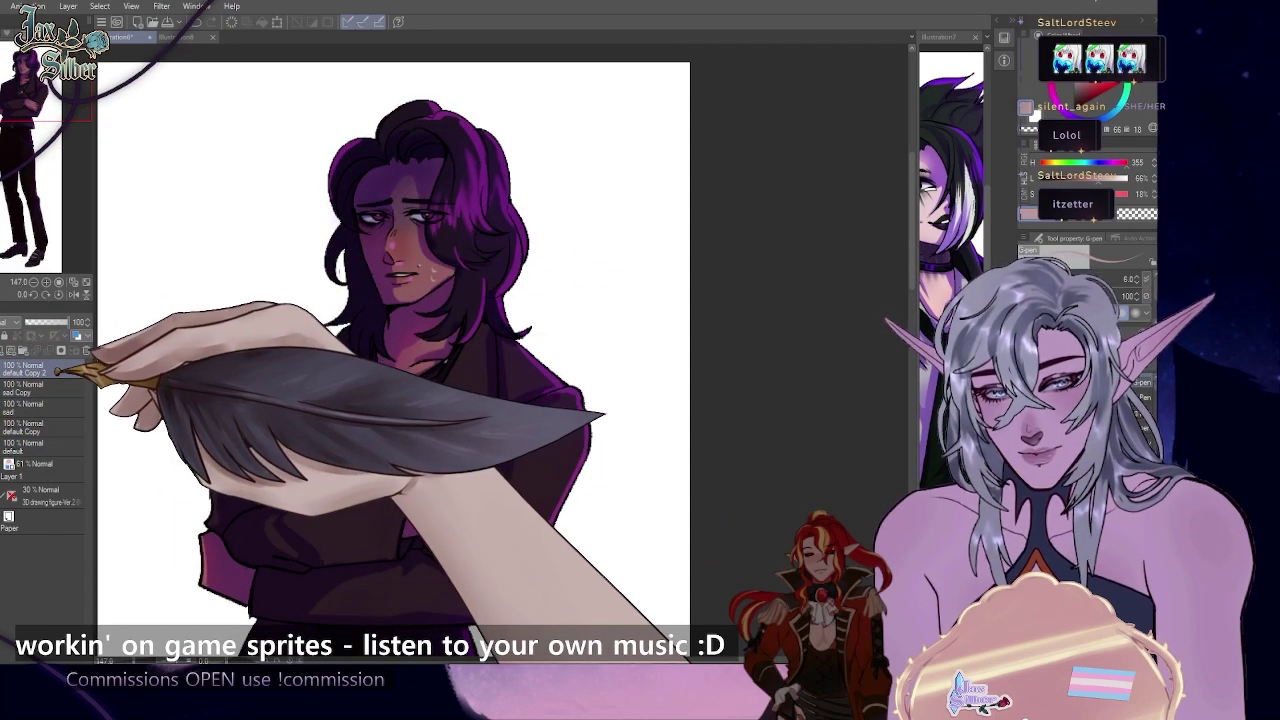
pyautogui.scroll(2, 406, 190)
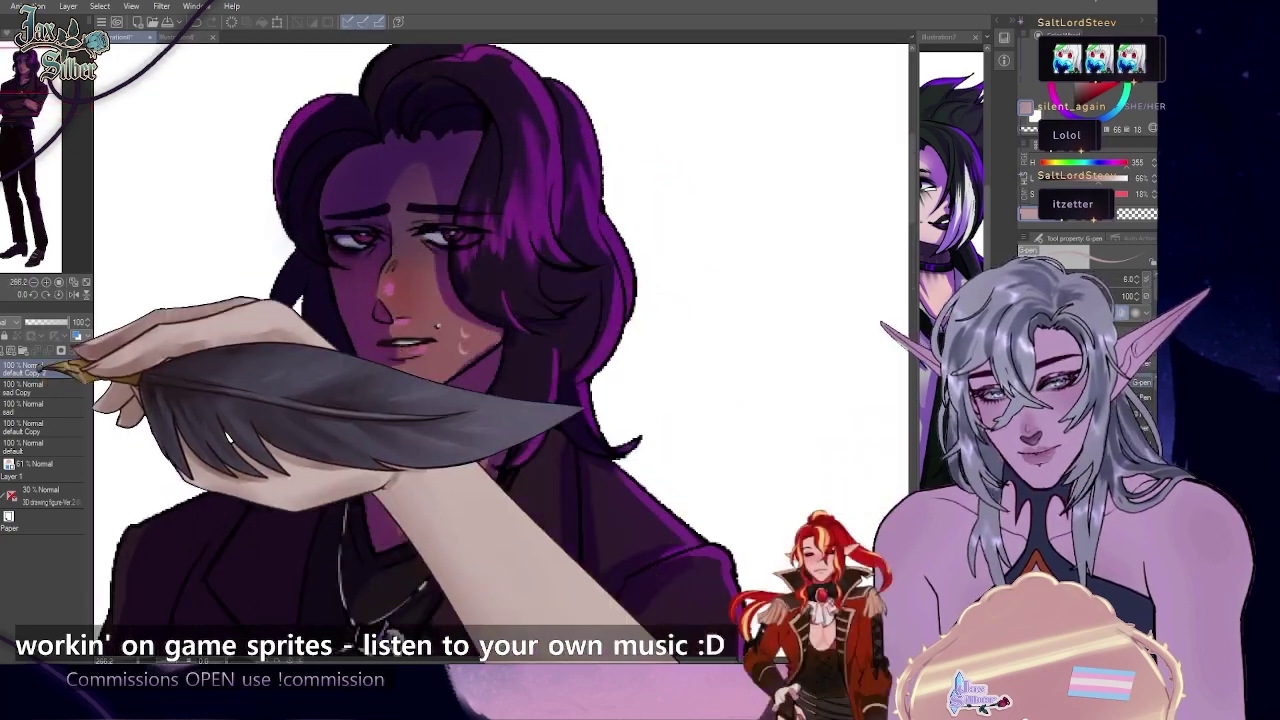
pyautogui.moveTo(40, 447); pyautogui.dragTo(40, 362)
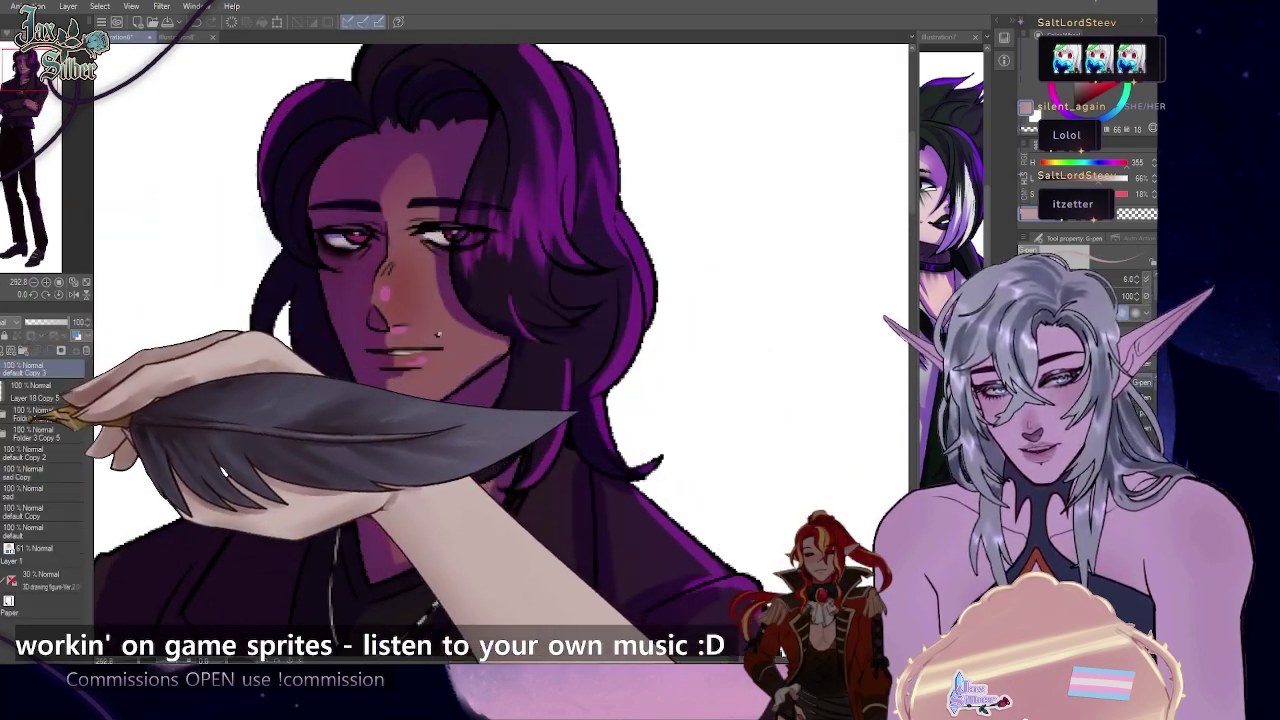
pyautogui.click(4, 369)
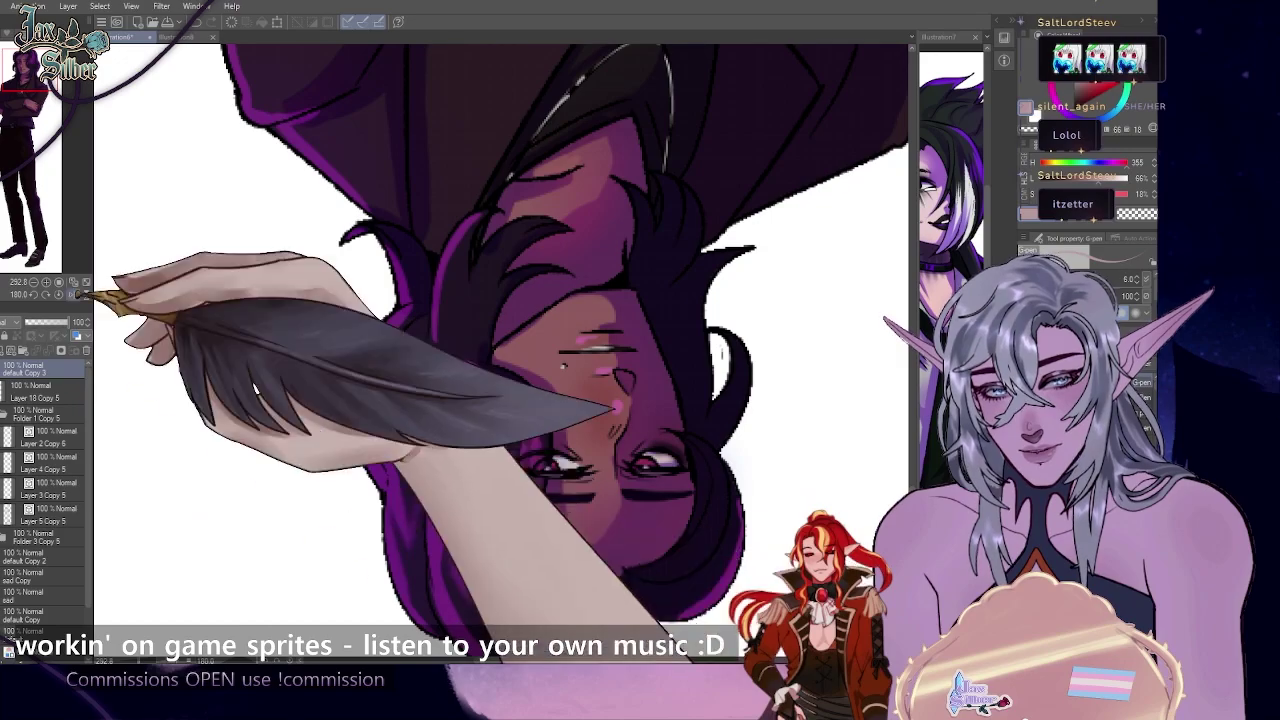
pyautogui.click(59, 294)
pyautogui.click(50, 437)
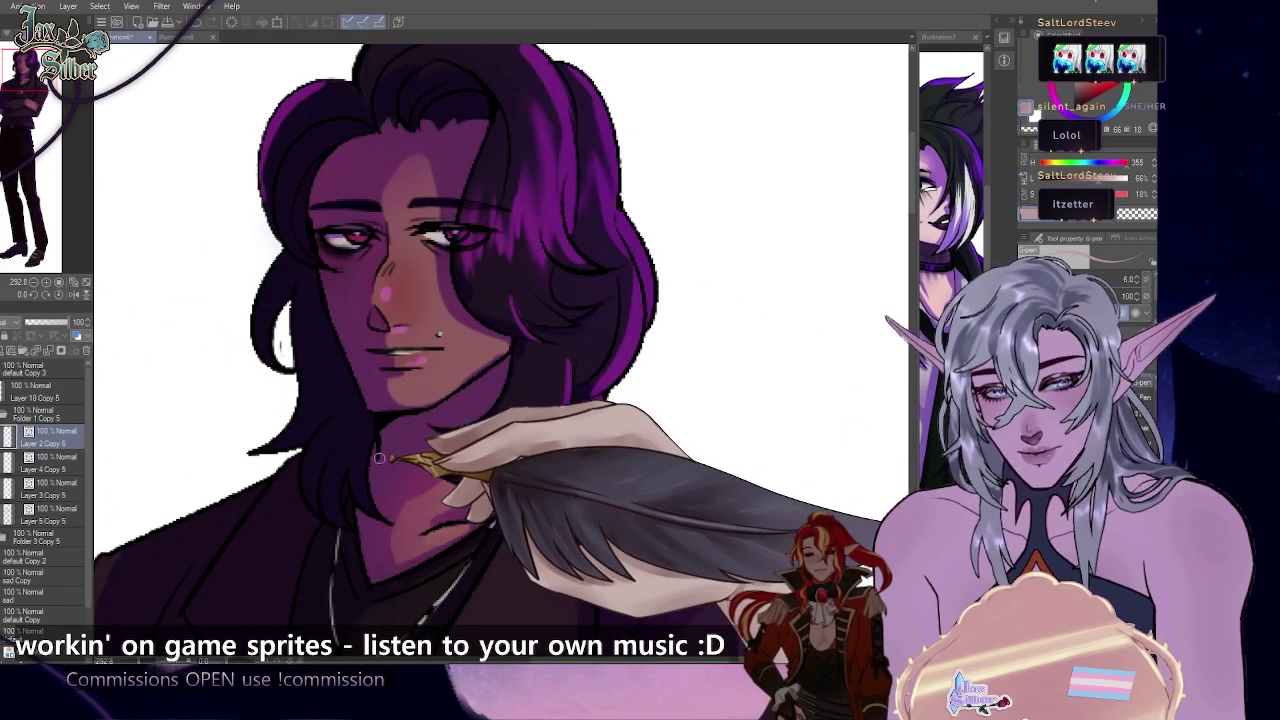
# - Rework the line art on Layer 2 Copy 6 with lowered brow lines, a furrow between the eyes and an open mouth
pyautogui.press('e')
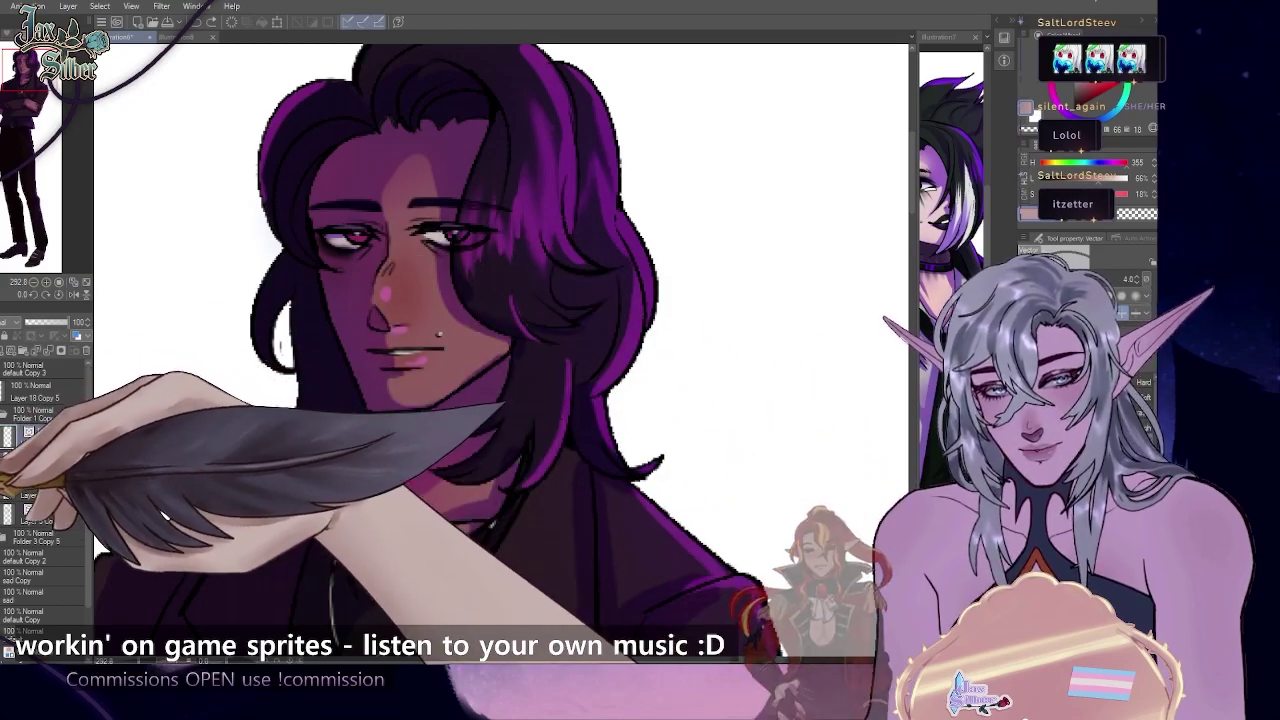
pyautogui.click(60, 460)
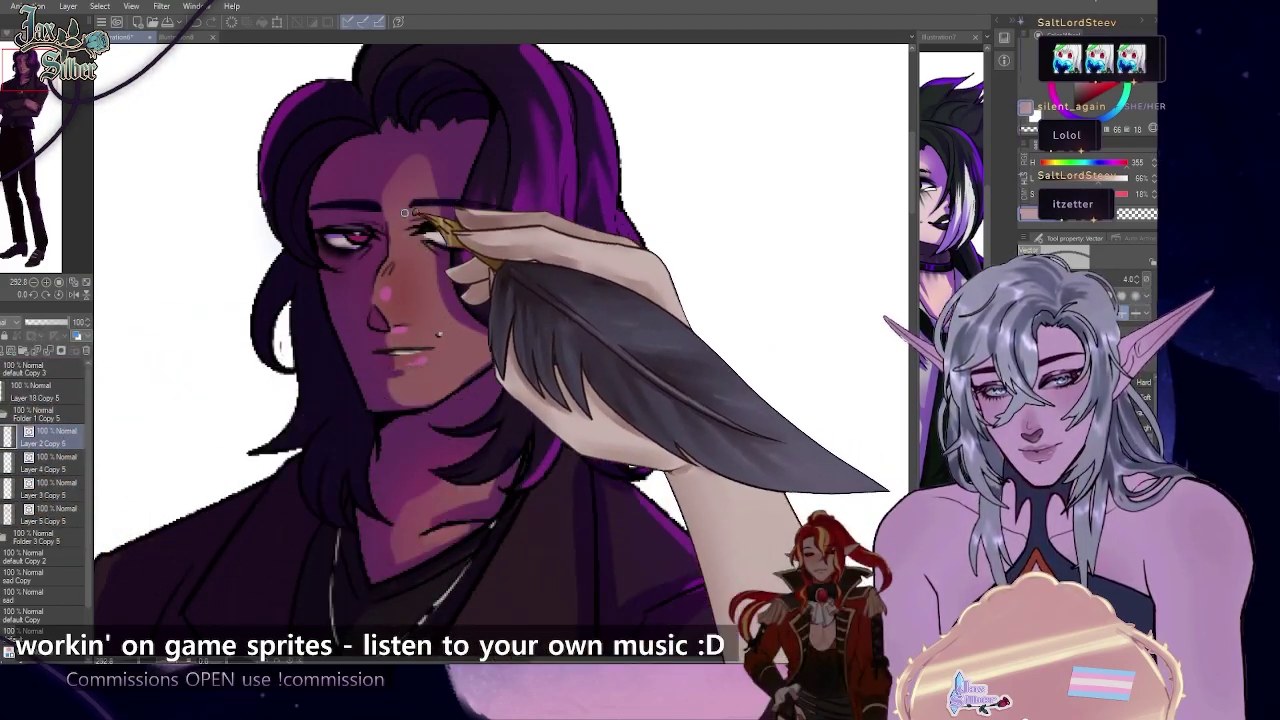
pyautogui.press('y')
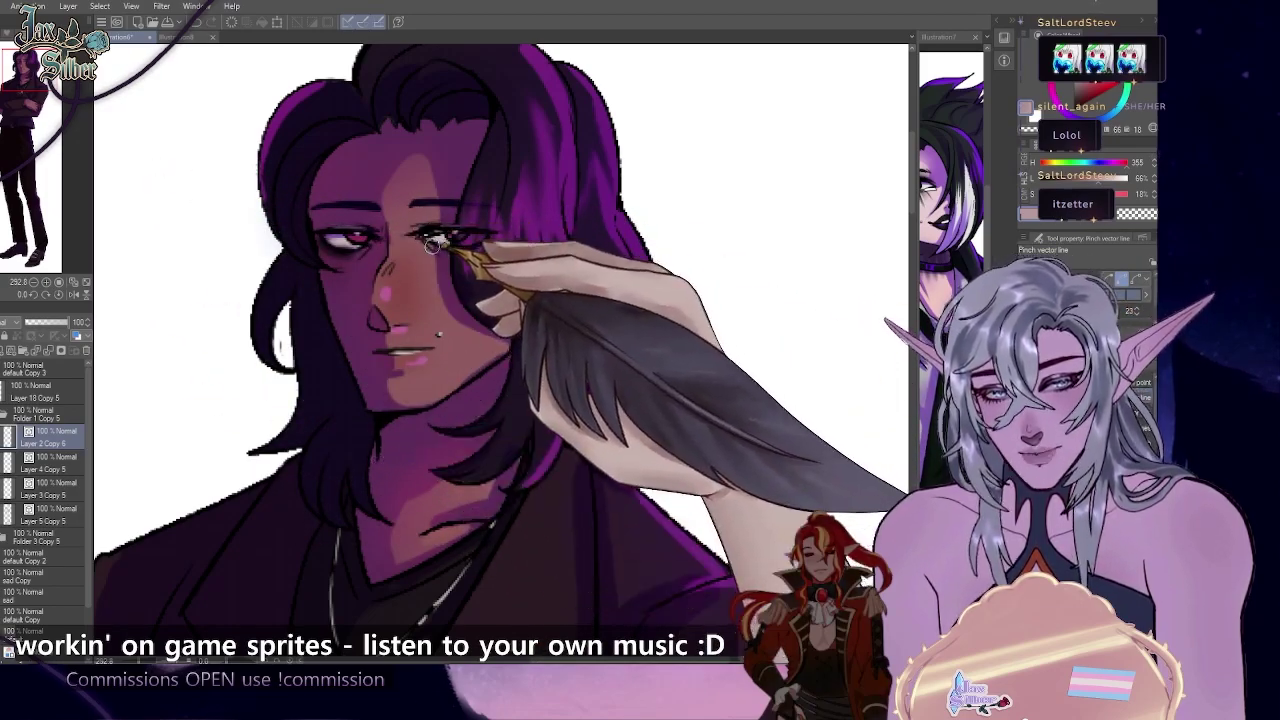
pyautogui.press('p')
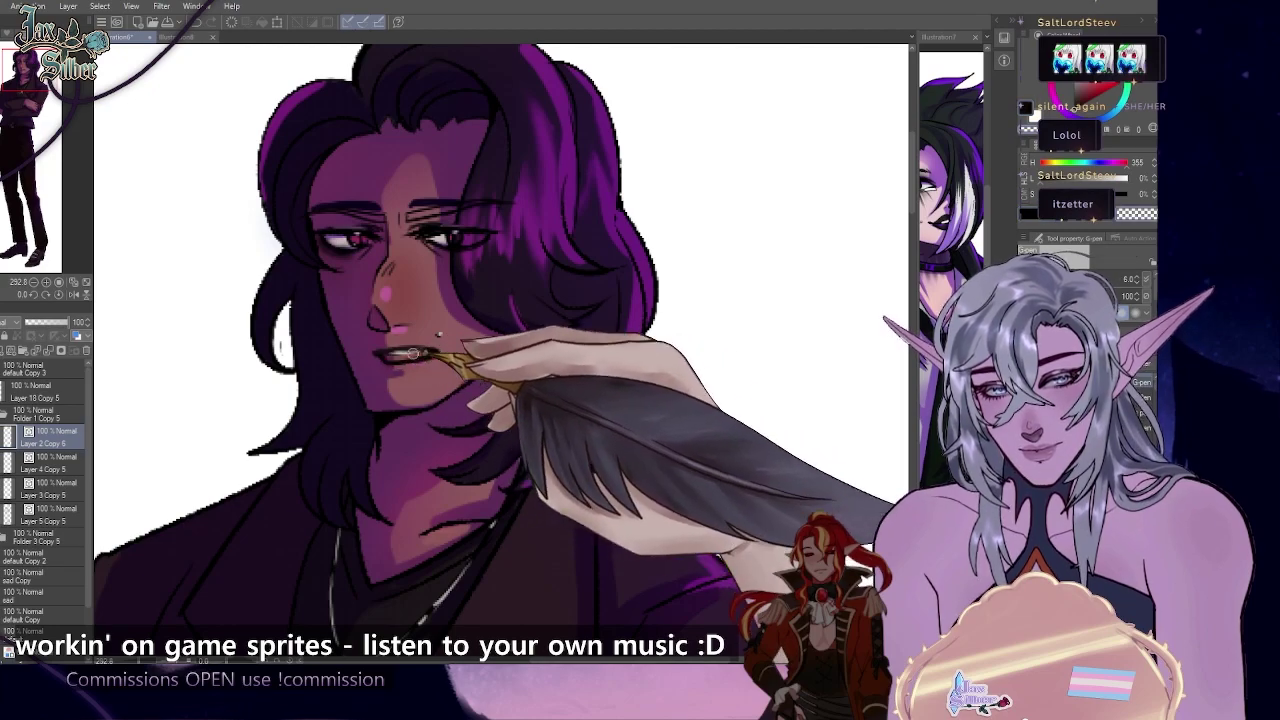
pyautogui.hotkey('ctrl', 'z')
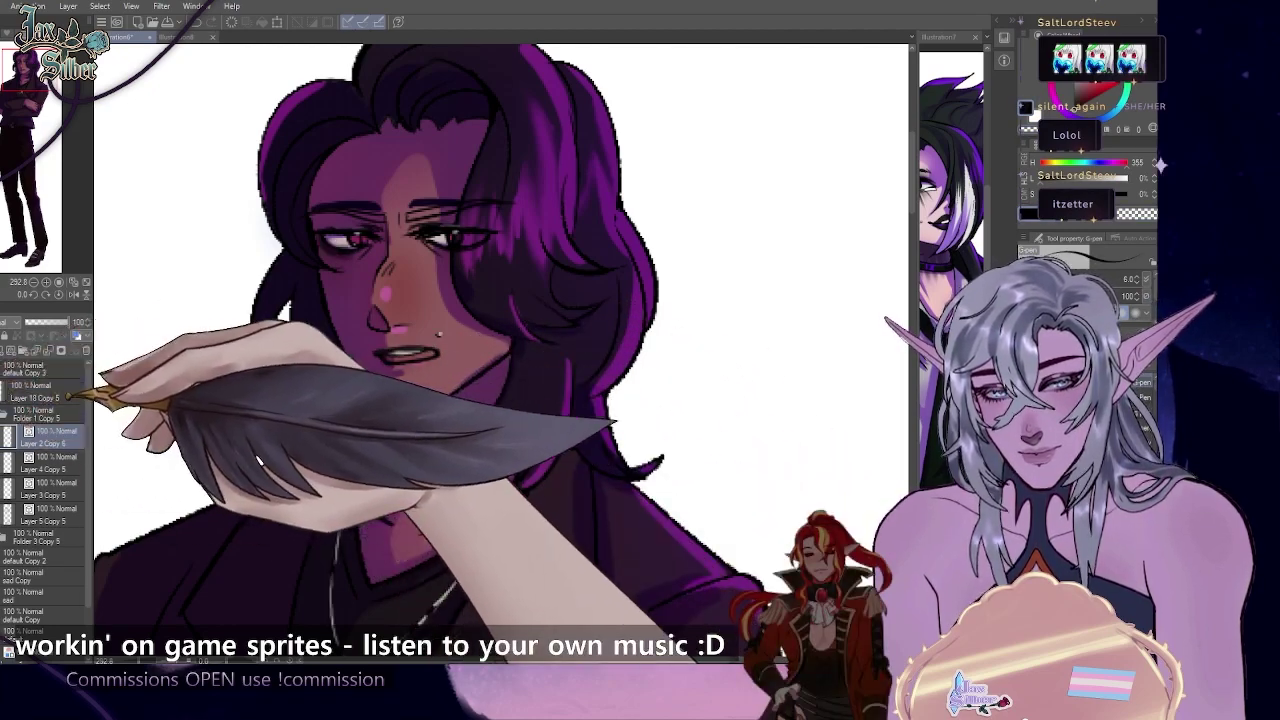
# - Remove the old eyebrow color on Layer 7 Copy 5 and repaint both brows angled down toward the nose in sampled dark purple
pyautogui.click(68, 392)
pyautogui.moveTo(432, 352); pyautogui.dragTo(394, 355)
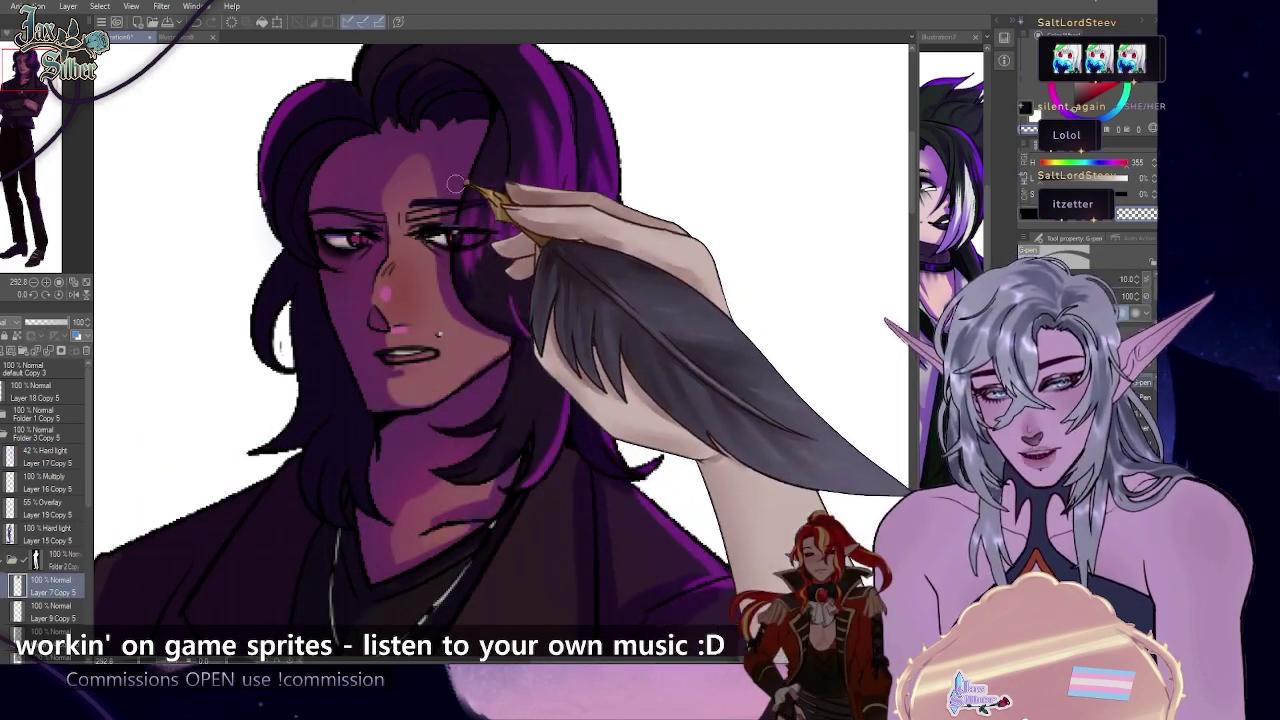
pyautogui.press('alt')
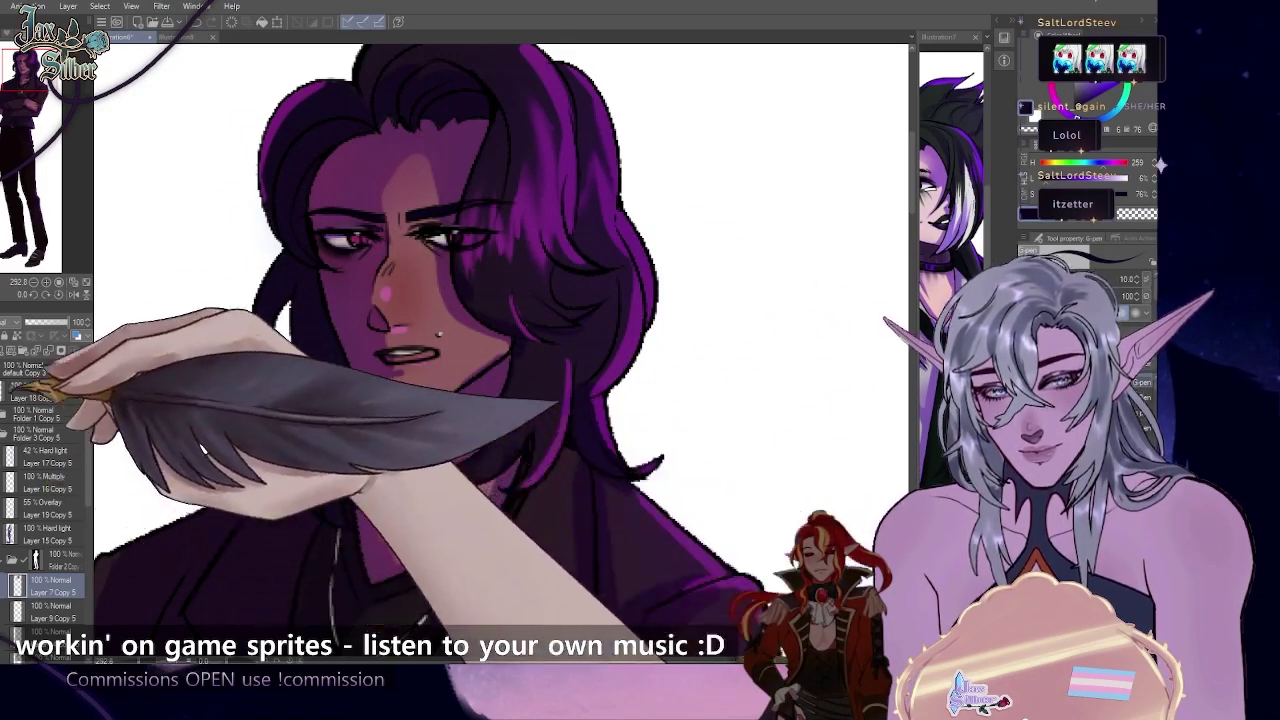
# - Touch up the irises on Layer 9 Copy 5 and the eye whites on Layer 14 Copy 5 with a sampled off-white
pyautogui.click(3, 413)
pyautogui.click(45, 463)
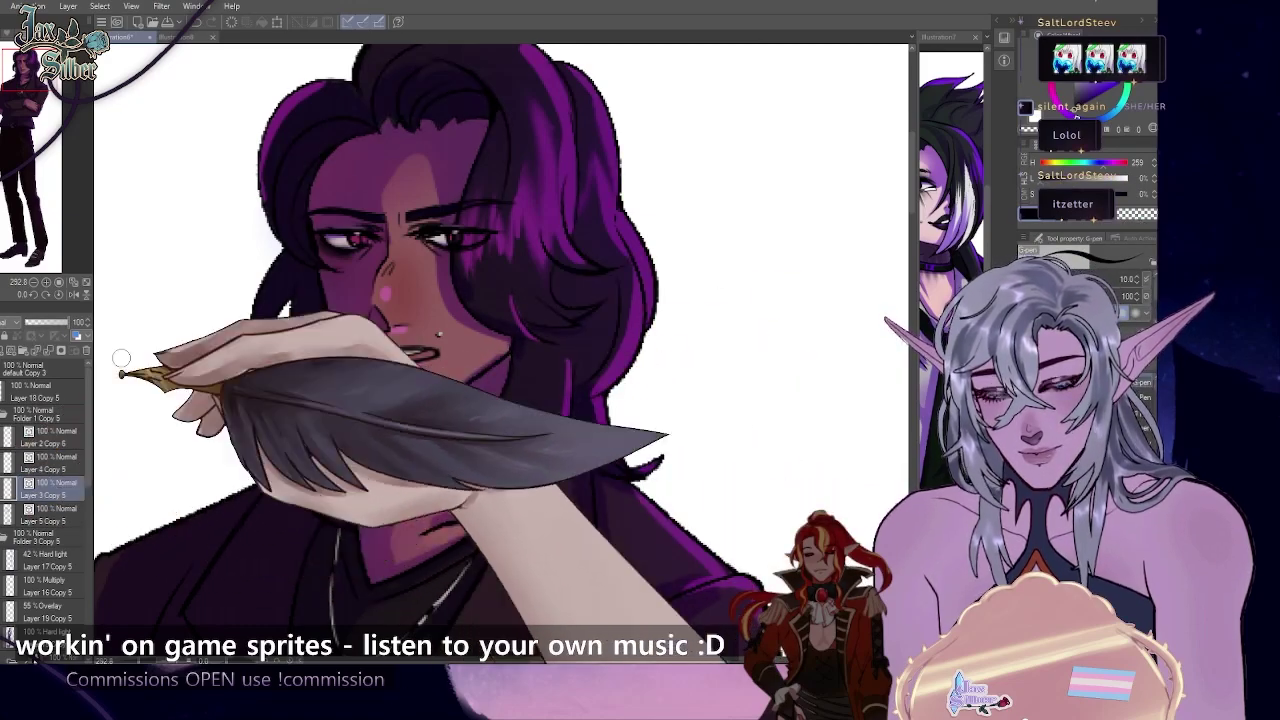
pyautogui.scroll(-3, 48, 480)
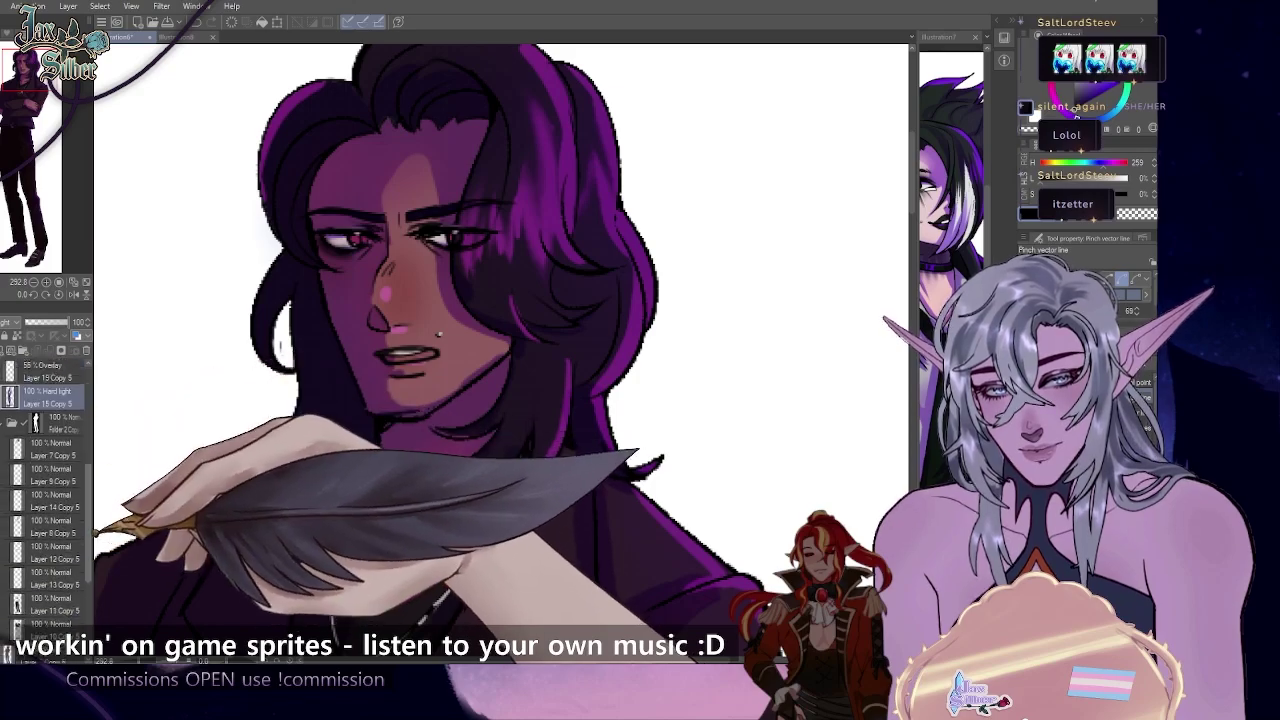
pyautogui.click(88, 438)
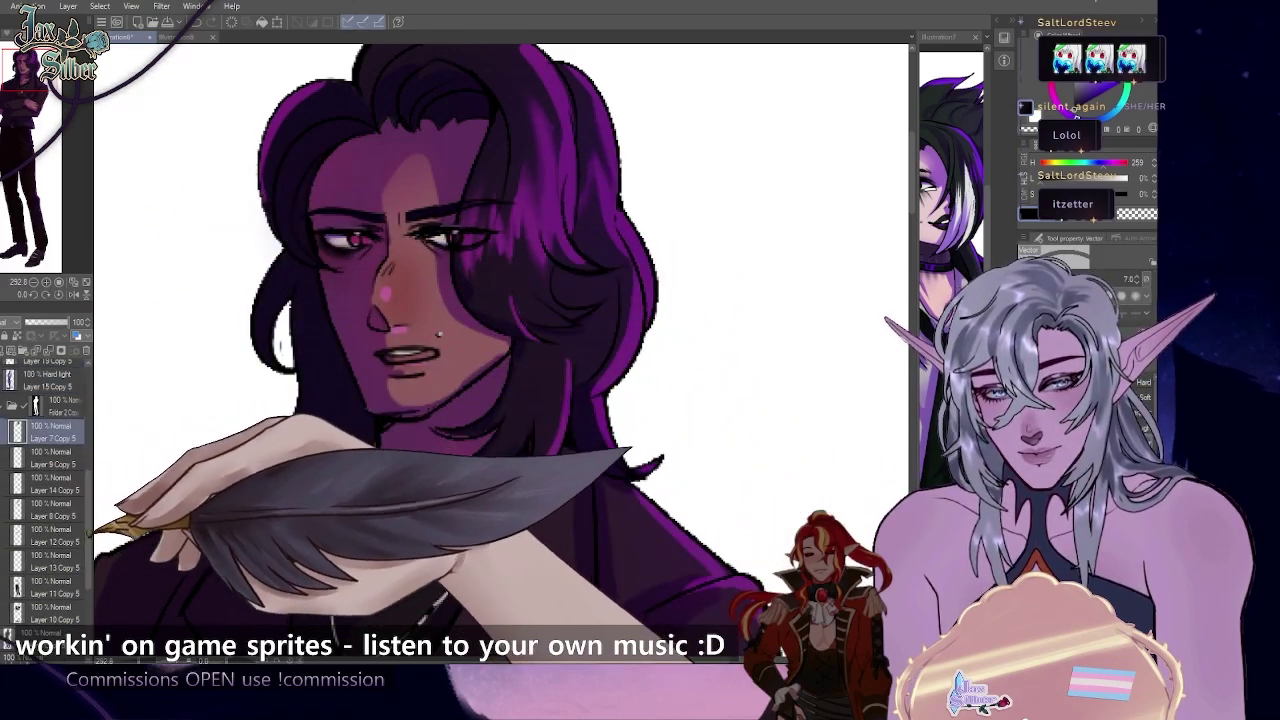
pyautogui.click(30, 458)
pyautogui.press('p')
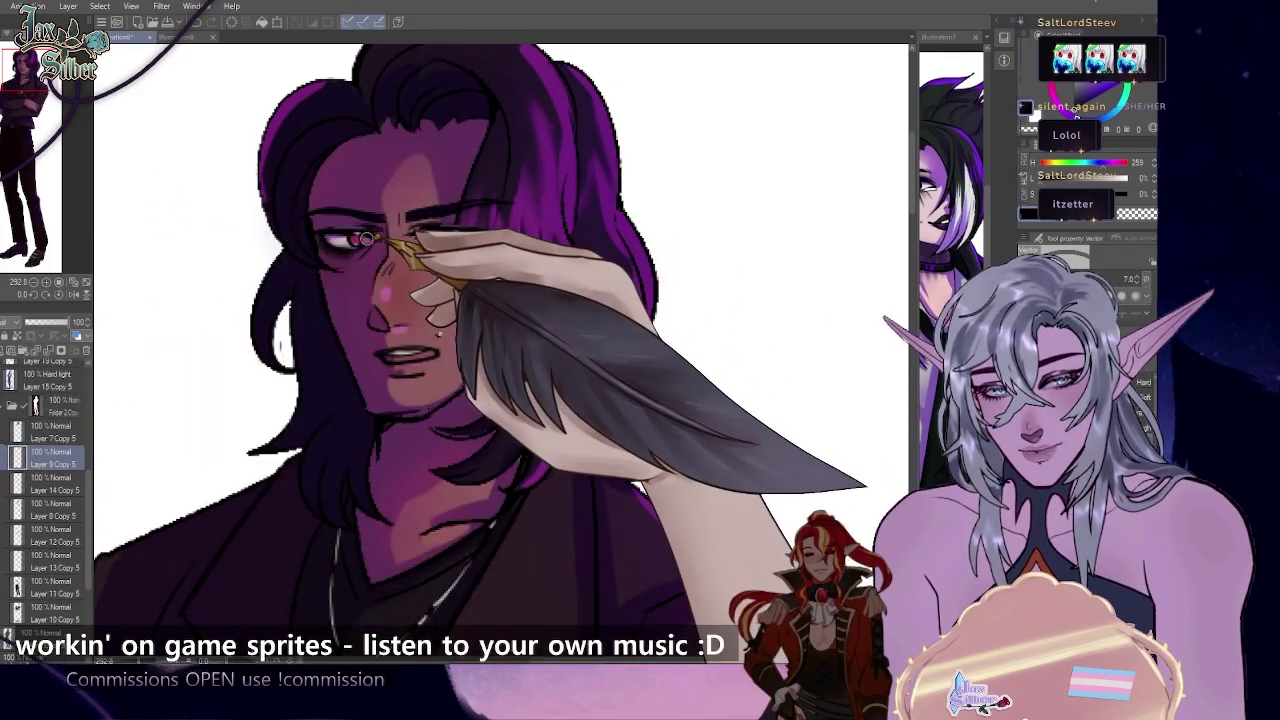
pyautogui.click(30, 484)
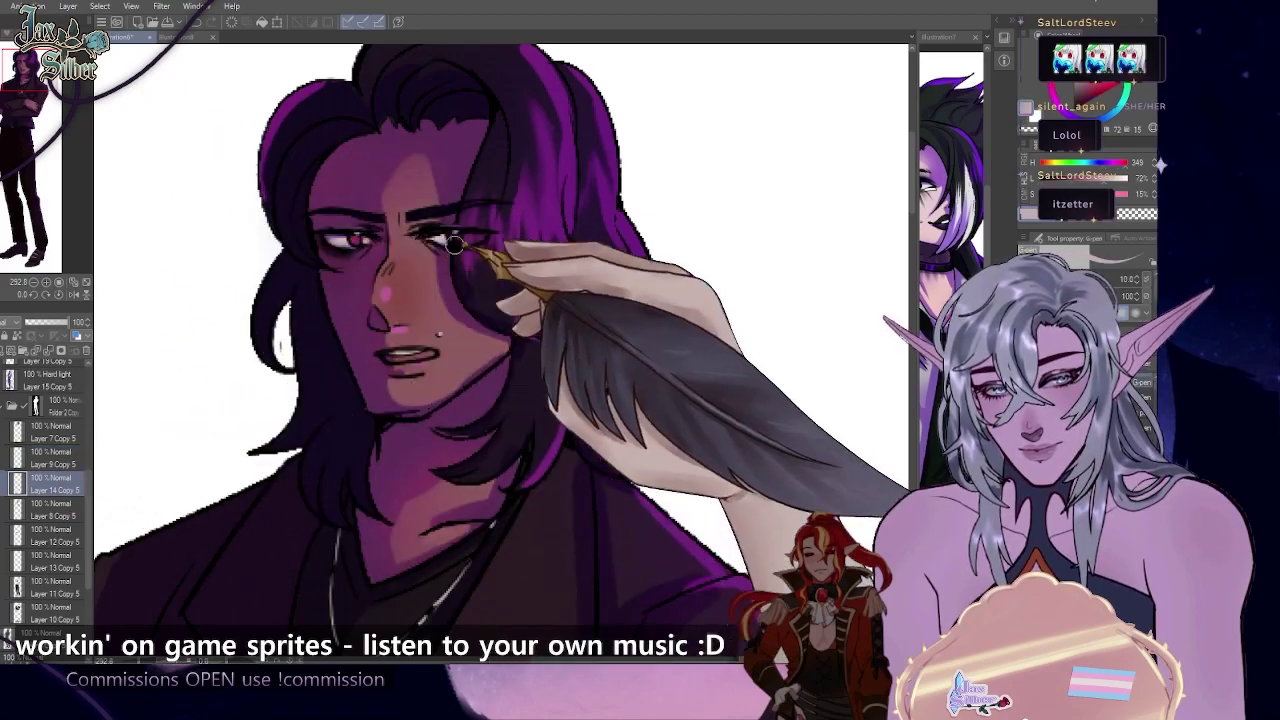
pyautogui.keyDown('alt'); pyautogui.click(458, 242); pyautogui.keyUp('alt')
# - Fill the inside of the open mouth with dark red on a new layer below Layer 14 Copy 5
pyautogui.click(18, 510)
pyautogui.click(4, 350)
pyautogui.click(1084, 93)
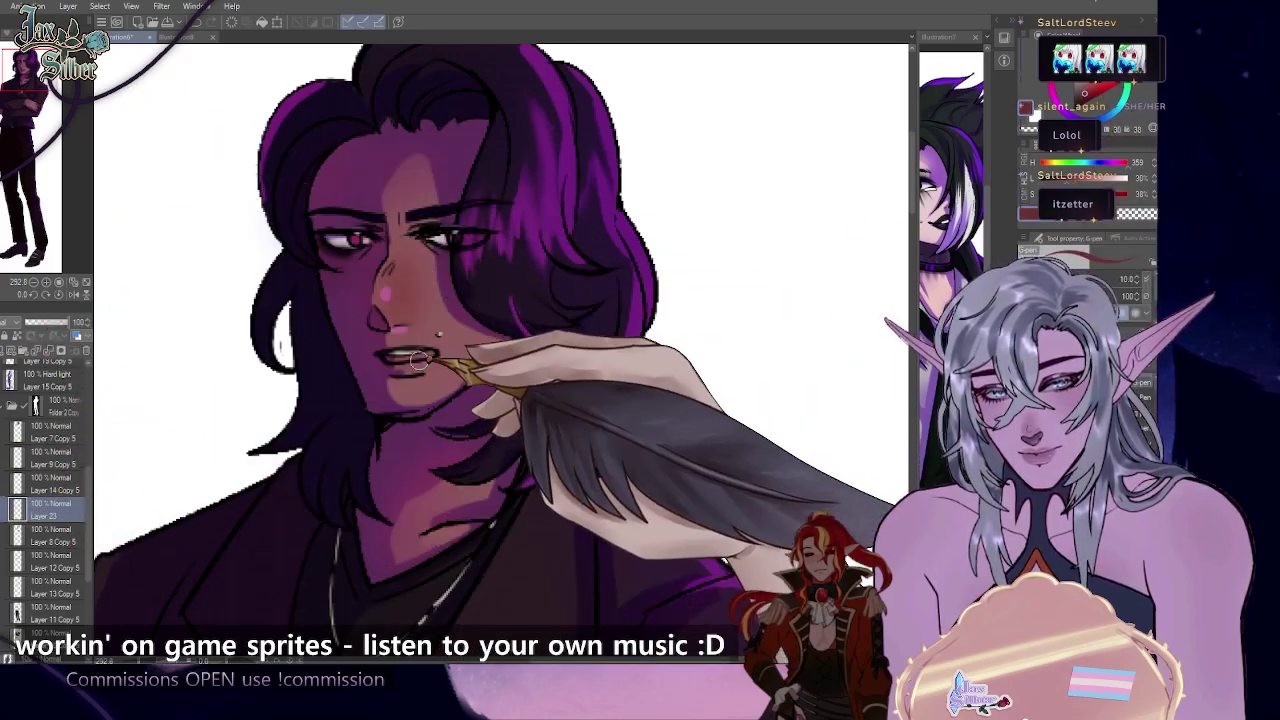
pyautogui.click(3, 406)
pyautogui.click(42, 424)
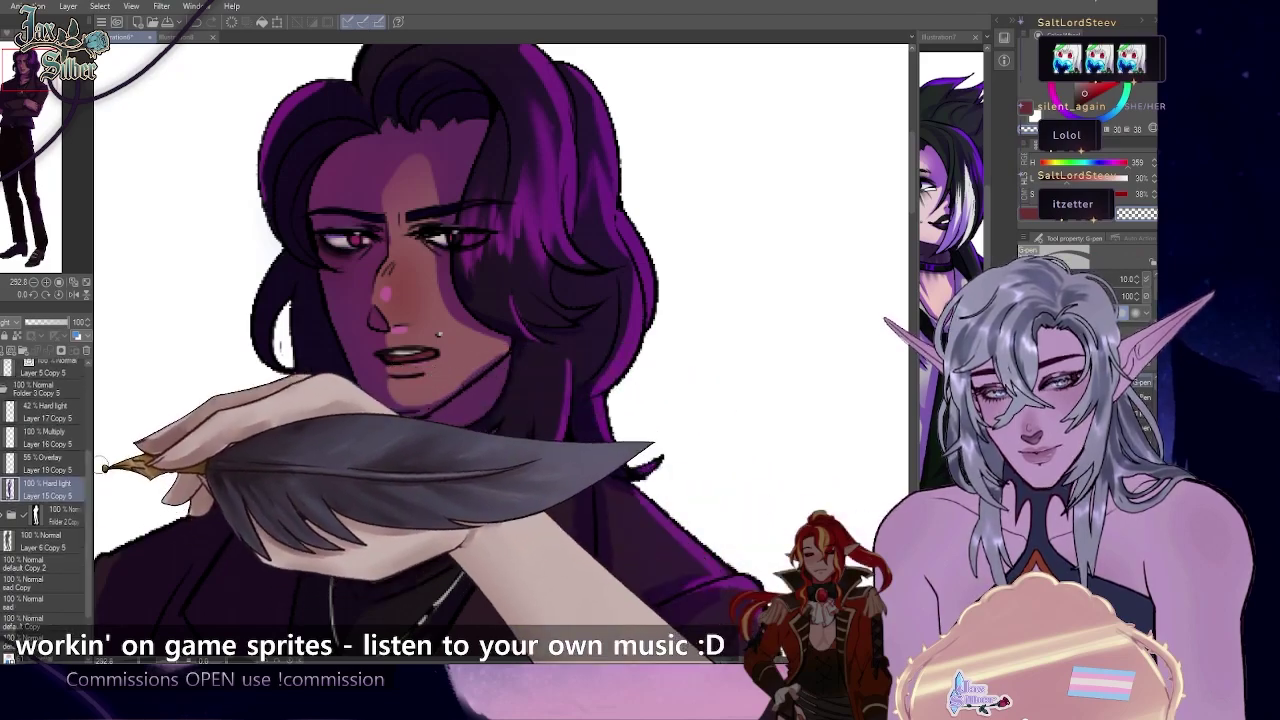
# - Touch up the jaw and neck edge with sampled near-black on Layer 18 Copy 5 and clean up the line art in Folder 1 Copy 5
pyautogui.click(3, 388)
pyautogui.click(45, 391)
pyautogui.keyDown('alt'); pyautogui.click(382, 419); pyautogui.keyUp('alt')
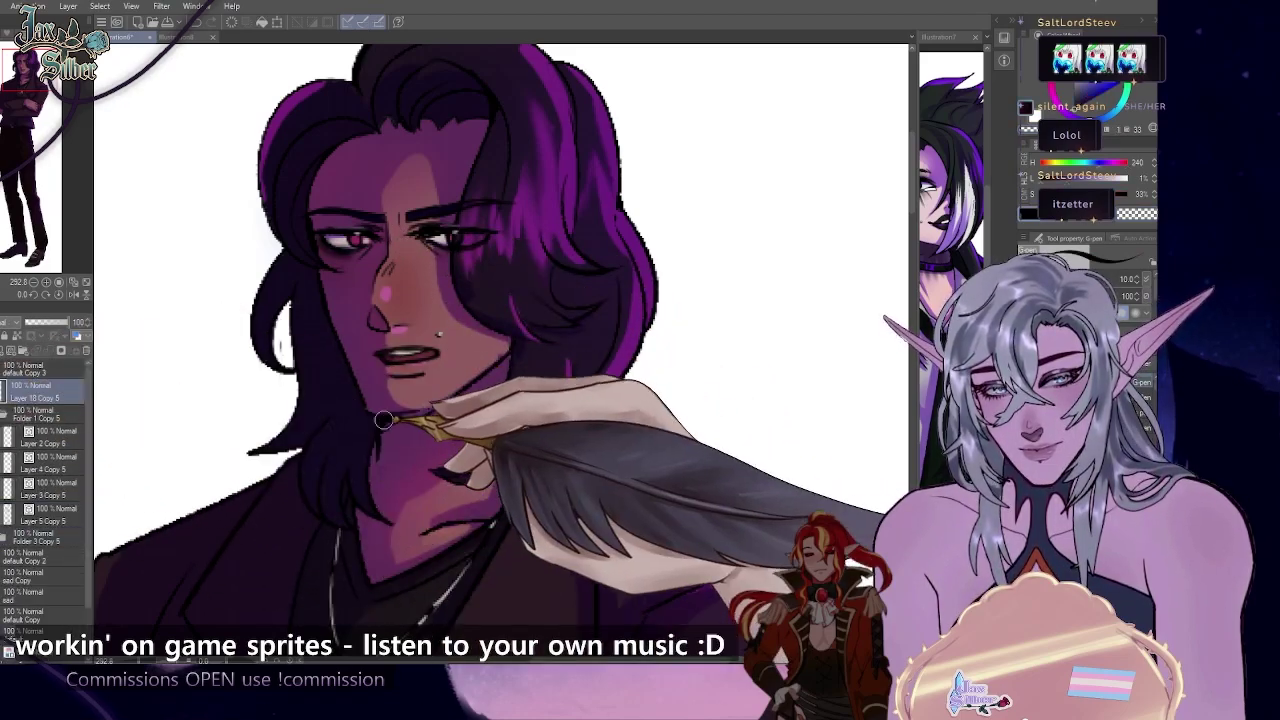
pyautogui.click(3, 539)
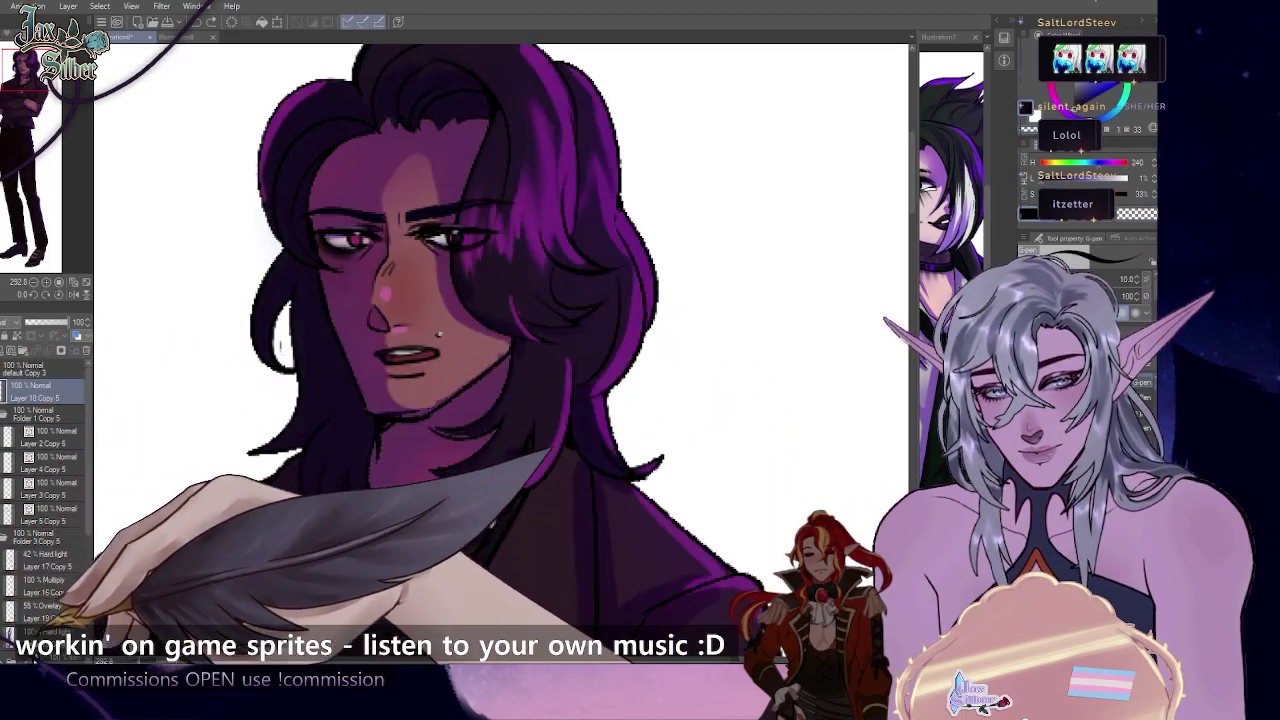
pyautogui.moveTo(87, 535); pyautogui.dragTo(87, 602)
pyautogui.click(3, 547)
pyautogui.click(48, 573)
pyautogui.click(3, 421)
pyautogui.click(42, 430)
pyautogui.press('y')
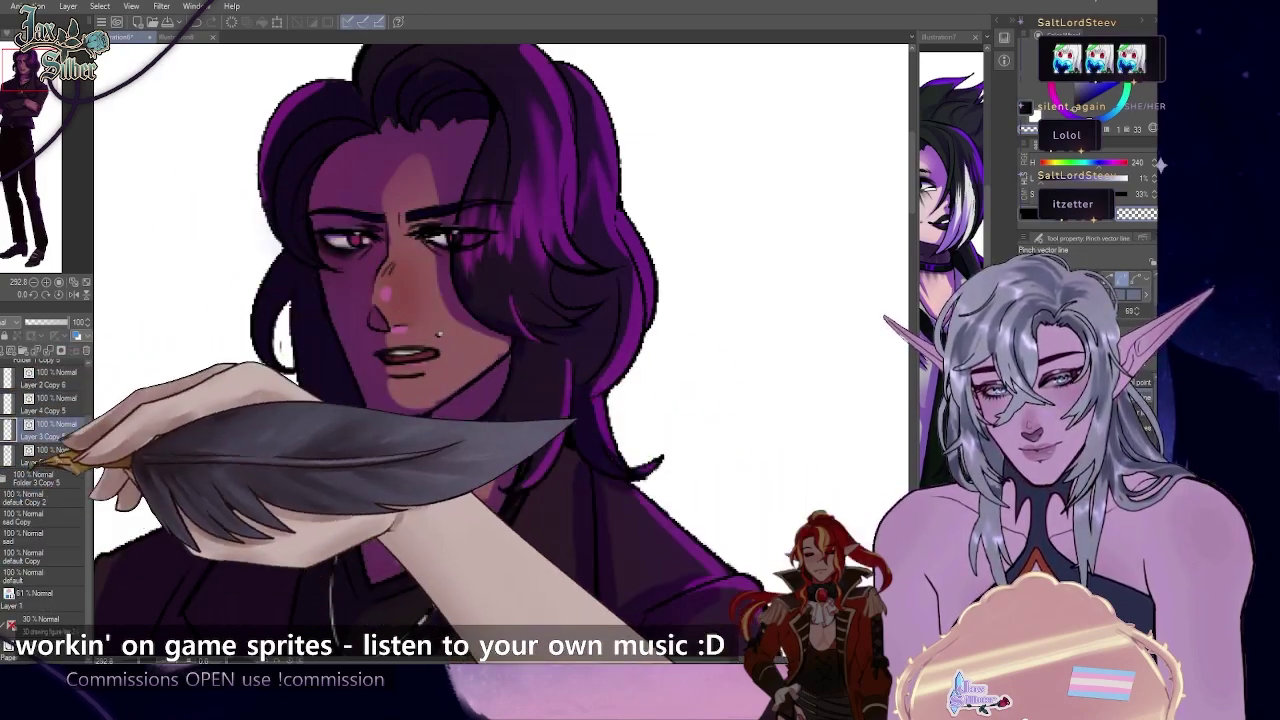
pyautogui.press('e')
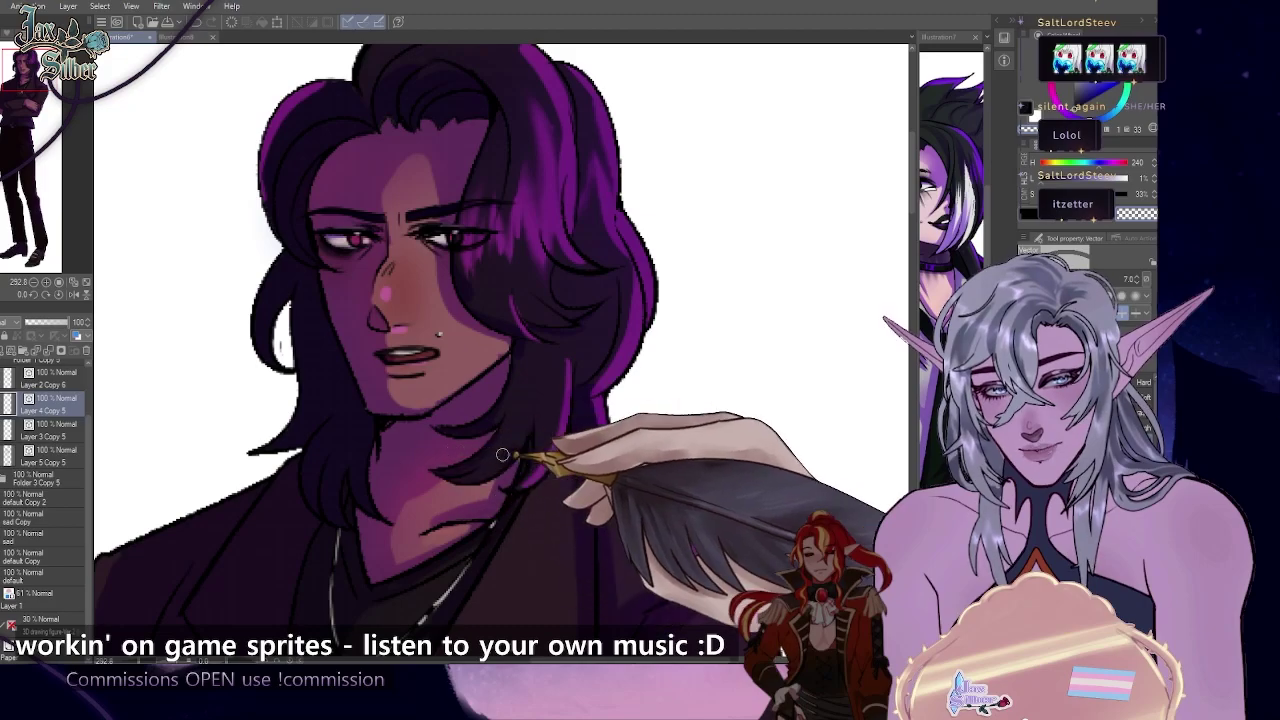
# - Brighten the irises on Layer 18 Copy 5 with a more vivid magenta based on the sampled eye color
pyautogui.click(3, 360)
pyautogui.click(45, 391)
pyautogui.press('p')
pyautogui.keyDown('alt'); pyautogui.click(358, 241); pyautogui.keyUp('alt')
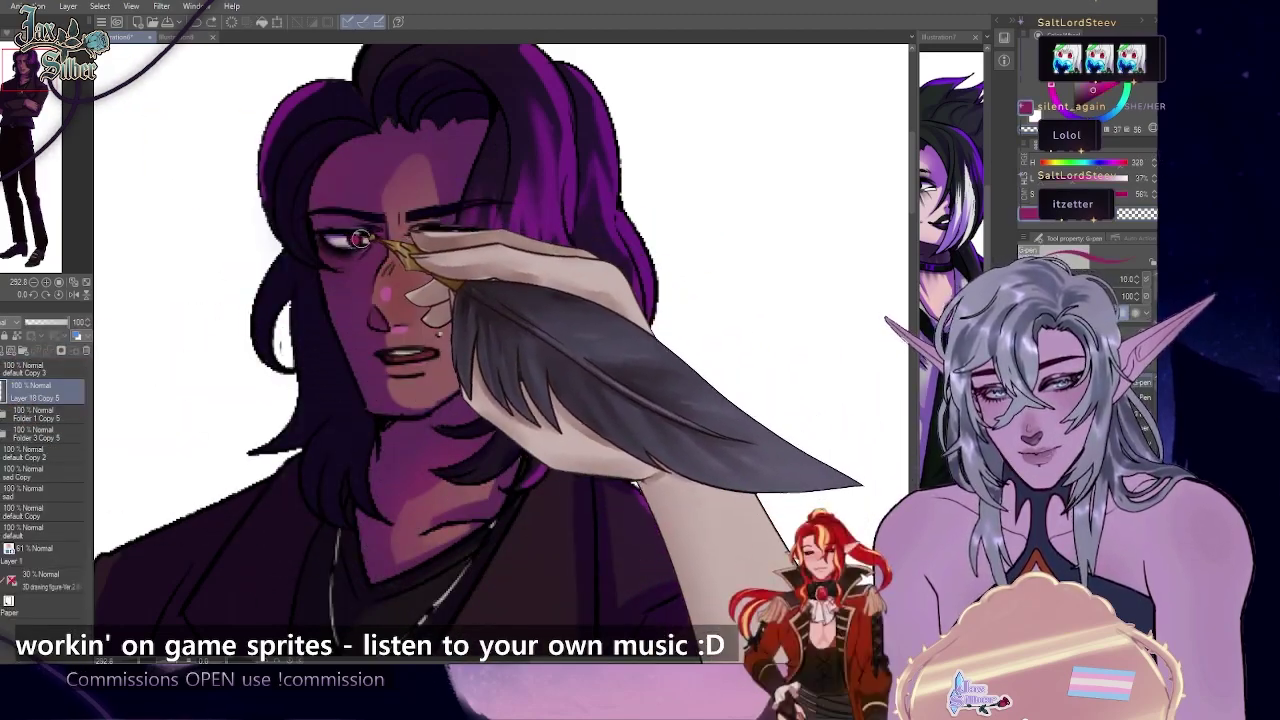
pyautogui.hotkey('ctrl', '-')
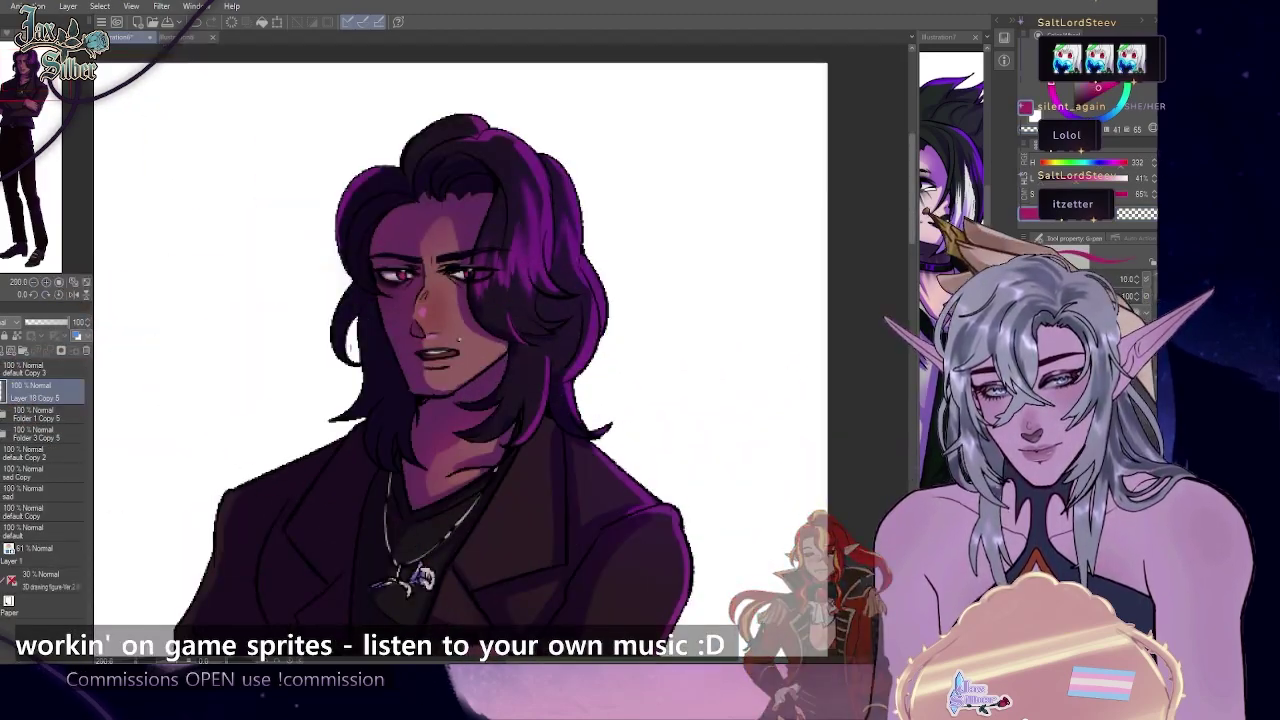
pyautogui.hotkey('ctrl', '+')
pyautogui.hotkey('ctrl', '+')
pyautogui.hotkey('ctrl', '-')
pyautogui.hotkey('ctrl', '-')
pyautogui.hotkey('ctrl', '+')
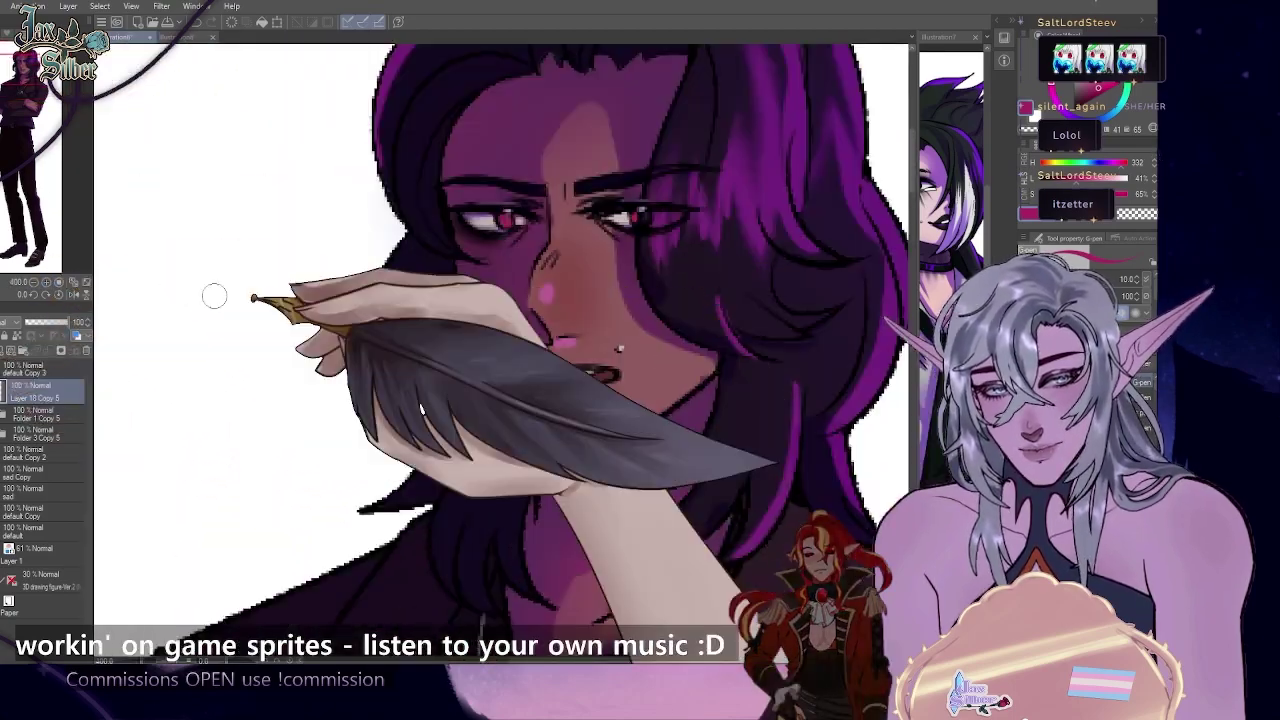
# - Add small pale highlights to the eyes on Layer 18 Copy 5 with a size 4 G-pen and check the whole face
pyautogui.moveTo(570, 234); pyautogui.dragTo(455, 346)
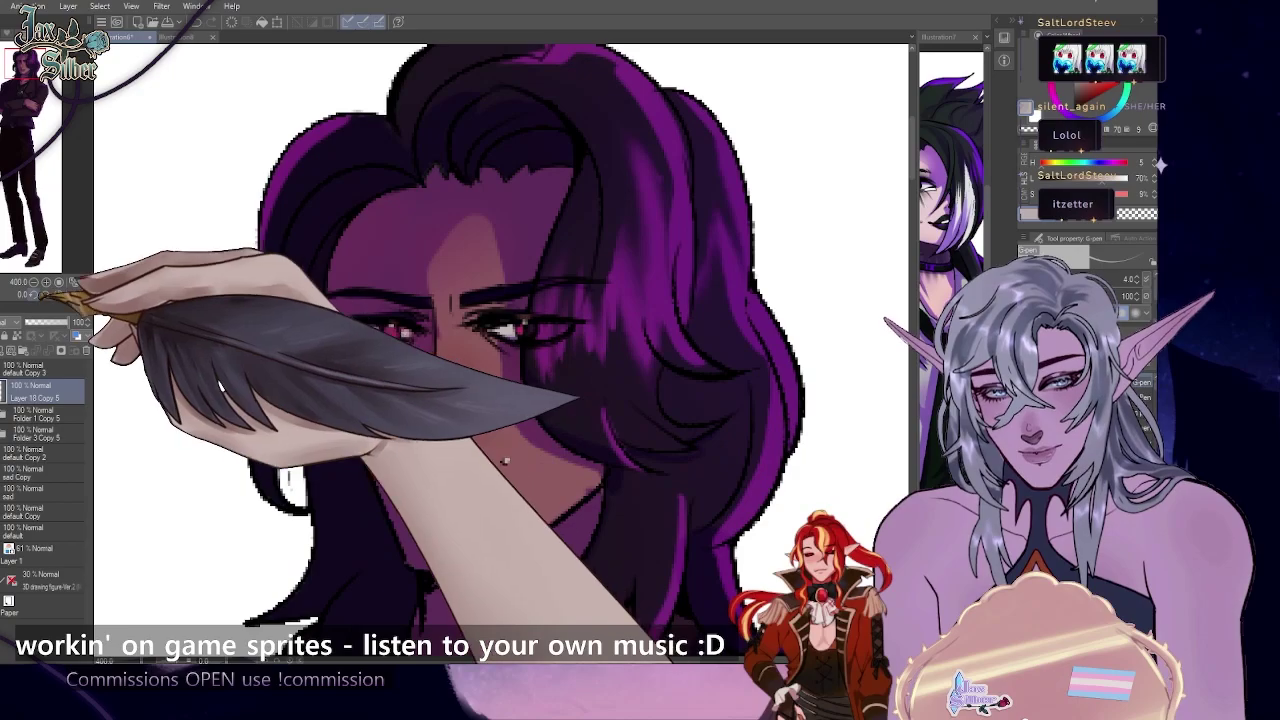
pyautogui.hotkey('ctrl', '-')
pyautogui.hotkey('ctrl', '-')
pyautogui.hotkey('ctrl', '-')
pyautogui.hotkey('ctrl', '+')
pyautogui.click(3, 413)
pyautogui.click(3, 413)
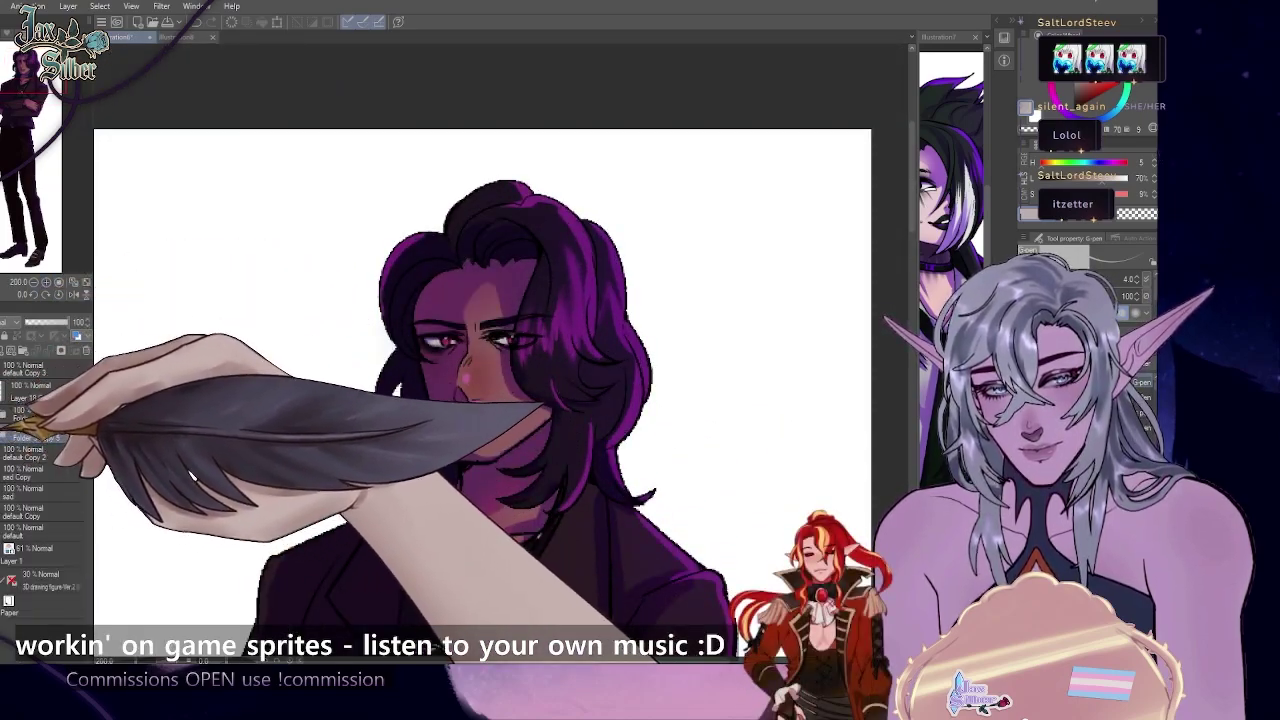
# - Open Folder 3 Copy 5, select Layer 17 Copy 5 in Hard light mode and sample a muted purple from the hair
pyautogui.click(3, 433)
pyautogui.click(45, 457)
pyautogui.keyDown('alt'); pyautogui.click(571, 434); pyautogui.keyUp('alt')
pyautogui.click(12, 515)
pyautogui.press(']')
pyautogui.press(']')
pyautogui.press(']')
pyautogui.press(']')
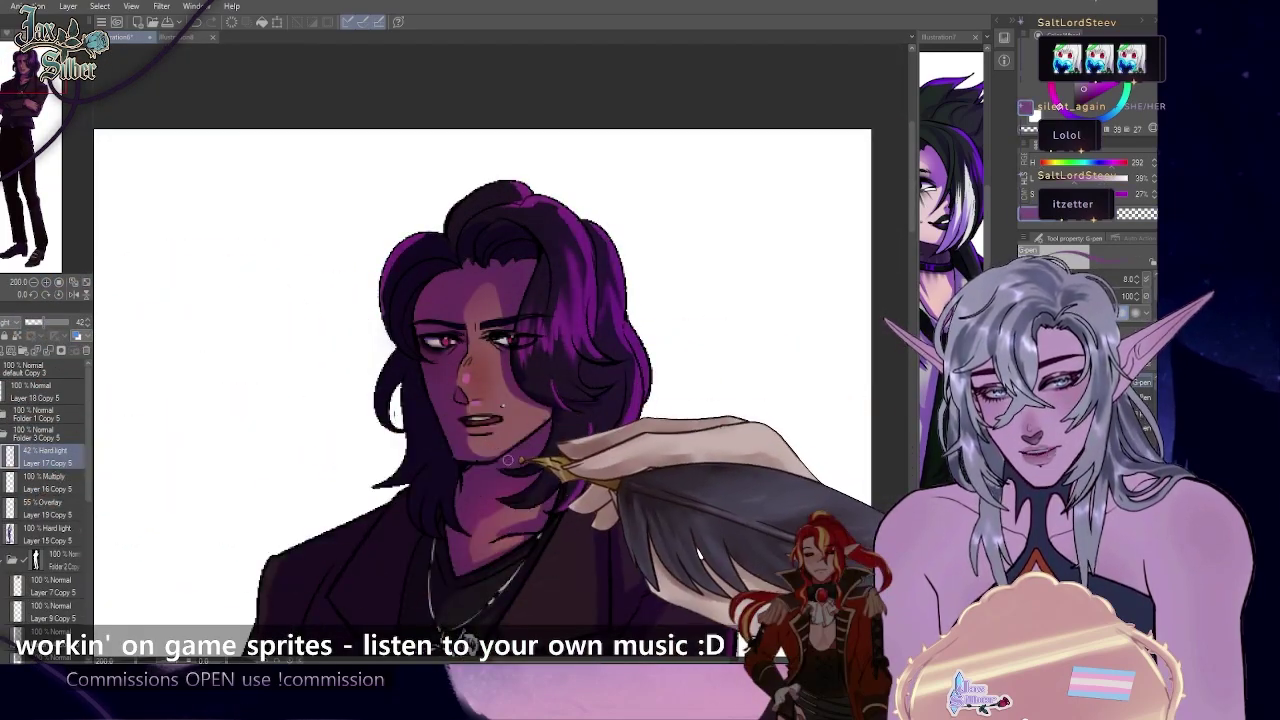
pyautogui.scroll(3, 524, 451)
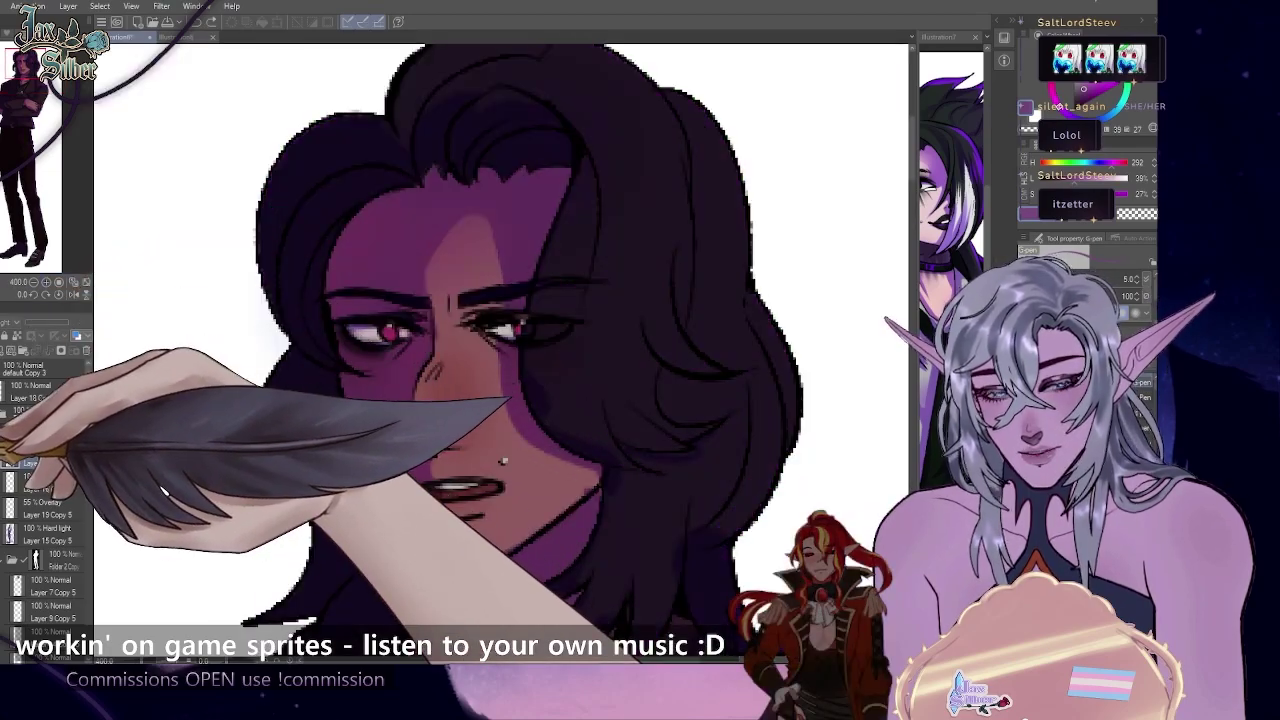
# - Try a highlight along the lower lip on Layer 17 Copy 5 with the size 5 G-pen, then undo it
pyautogui.click(12, 512)
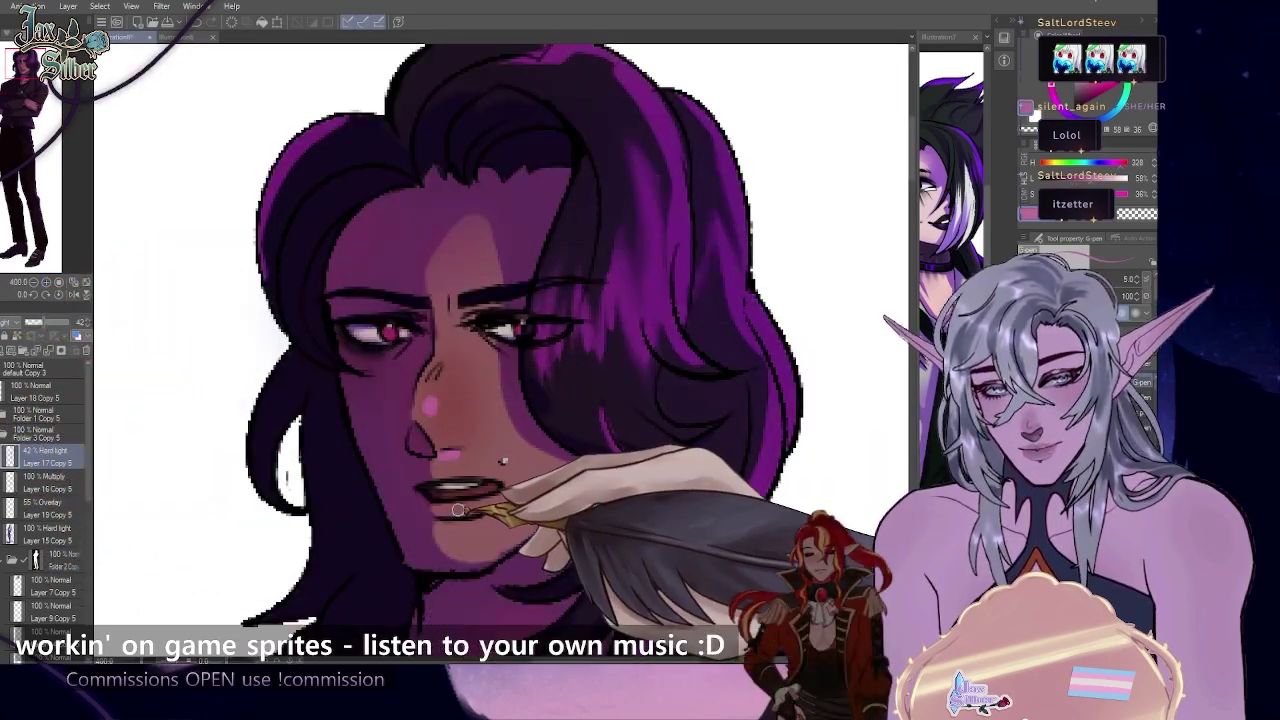
pyautogui.hotkey('ctrl', 'z')
pyautogui.keyDown('alt'); pyautogui.click(206, 243); pyautogui.keyUp('alt')
pyautogui.hotkey('ctrl', 'z')
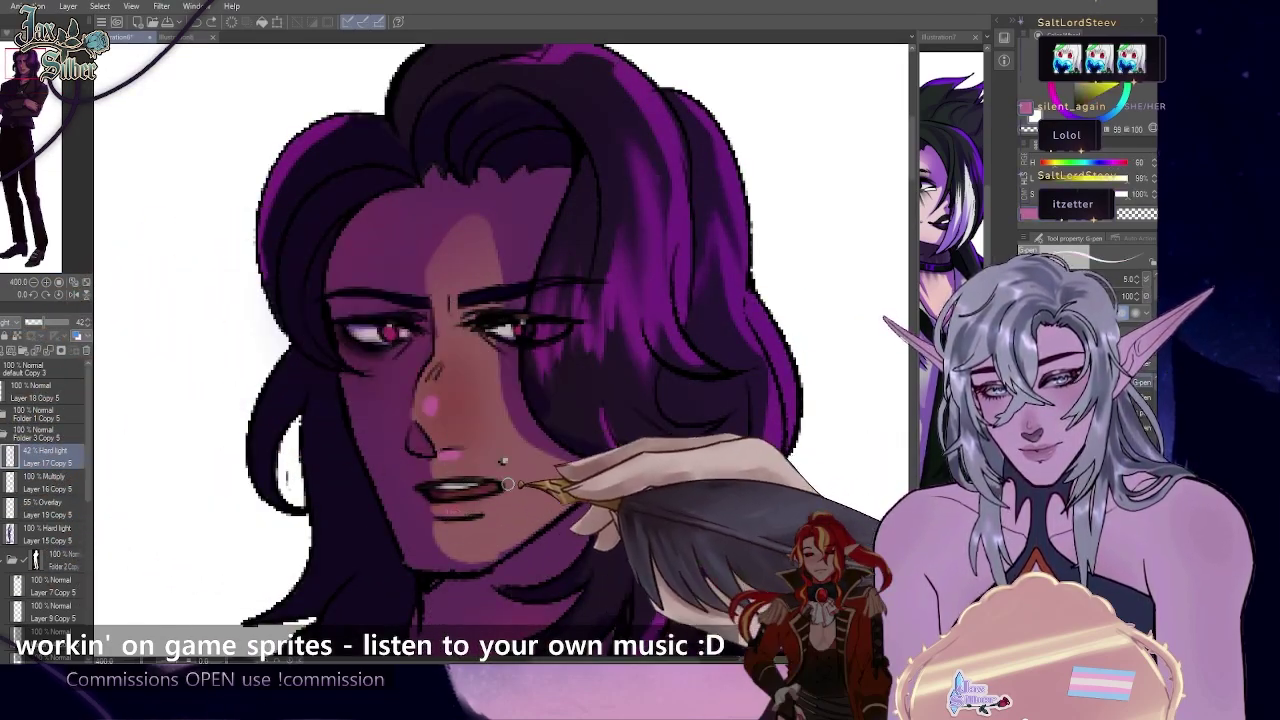
# - Sample the hair's bright highlight color from Layer 17 Copy 5 in Normal mode, restore Hard light at 54% opacity and highlight the lower lip
pyautogui.click(68, 322)
pyautogui.click(12, 322)
pyautogui.click(12, 134)
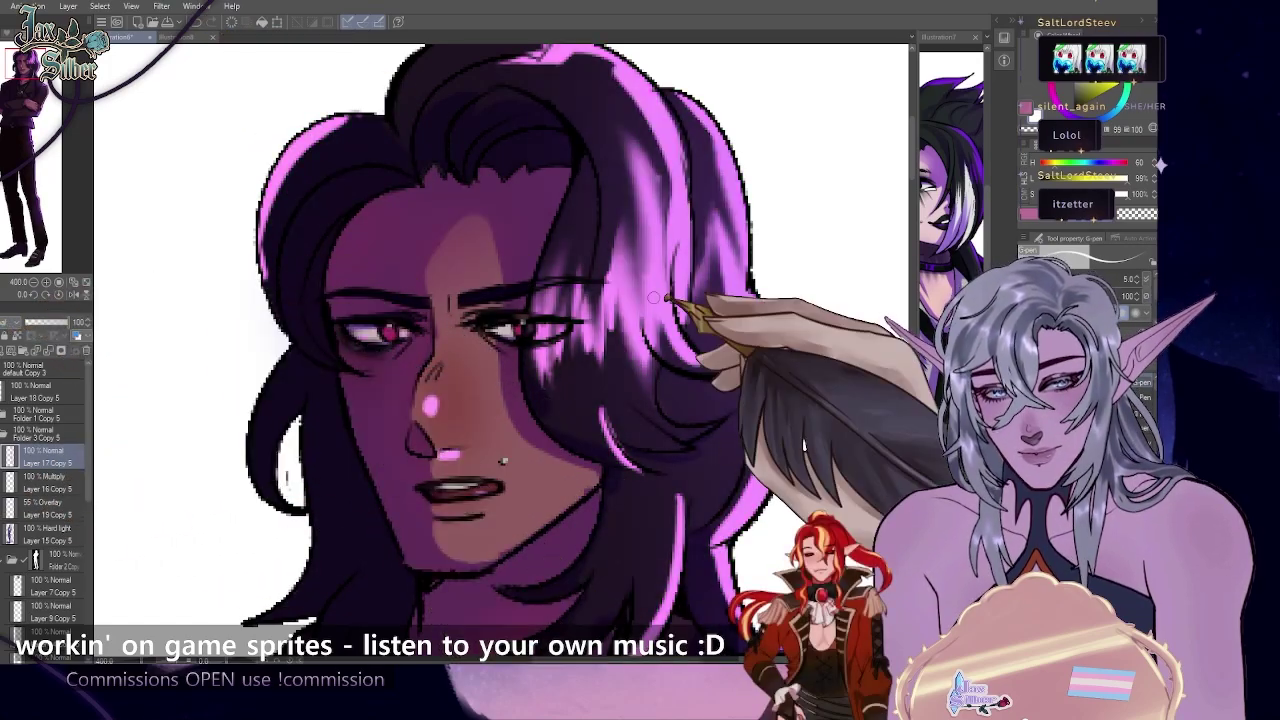
pyautogui.keyDown('alt'); pyautogui.click(666, 300); pyautogui.keyUp('alt')
pyautogui.click(12, 322)
pyautogui.click(12, 512)
pyautogui.click(48, 322)
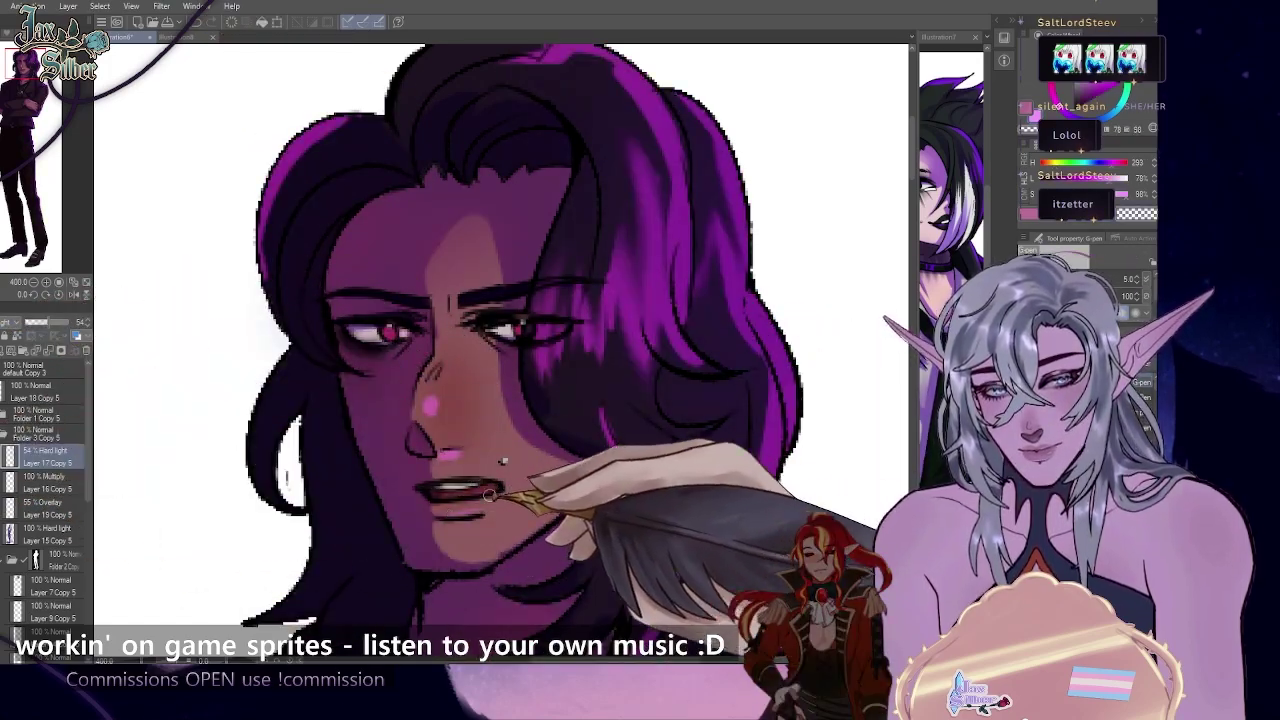
pyautogui.scroll(-6, 570, 358)
pyautogui.scroll(5, 578, 352)
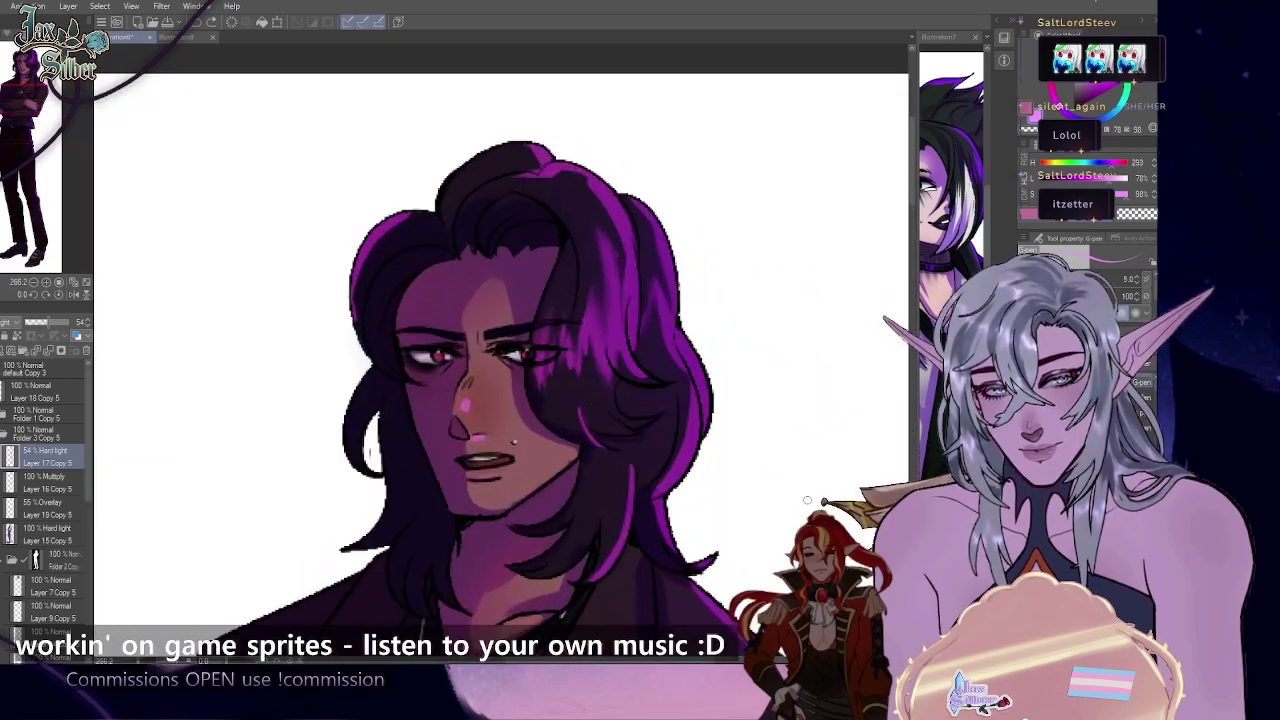
# - Select Layer 15 Copy 5, sample its purple shading color in Normal mode, restore Hard light and switch to the Soft airbrush
pyautogui.click(3, 560)
pyautogui.click(46, 534)
pyautogui.click(12, 322)
pyautogui.click(12, 134)
pyautogui.keyDown('alt'); pyautogui.click(430, 270); pyautogui.keyUp('alt')
pyautogui.click(12, 322)
pyautogui.click(12, 512)
pyautogui.press('b')
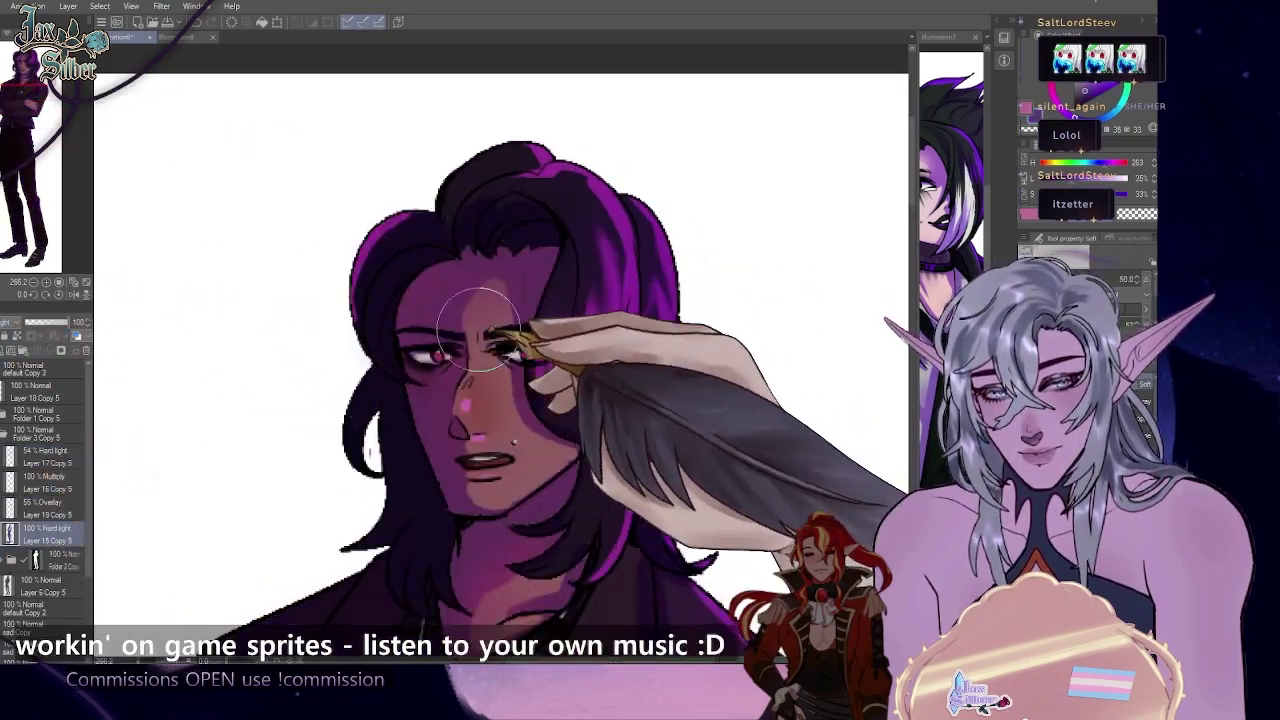
# - Shade around the mouth on Layer 15 Copy 5 with the G-pen and undo the last stroke
pyautogui.press('p')
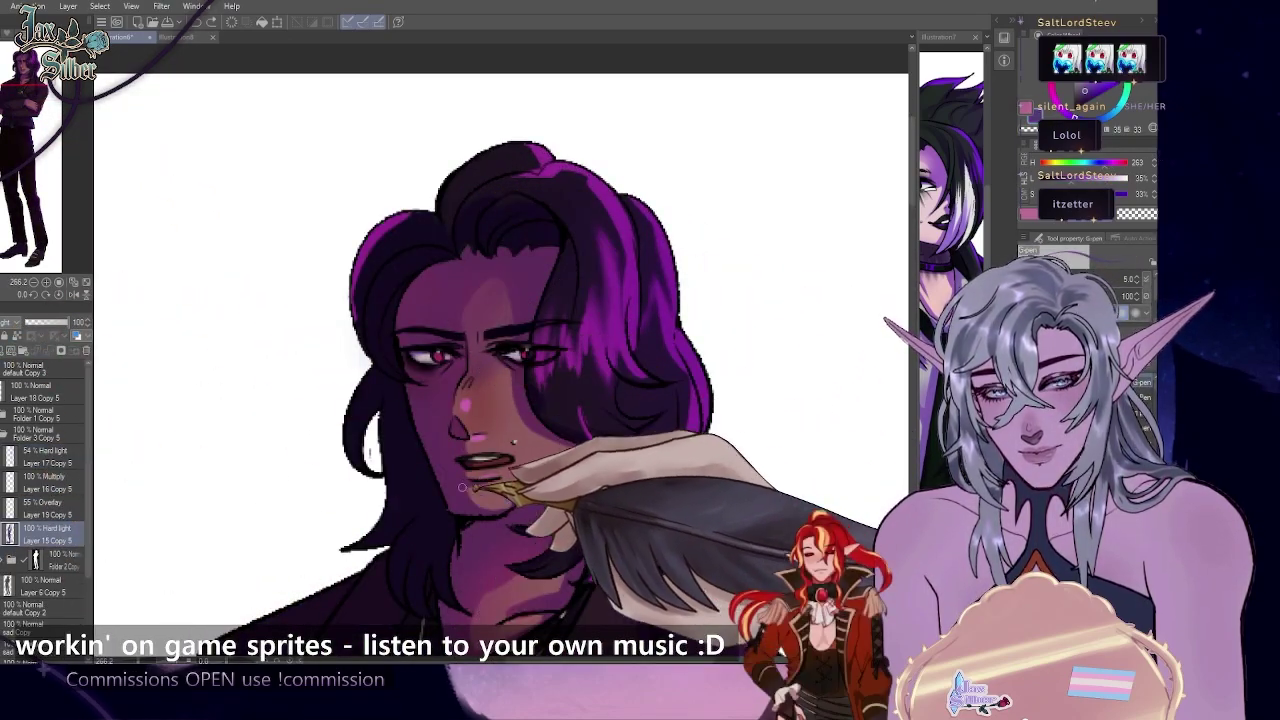
pyautogui.scroll(-1, 594, 485)
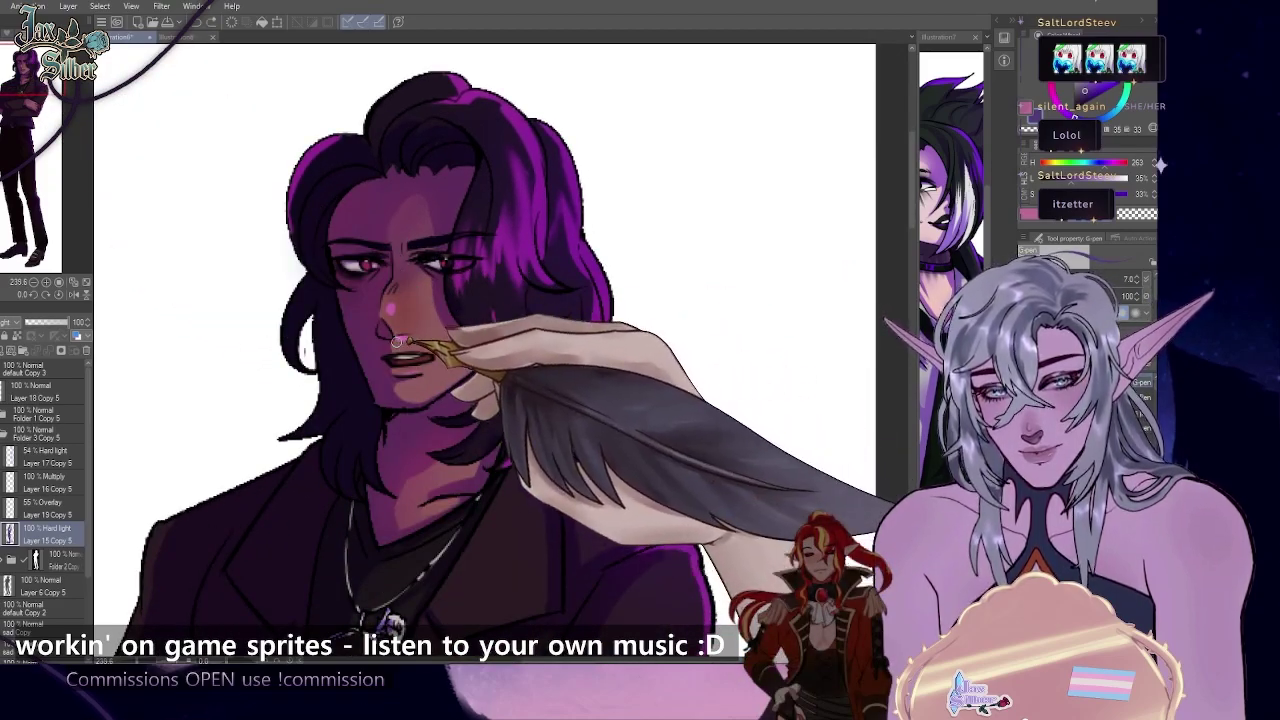
pyautogui.scroll(-4, 490, 380)
pyautogui.scroll(3, 510, 410)
pyautogui.hotkey('ctrl', 'z')
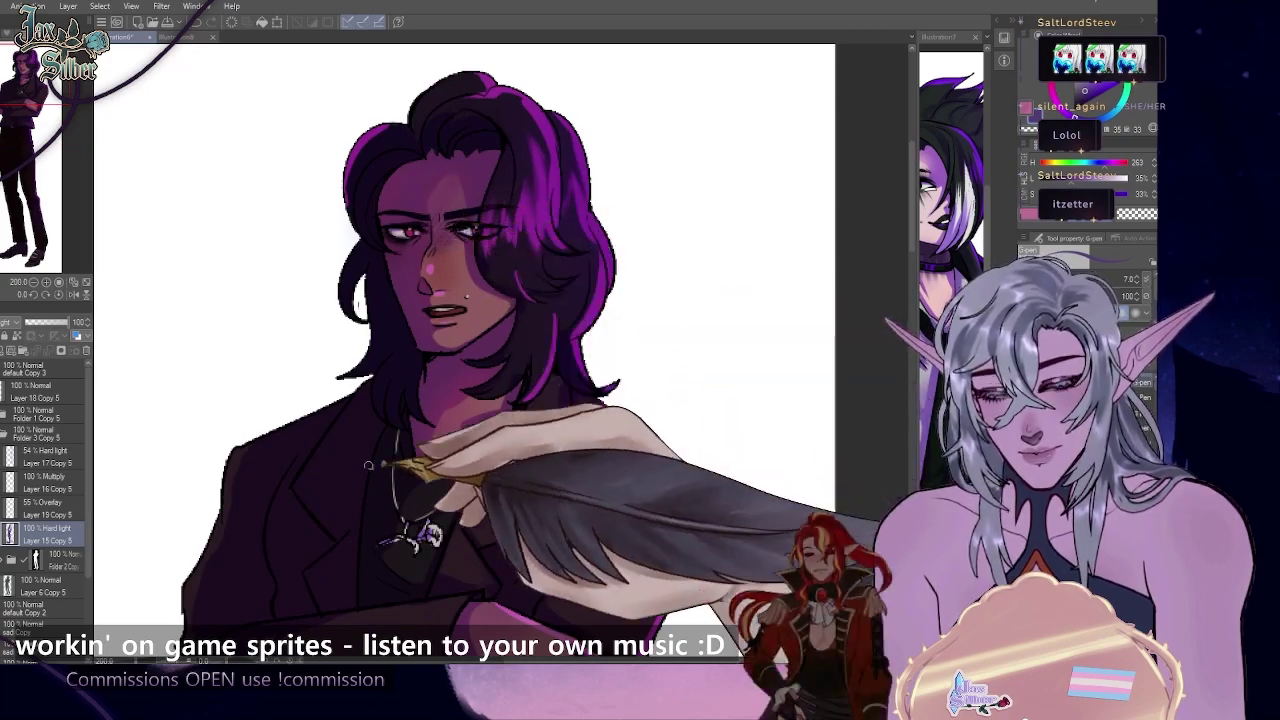
# - Create a new layer above Layer 18 Copy 5 and draw a magenta anger mark on the hair beside the forehead
pyautogui.click(1, 434)
pyautogui.click(20, 391)
pyautogui.click(2, 350)
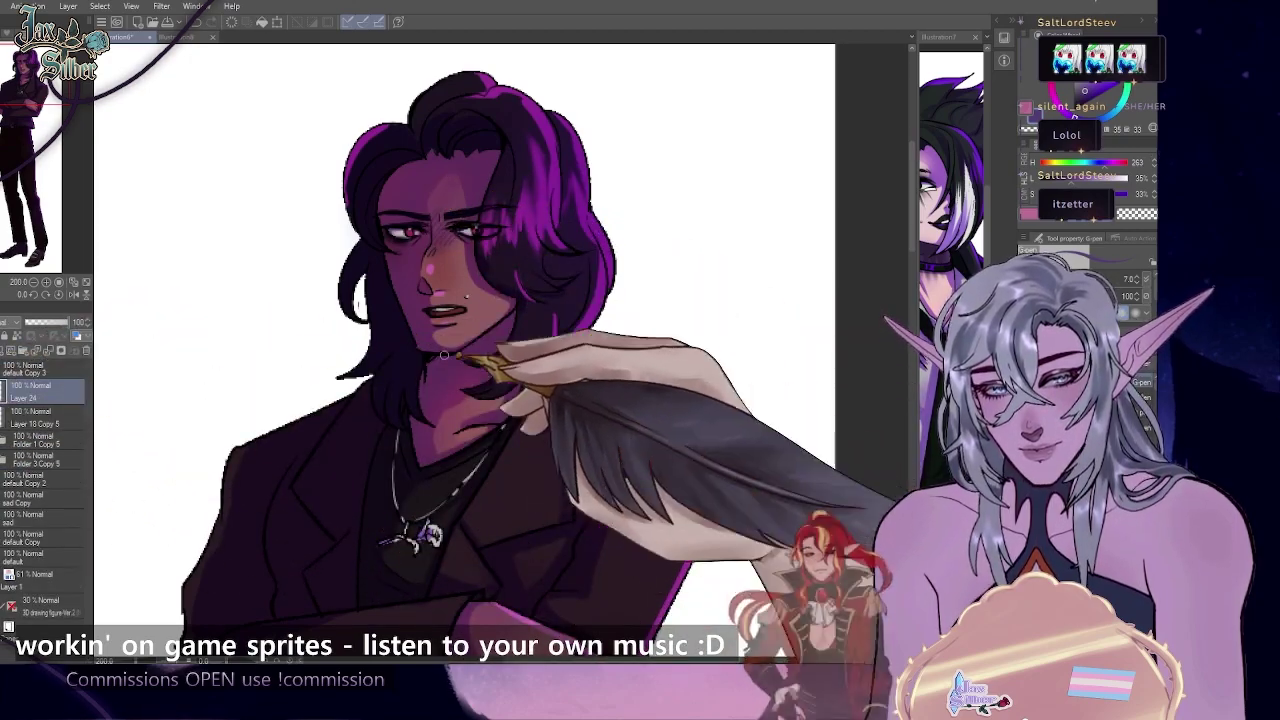
pyautogui.moveTo(501, 170)
pyautogui.mouseDown()
pyautogui.moveTo(514, 158)
pyautogui.moveTo(542, 171)
pyautogui.mouseUp()
pyautogui.moveTo(500, 186); pyautogui.dragTo(513, 199)
pyautogui.moveTo(541, 186); pyautogui.dragTo(528, 200)
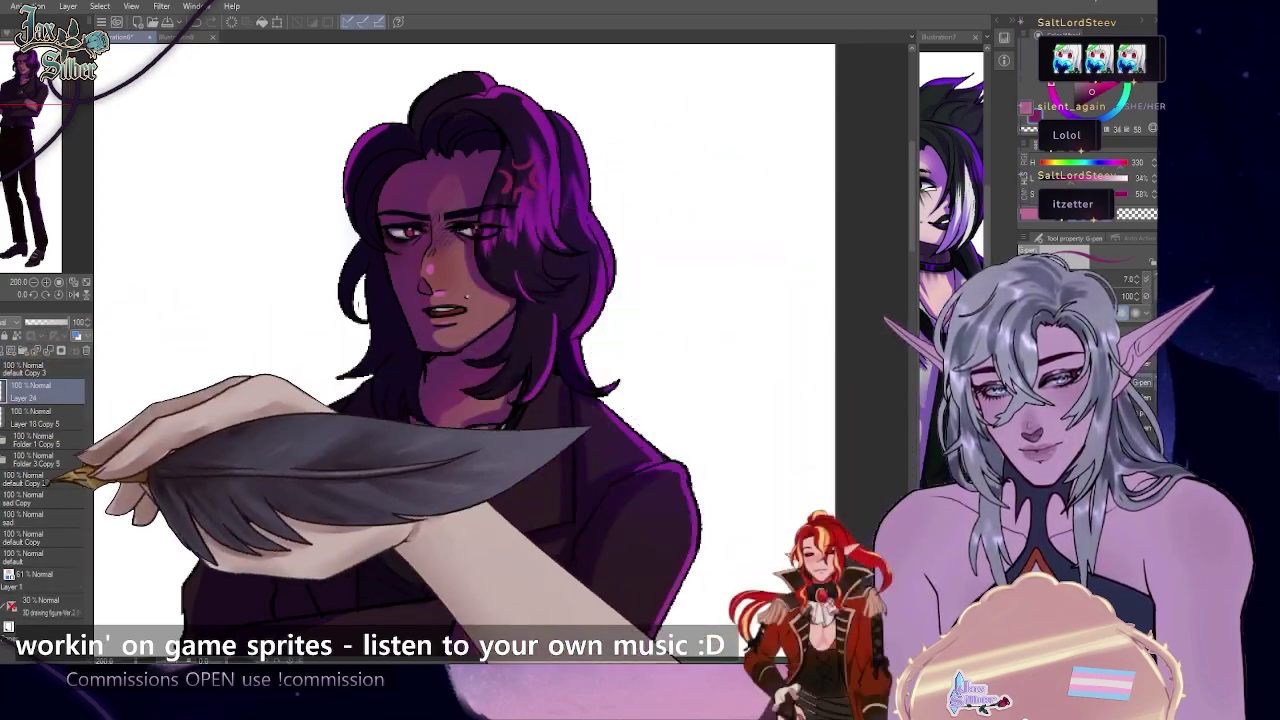
# - Give the anger mark on Layer 24 a dark outline and review the upper body
pyautogui.click(8, 34)
pyautogui.click(38, 58)
pyautogui.click(629, 234)
pyautogui.click(32, 89)
pyautogui.scroll(-3, 451, 195)
pyautogui.scroll(3, 464, 180)
pyautogui.scroll(-1, 464, 180)
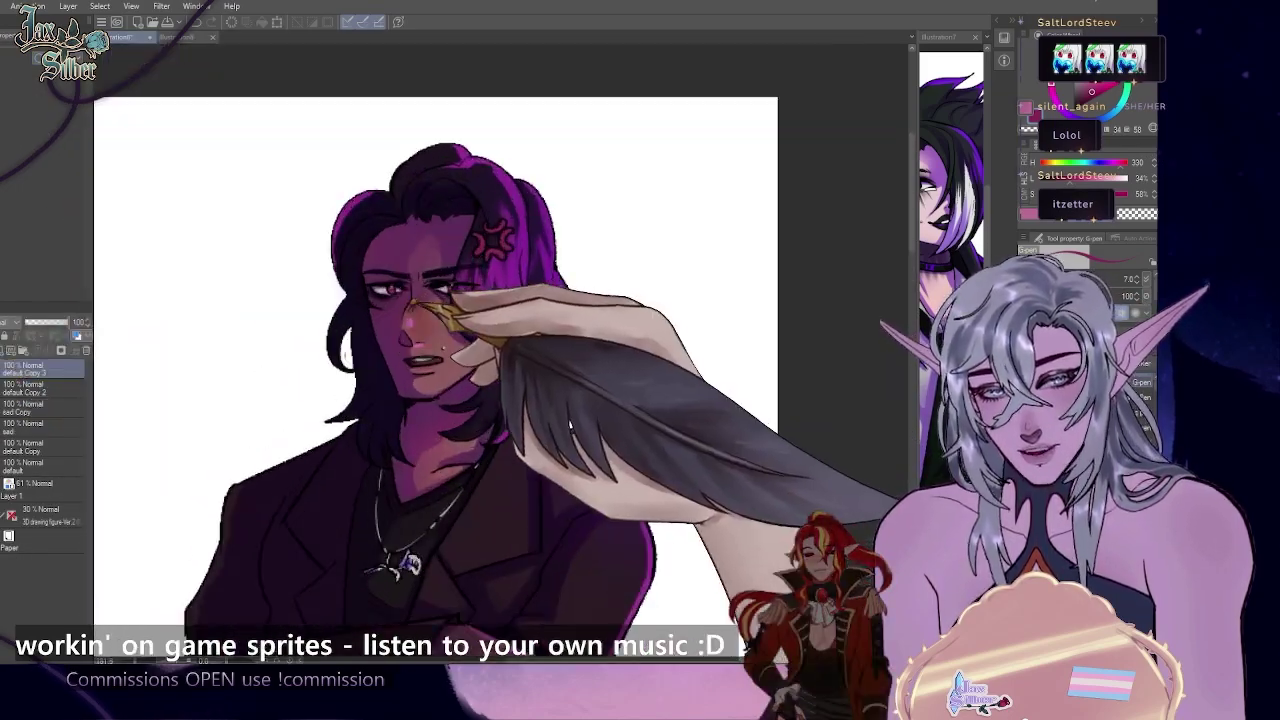
# - Add a Multiply layer above Folder 3 Copy 5 and shade the upper face in soft magenta with the size 120 Soft airbrush
pyautogui.click(45, 424)
pyautogui.click(38, 458)
pyautogui.click(3, 350)
pyautogui.click(8, 322)
pyautogui.click(8, 365)
pyautogui.press('b')
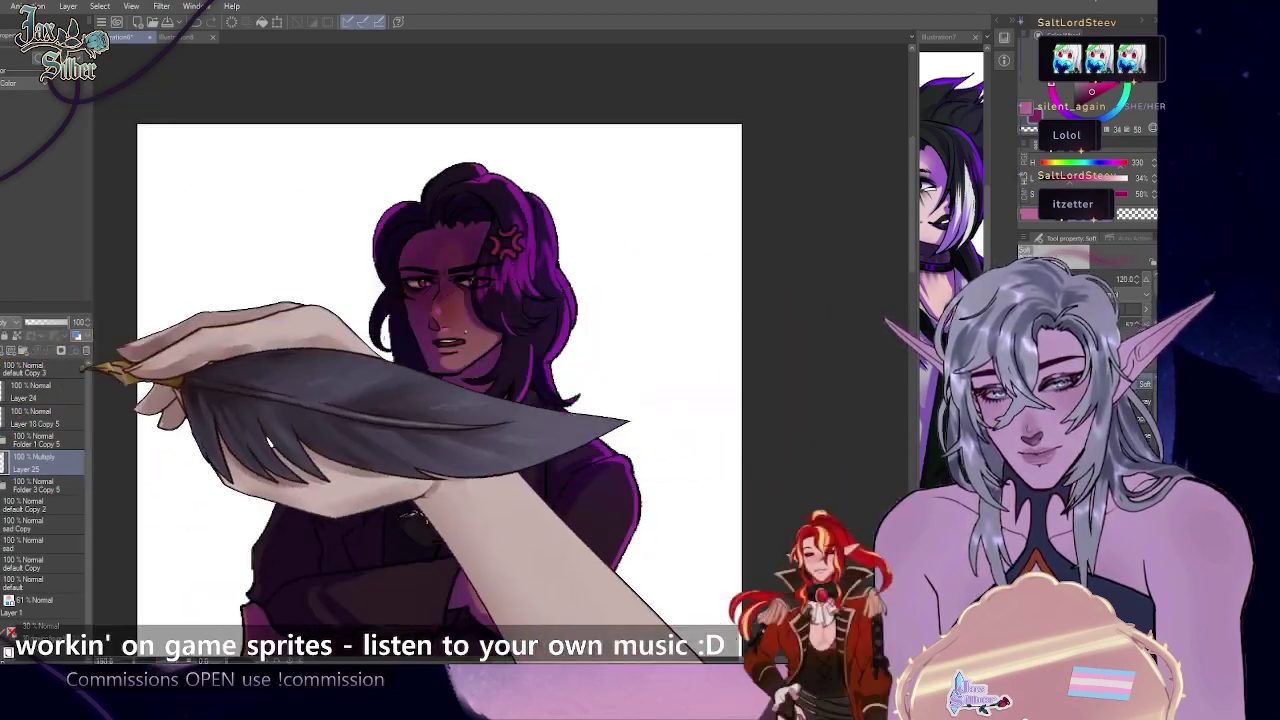
pyautogui.scroll(-2, 366, 212)
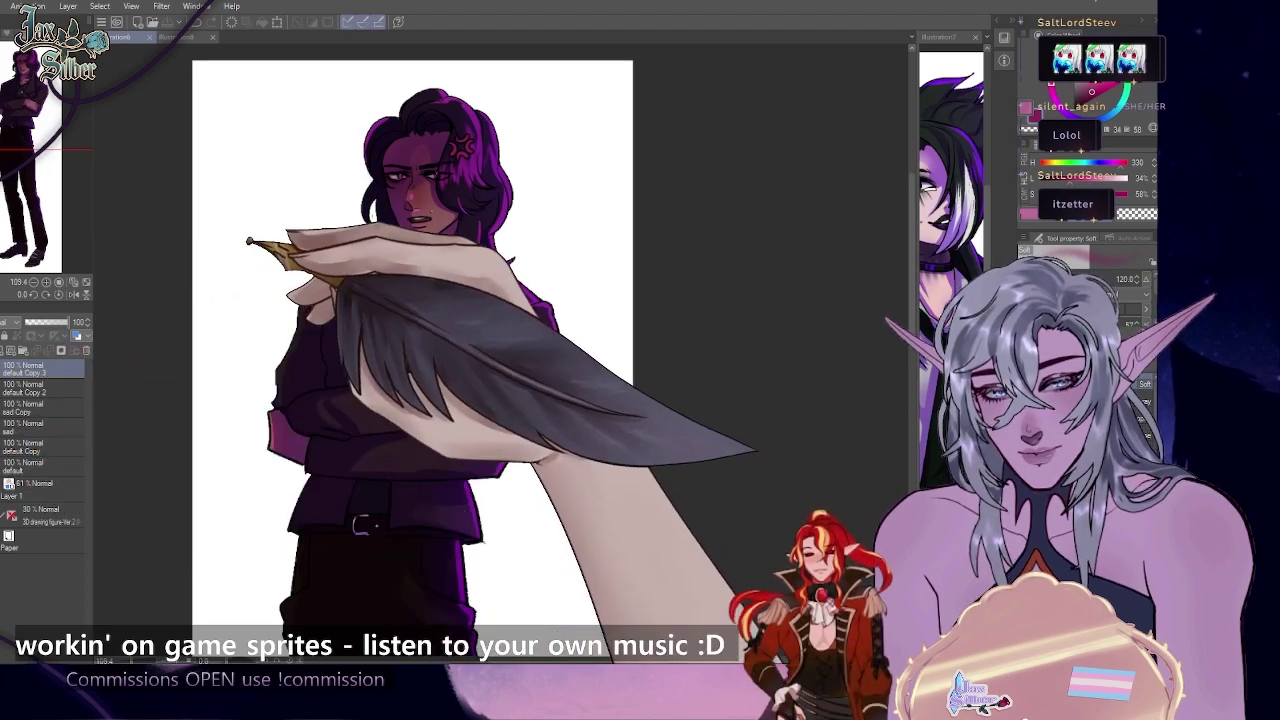
pyautogui.scroll(4, 424, 165)
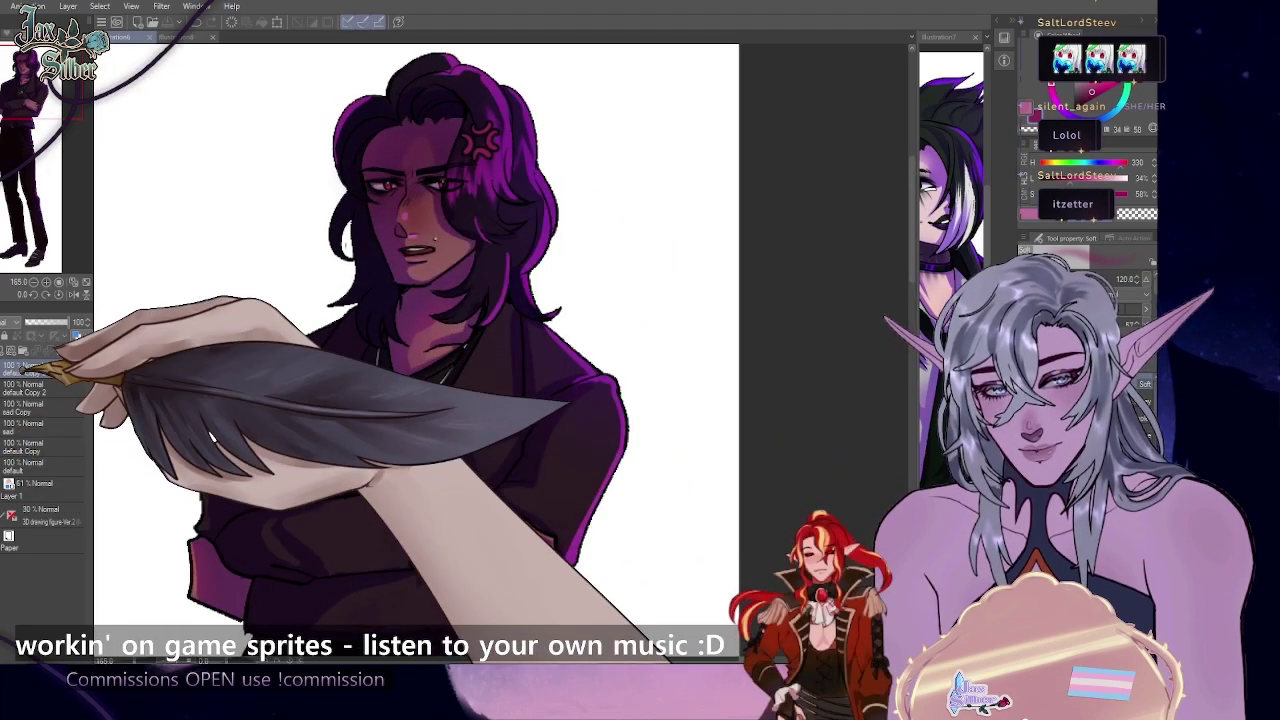
# - Rename the default Copy 3 folder as Angry and default Copy 2 as Nervous, hiding both
pyautogui.click(2, 370)
pyautogui.click(26, 390)
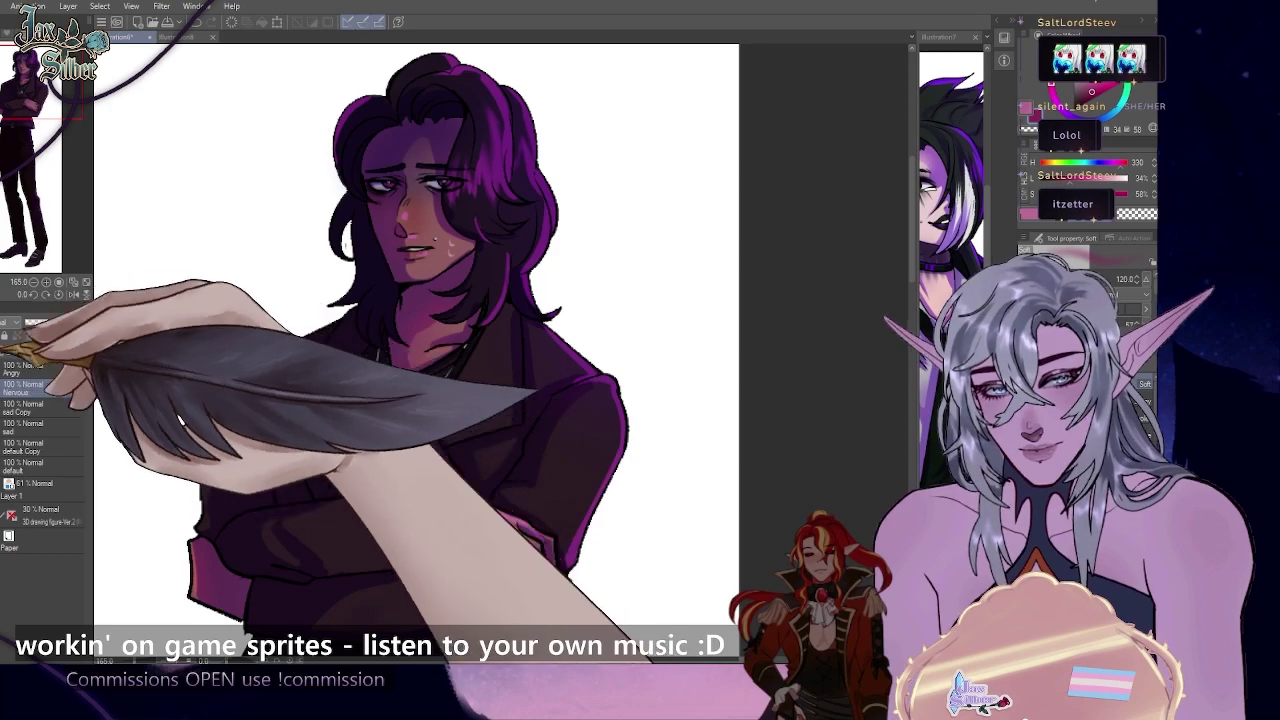
pyautogui.click(2, 389)
# - Rename the sad Copy folder as Embarrased, hide it, and rename the default Copy folder as huh
pyautogui.click(26, 408)
pyautogui.doubleClick(48, 412)
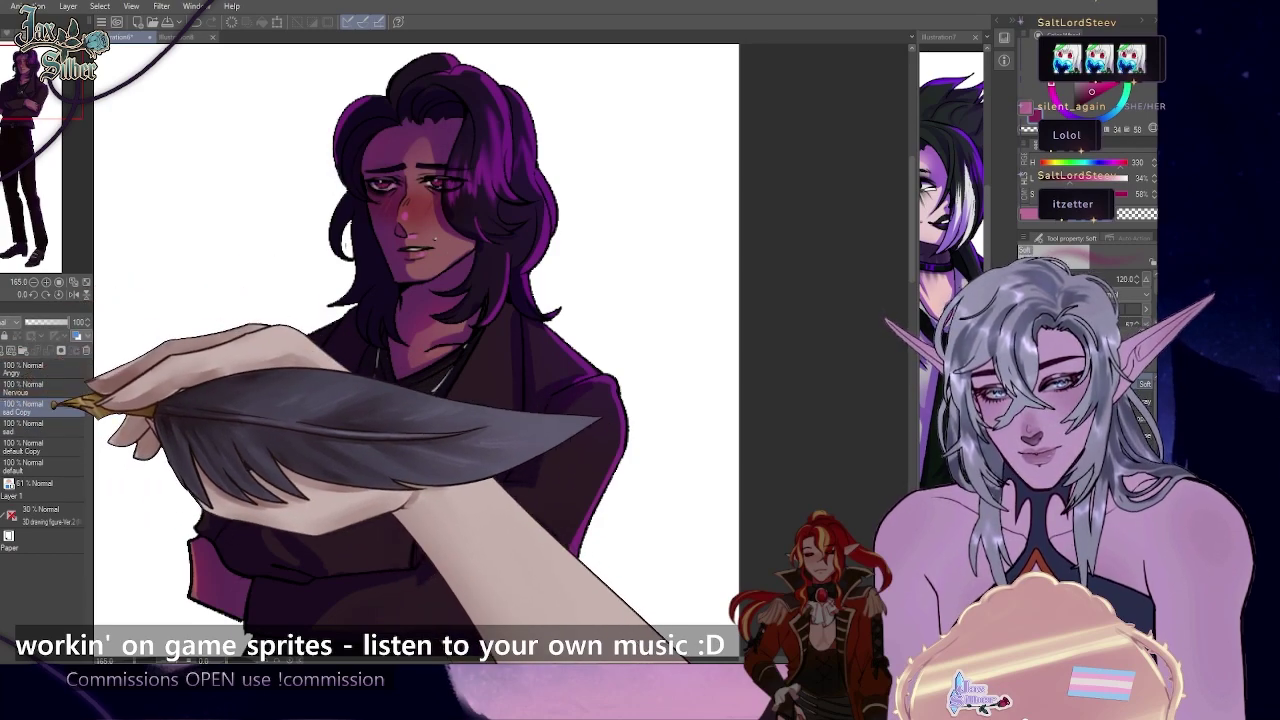
pyautogui.write('Embarrased')
pyautogui.click(2, 409)
pyautogui.click(52, 447)
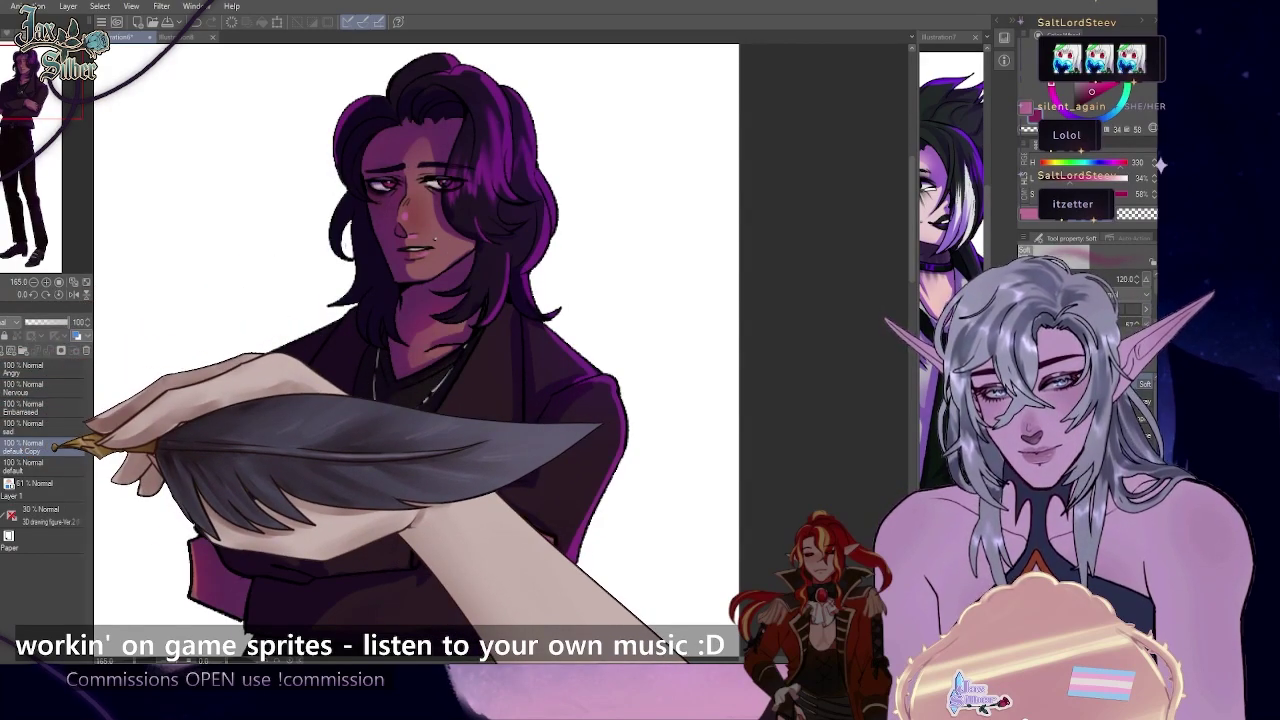
pyautogui.click(25, 465)
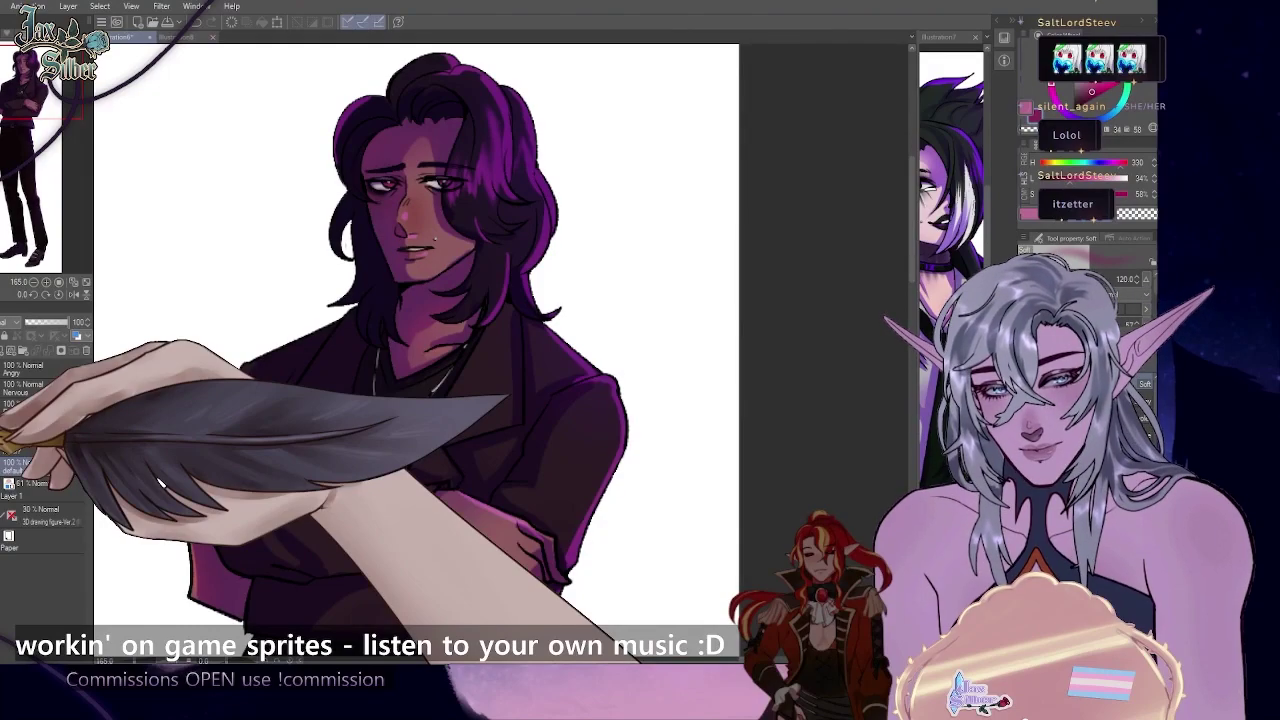
pyautogui.click(25, 447)
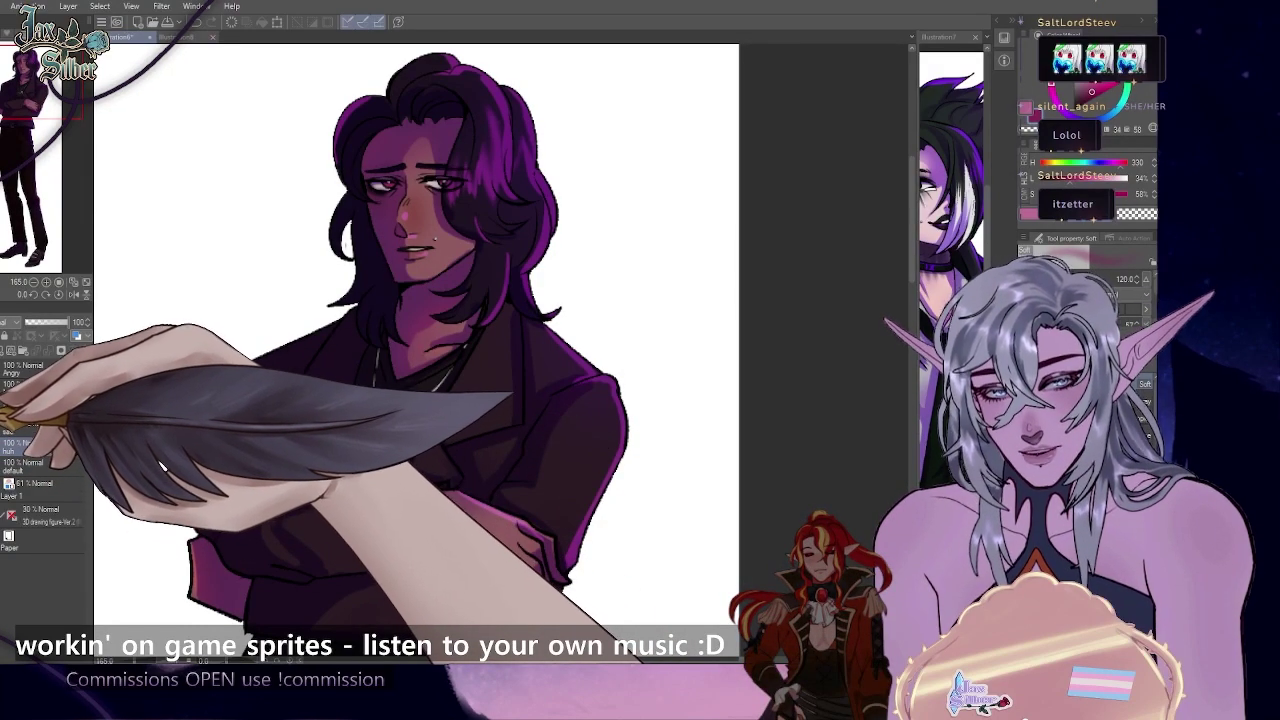
# - Preview the Embarrased, Nervous, Angry and huh expression folders in turn and save the file
pyautogui.click(2, 409)
pyautogui.click(2, 409)
pyautogui.click(2, 389)
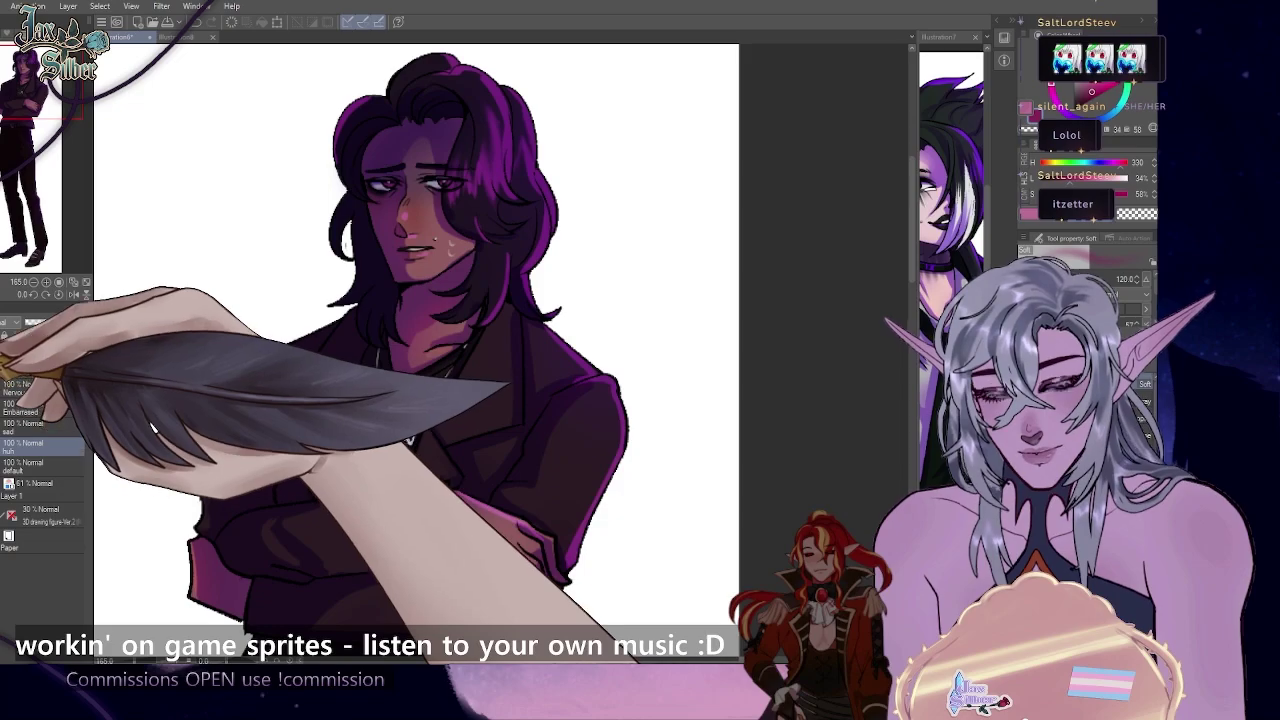
pyautogui.click(2, 389)
pyautogui.click(2, 370)
pyautogui.scroll(-3, 295, 197)
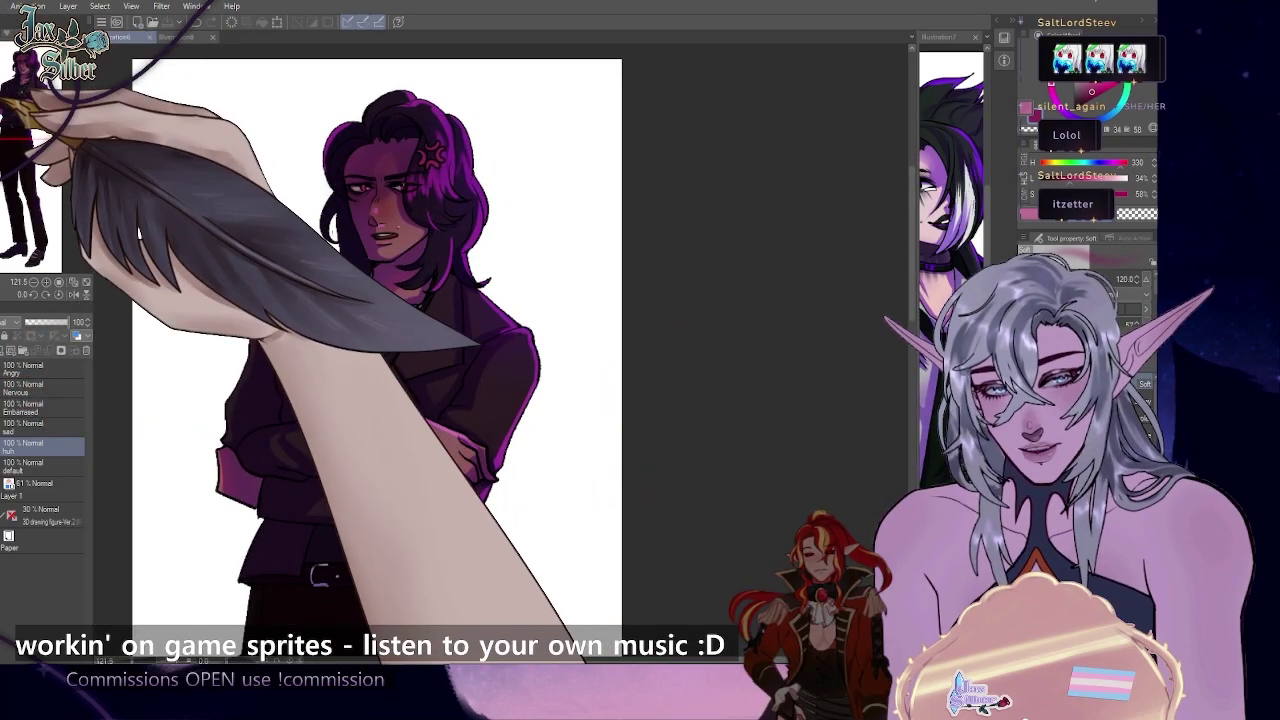
pyautogui.click(2, 370)
pyautogui.click(2, 447)
pyautogui.click(40, 92)
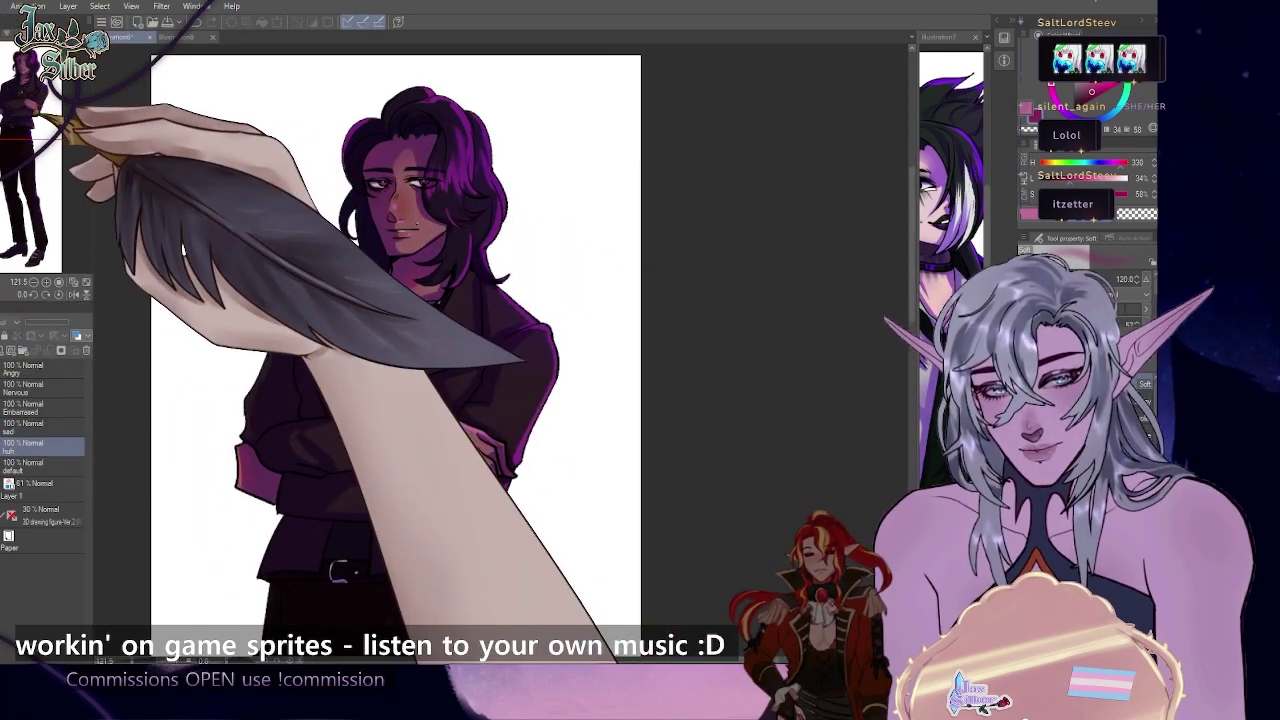
pyautogui.hotkey('ctrl', 's')
# - Widen the second canvas view, activate the spiky-haired character's illustration and zoom in on the upper body
pyautogui.moveTo(915, 275); pyautogui.dragTo(235, 298)
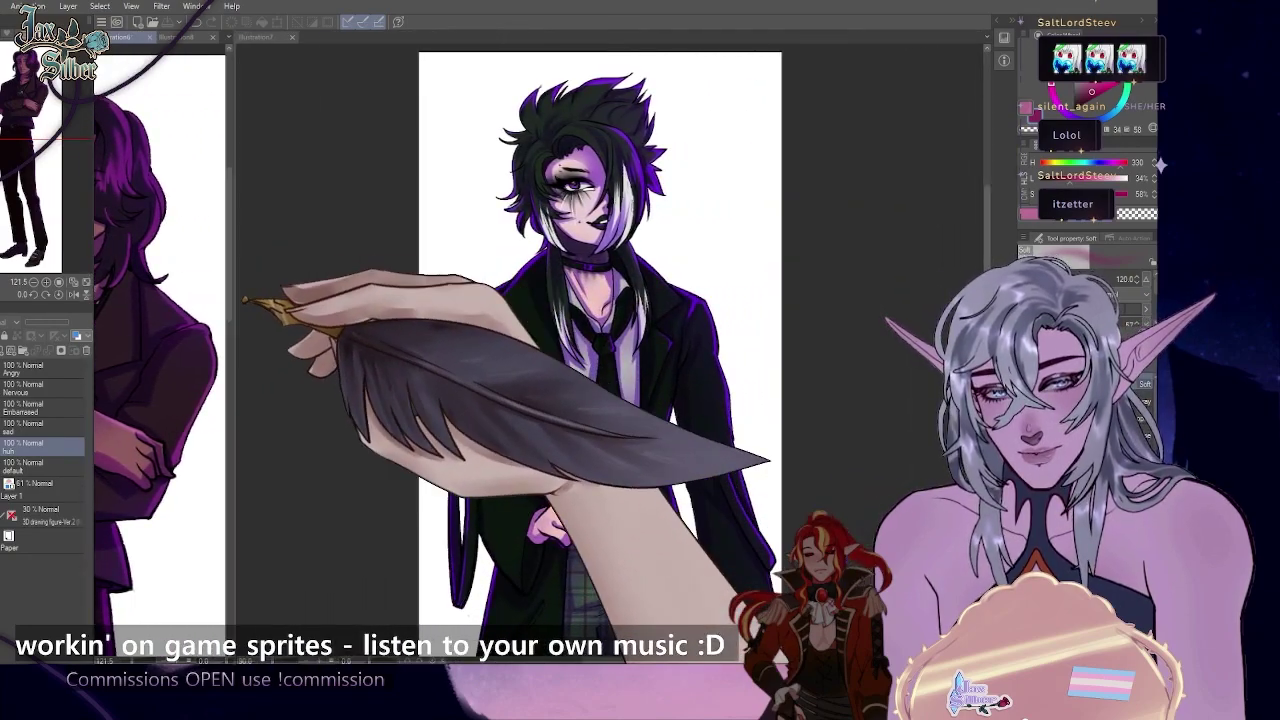
pyautogui.click(266, 38)
pyautogui.scroll(5, 568, 110)
pyautogui.scroll(-2, 550, 232)
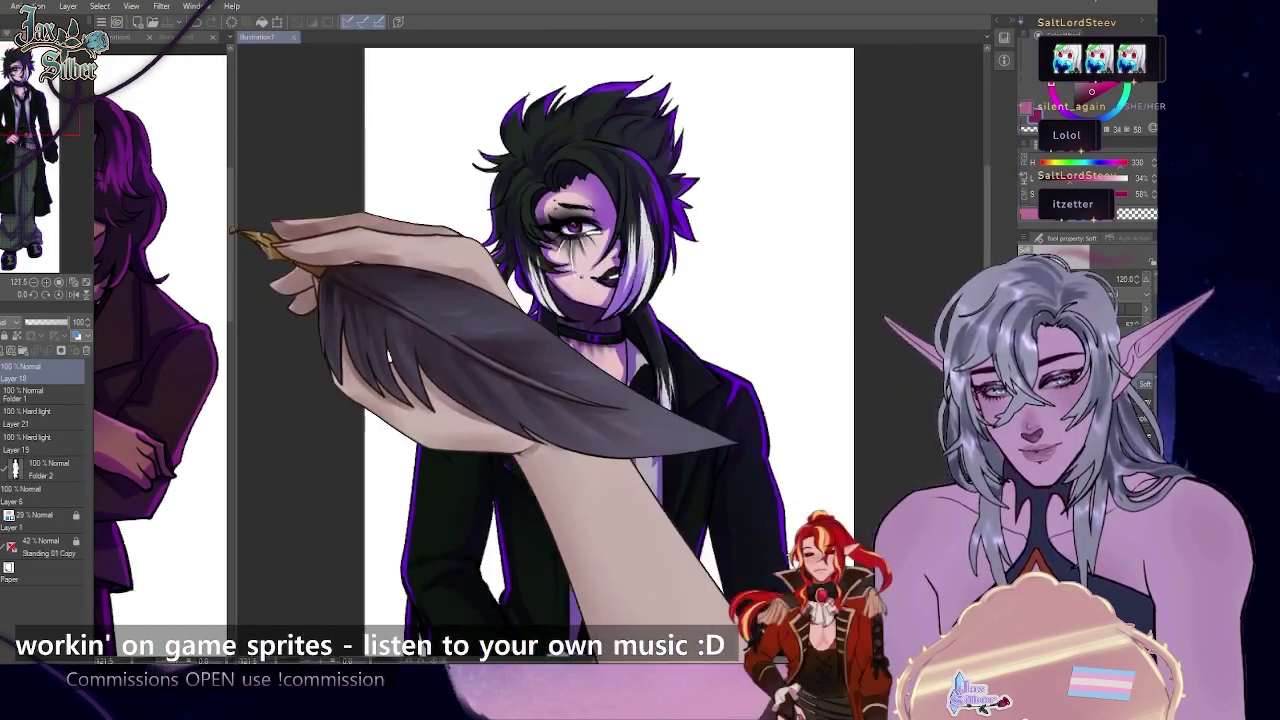
pyautogui.click(52, 440)
pyautogui.hotkey('ctrl', 'shift', 'n')
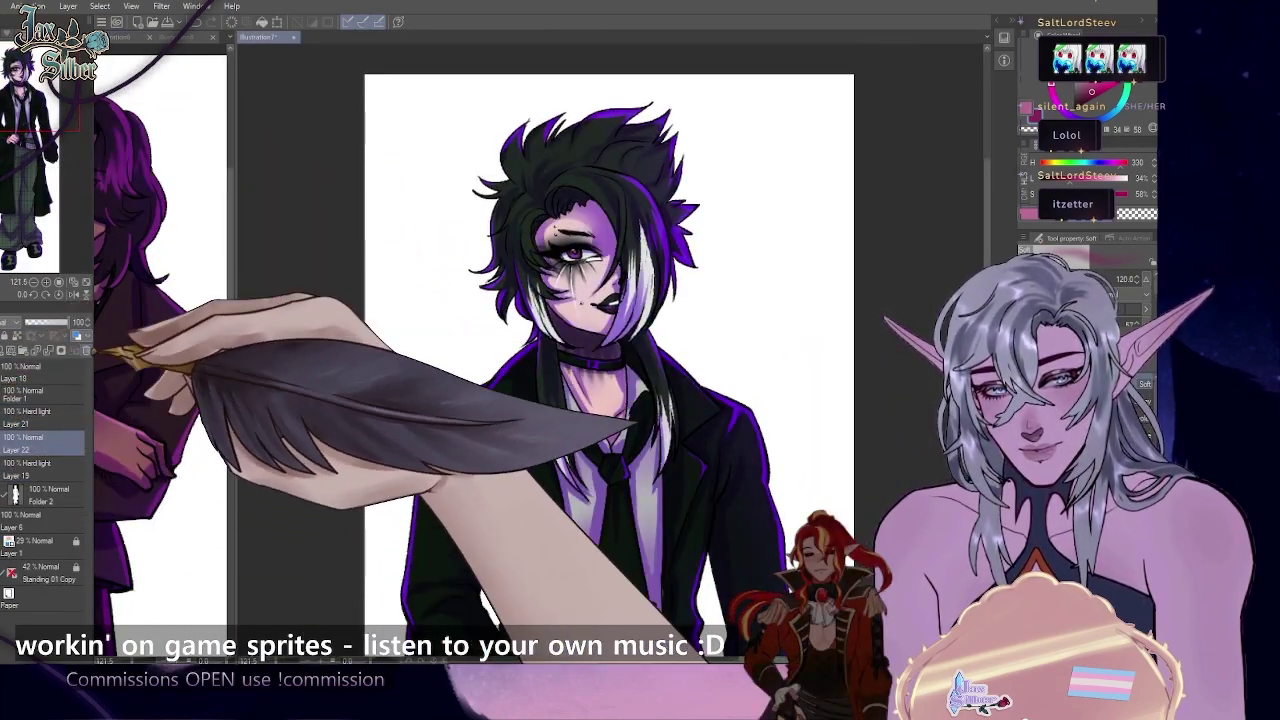
pyautogui.click(86, 350)
# - Load the painted area of Layer 19 as a selection and add an Overlay layer directly above it
pyautogui.scroll(1, 40, 90)
pyautogui.moveTo(28, 78)
pyautogui.mouseDown()
pyautogui.moveTo(26, 128)
pyautogui.moveTo(33, 78)
pyautogui.mouseUp()
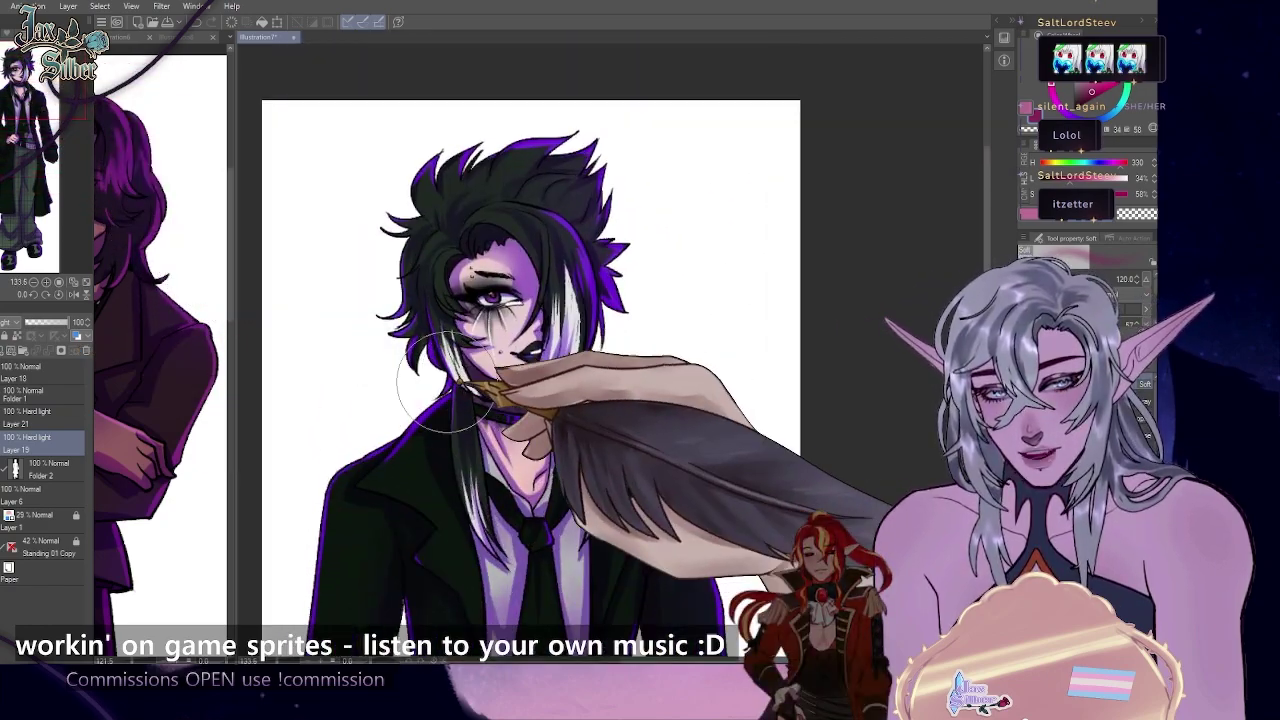
pyautogui.keyDown('ctrl'); pyautogui.click(20, 443); pyautogui.keyUp('ctrl')
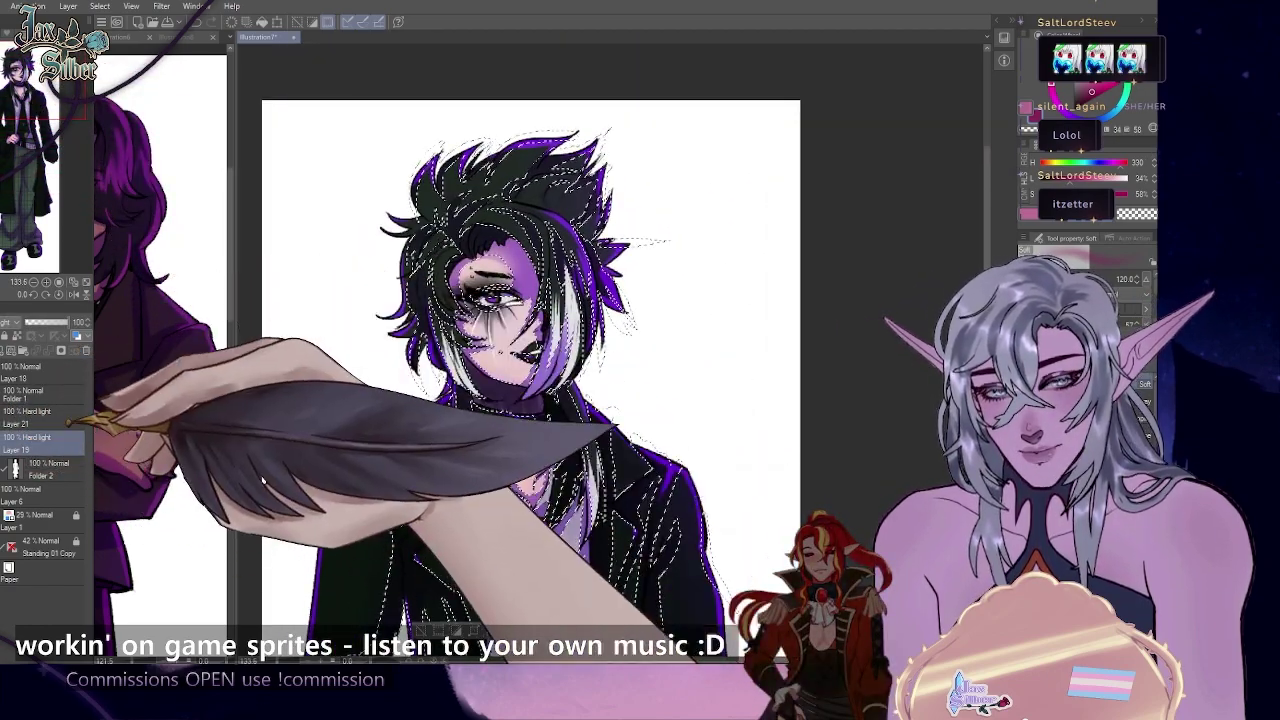
pyautogui.click(11, 350)
pyautogui.click(10, 322)
pyautogui.click(18, 445)
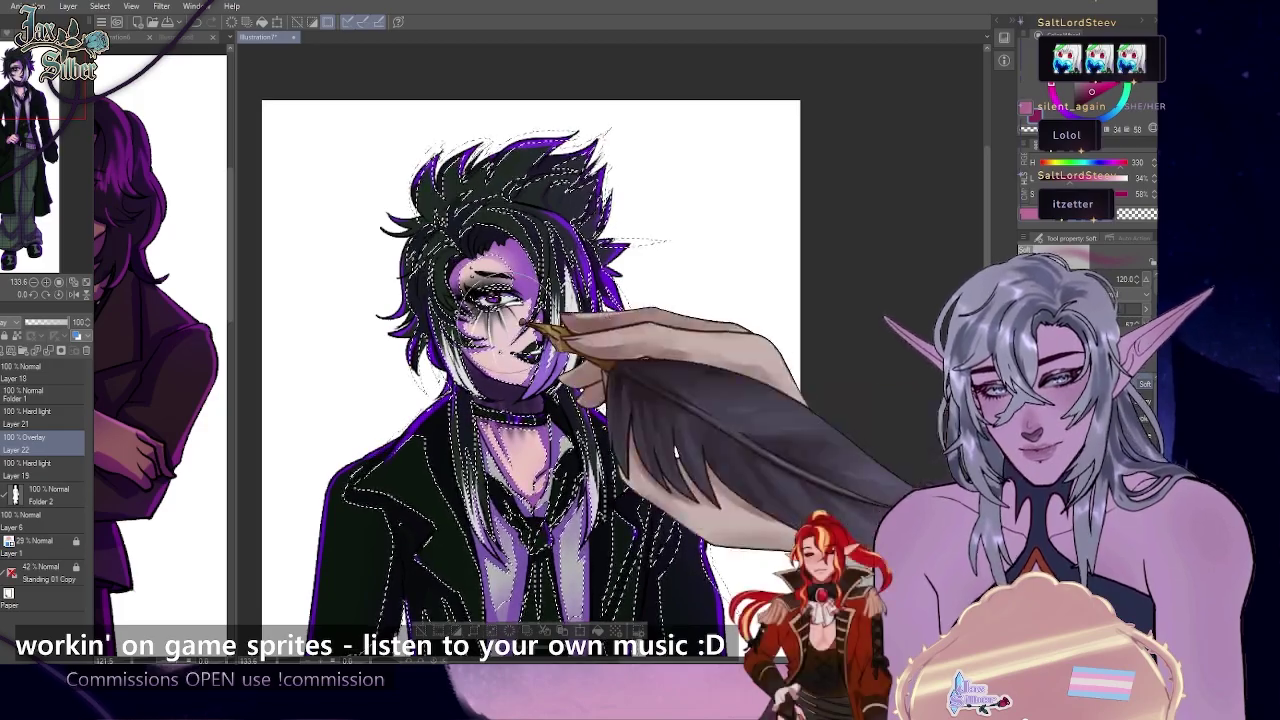
# - Airbrush soft magenta over the selected areas of the face and body on the Overlay layer, then clear the selection and check the figure
pyautogui.scroll(-5, 531, 360)
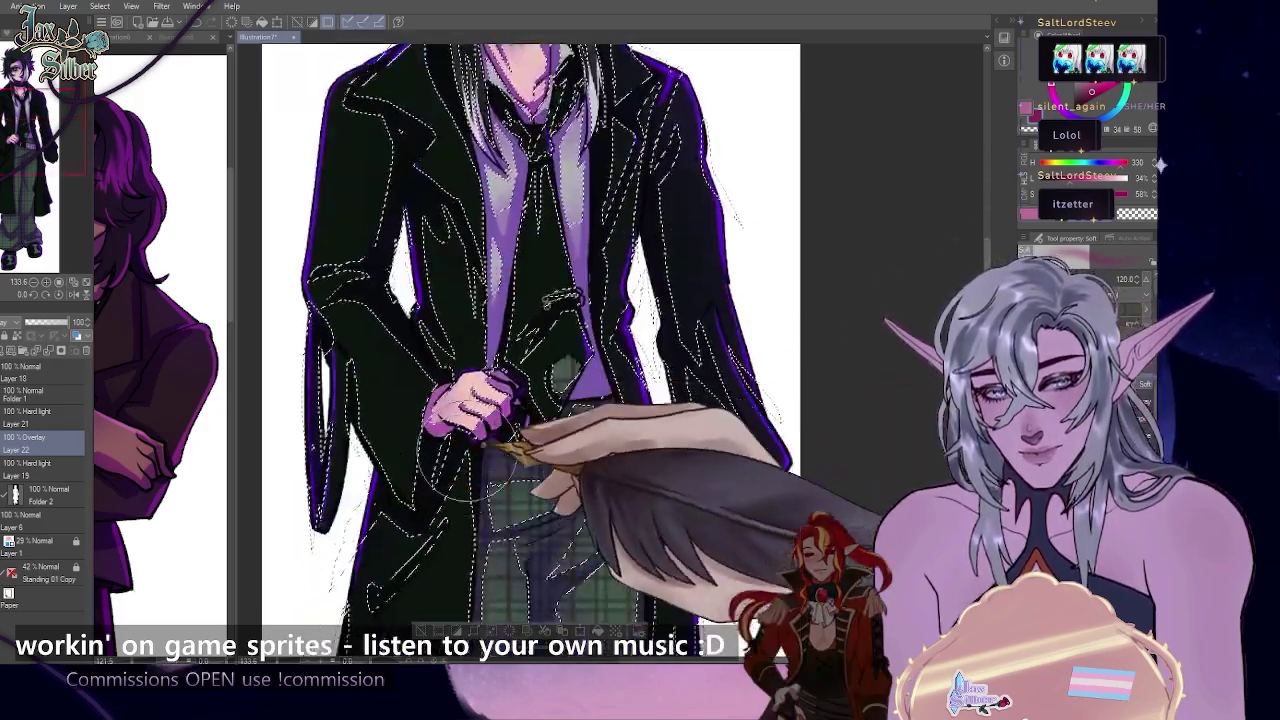
pyautogui.scroll(-5, 570, 350)
pyautogui.hotkey('ctrl', 'd')
pyautogui.scroll(10, 537, 534)
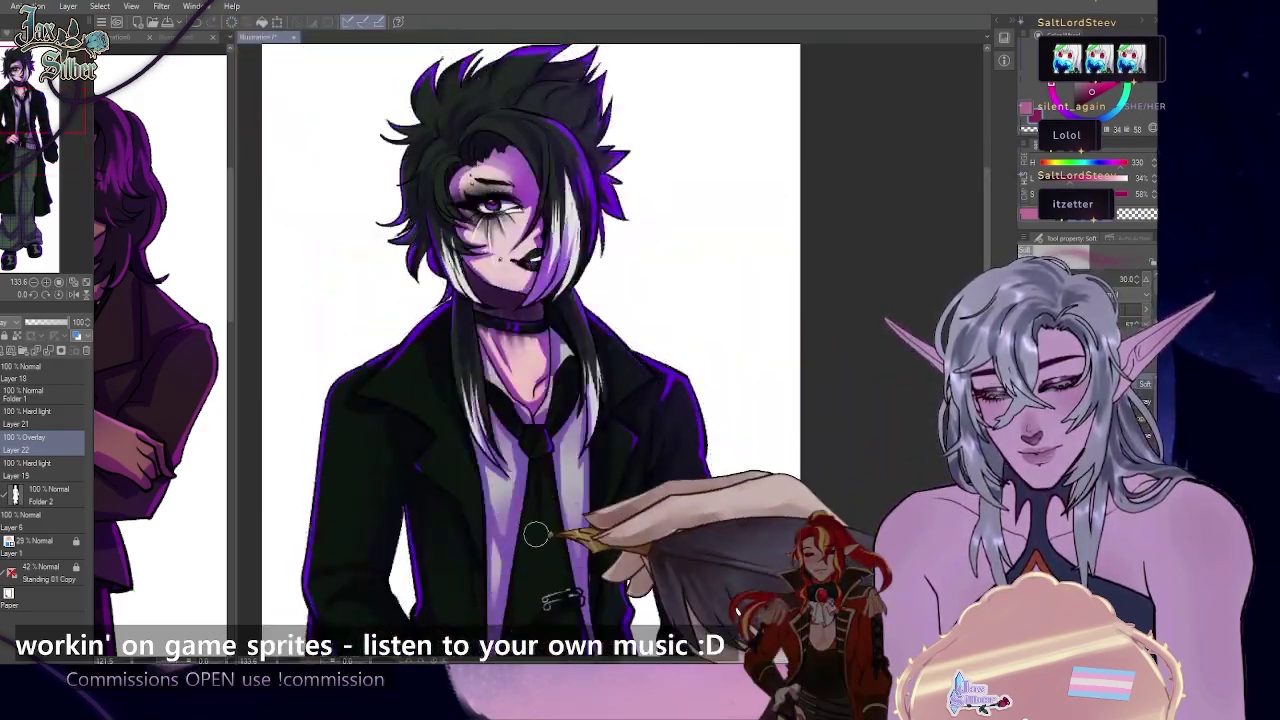
pyautogui.scroll(-2, 537, 534)
pyautogui.scroll(1, 553, 178)
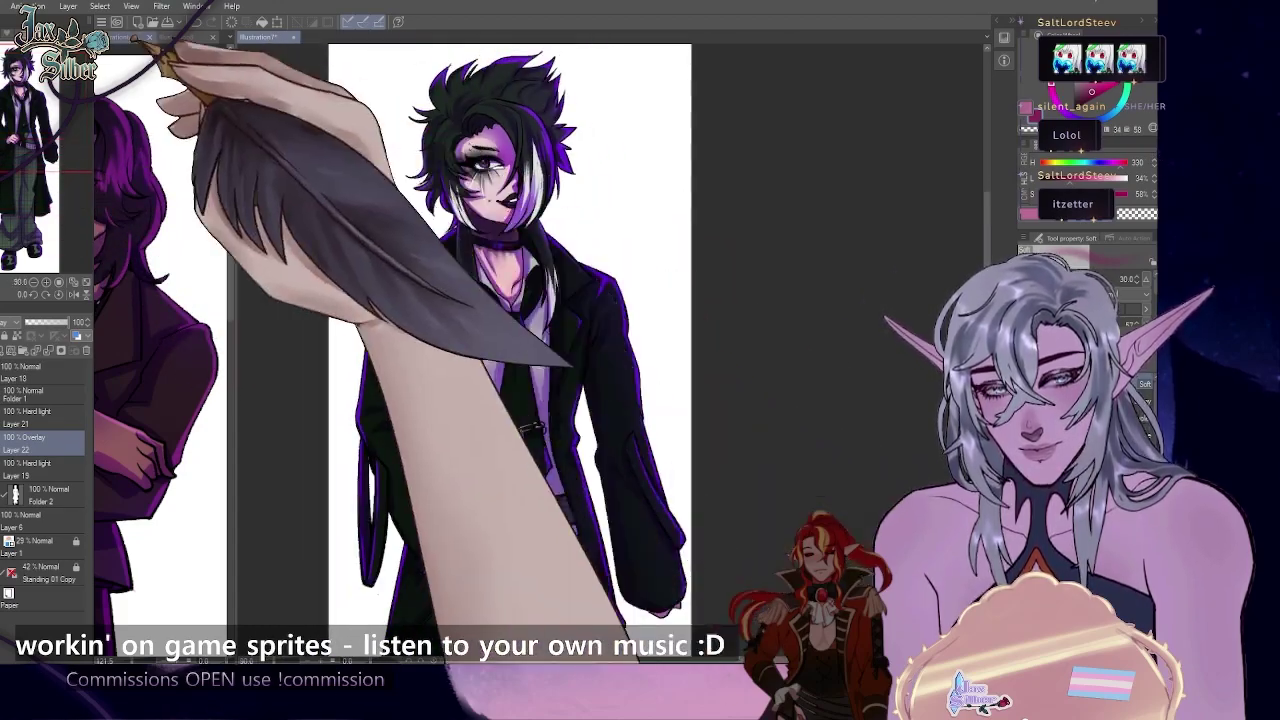
pyautogui.scroll(4, 495, 160)
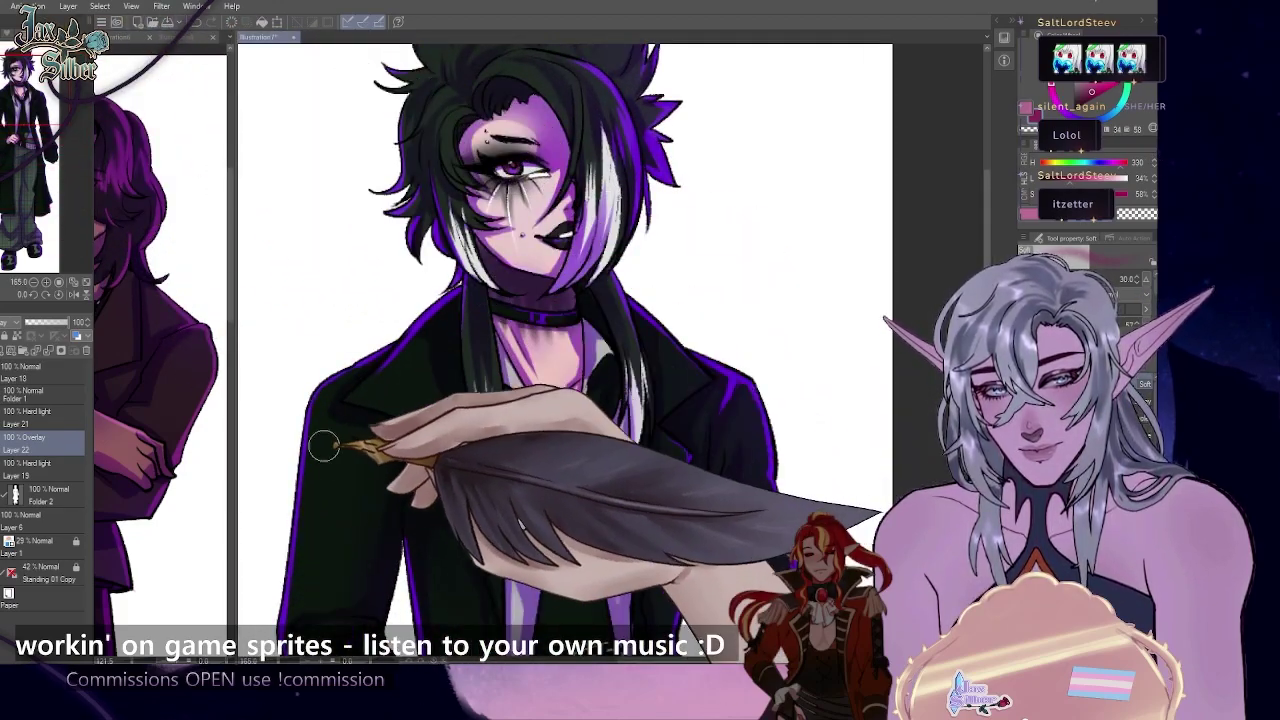
# - Activate Layer 18 and sample the purple rim-light colour of the hair for the G-pen, checking the face and hair up close
pyautogui.click(36, 374)
pyautogui.press('p')
pyautogui.keyDown('alt'); pyautogui.click(652, 140); pyautogui.keyUp('alt')
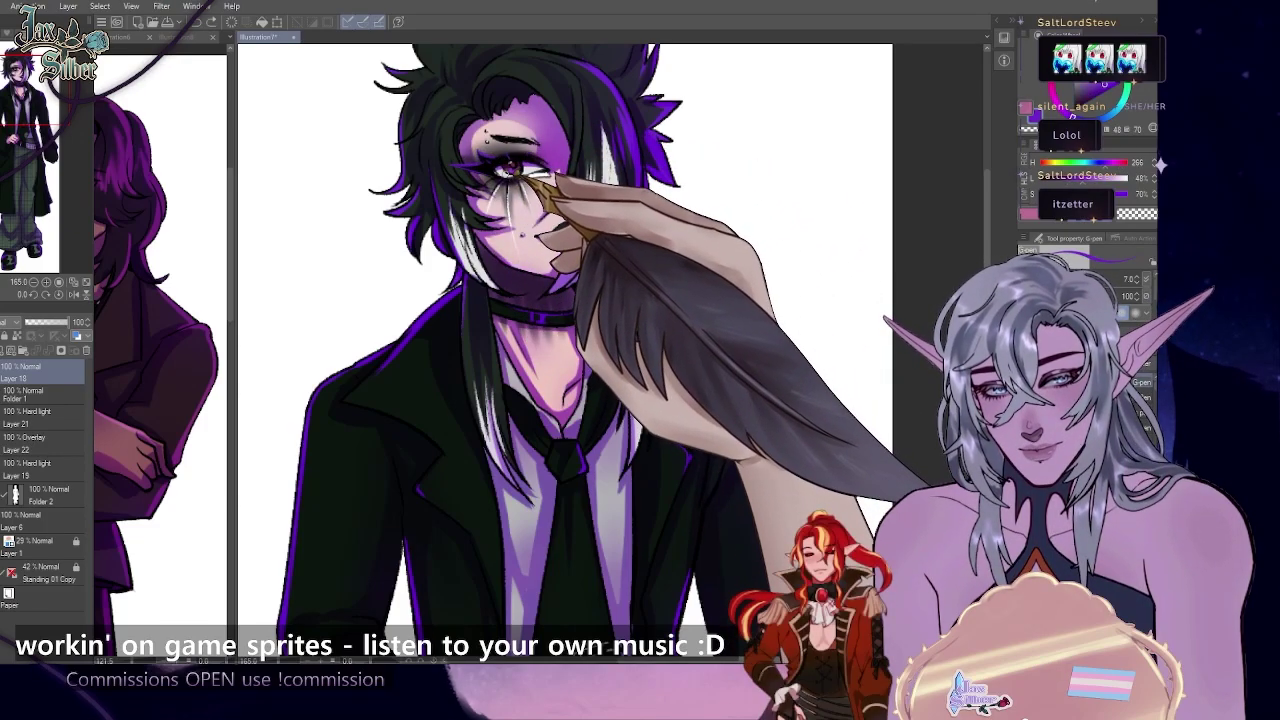
pyautogui.scroll(-2, 556, 200)
pyautogui.scroll(4, 592, 220)
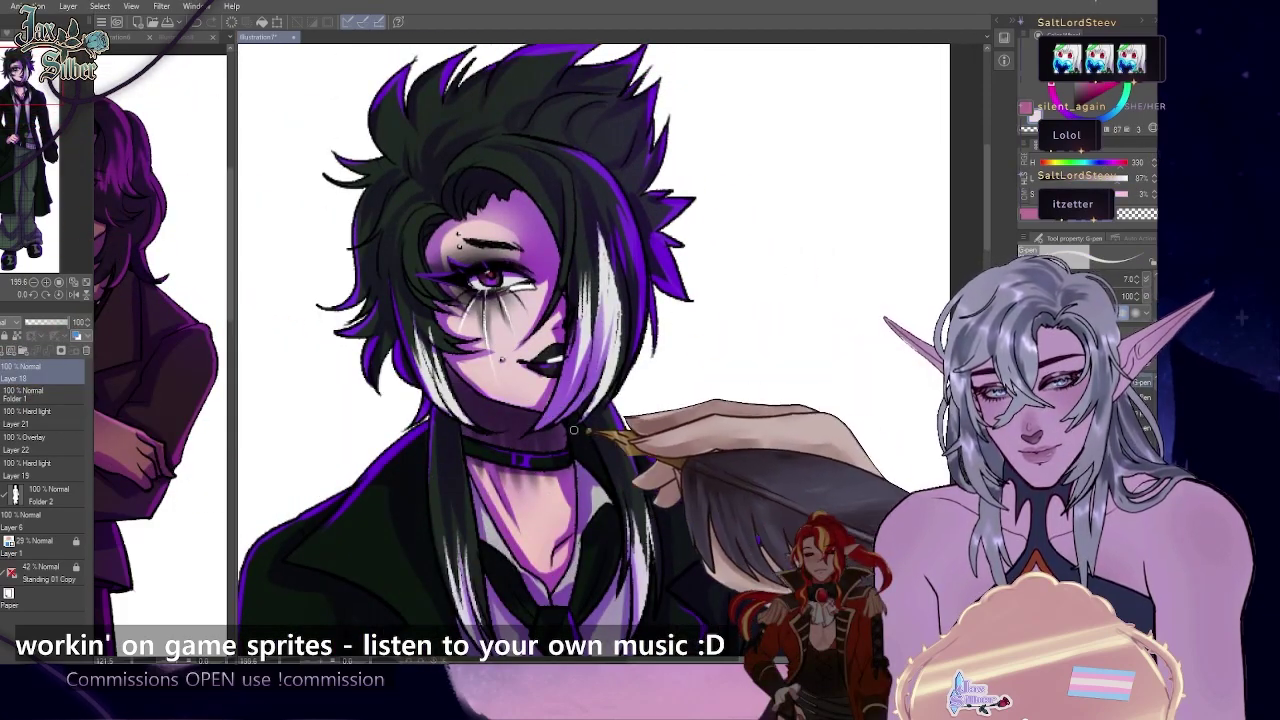
# - Group all of the spiky-haired character's artwork layers, from Layer 18 down to Layer 6, into one new folder and collapse it
pyautogui.click(22, 395)
pyautogui.scroll(-9, 515, 380)
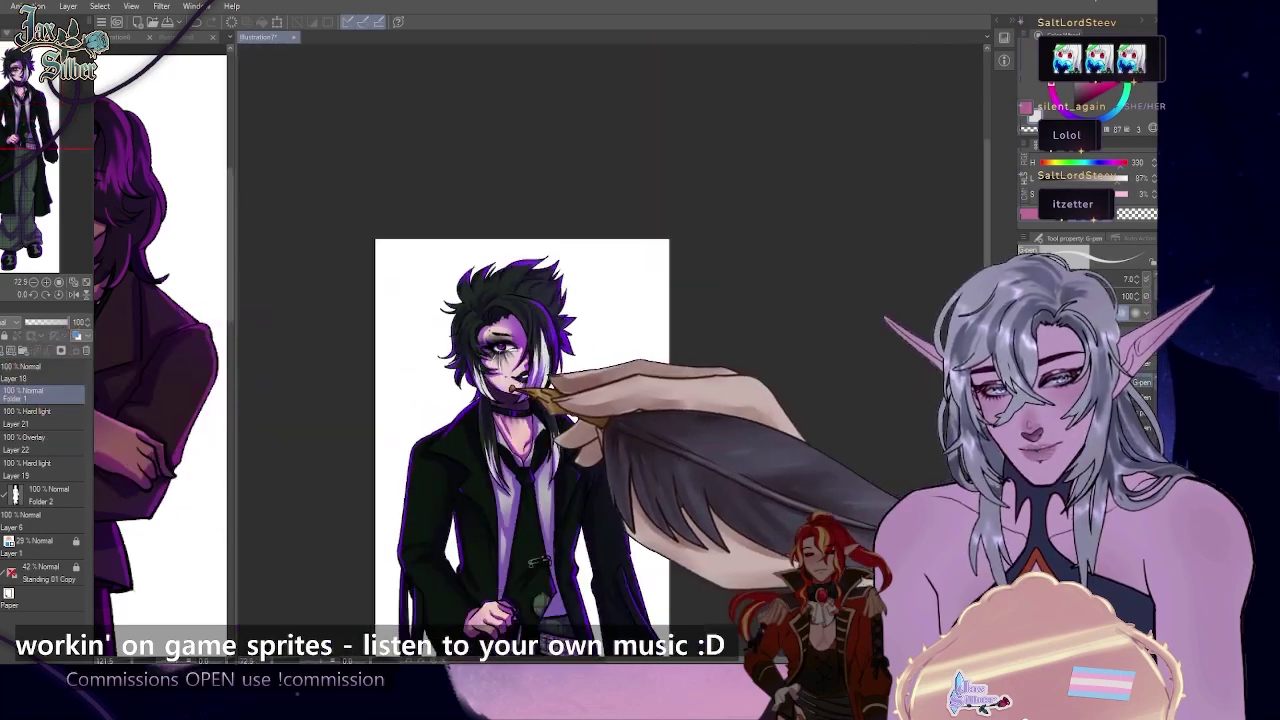
pyautogui.scroll(6, 510, 430)
pyautogui.click(23, 350)
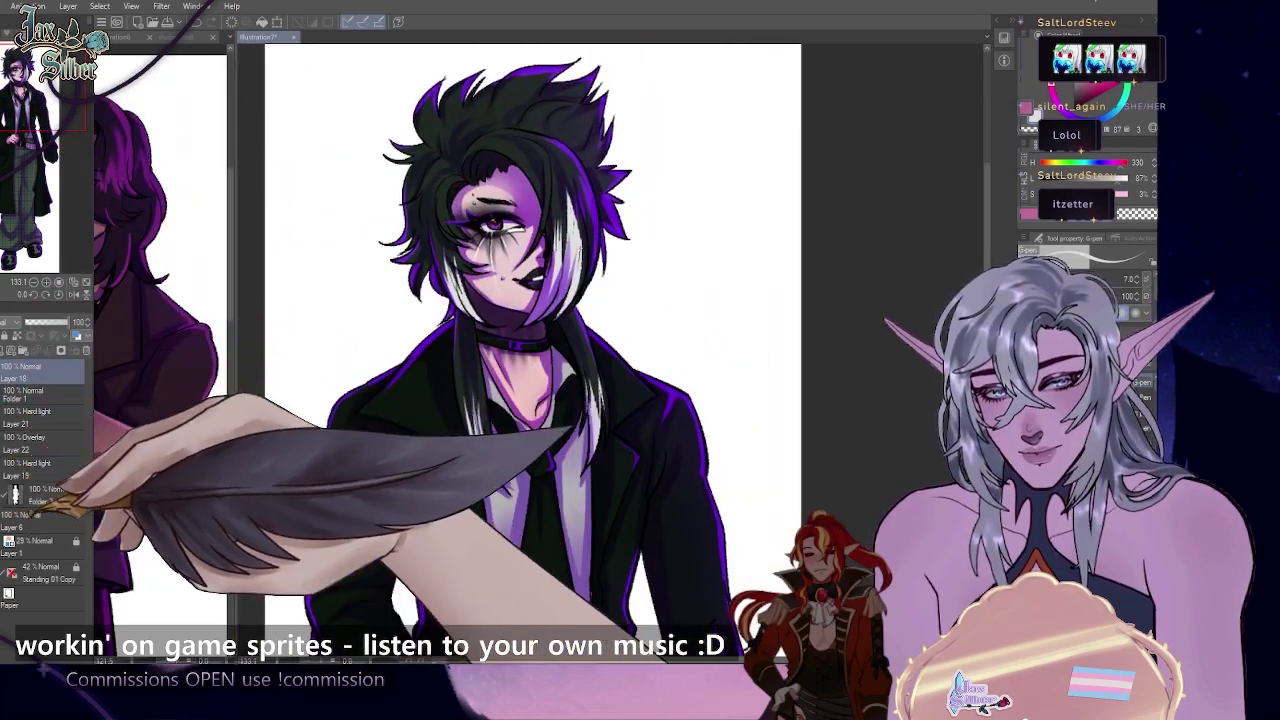
pyautogui.moveTo(38, 397); pyautogui.dragTo(50, 372)
pyautogui.click(2, 370)
pyautogui.scroll(-3, 495, 300)
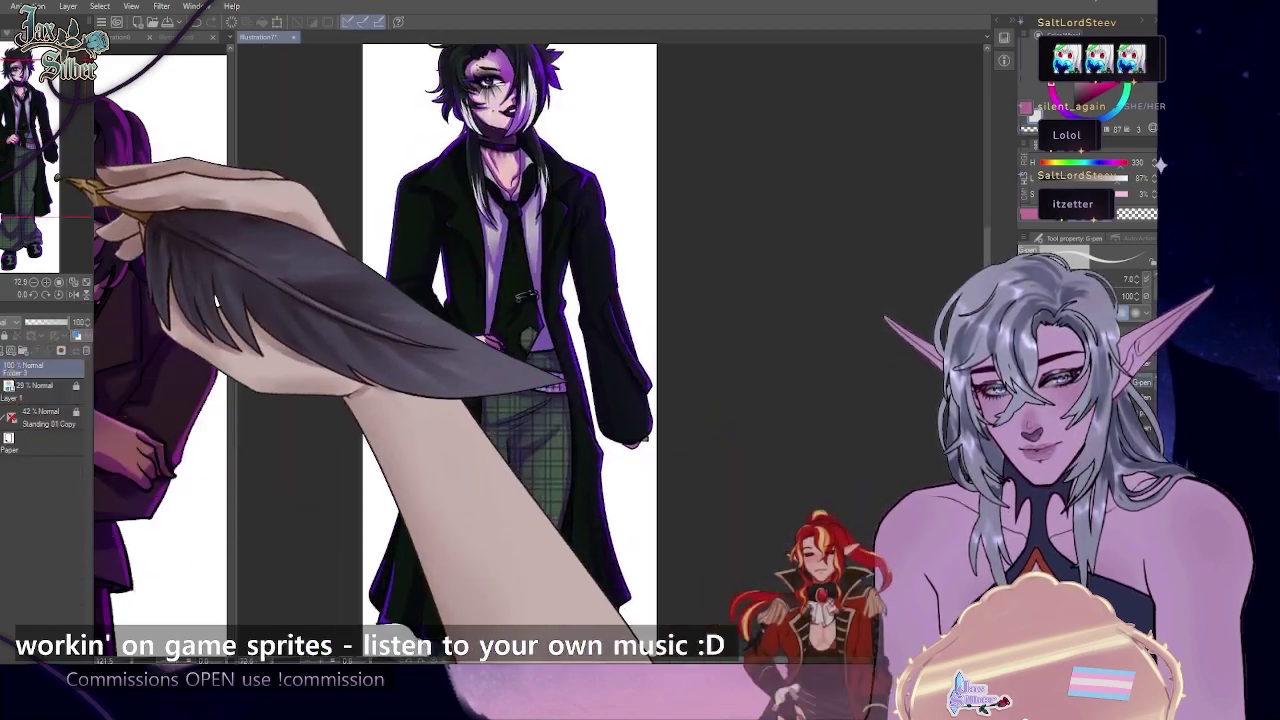
# - Name the spiky-haired character's folder default, and widen the crossed-arms sprite's canvas view and make that document active
pyautogui.scroll(-1, 519, 337)
pyautogui.moveTo(233, 108); pyautogui.dragTo(307, 138)
pyautogui.scroll(2, 520, 130)
pyautogui.scroll(1, 597, 140)
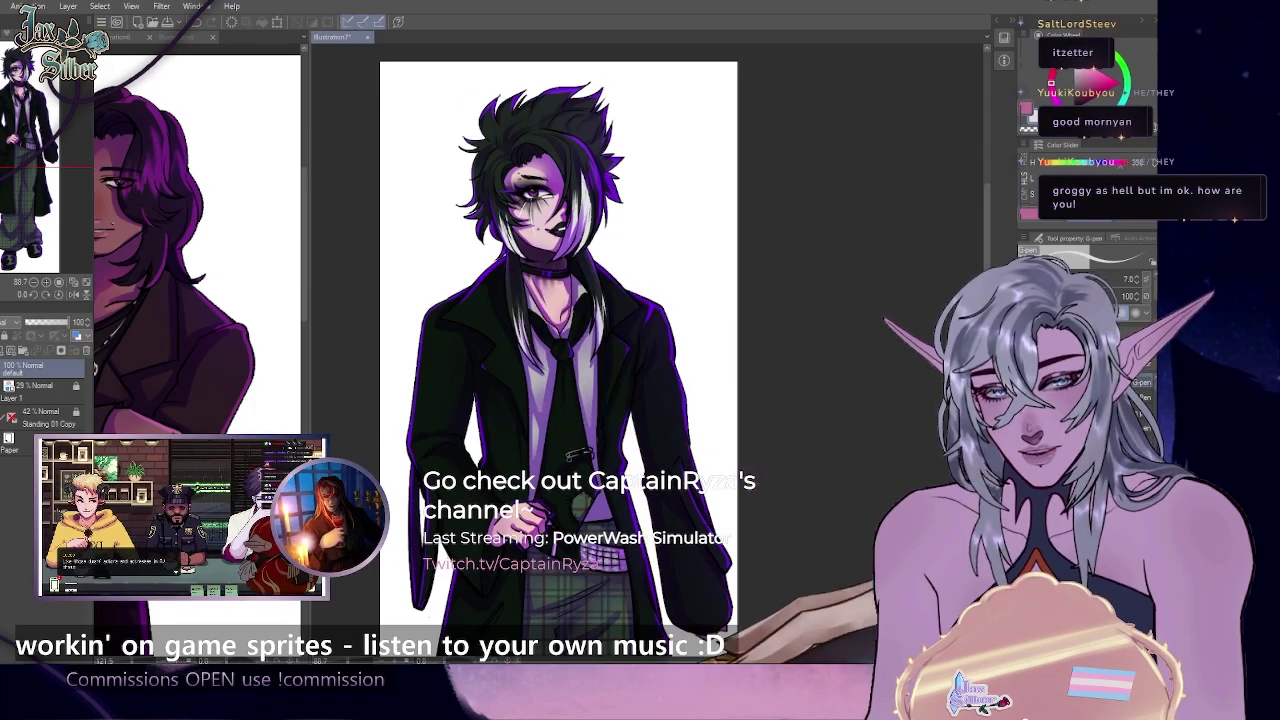
pyautogui.moveTo(307, 160); pyautogui.dragTo(535, 157)
pyautogui.click(128, 37)
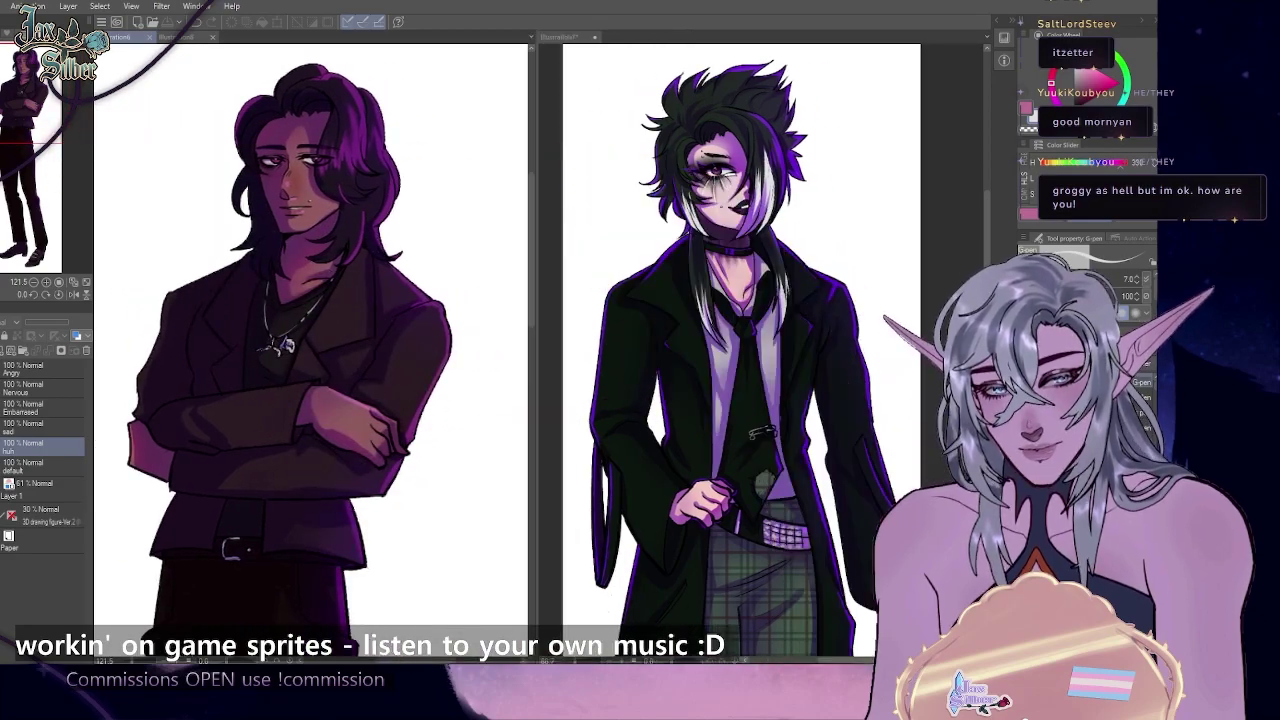